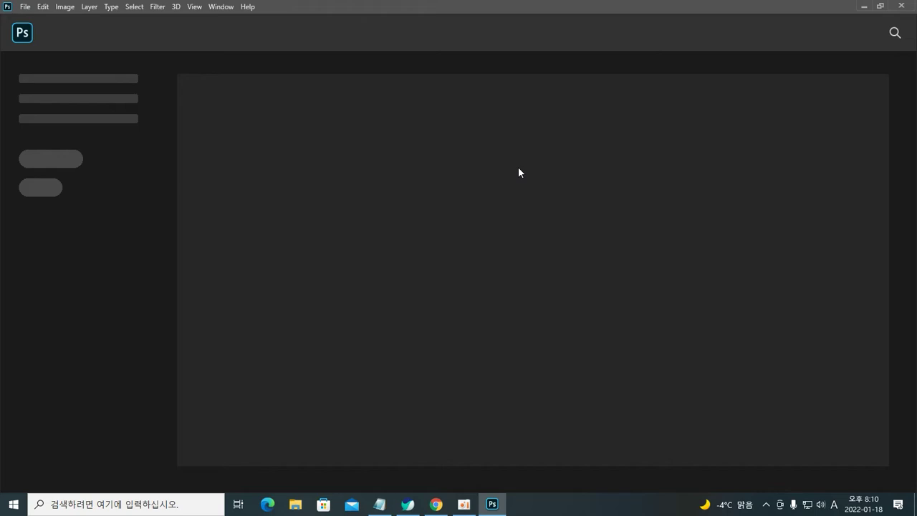
Step: Start a new document and name it 응용-1
key(ctrl+n)
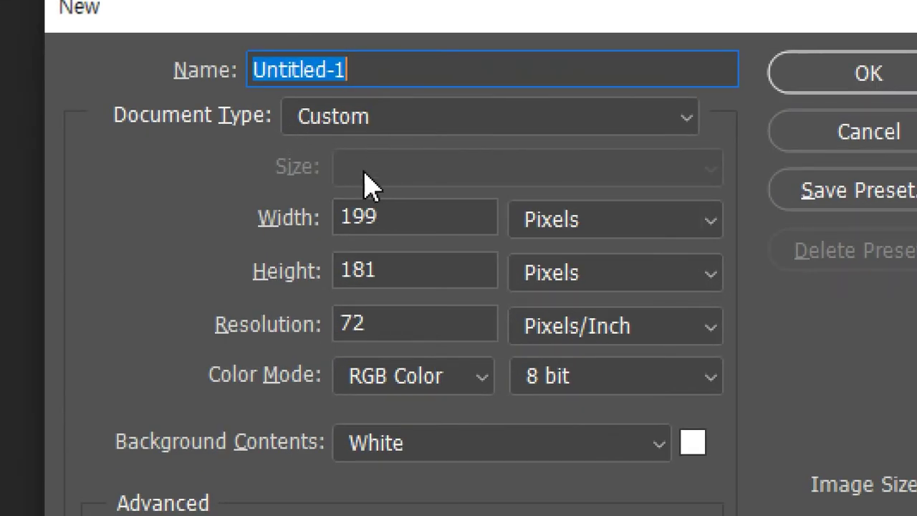
drag(329, 71, 249, 70)
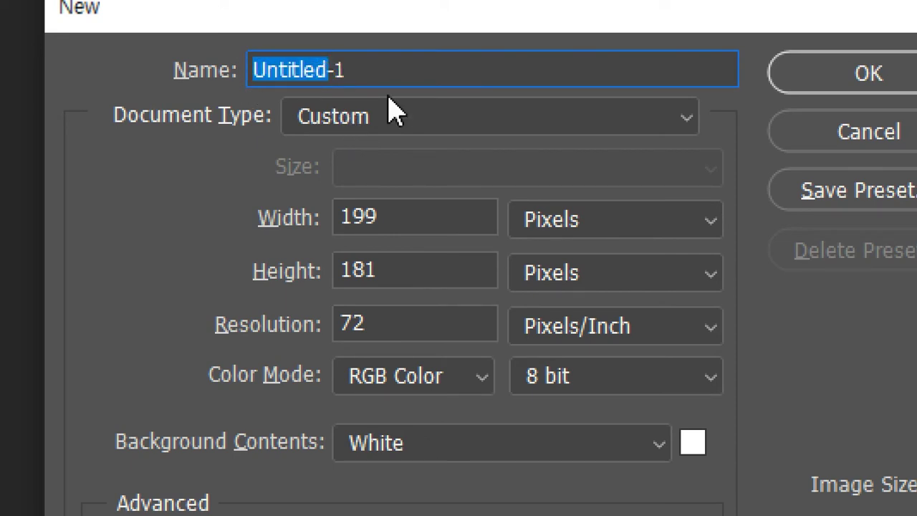
text(d)
key(BackSpace)
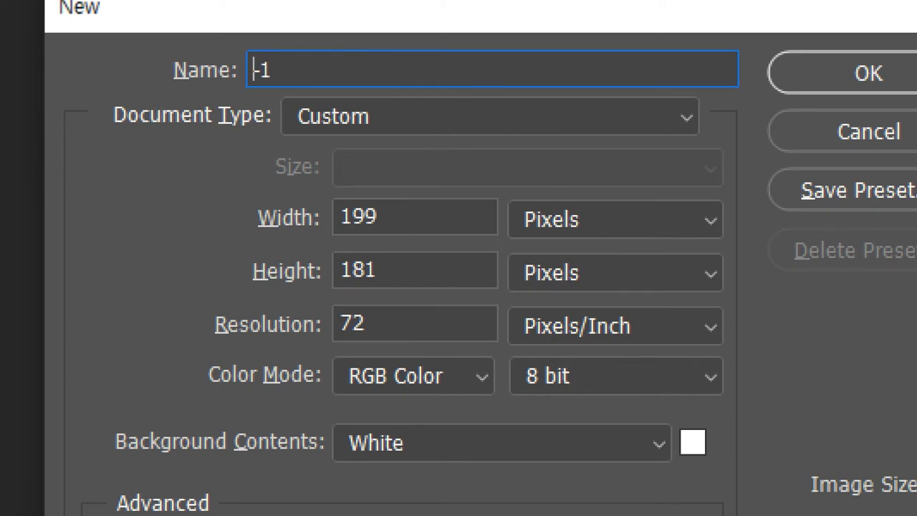
text(응으ㅛㅇ)
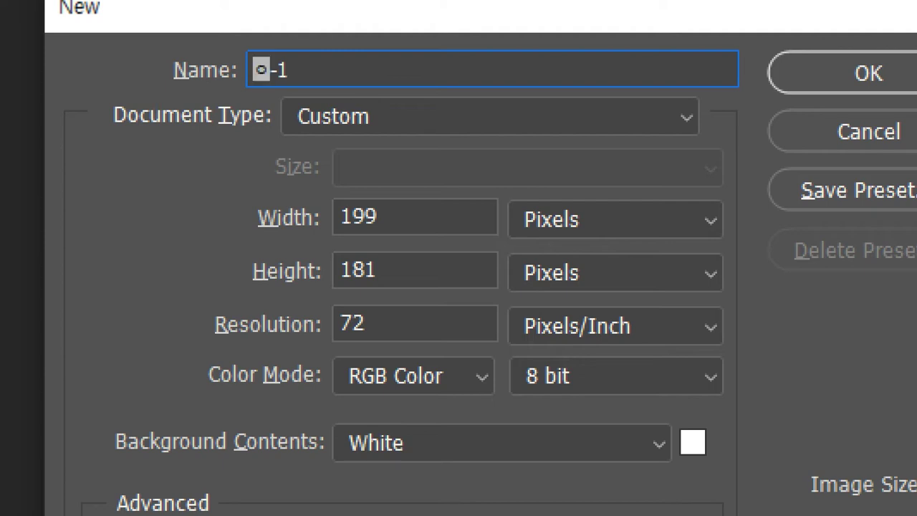
key(BackSpace)
key(BackSpace)
key(BackSpace)
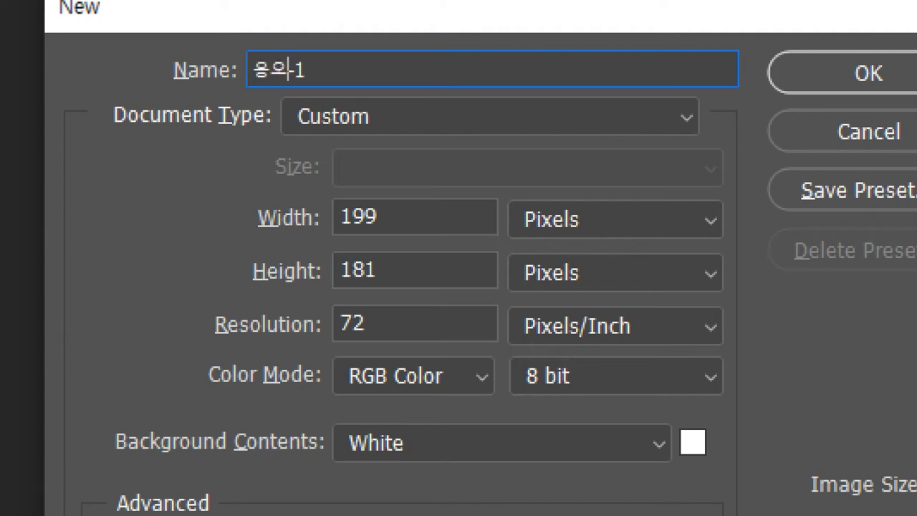
text(응-)
Step: Set the new document's width and height to 360 pixels each
drag(430, 227, 272, 227)
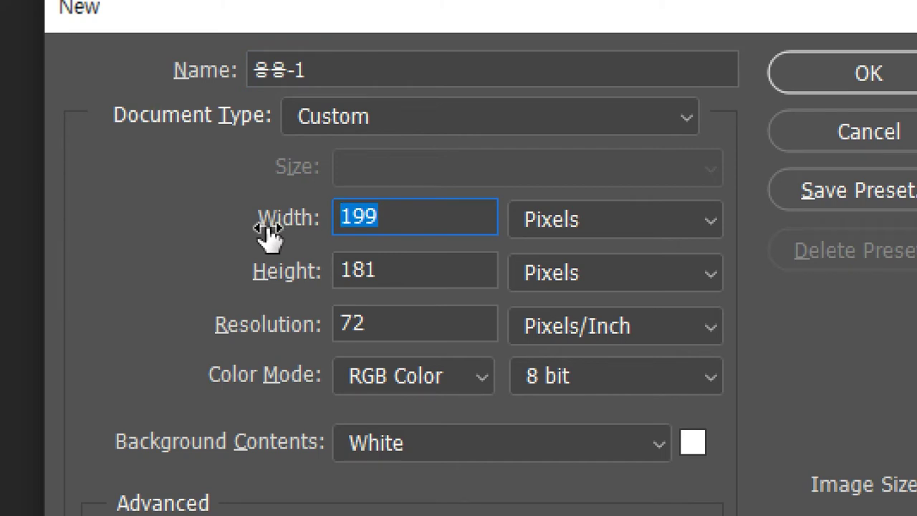
text(360)
key(Tab)
key(Tab)
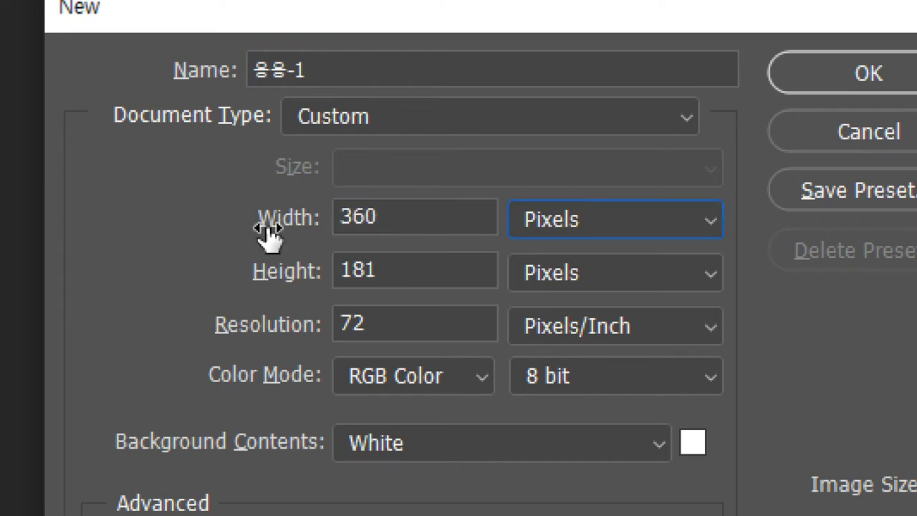
text(360)
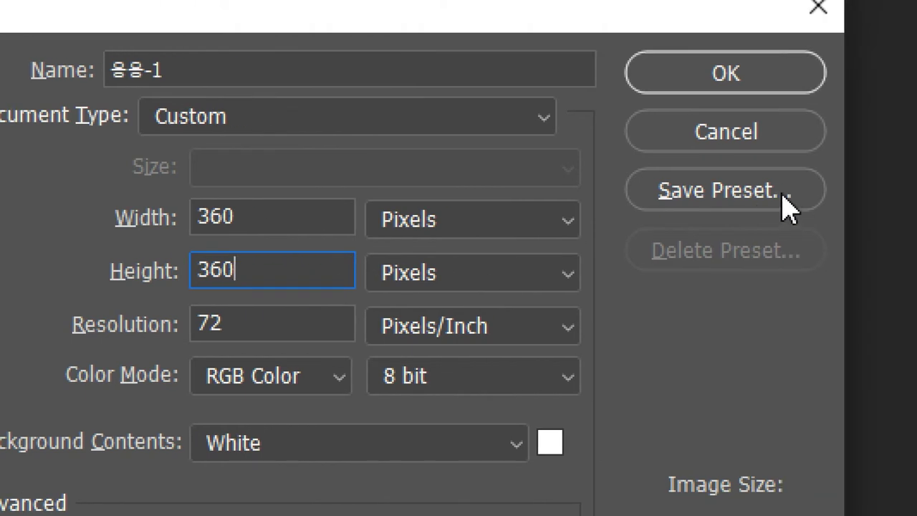
Step: Save the document settings as the preset 360 px X 360 px and select it as the document type
click(762, 205)
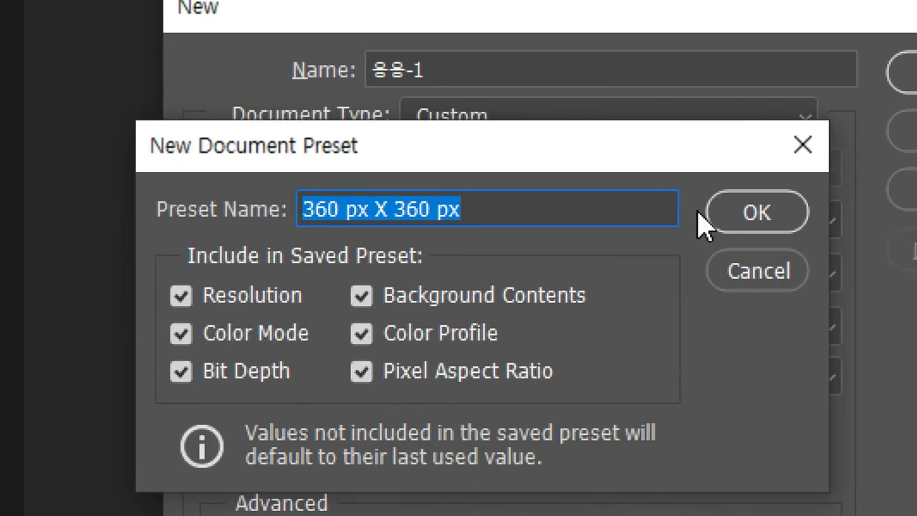
click(478, 215)
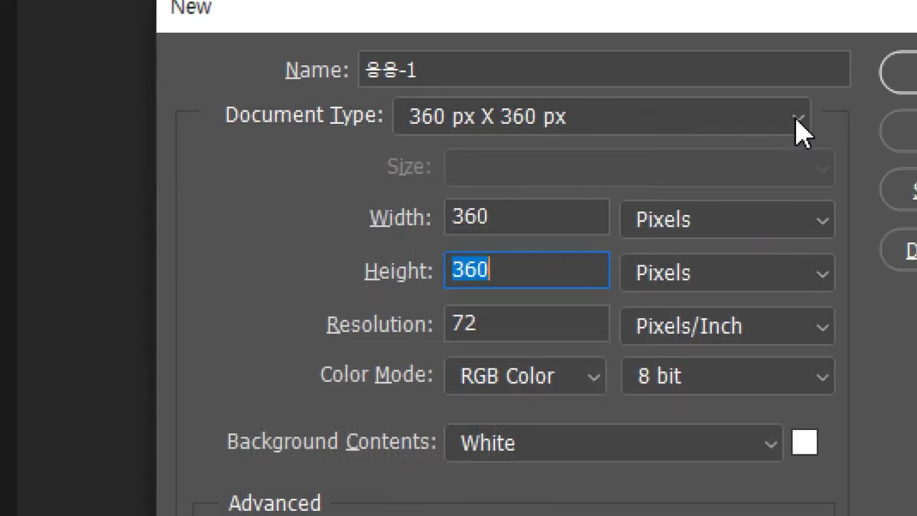
click(806, 124)
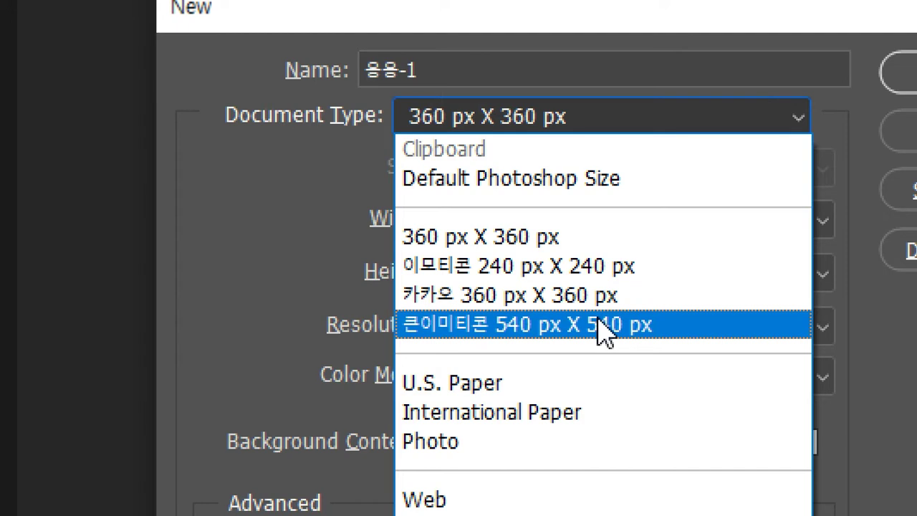
click(563, 243)
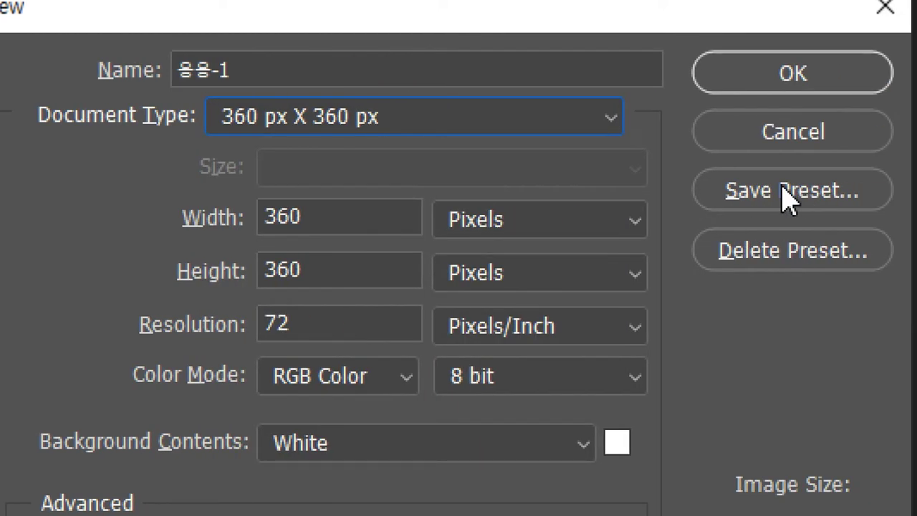
Step: Choose the 카카오 360 px X 360 px preset as the document type and create the document
click(613, 120)
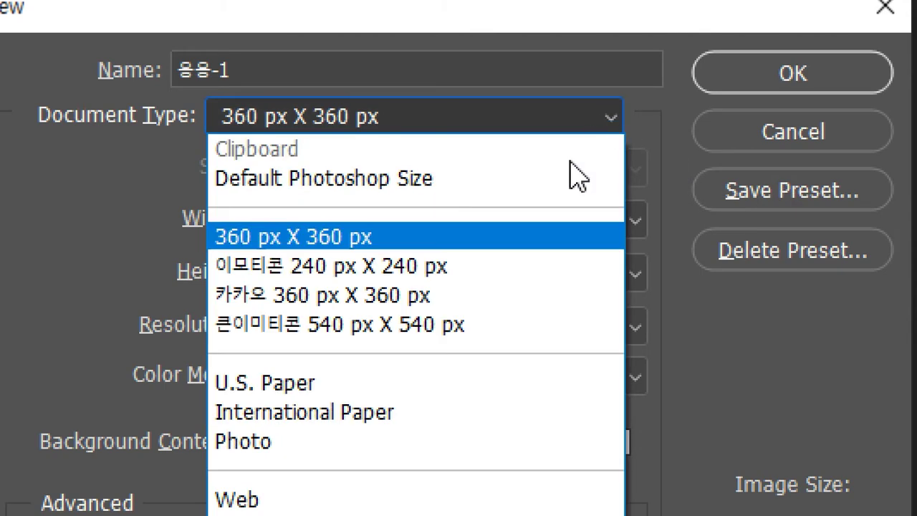
click(371, 305)
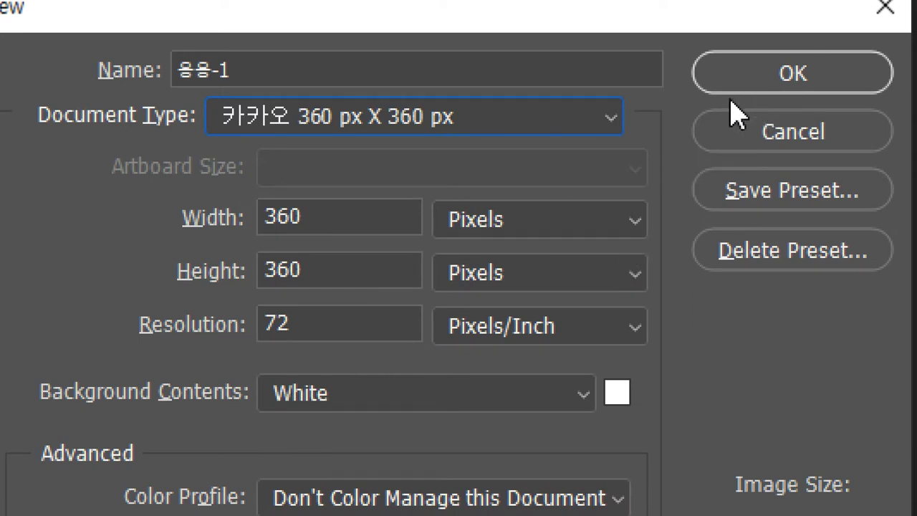
click(362, 213)
click(348, 268)
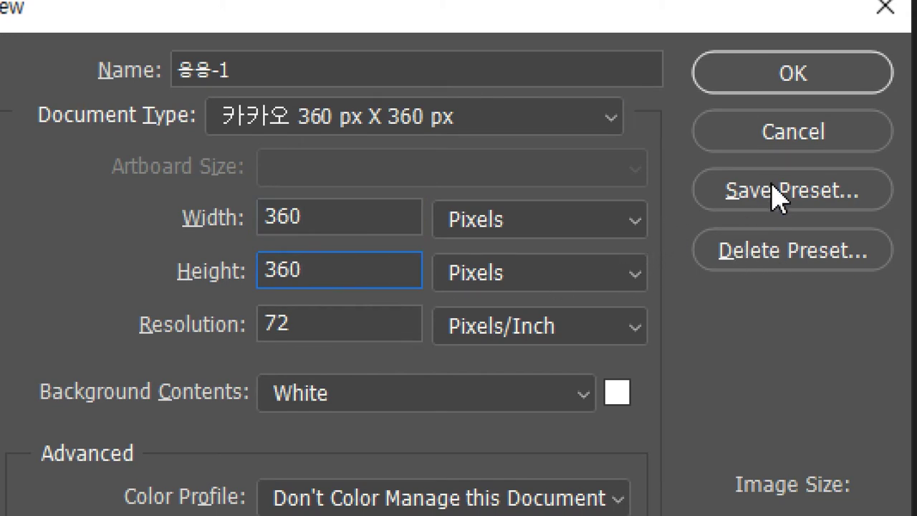
click(782, 77)
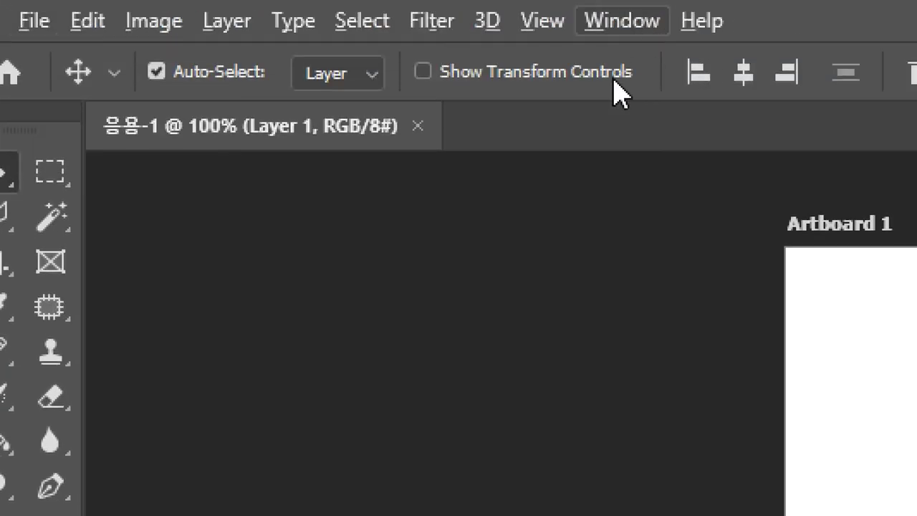
Step: Examine the empty artboard at several magnifications, enlarging and reducing the view repeatedly
click(611, 23)
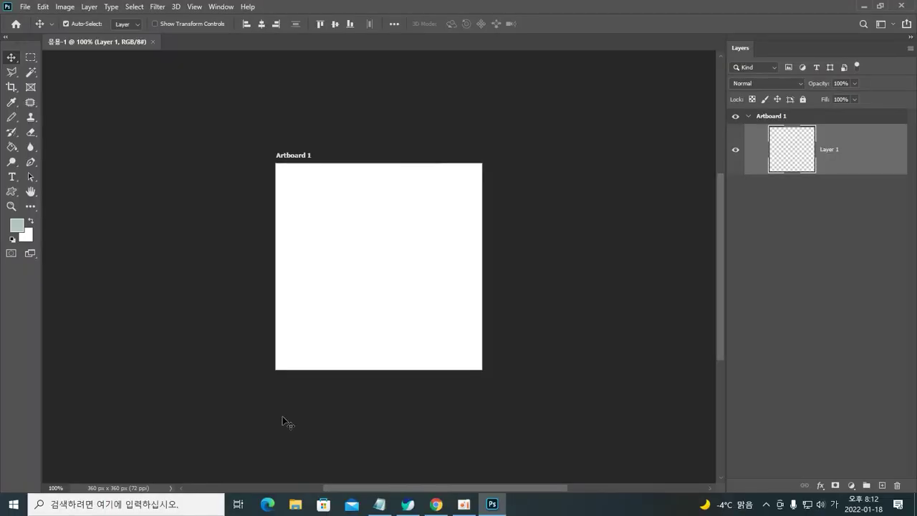
key(ctrl)
key(ctrl+plus)
key(ctrl+plus)
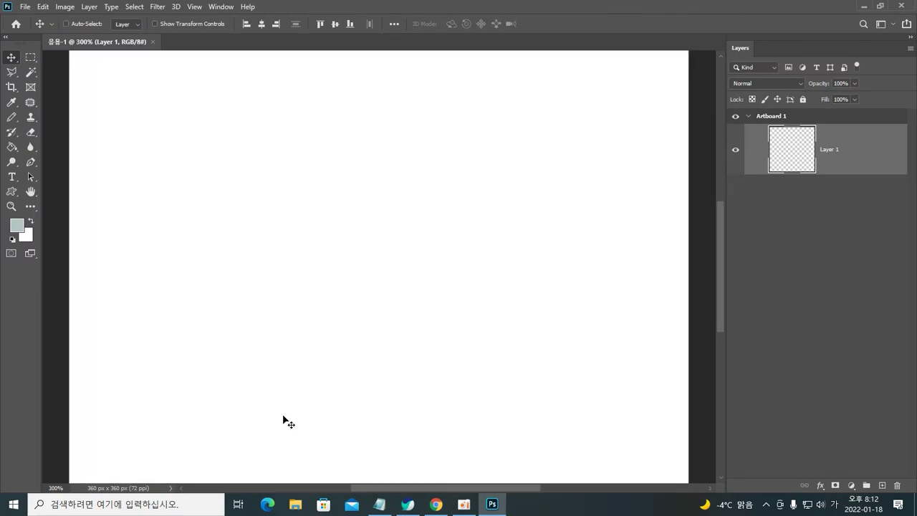
key(ctrl+minus)
key(ctrl+minus)
key(ctrl+minus)
key(ctrl+minus)
key(ctrl+minus)
key(ctrl+minus)
key(ctrl+minus)
key(ctrl+minus)
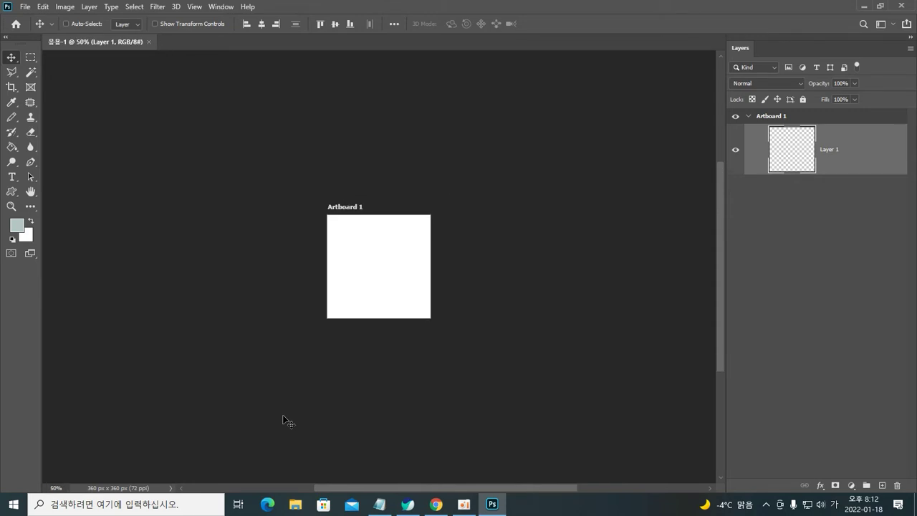
key(ctrl+plus)
key(ctrl+plus)
key(ctrl+plus)
key(ctrl+plus)
key(ctrl+plus)
key(ctrl+plus)
key(ctrl+plus)
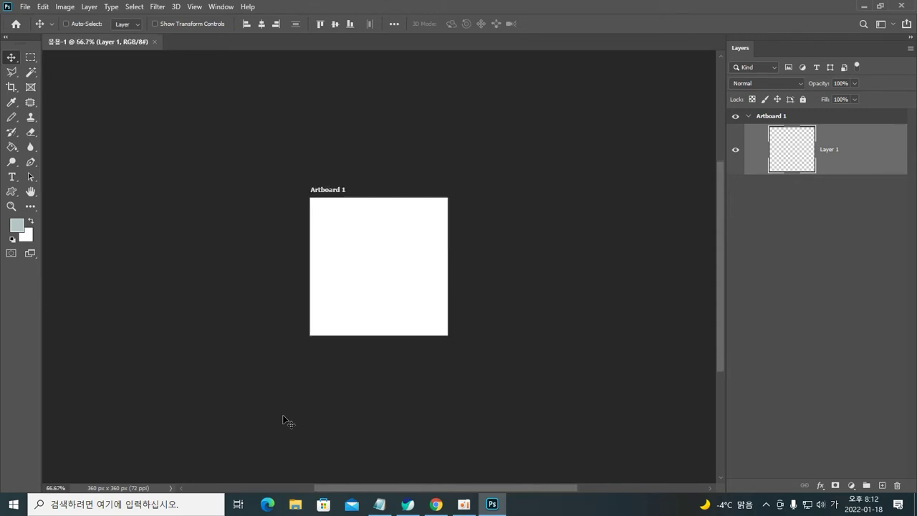
key(ctrl+minus)
key(ctrl+minus)
key(ctrl+minus)
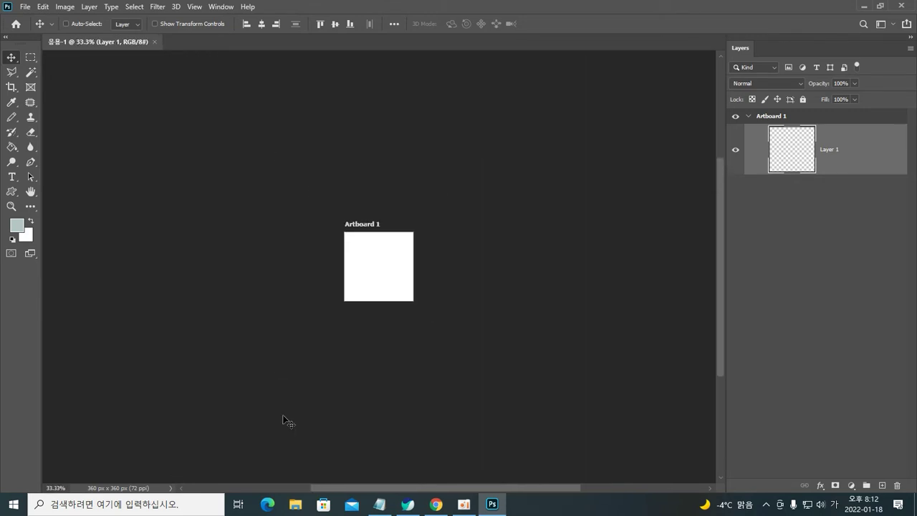
Step: View the artboard fitted to the window, and return it to 100% magnification
key(ctrl+0)
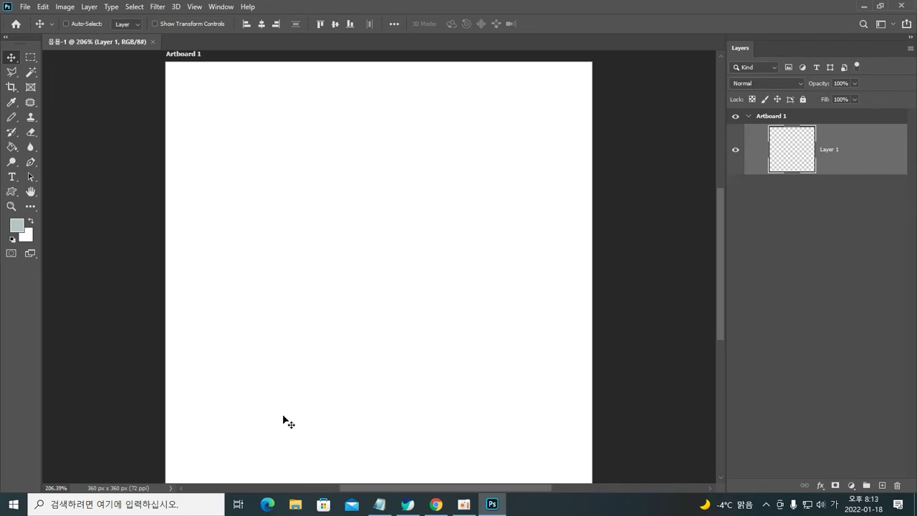
key(ctrl+1)
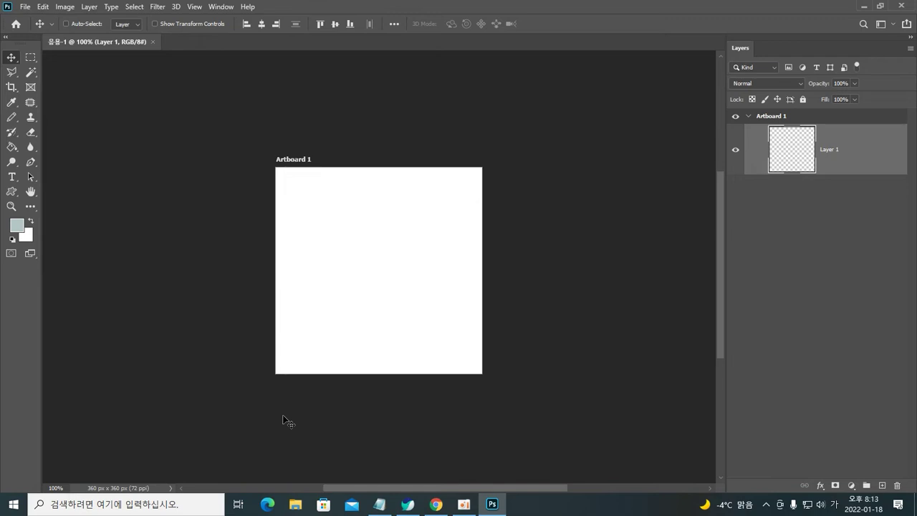
key(ctrl)
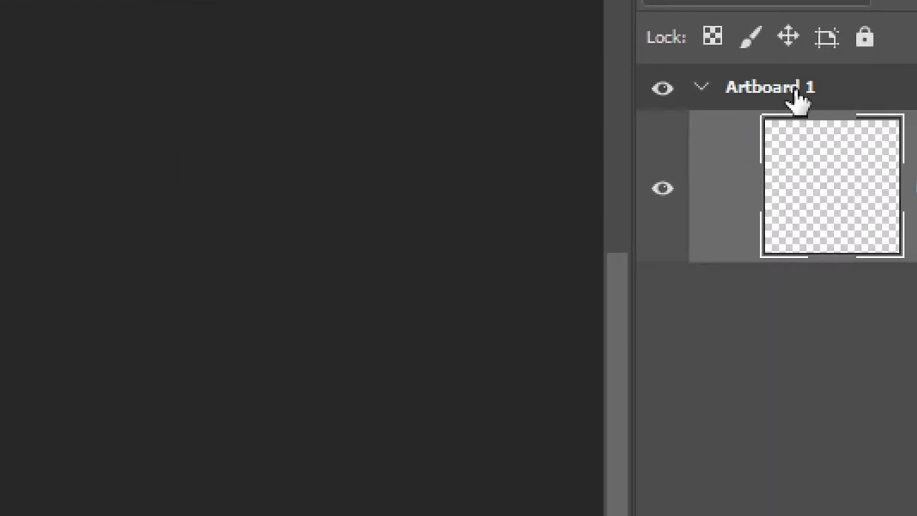
Step: Ungroup Artboard 1 so that Layer 1 stands alone in the layer stack
click(797, 97)
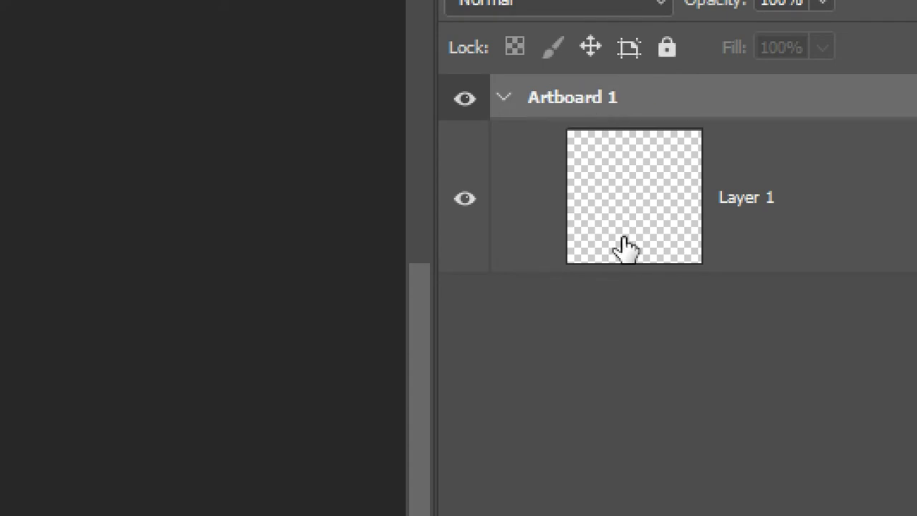
click(608, 198)
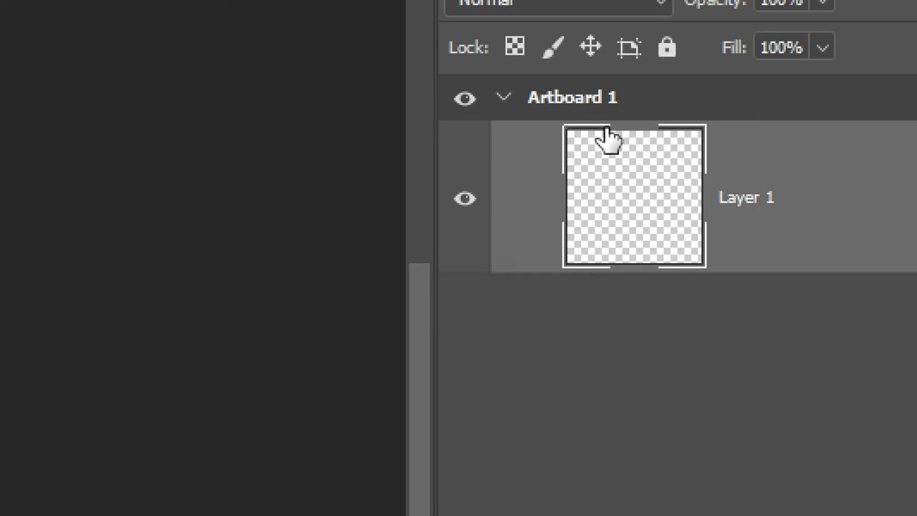
click(584, 96)
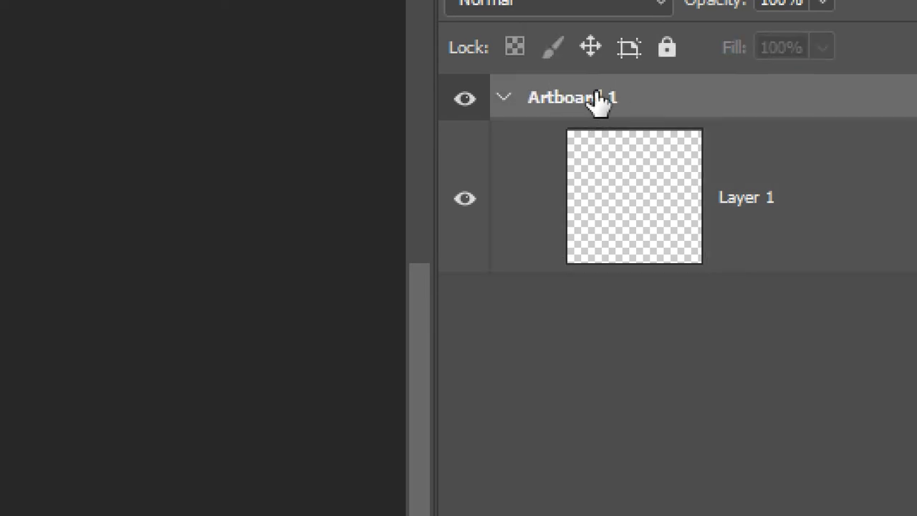
right_click(587, 102)
key(Escape)
right_click(771, 117)
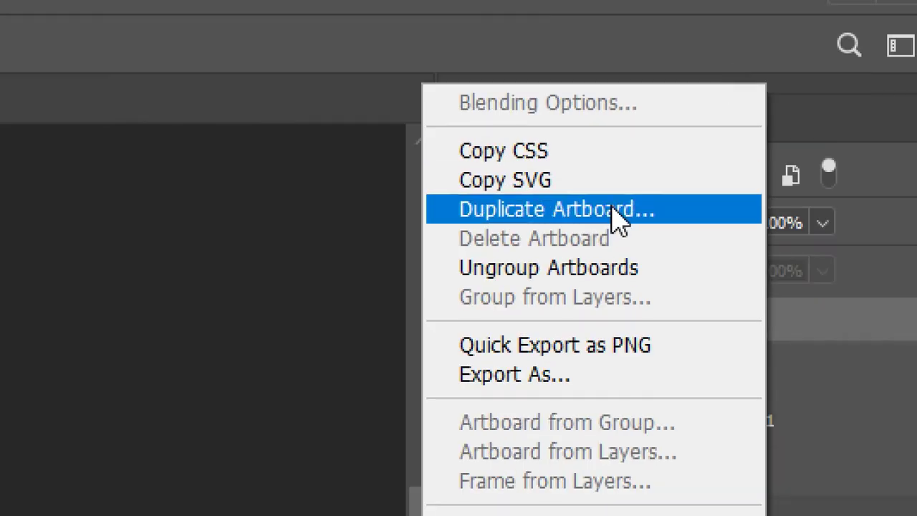
click(626, 277)
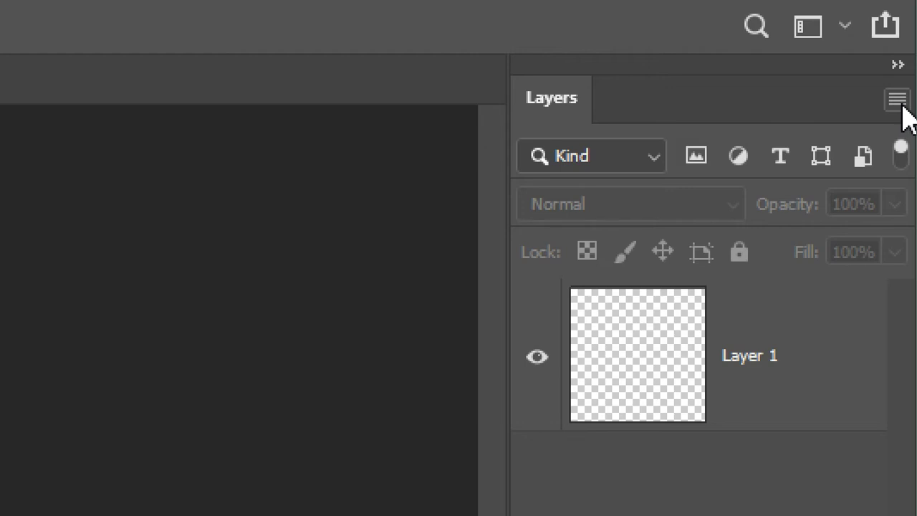
Step: Flatten the image and add a new empty layer above the background
click(897, 100)
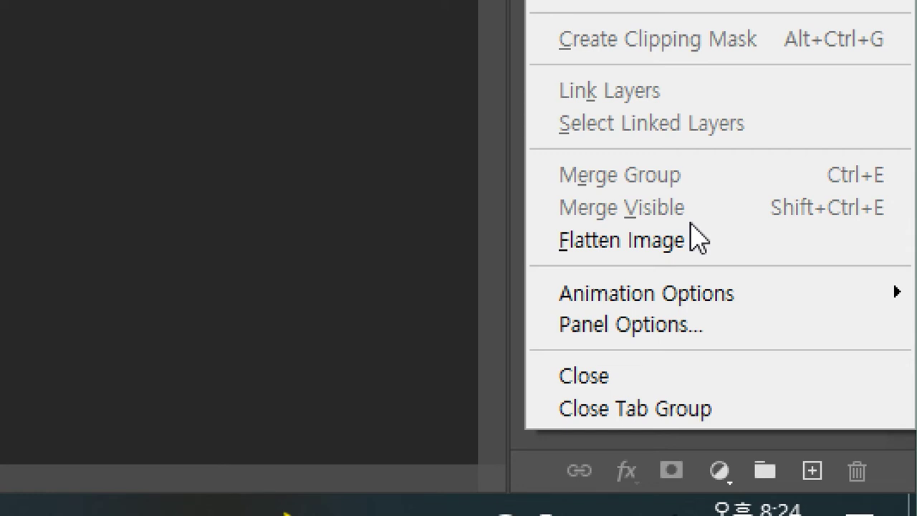
click(660, 246)
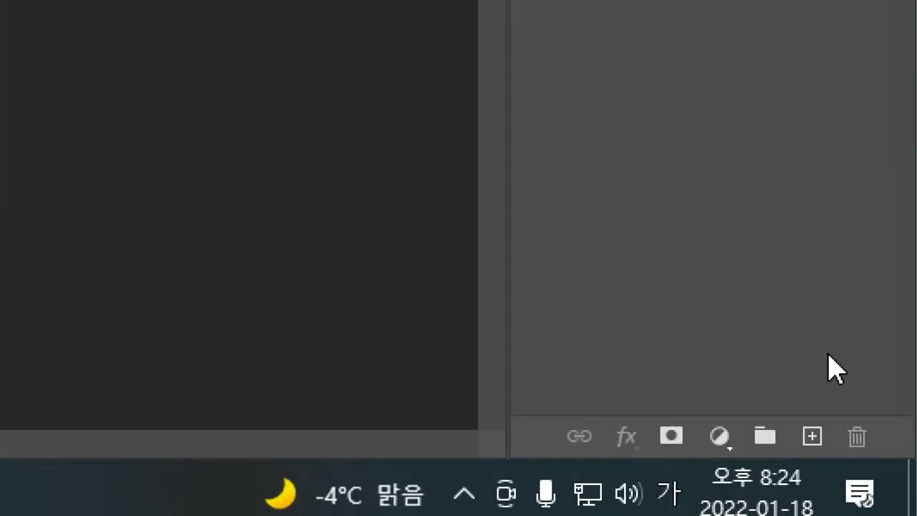
click(812, 437)
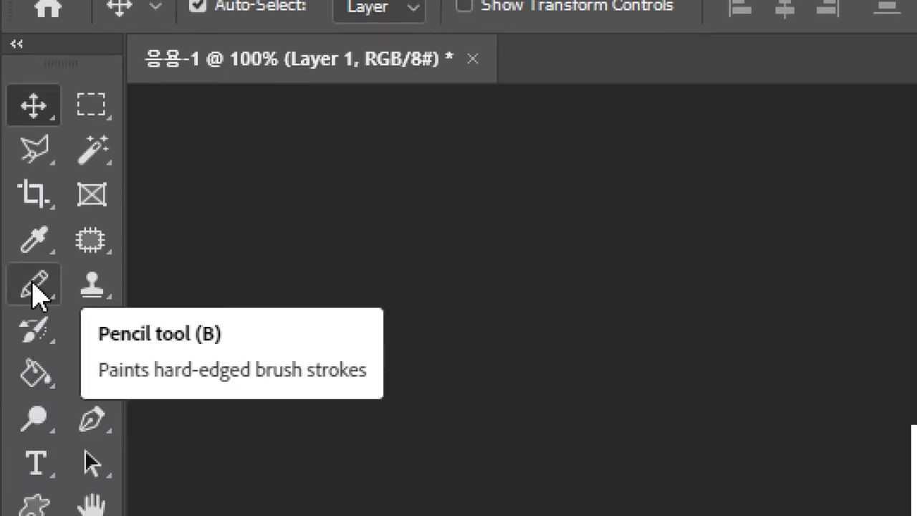
Step: Activate the Pencil tool with a 4 px Hard Round tip, 100% hardness and 100% opacity
click(38, 293)
key(m)
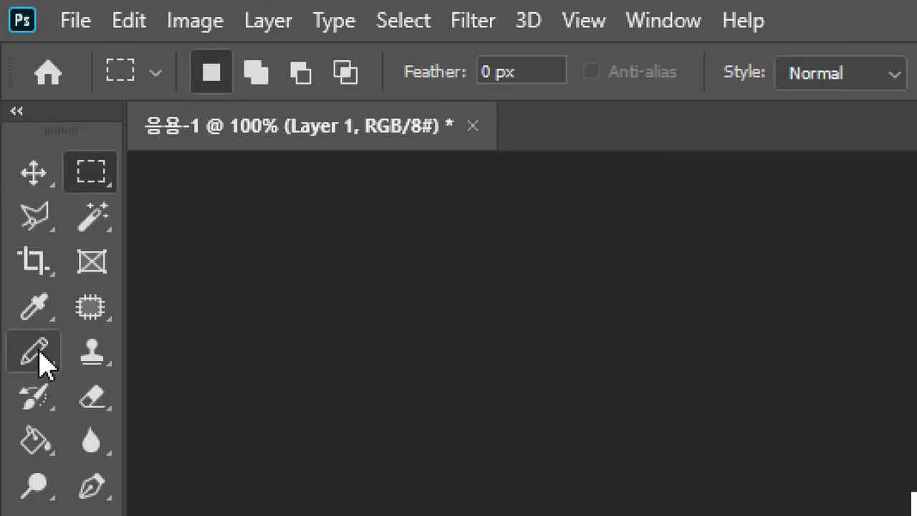
click(36, 288)
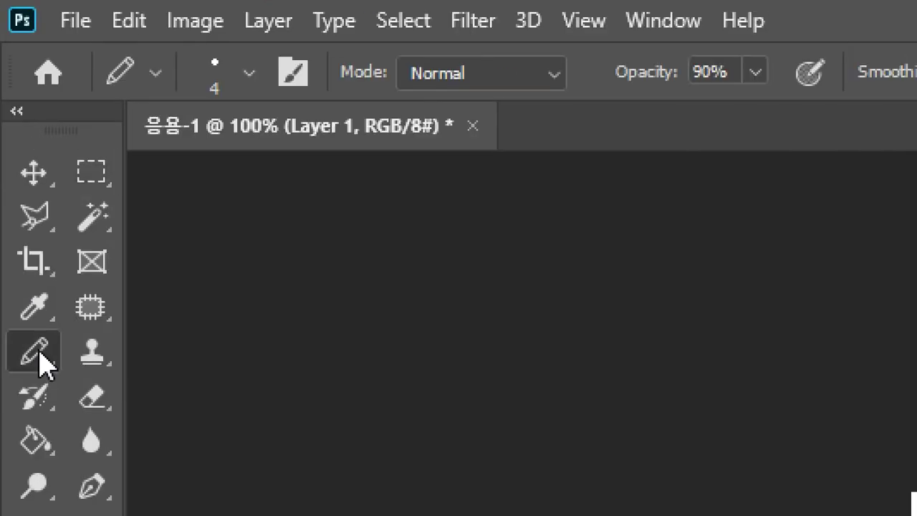
click(248, 75)
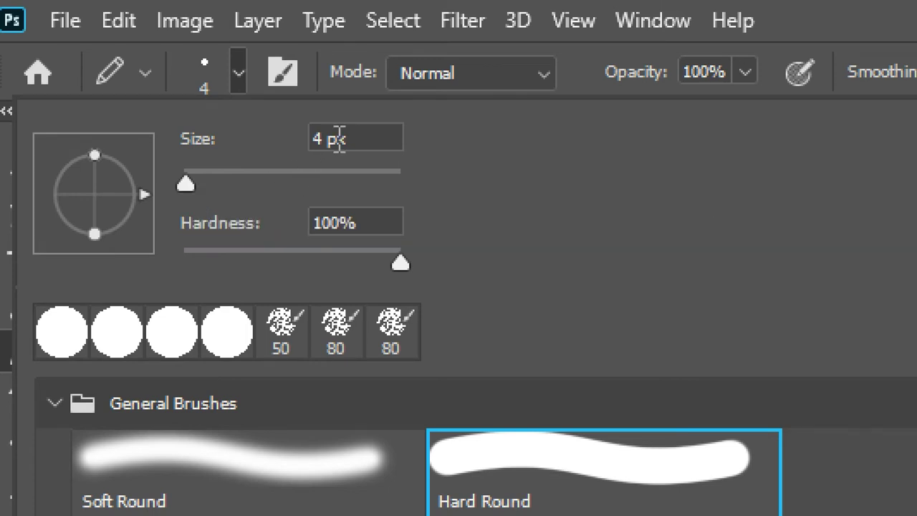
drag(359, 139, 296, 136)
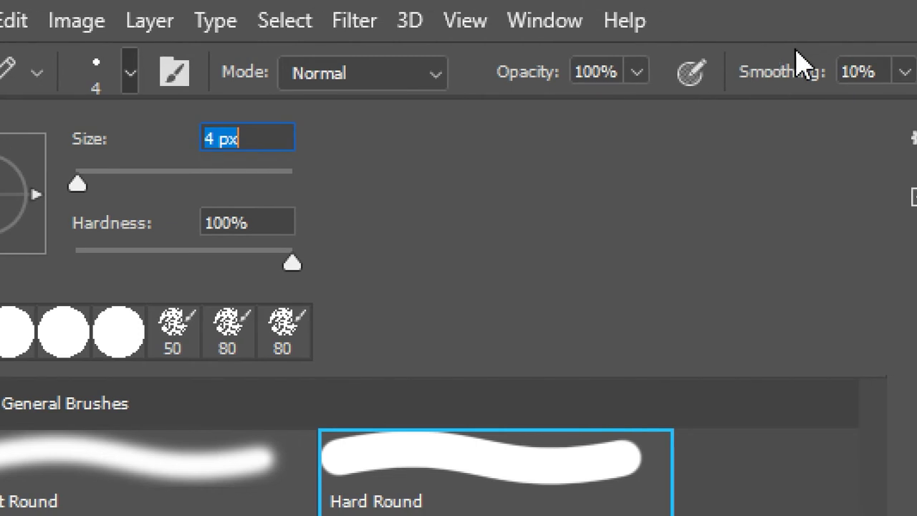
click(763, 27)
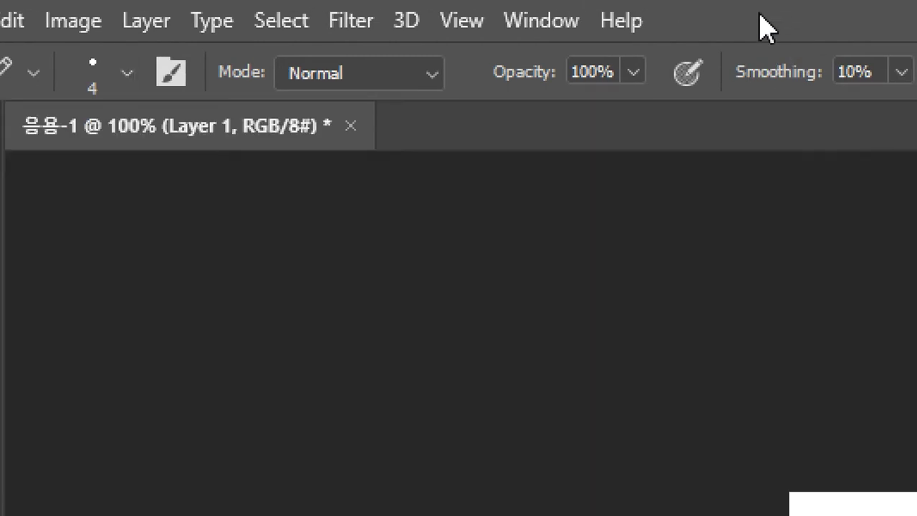
click(214, 75)
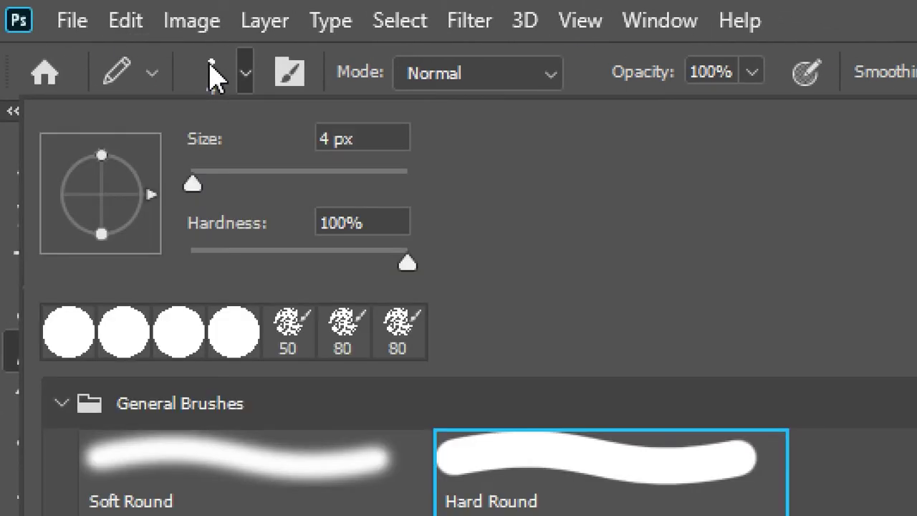
click(822, 37)
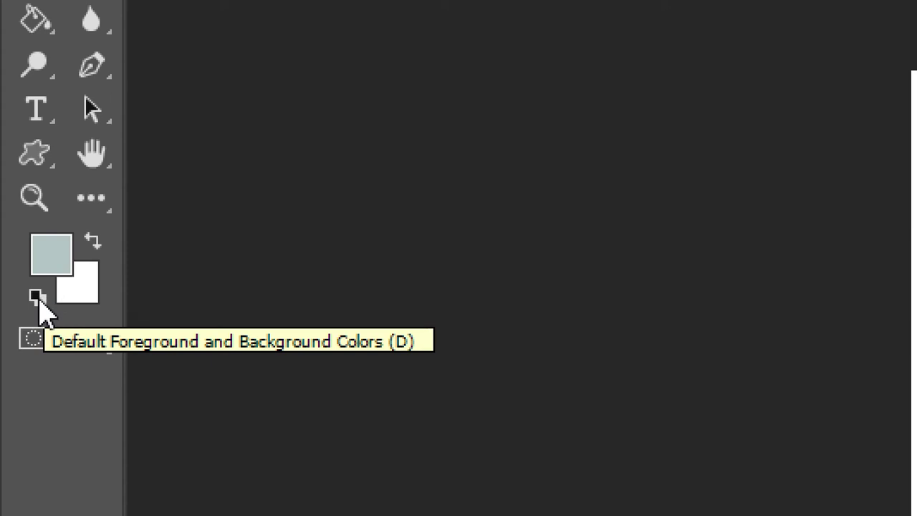
Step: Reset the foreground and background colours to default black and white, and fit the canvas to the window
click(35, 296)
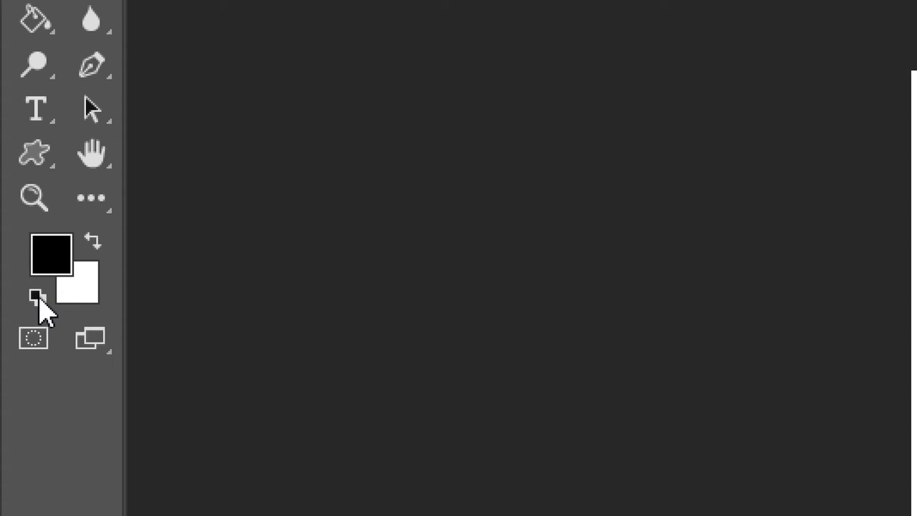
key(Tab)
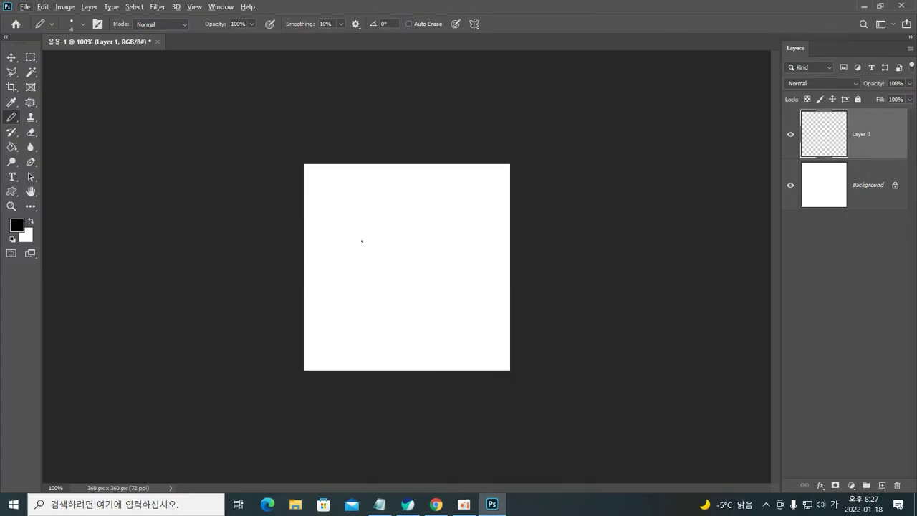
key(ctrl+0)
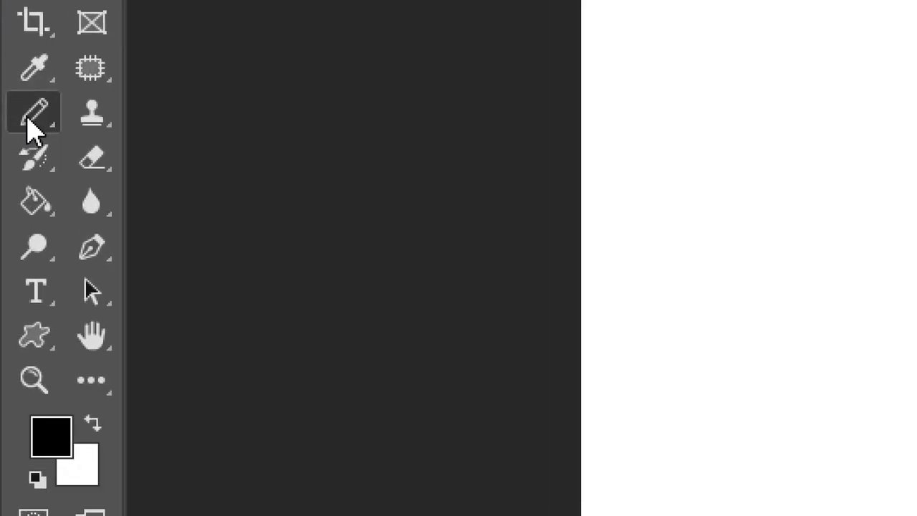
Step: Draw four short black strokes with the Pencil tool in the upper-left area of the canvas
right_click(33, 128)
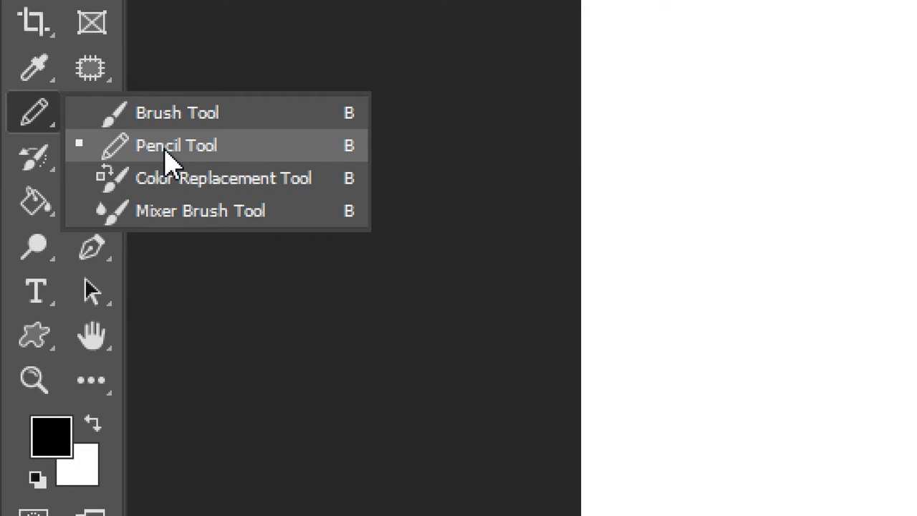
click(205, 150)
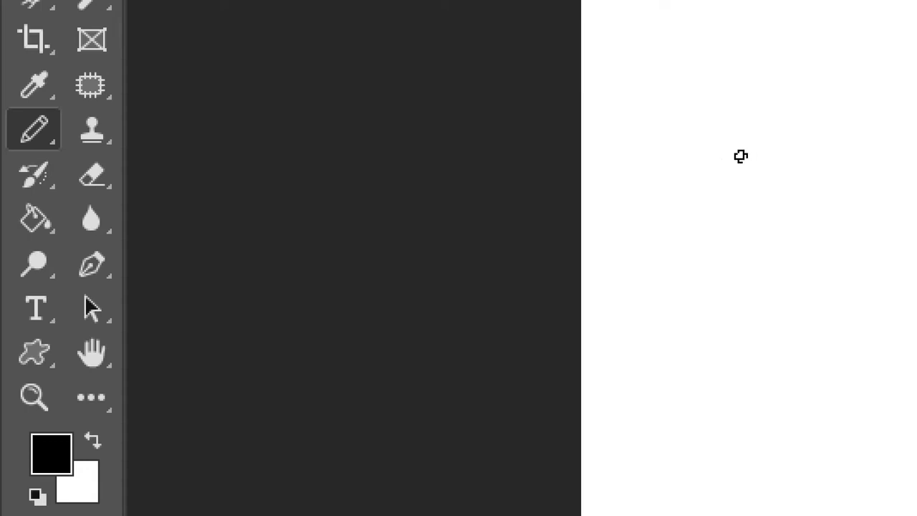
drag(673, 111, 738, 207)
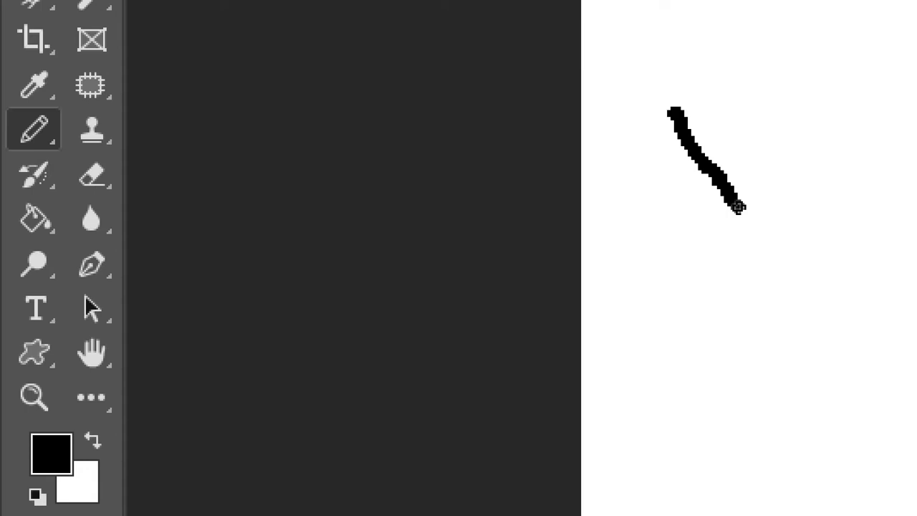
drag(720, 101, 795, 194)
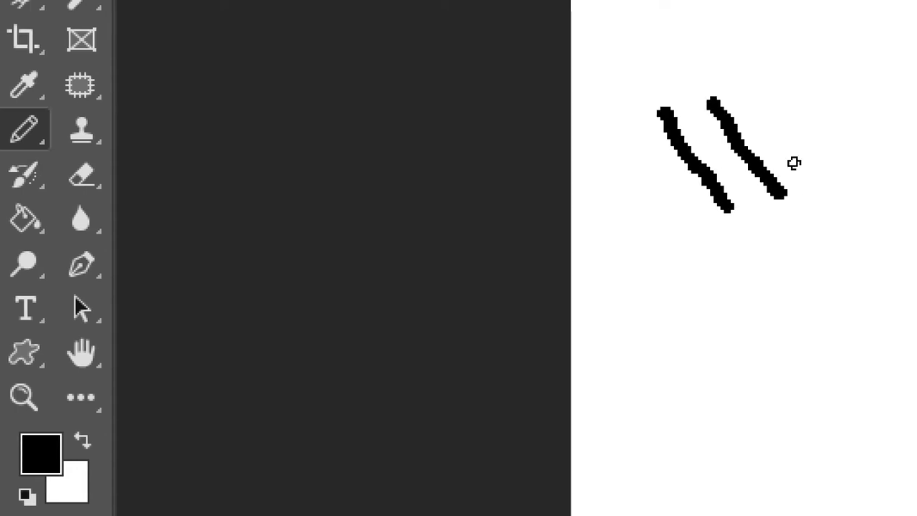
drag(791, 105, 788, 221)
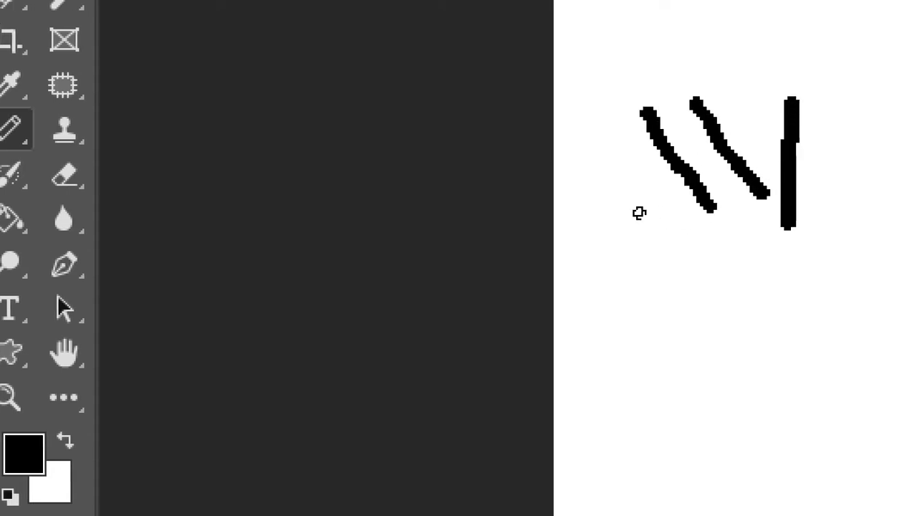
drag(617, 214, 722, 250)
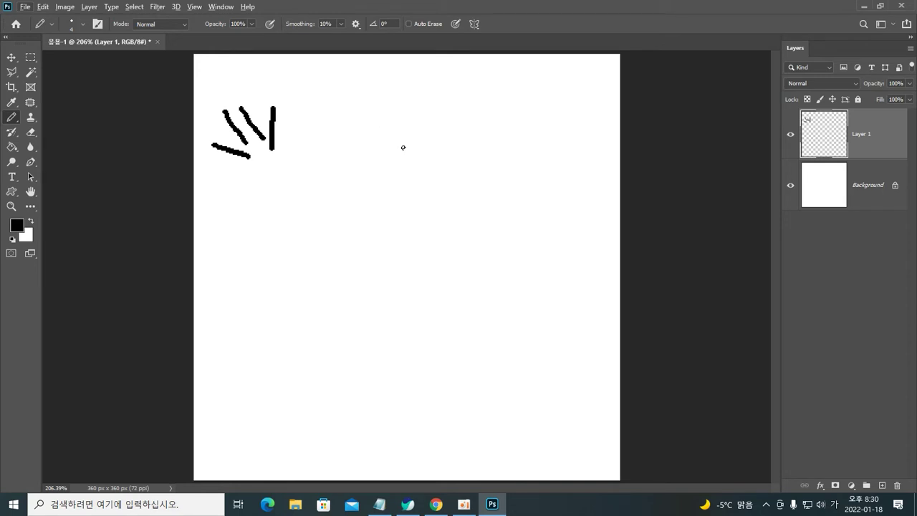
Step: Draw a small opening bracket with a minus sign beside it and a larger closing bracket with a plus sign
mouse_move(395, 140)
mouse_down()
mouse_move(369, 141)
mouse_move(373, 203)
mouse_move(397, 204)
mouse_up()
mouse_move(429, 114)
mouse_down()
mouse_move(473, 113)
mouse_move(478, 166)
mouse_move(474, 222)
mouse_move(438, 226)
mouse_up()
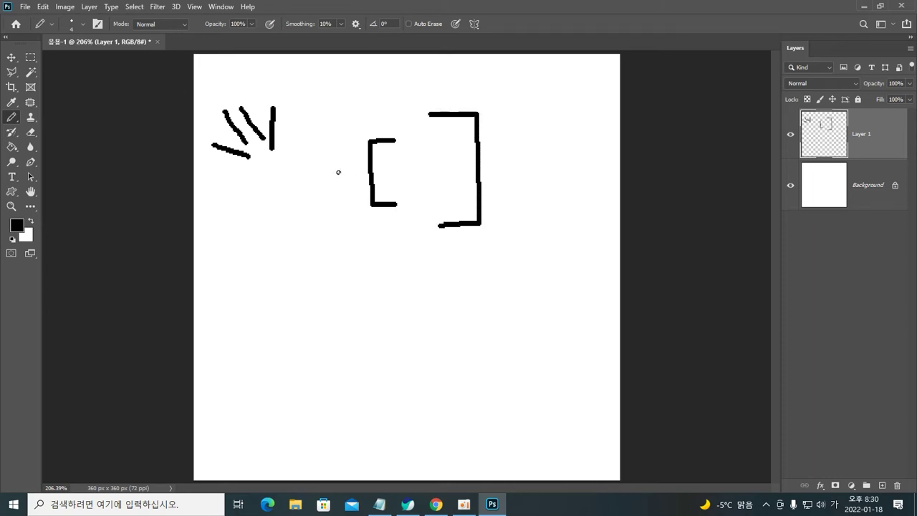
drag(332, 174, 358, 174)
mouse_move(494, 165)
mouse_down()
mouse_move(523, 164)
mouse_move(505, 177)
mouse_up()
Step: Set the pencil size to 9 px and draw a rough closed oval below the small opening bracket
key(bracketright)
key(bracketright)
key(bracketright)
key(bracketright)
key(bracketright)
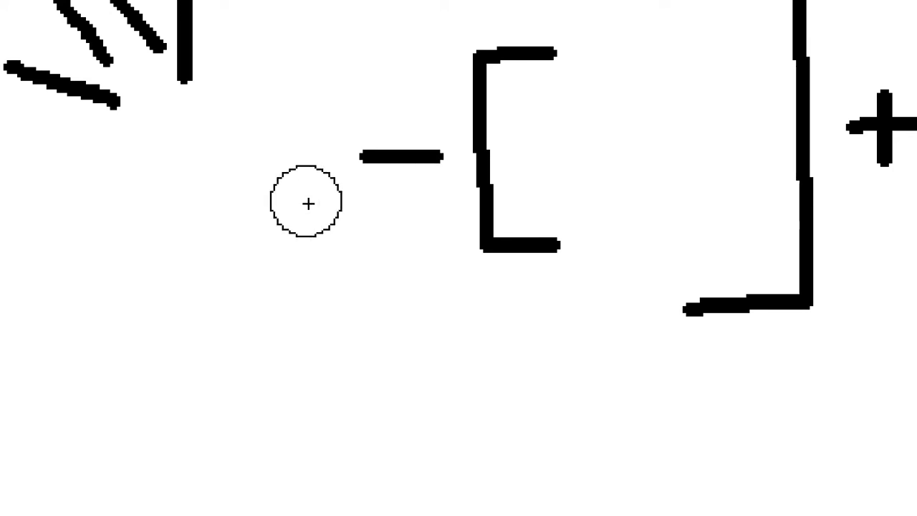
key(bracketleft)
key(bracketleft)
key(bracketleft)
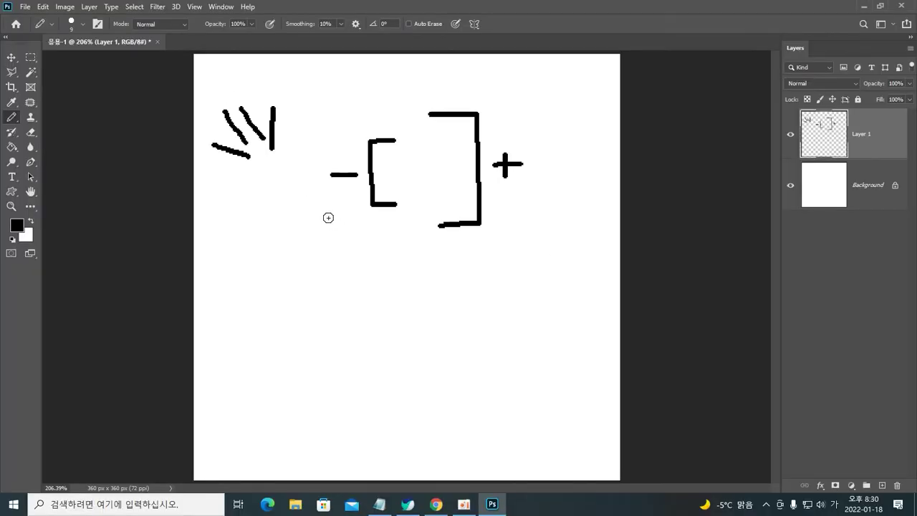
mouse_move(328, 217)
mouse_down()
mouse_move(310, 237)
mouse_move(302, 294)
mouse_move(330, 323)
mouse_move(366, 329)
mouse_move(392, 303)
mouse_move(394, 275)
mouse_move(378, 247)
mouse_move(331, 222)
mouse_up()
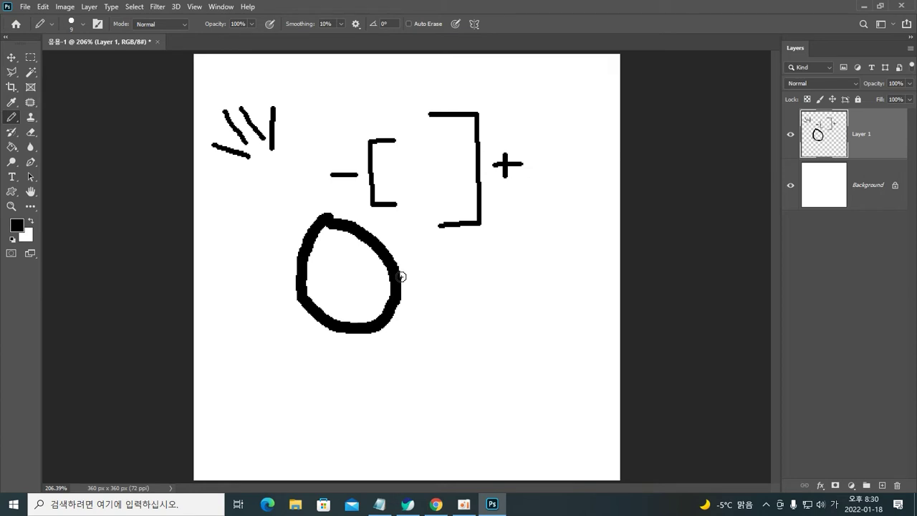
Step: Enlarge the pencil tip to 25 px and stamp two black dots side by side inside the oval as eyes
key(bracketright)
key(bracketright)
key(bracketright)
key(bracketright)
click(327, 273)
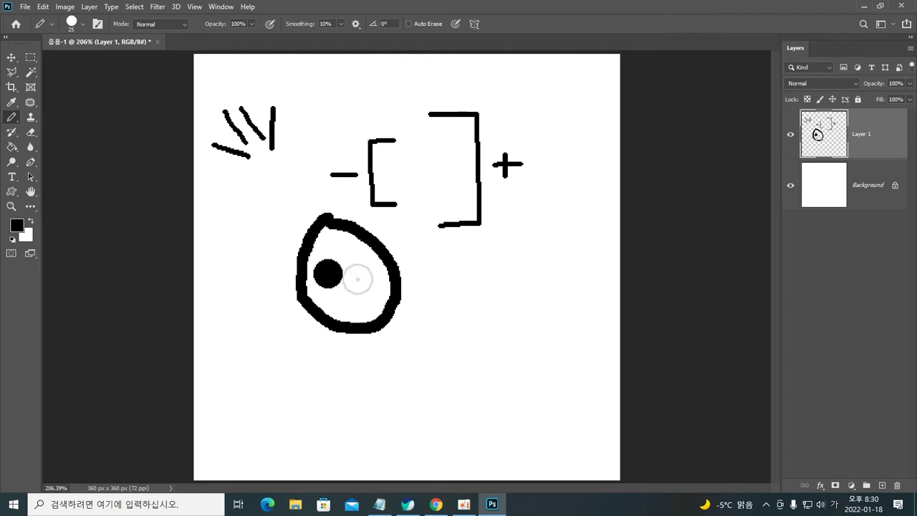
click(365, 272)
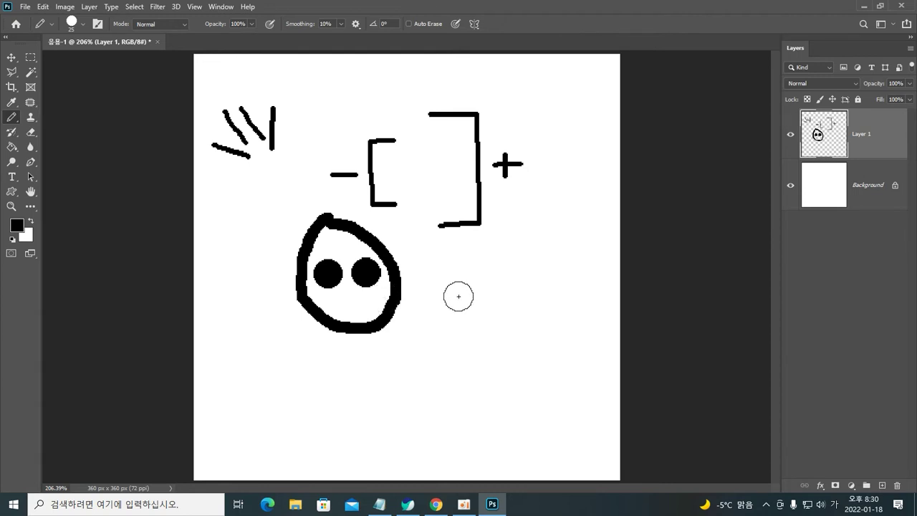
Step: Enlarge the pencil tip to 50 px and stamp two large black dots to the right of the oval
key(bracketright)
key(bracketright)
key(bracketright)
key(bracketright)
key(bracketright)
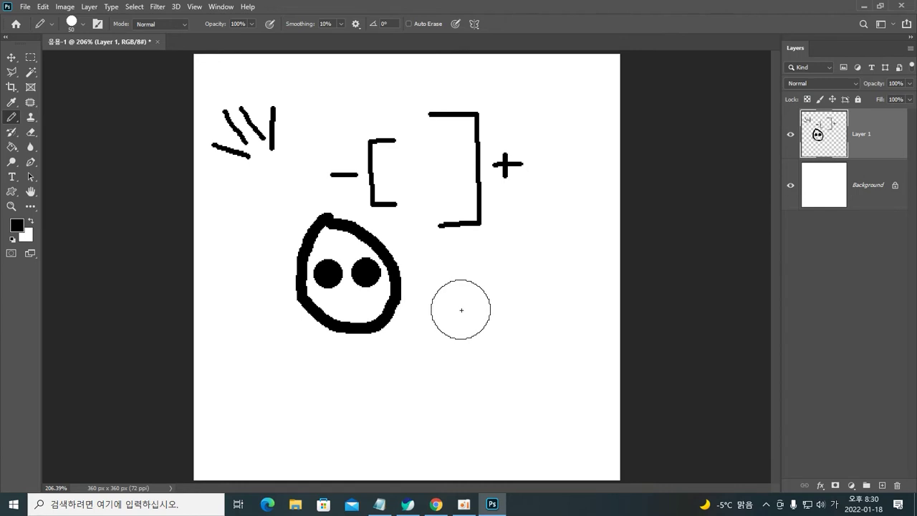
click(459, 309)
click(532, 307)
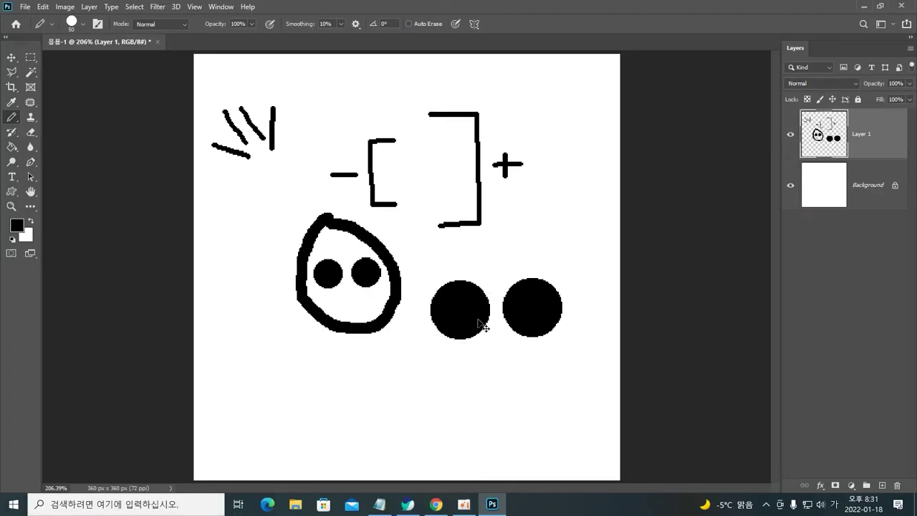
Step: Examine the drawing at 100% and its pixel edges at 600%, and return to 200% magnification
key(ctrl+1)
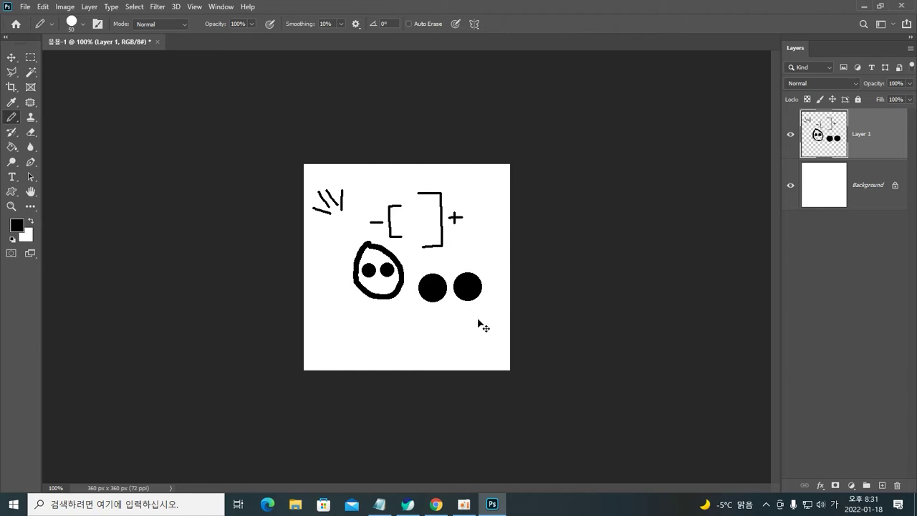
key(ctrl+plus)
key(ctrl+plus)
key(ctrl+plus)
key(ctrl+plus)
key(ctrl+plus)
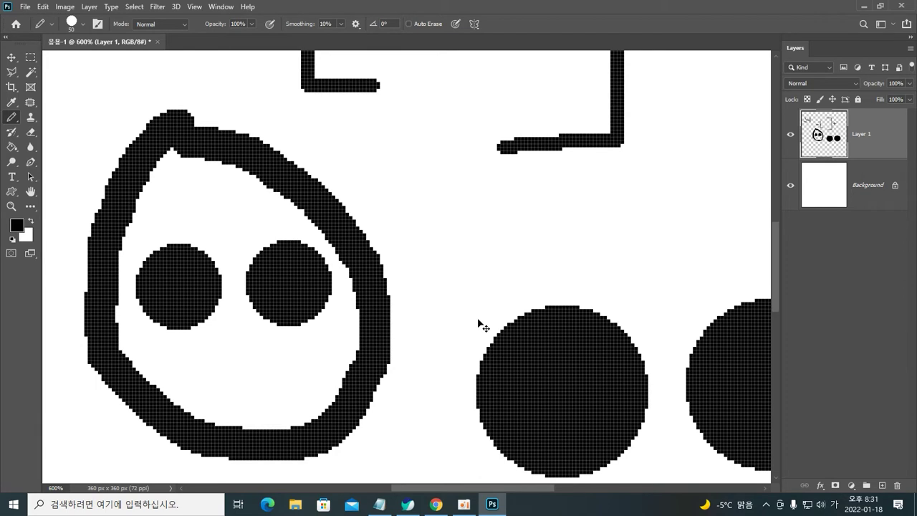
key(ctrl+minus)
key(ctrl+minus)
key(ctrl+minus)
key(ctrl+minus)
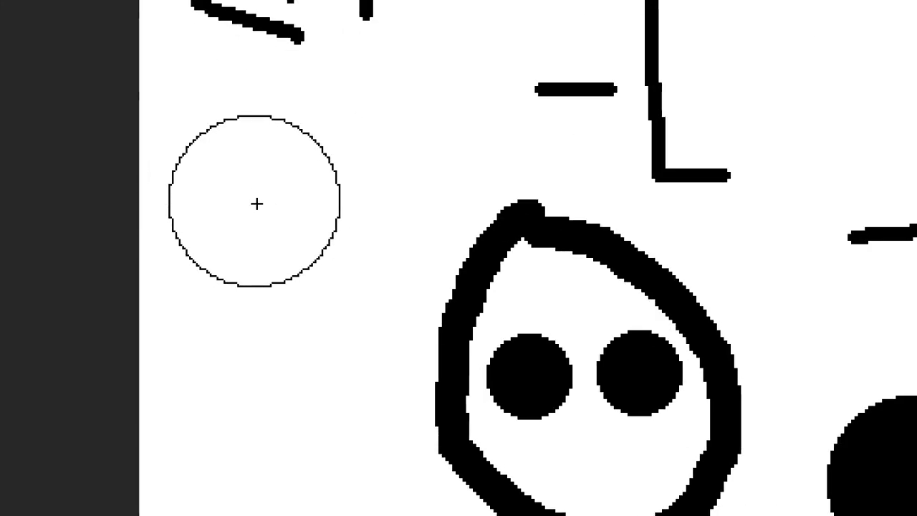
Step: Reduce the pencil tip and draw a solid black stroke, two crossing light grey strokes and a darker grey one left of the oval face
key(bracketleft)
key(bracketleft)
key(bracketleft)
key(bracketleft)
key(bracketleft)
key(bracketleft)
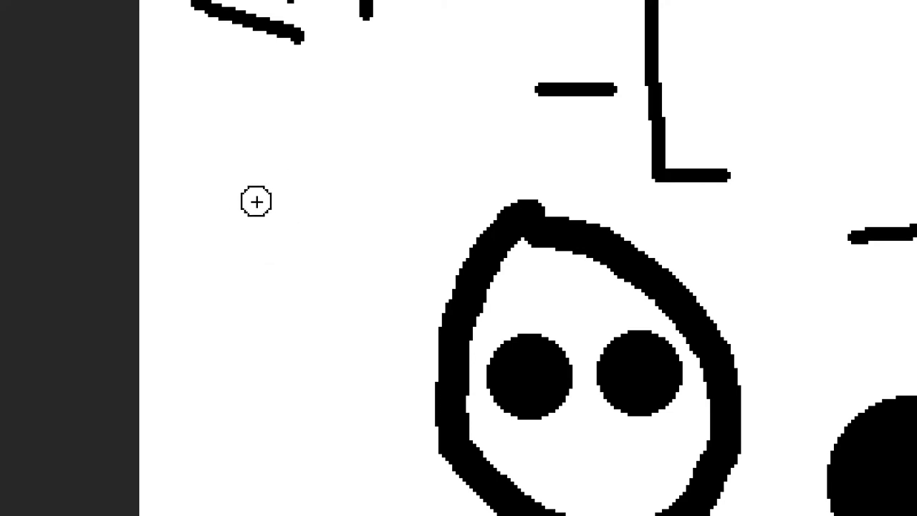
drag(228, 123, 311, 275)
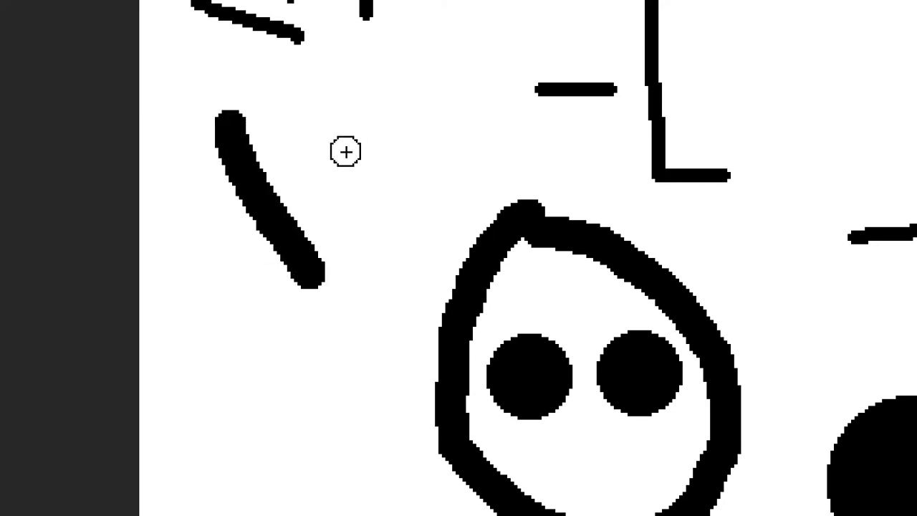
drag(300, 110, 368, 243)
drag(376, 136, 295, 203)
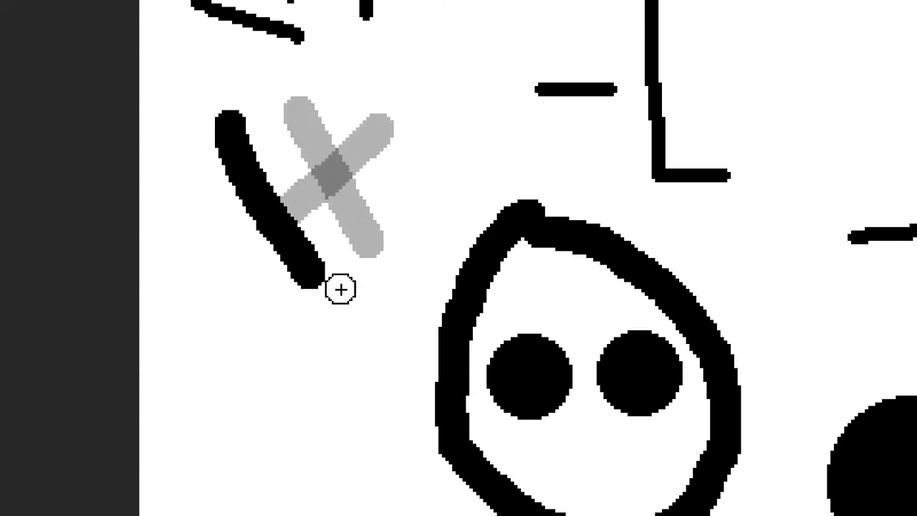
mouse_move(431, 121)
mouse_down()
mouse_move(395, 196)
mouse_move(383, 278)
mouse_up()
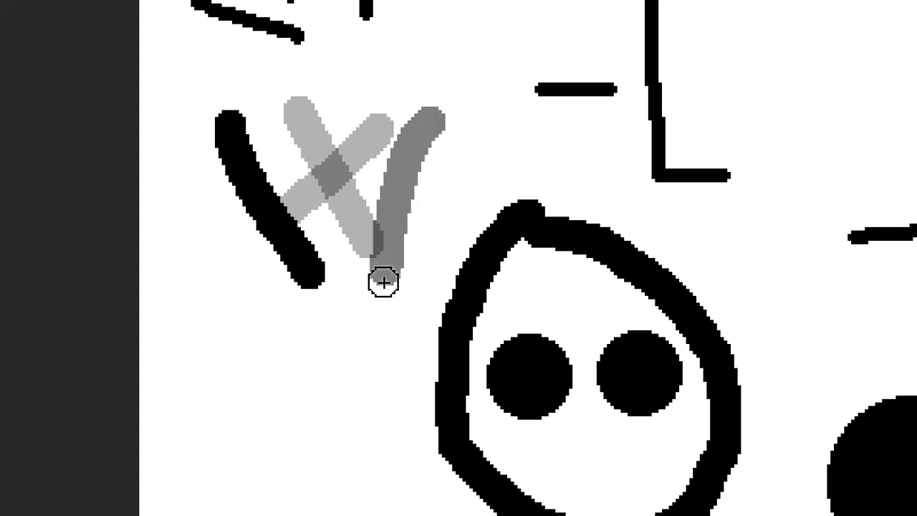
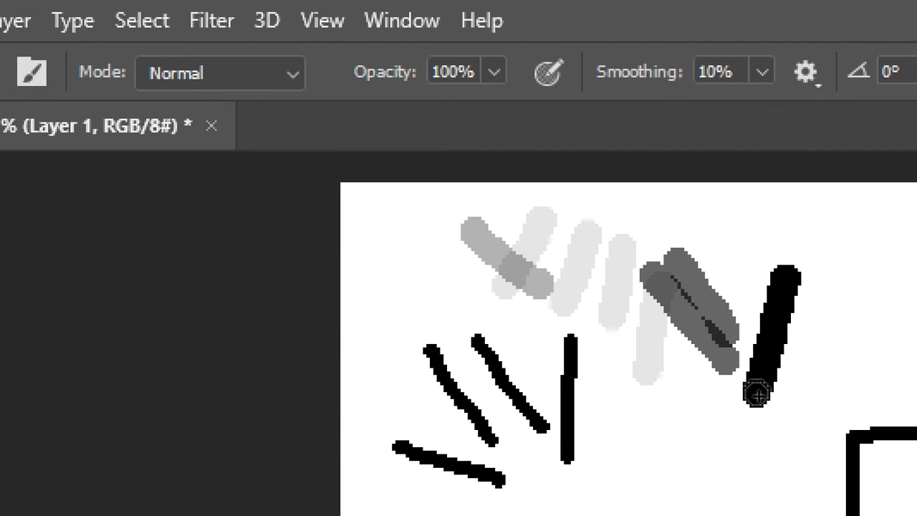
Step: Draw further black strokes at 100% opacity above the first four strokes, beside the plus sign and below the oval face
drag(757, 394, 749, 398)
key(alt)
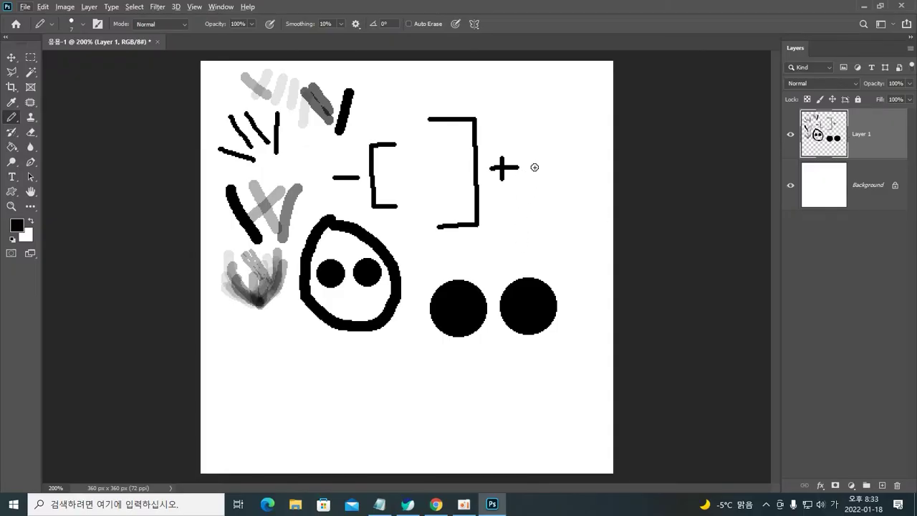
mouse_move(536, 157)
mouse_down()
mouse_move(527, 201)
mouse_move(536, 168)
mouse_move(544, 184)
mouse_move(531, 221)
mouse_up()
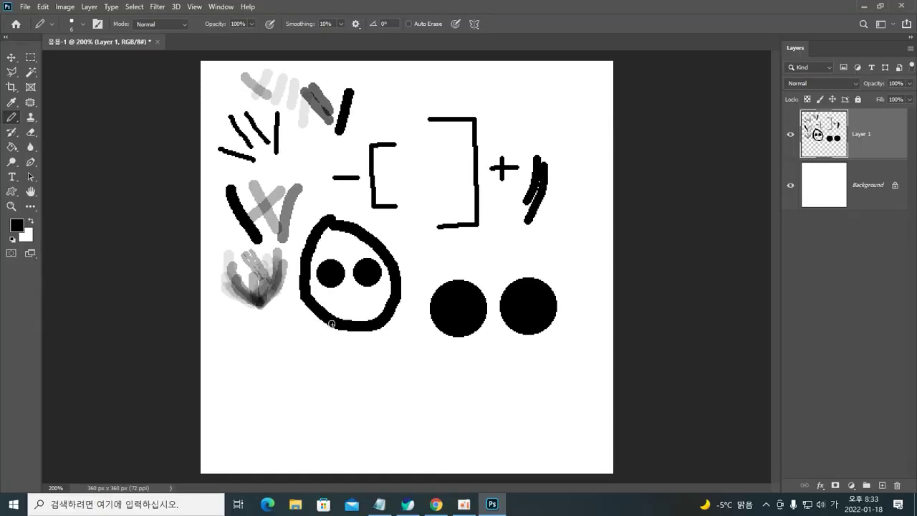
drag(316, 351, 315, 394)
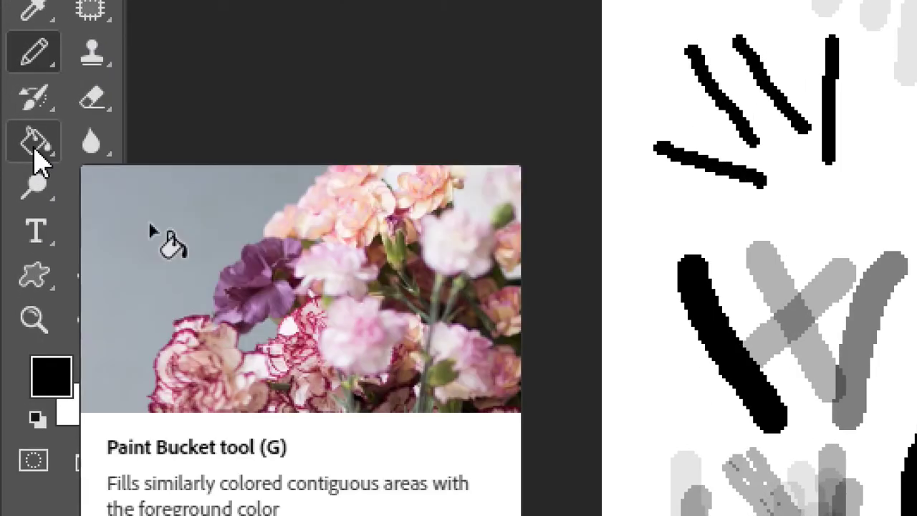
Step: Look at the Gradient tool grouped with the fill tools and make the Paint Bucket tool active
click(37, 154)
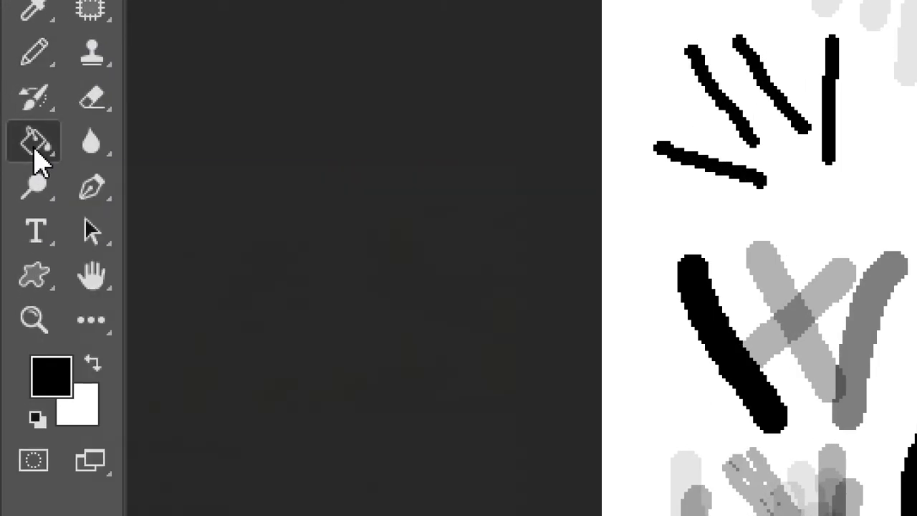
right_click(35, 153)
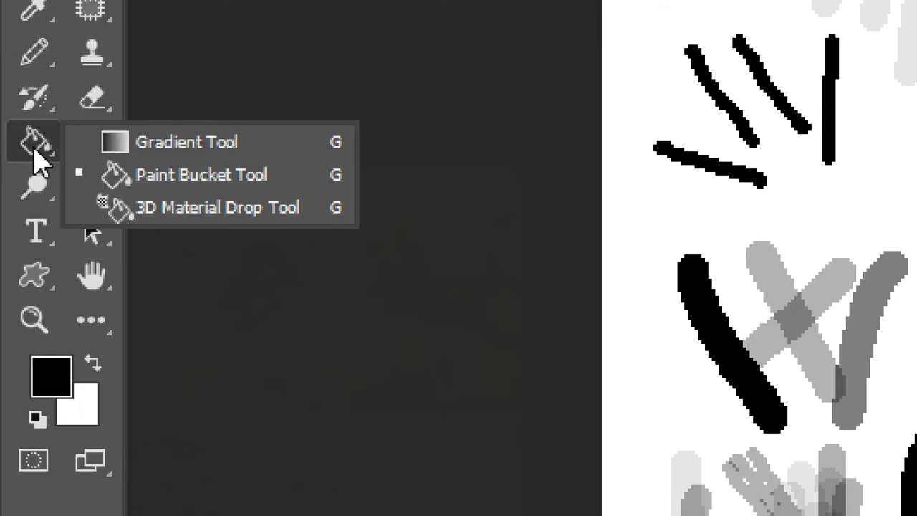
click(185, 159)
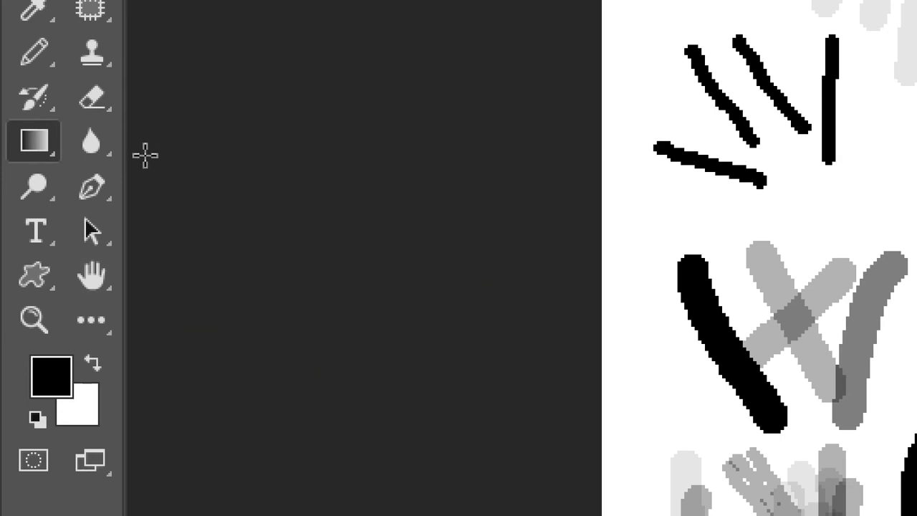
right_click(44, 156)
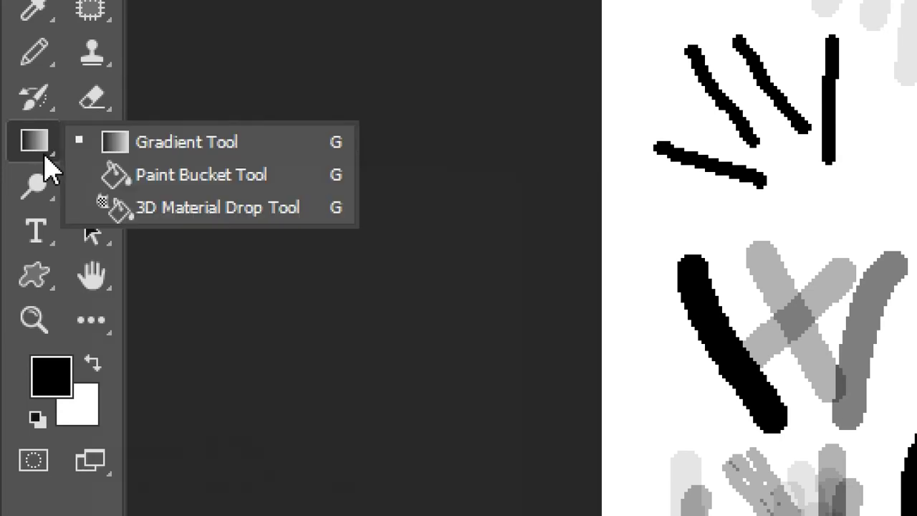
click(247, 188)
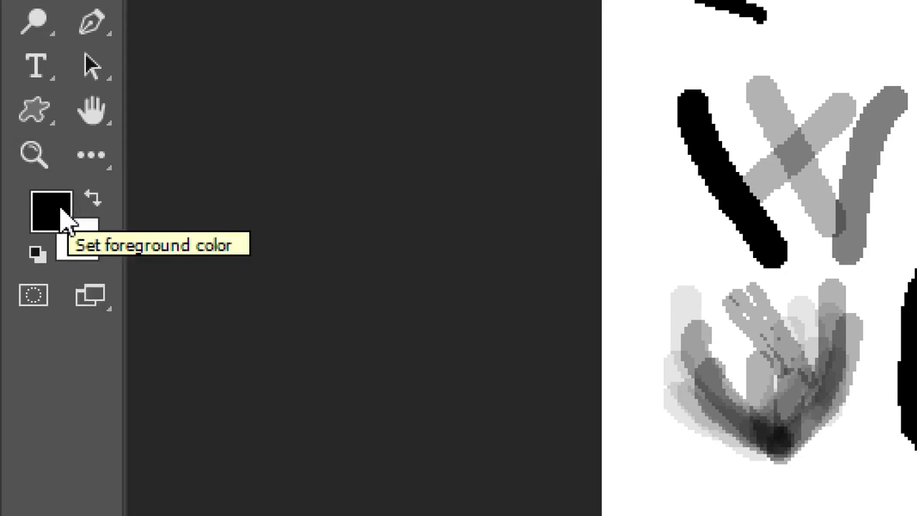
Step: Swap the foreground and background colours and open the colour picker for the foreground colour, moved clear of the drawing
click(93, 204)
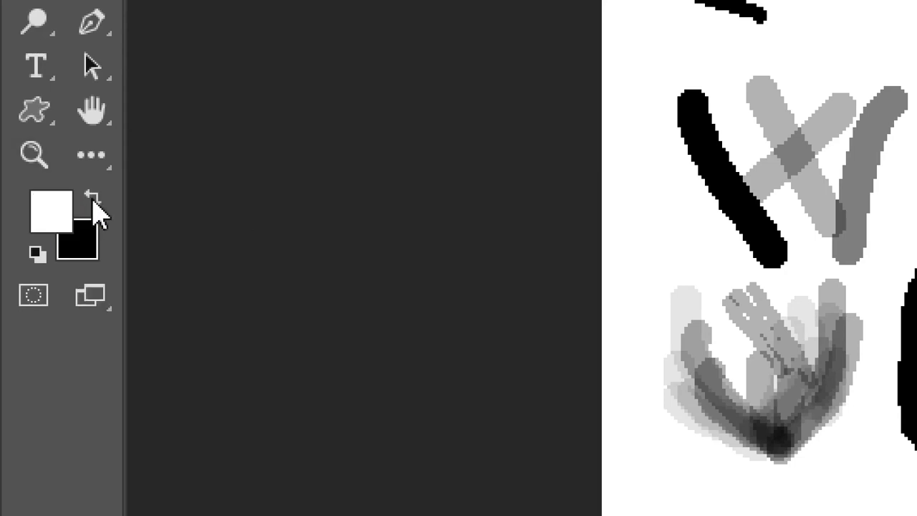
click(53, 203)
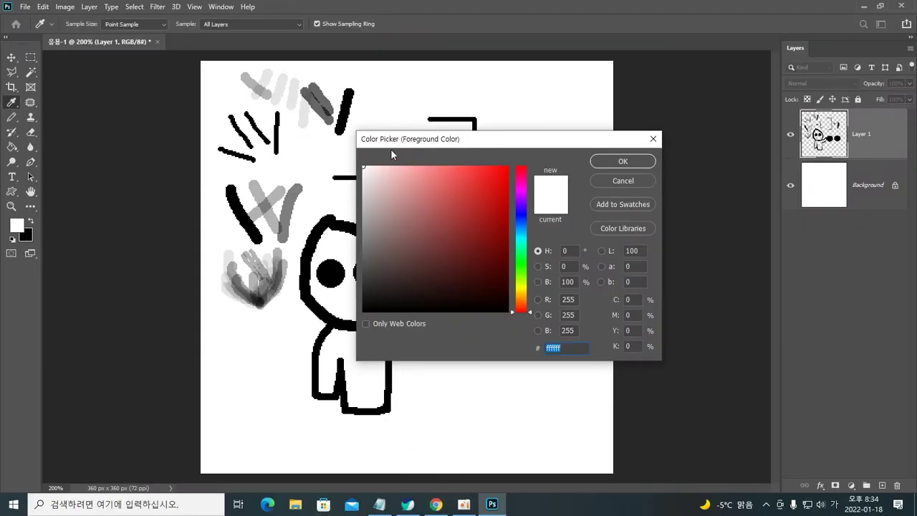
drag(390, 148, 471, 180)
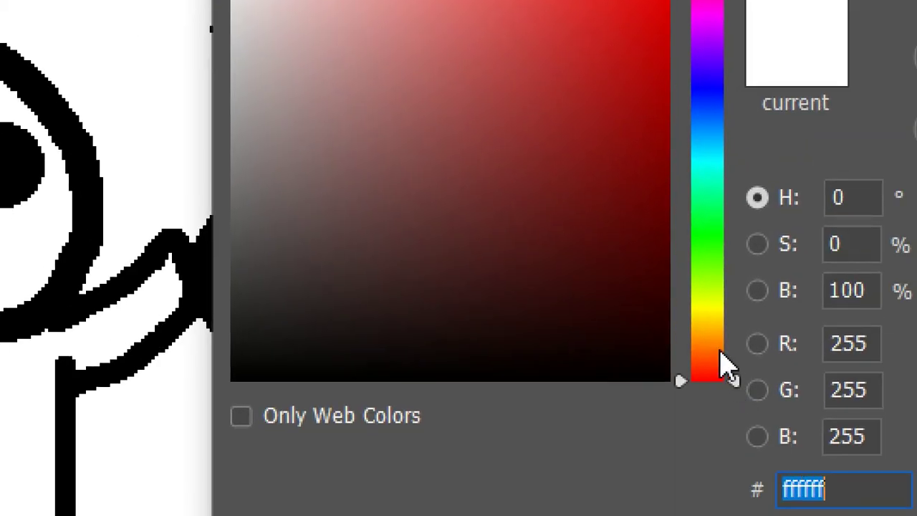
Step: Set the hue to 61° yellow and compare the colour field sorted by saturation with the hue view
click(713, 312)
click(721, 317)
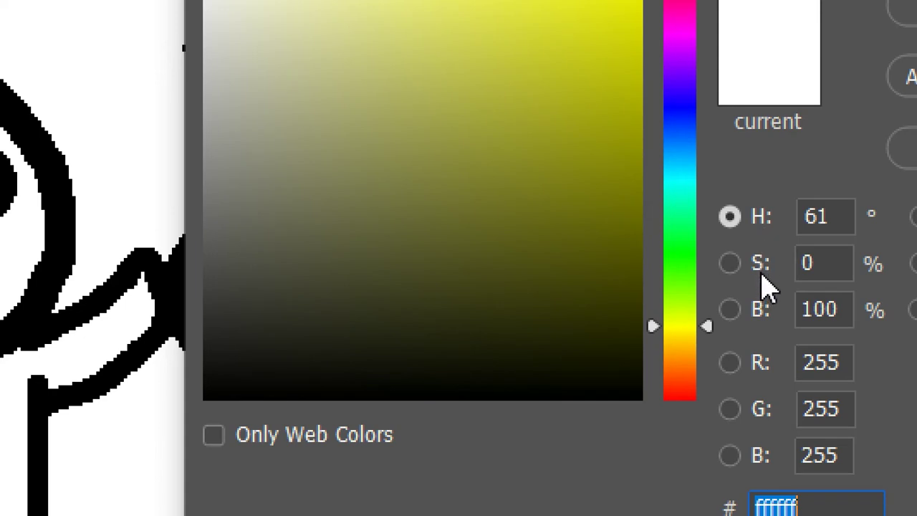
click(729, 264)
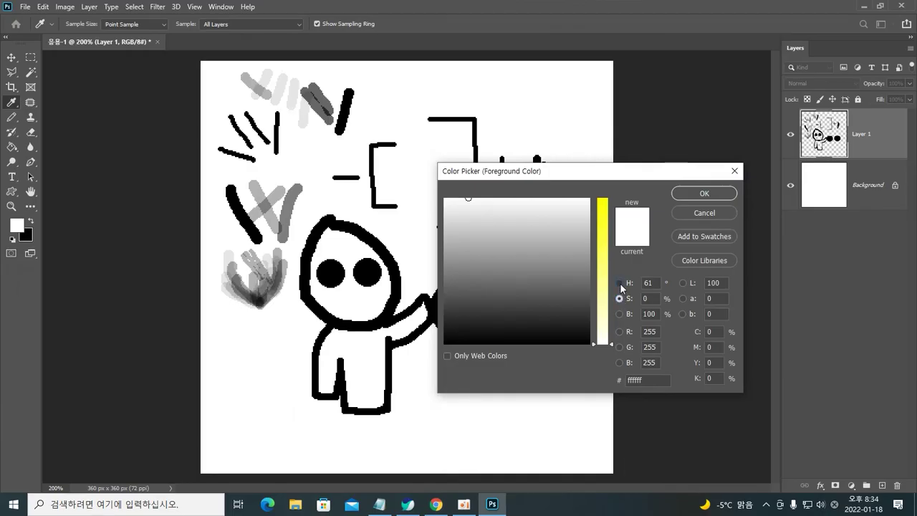
click(619, 284)
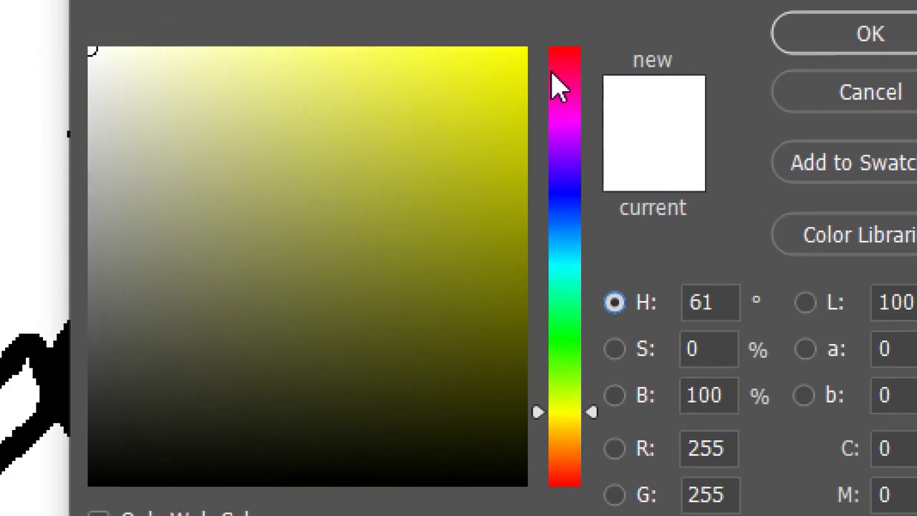
Step: Try a bright green and darker greens at hue 116°, and a dark teal at hue 186°
click(557, 343)
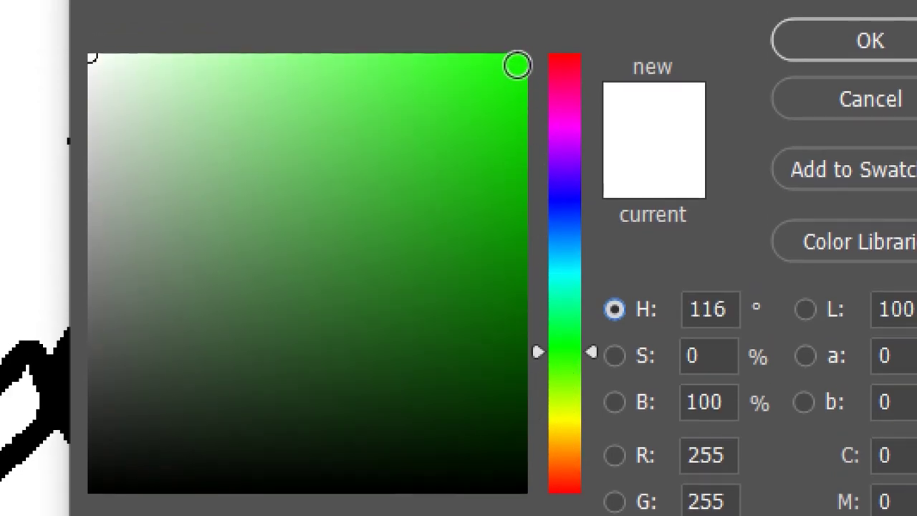
click(517, 66)
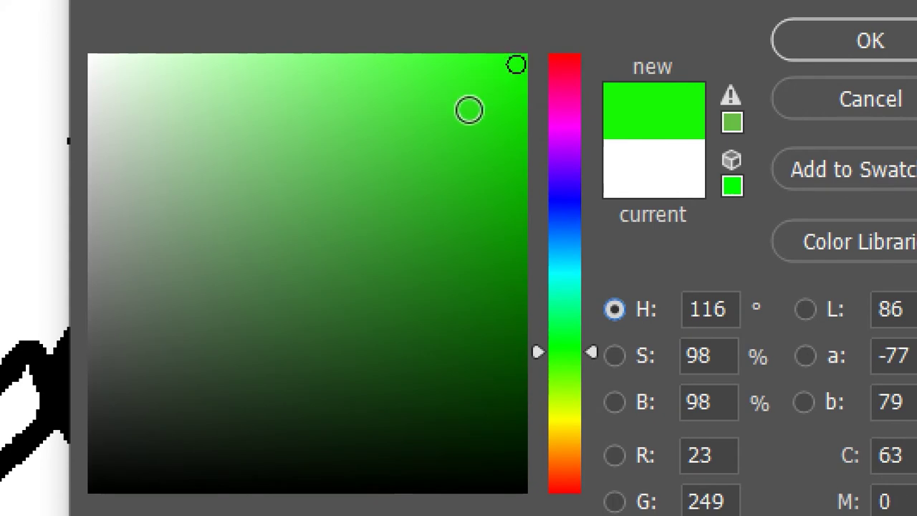
click(421, 216)
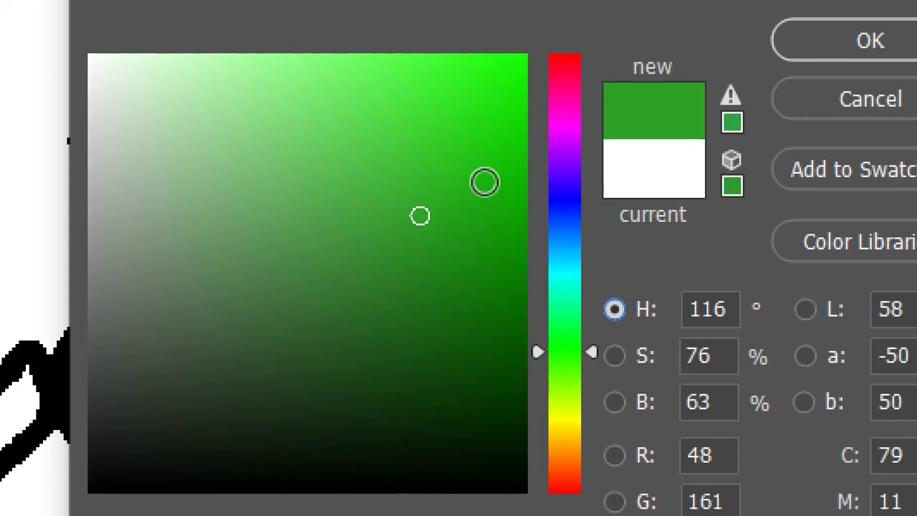
mouse_move(506, 231)
mouse_down()
mouse_move(526, 442)
mouse_move(524, 86)
mouse_move(520, 301)
mouse_move(520, 192)
mouse_move(489, 185)
mouse_move(496, 256)
mouse_up()
click(561, 265)
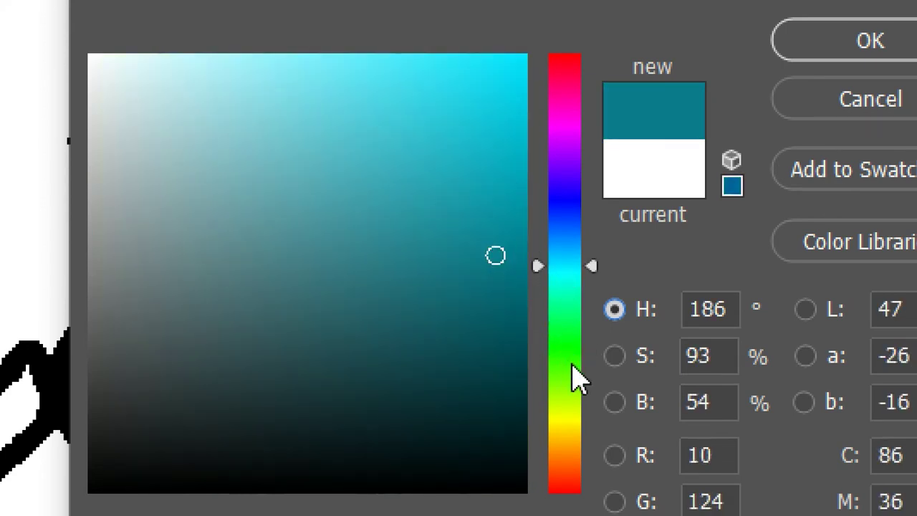
Step: Compare the colour field sorted by saturation and by brightness, and return it to hue
click(614, 355)
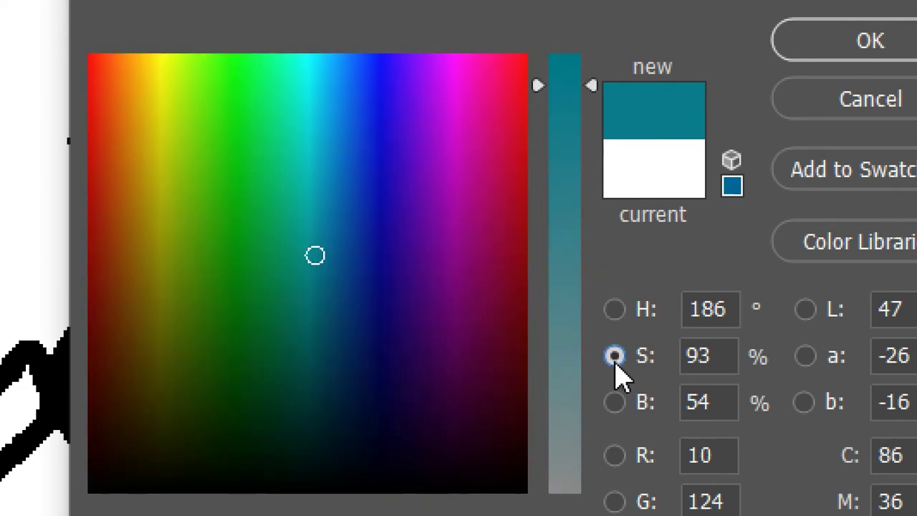
click(616, 402)
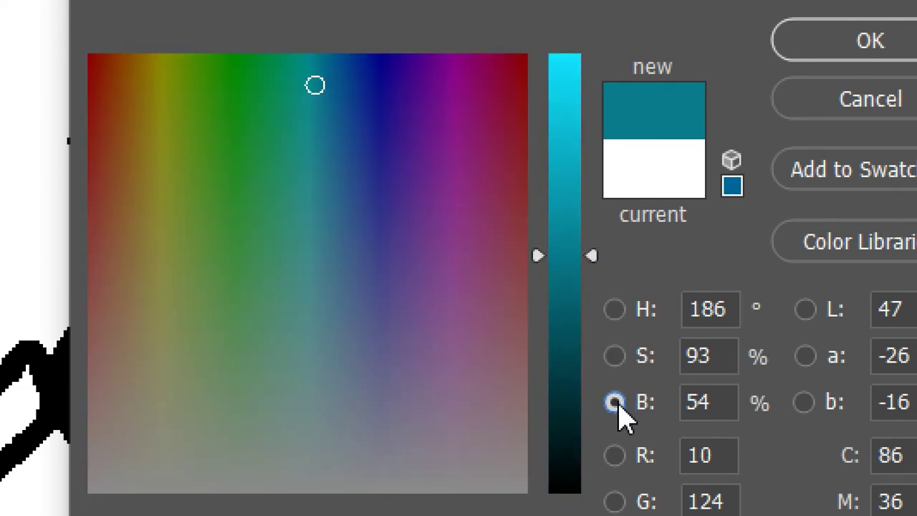
click(614, 313)
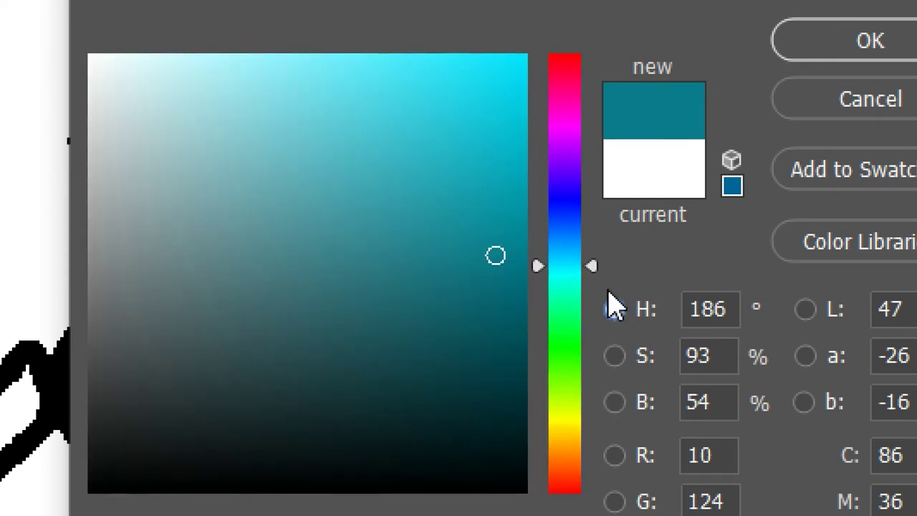
Step: Choose a muted medium green with a hue of 121° as the foreground colour and accept it
click(593, 264)
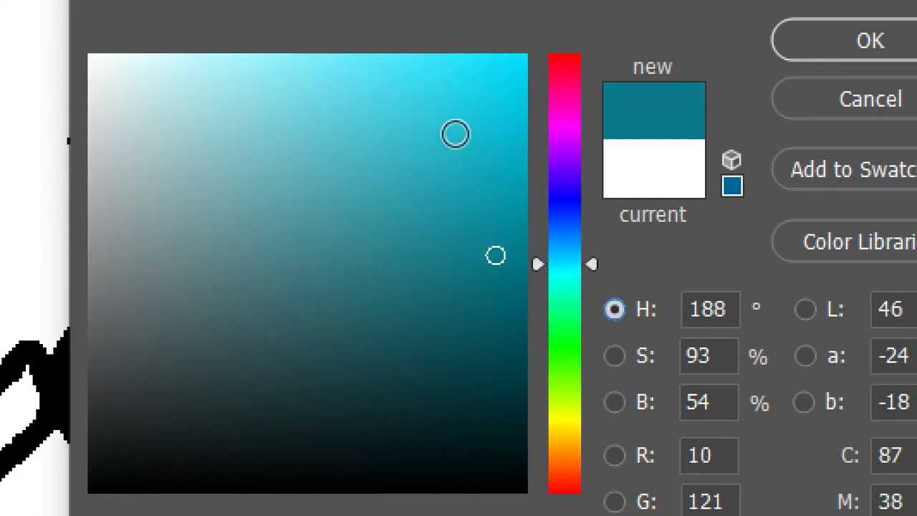
mouse_move(564, 349)
mouse_down()
mouse_move(562, 373)
mouse_move(565, 344)
mouse_up()
drag(399, 250, 396, 228)
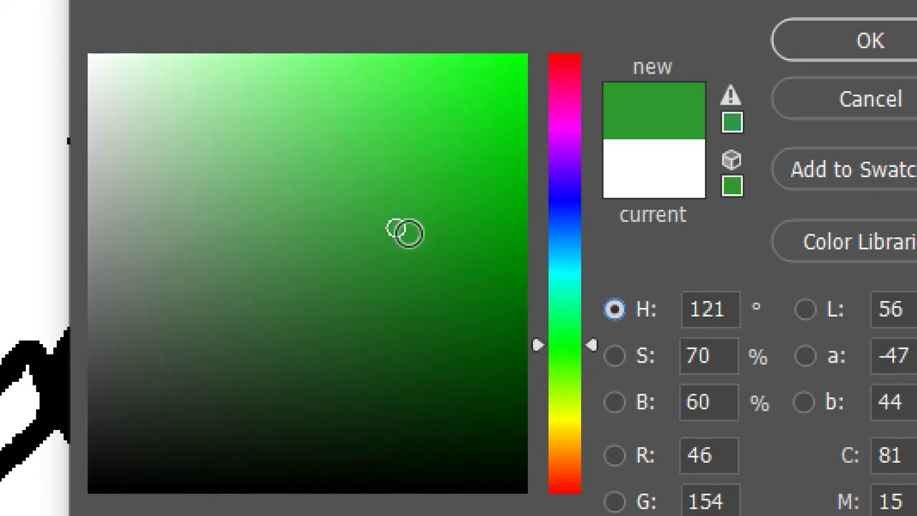
click(358, 260)
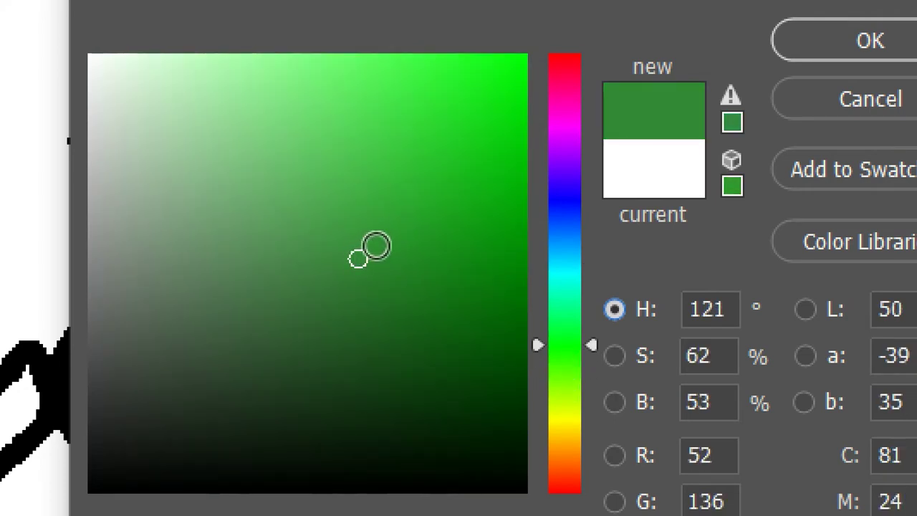
click(311, 233)
click(294, 231)
drag(315, 228, 338, 193)
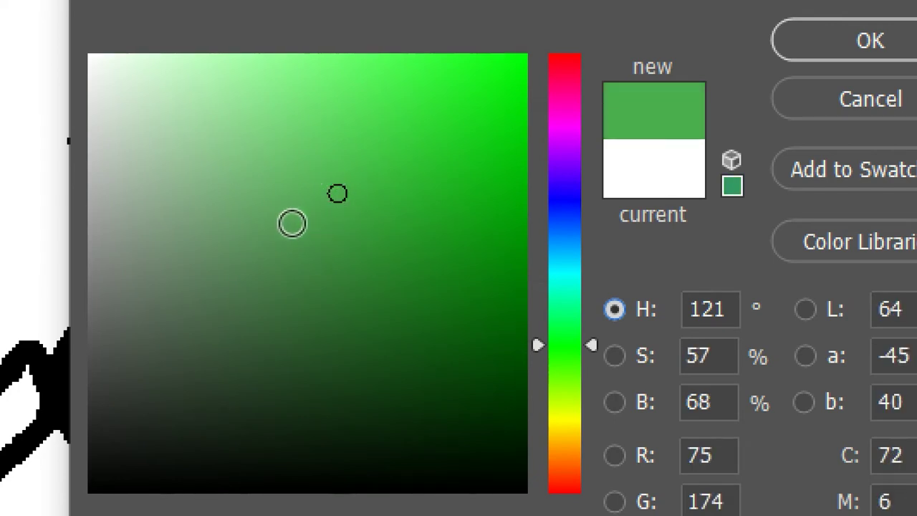
click(809, 47)
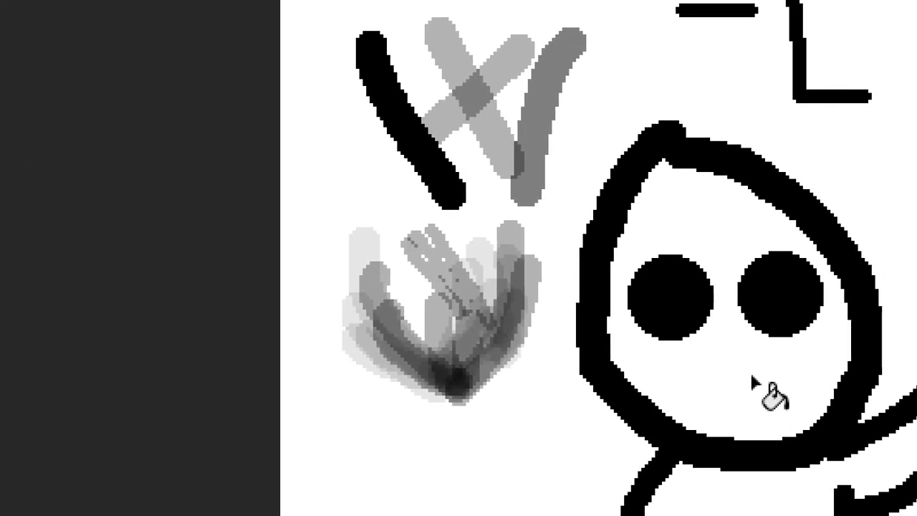
Step: Undo a first green fill of the oval face and fill the face again with Anti-alias turned off
click(753, 385)
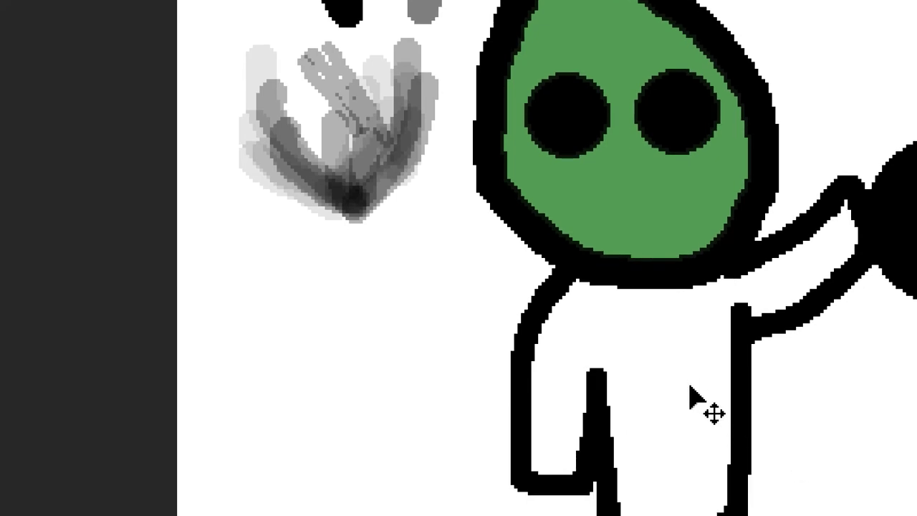
key(ctrl+z)
scroll(641, 71, up, 5)
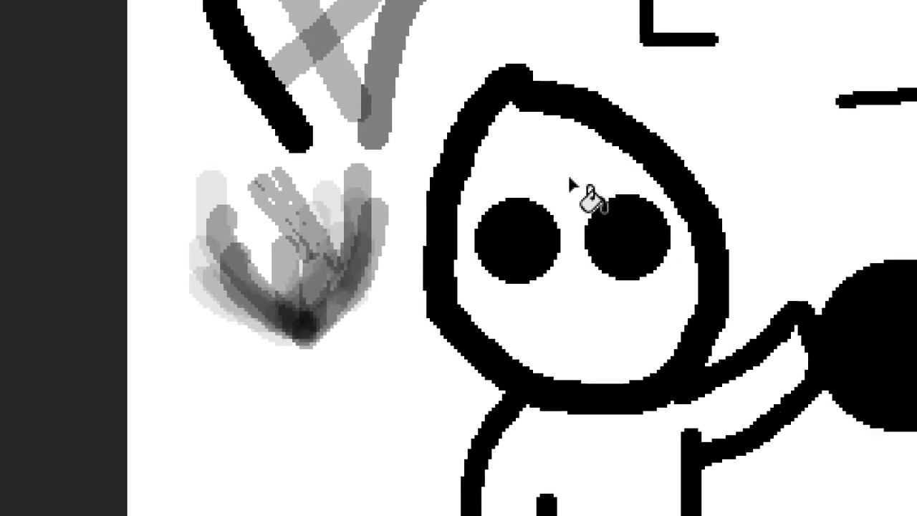
click(593, 276)
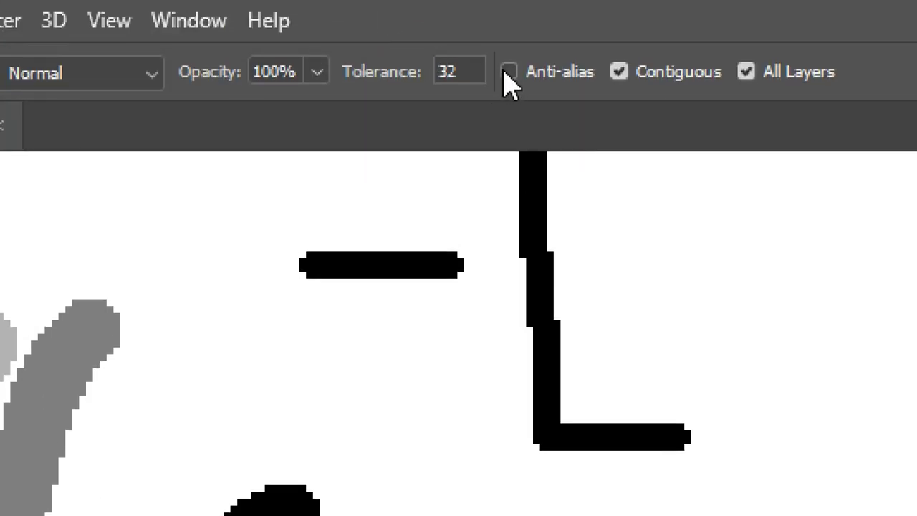
Step: Fill the body and raised arm with green with Anti-alias turned on, and switch Anti-alias off again
click(509, 71)
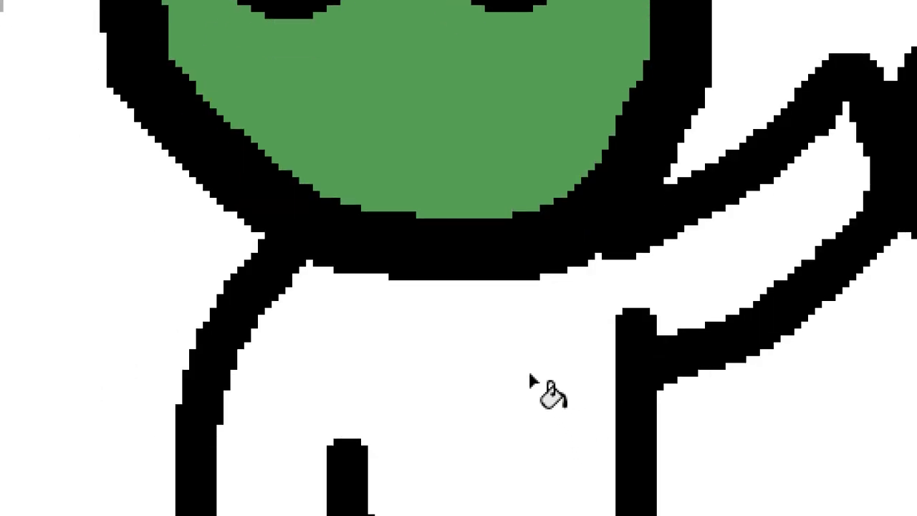
click(517, 365)
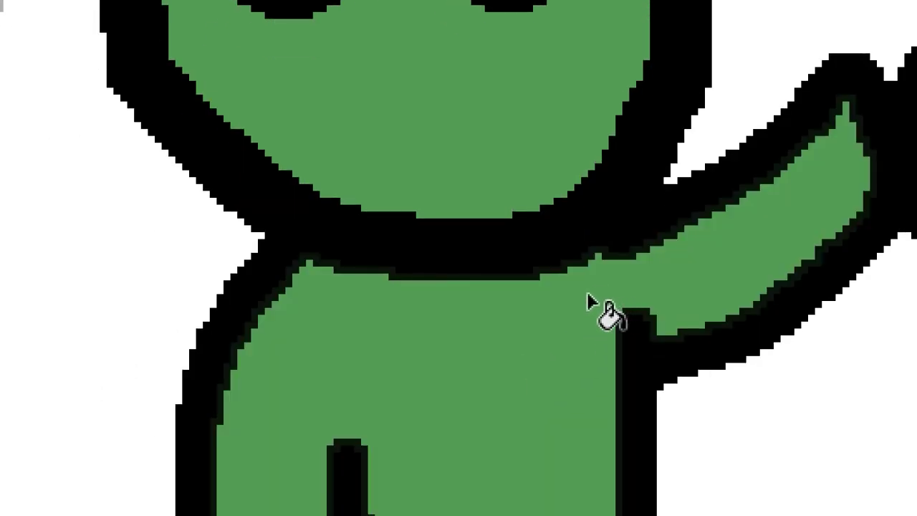
scroll(573, 303, up, 3)
scroll(566, 304, down, 2)
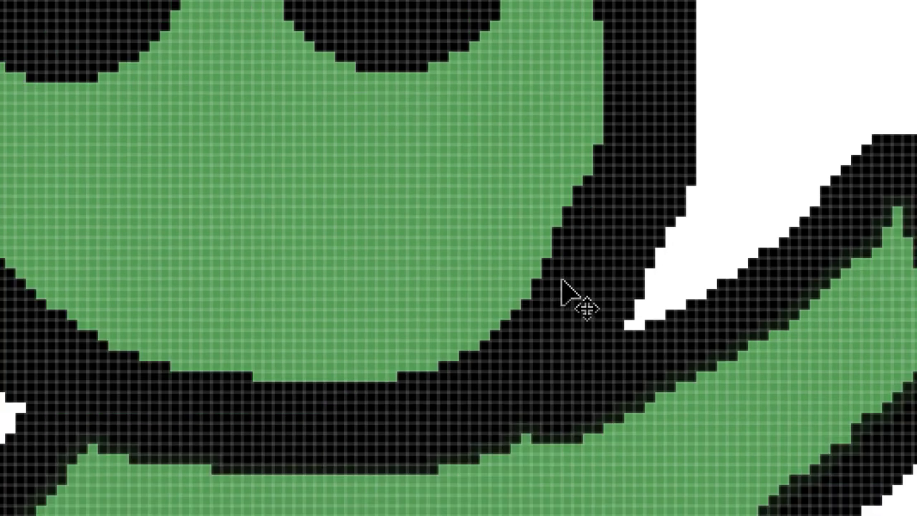
drag(565, 294, 575, 203)
scroll(609, 185, up, 2)
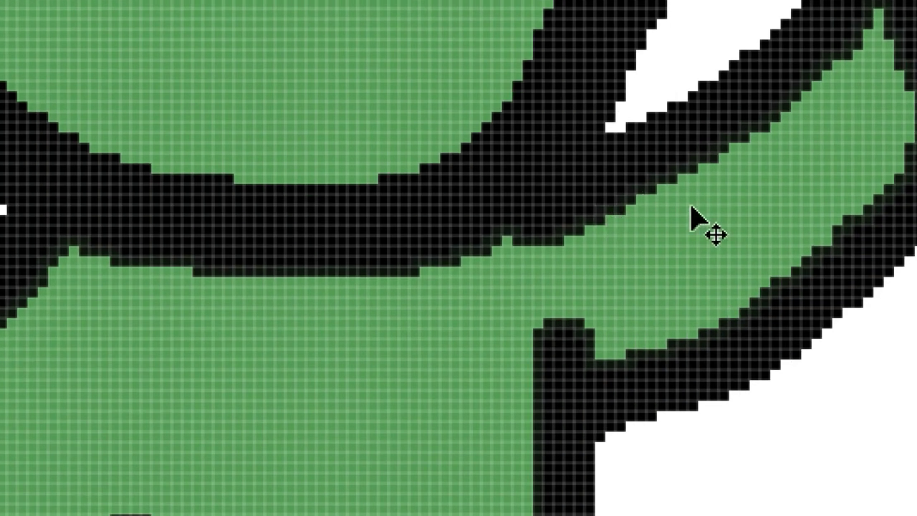
scroll(690, 215, down, 2)
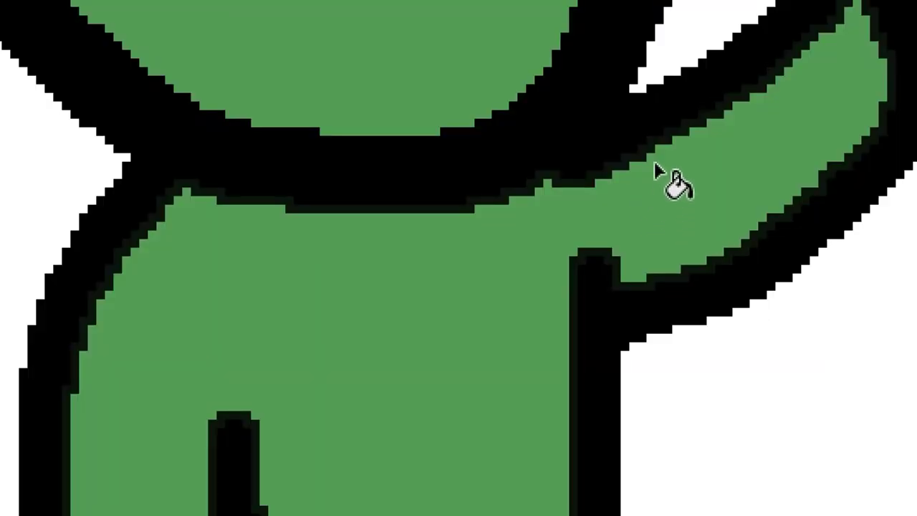
scroll(636, 167, down, 2)
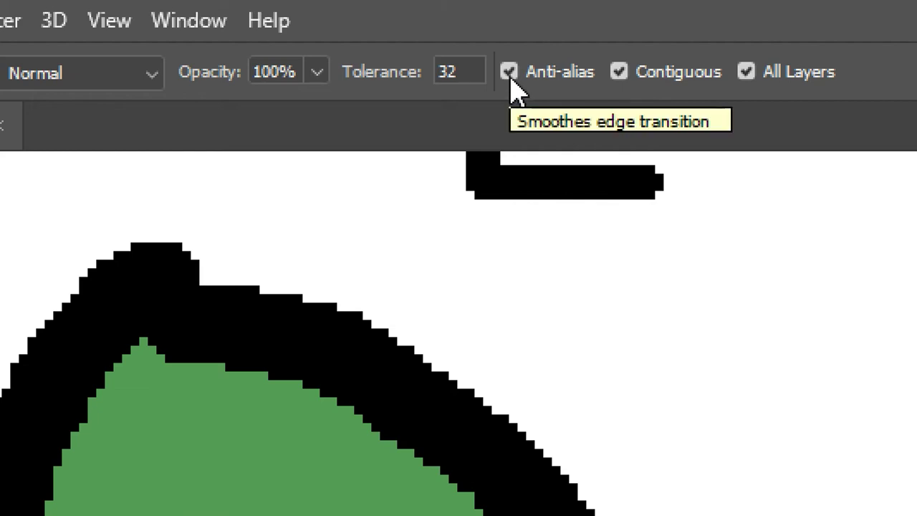
click(510, 76)
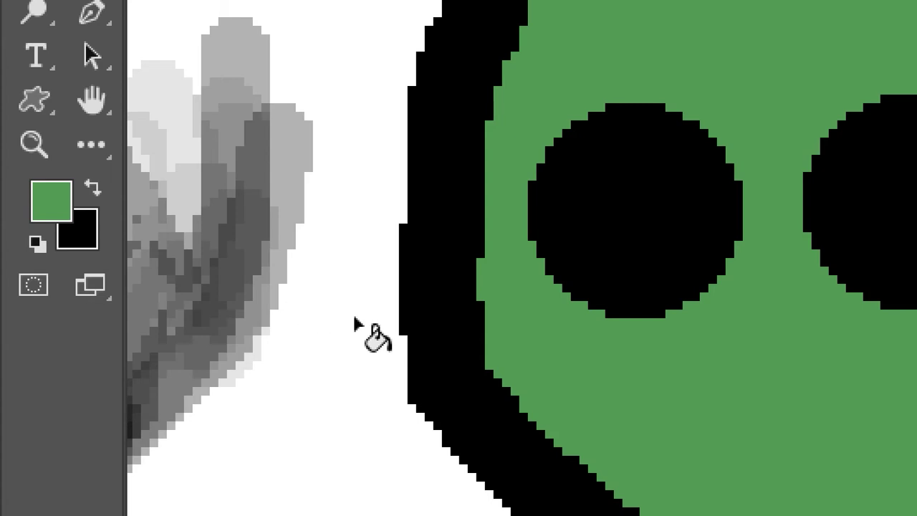
Step: Swap the colours so black is the foreground and green the background, and return to the Pencil tool
key(x)
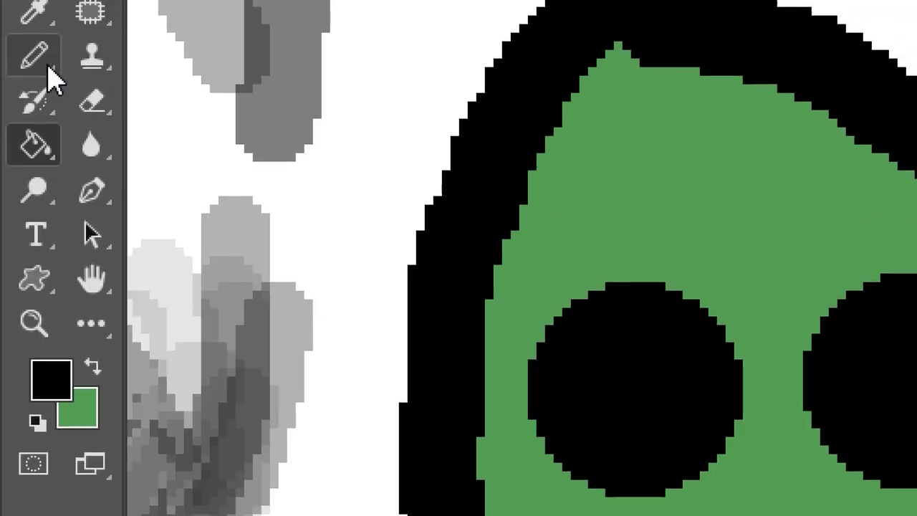
click(48, 67)
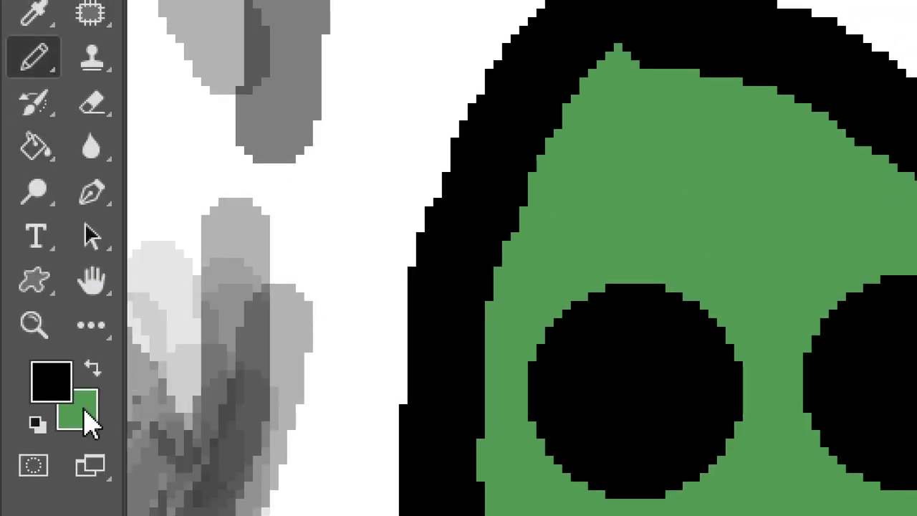
Step: Swap the colours to draw a short green pencil stroke beside the grey scribbles, and swap back to add black strokes over it
key(x)
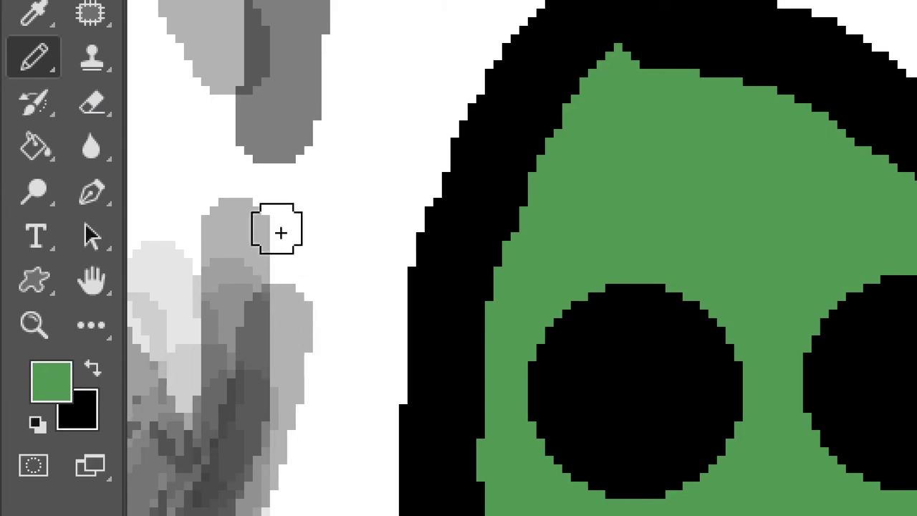
drag(290, 213, 348, 290)
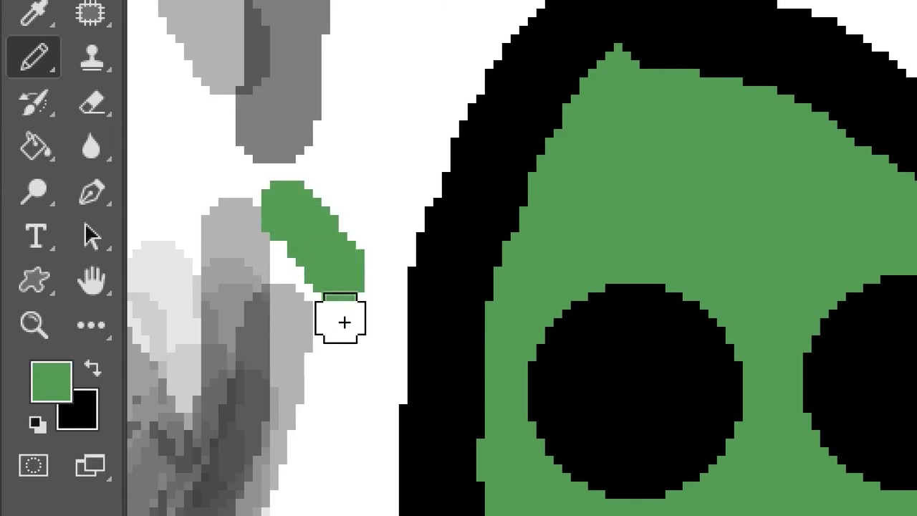
key(x)
mouse_move(244, 243)
mouse_down()
mouse_move(283, 263)
mouse_move(308, 288)
mouse_up()
drag(324, 189, 326, 311)
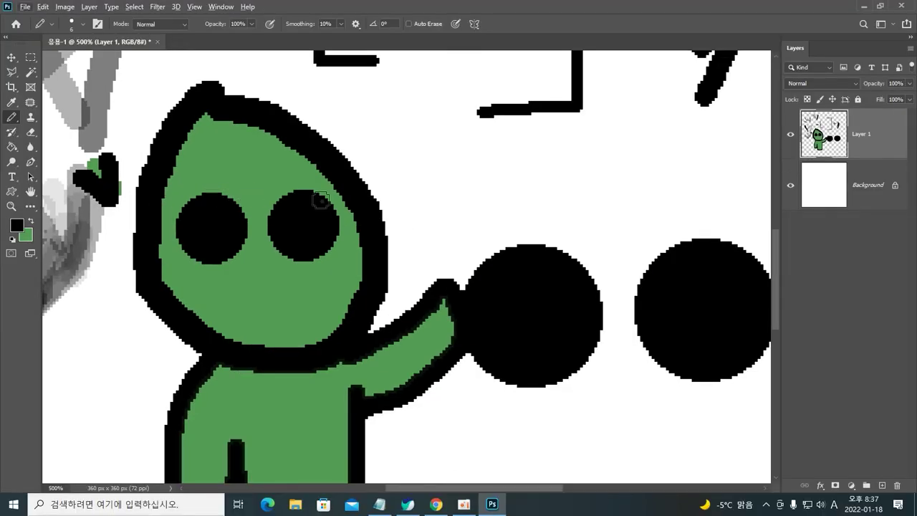
Step: Set the pencil size to 7 px and draw a short vertical black stroke and a separate dot above the large circles
key(bracketleft)
key(bracketleft)
key(bracketleft)
key(bracketright)
key(bracketright)
key(Caps_Lock)
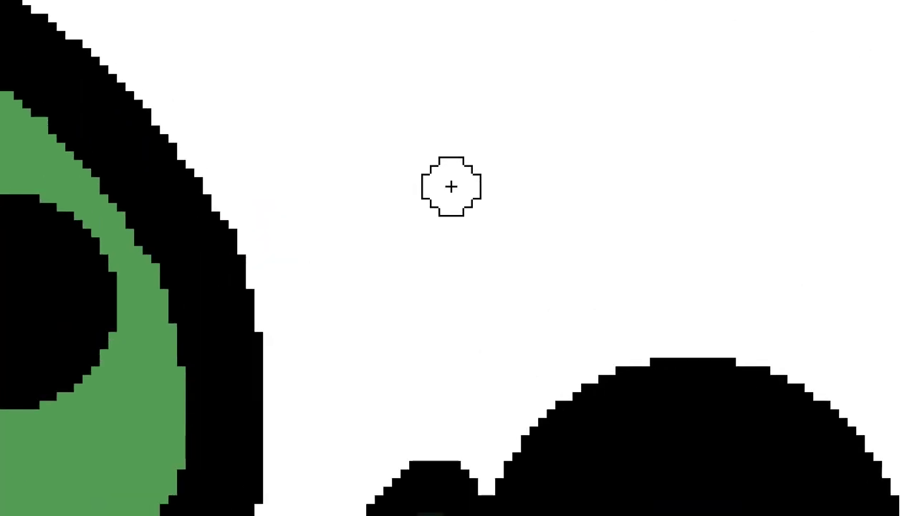
drag(438, 139, 444, 188)
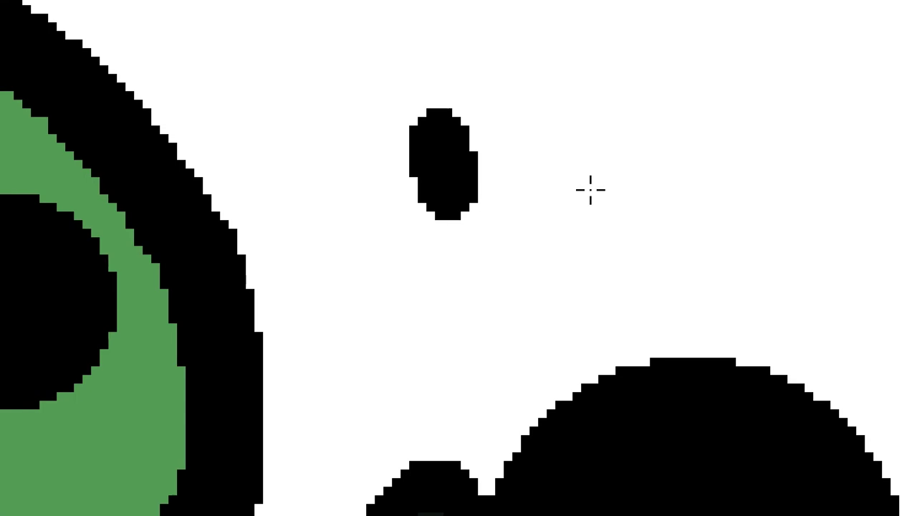
click(597, 179)
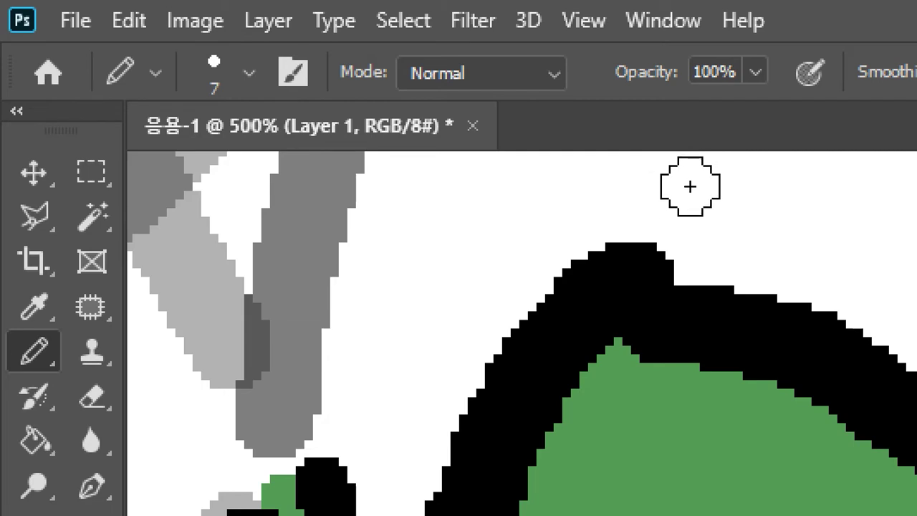
Step: Switch the pencil cursor back and forth between the precise crosshair and the brush-size outline
key(Caps_Lock)
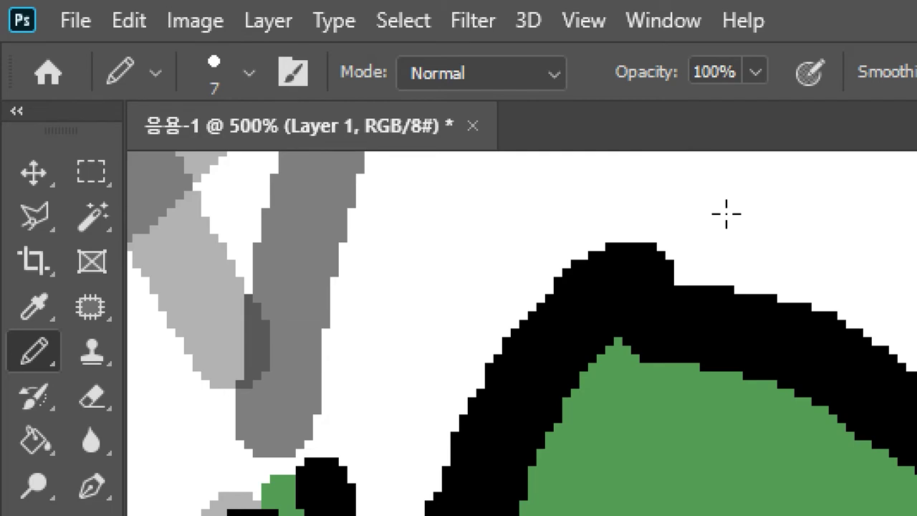
key(Caps_Lock)
key(Caps_Lock)
key(Caps_Lock)
key(Caps_Lock)
key(Caps_Lock)
key(Caps_Lock)
key(Caps_Lock)
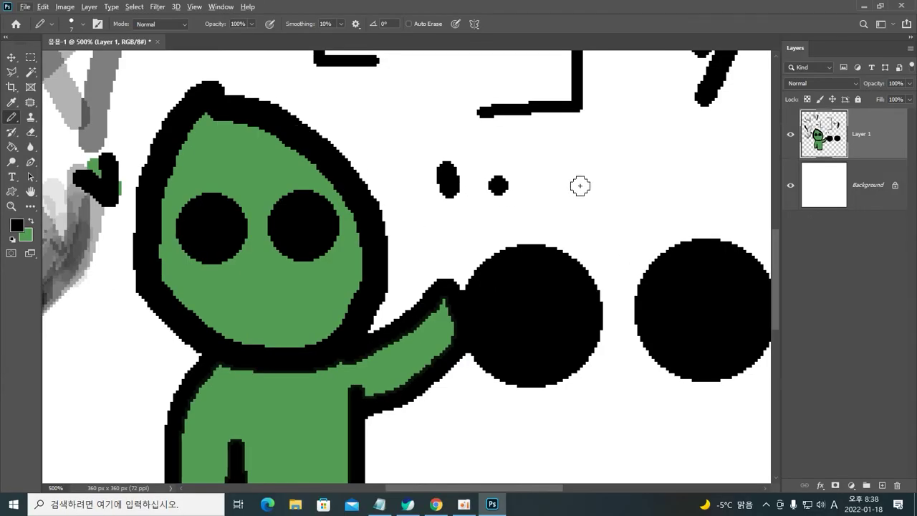
Step: Reduce the pencil to 4 px and draw two black outlined legs with a small curved line between them below the body
key(bracketleft)
key(bracketleft)
scroll(608, 293, down, 4)
scroll(537, 343, down, 2)
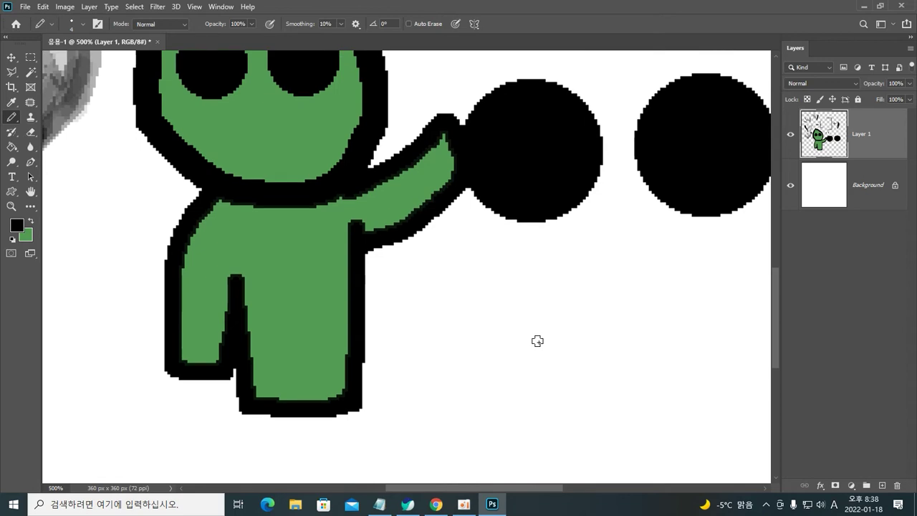
scroll(426, 333, down, 2)
scroll(427, 332, down, 2)
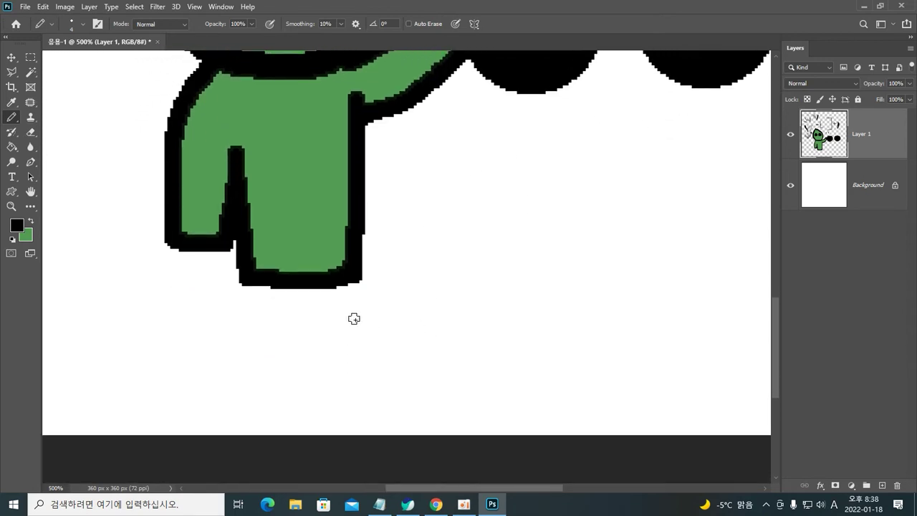
mouse_move(244, 279)
mouse_down()
mouse_move(246, 386)
mouse_move(304, 391)
mouse_up()
mouse_move(290, 327)
mouse_down()
mouse_move(332, 328)
mouse_move(311, 333)
mouse_move(305, 389)
mouse_up()
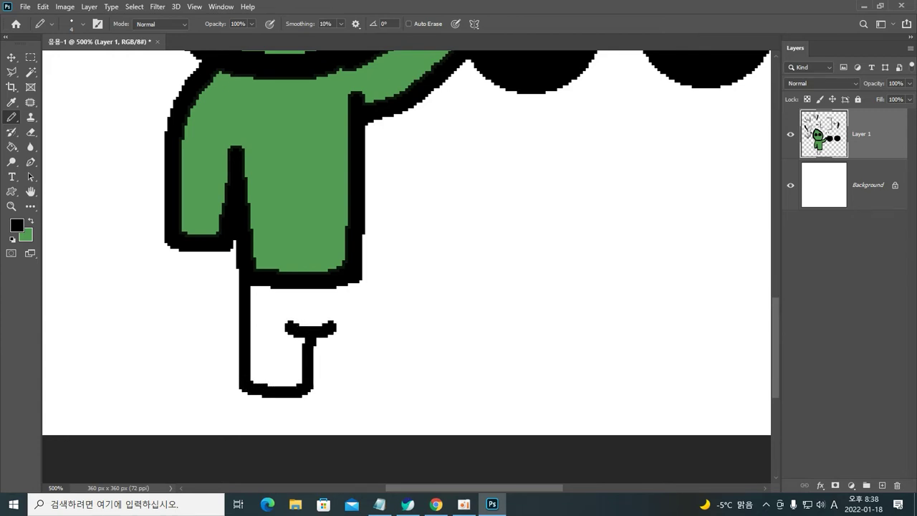
mouse_move(318, 334)
mouse_down()
mouse_move(327, 388)
mouse_move(371, 389)
mouse_up()
mouse_move(362, 279)
mouse_down()
mouse_move(362, 351)
mouse_move(369, 384)
mouse_move(377, 386)
mouse_up()
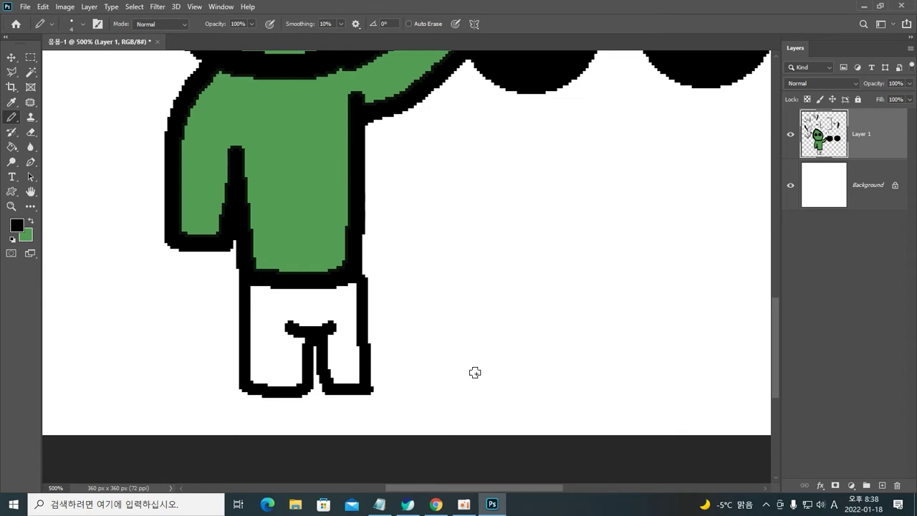
Step: Set the pencil opacity to 30% and sketch overlapping grey strokes for the upper arc of a circle beside the character
key(3)
drag(521, 206, 480, 287)
drag(537, 217, 494, 282)
drag(571, 217, 510, 278)
mouse_move(530, 206)
mouse_down()
mouse_move(584, 212)
mouse_move(533, 215)
mouse_move(580, 226)
mouse_move(598, 211)
mouse_move(569, 234)
mouse_move(614, 232)
mouse_move(647, 266)
mouse_up()
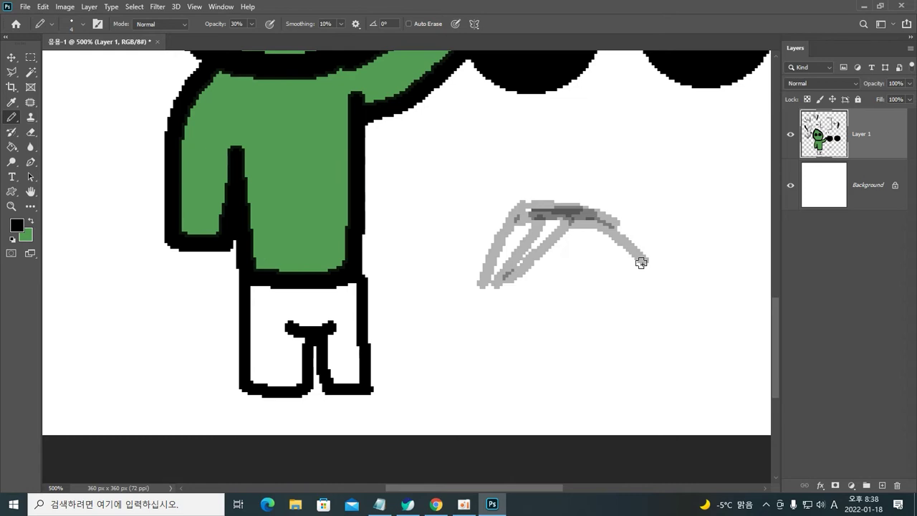
Step: Reduce the pencil to 3 px and continue the rough grey circle down its right side and around its lower left
key(bracketleft)
drag(634, 243, 655, 291)
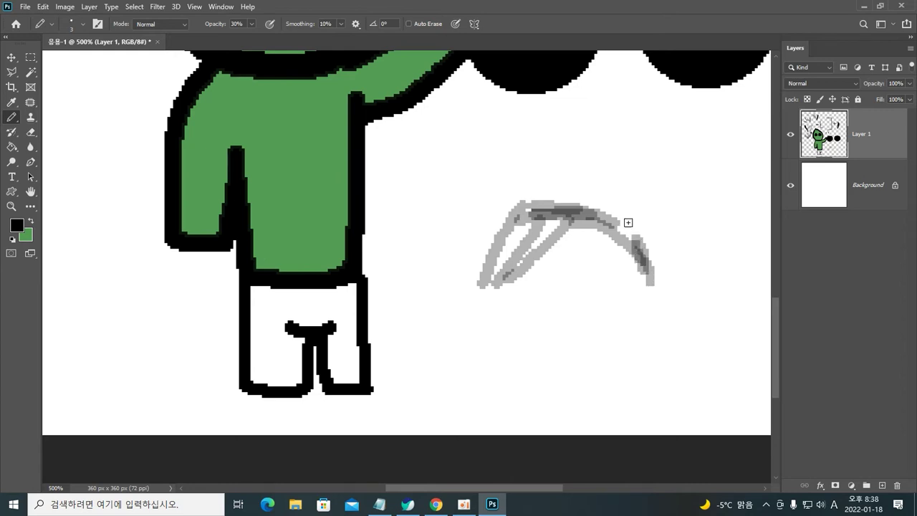
drag(629, 221, 653, 323)
drag(509, 267, 493, 321)
mouse_move(480, 266)
mouse_down()
mouse_move(514, 336)
mouse_move(538, 349)
mouse_move(595, 352)
mouse_up()
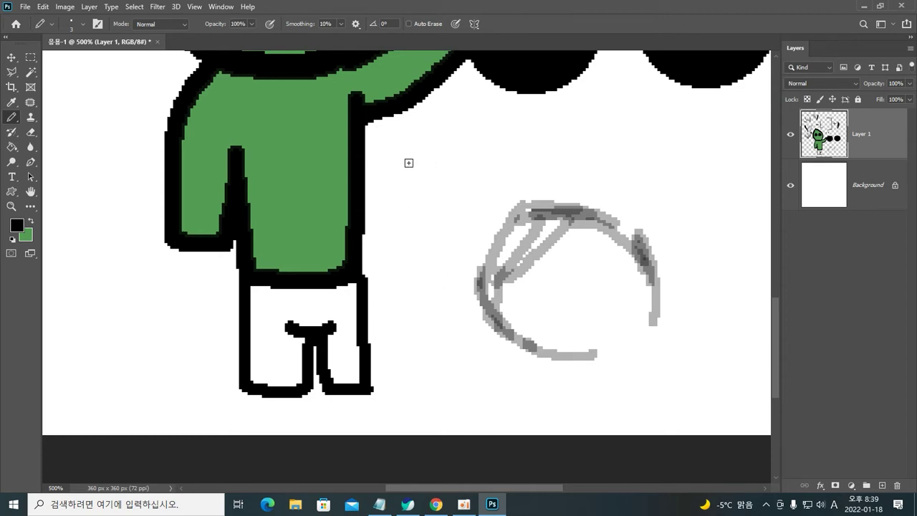
Step: Restore the pencil opacity to 100% and draw a small black rectangle beside the body, leaving a gap near its upper-left corner
mouse_move(404, 162)
mouse_down()
mouse_move(443, 162)
mouse_move(440, 209)
mouse_move(417, 246)
mouse_move(389, 247)
mouse_move(385, 163)
mouse_up()
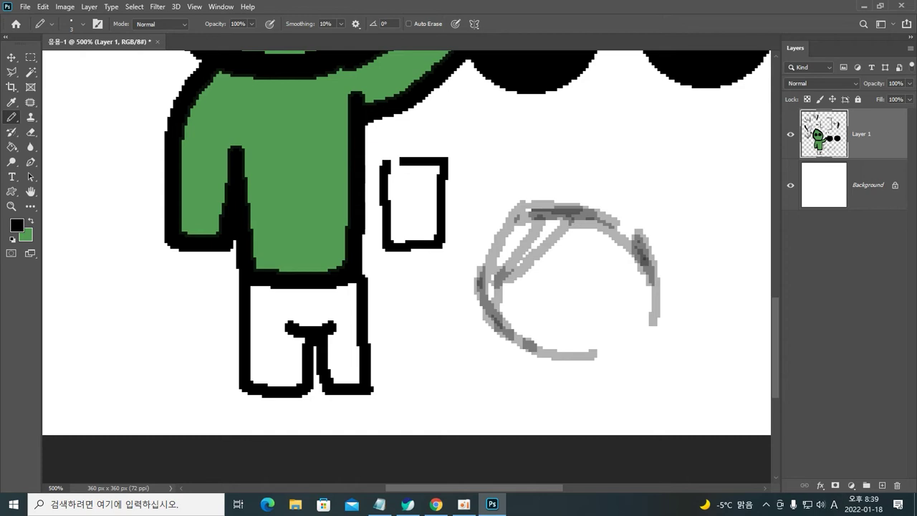
Step: Try filling the open rectangle with green using the Paint Bucket tool, and undo the fill
key(x)
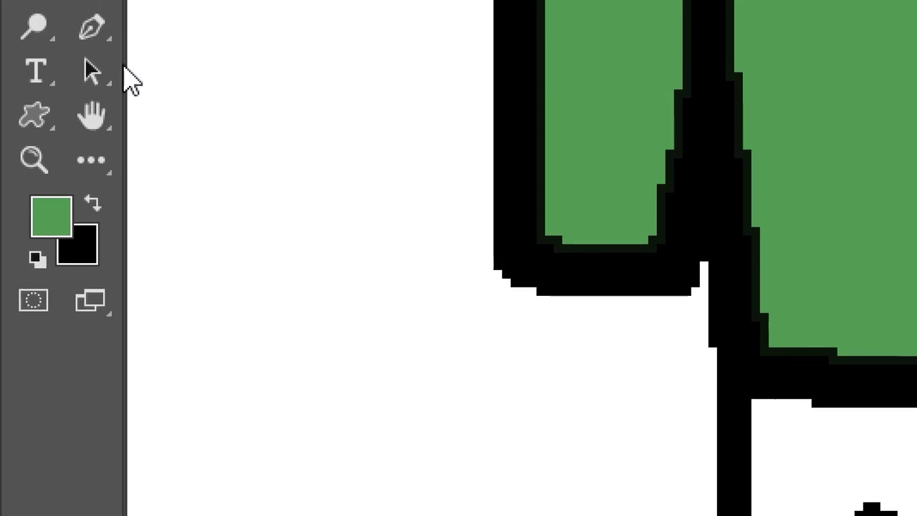
click(36, 175)
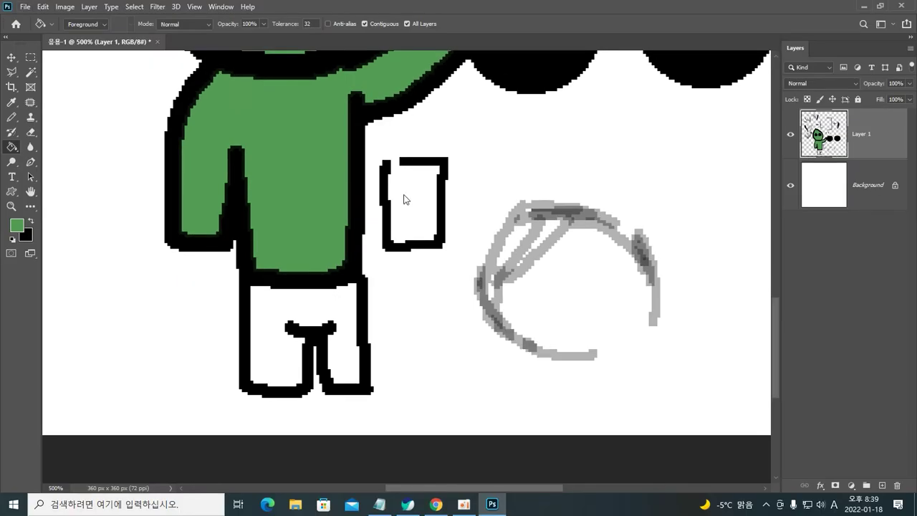
click(403, 195)
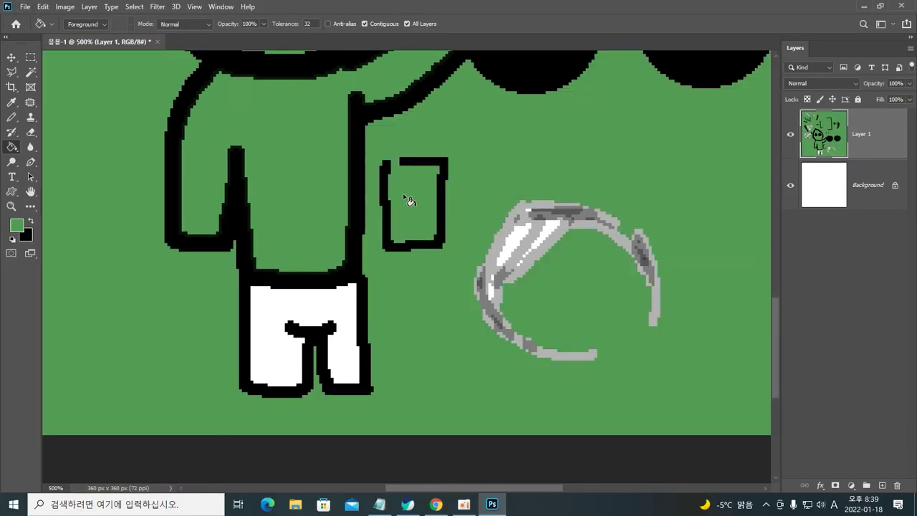
key(ctrl+z)
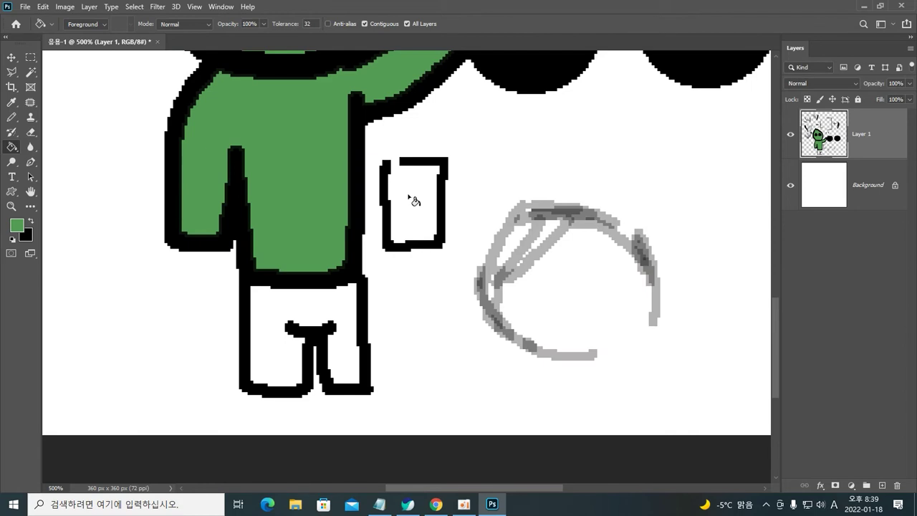
Step: Swap black back to the foreground and close the gap in the small rectangle with the Pencil tool
key(x)
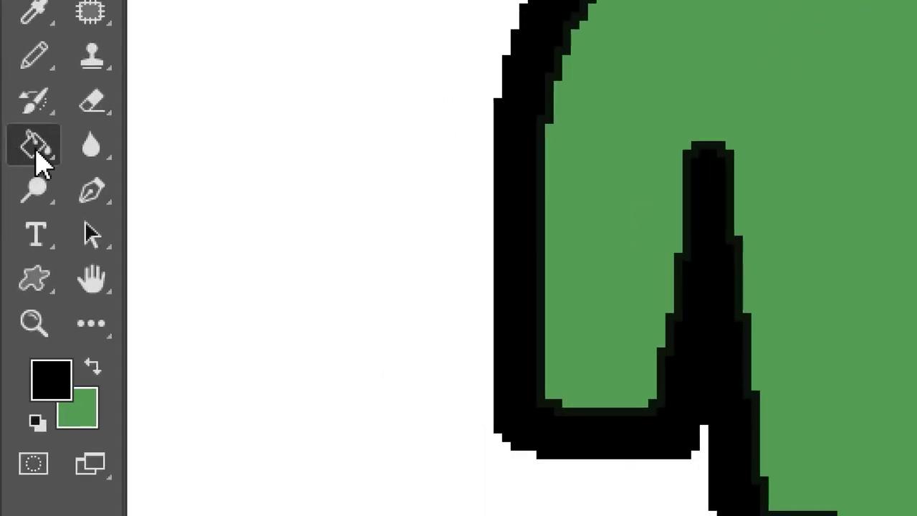
click(34, 151)
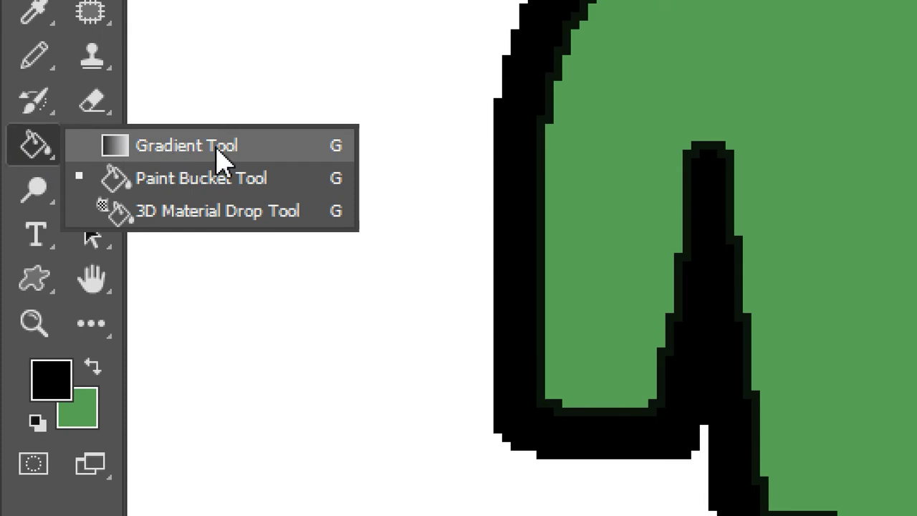
click(227, 179)
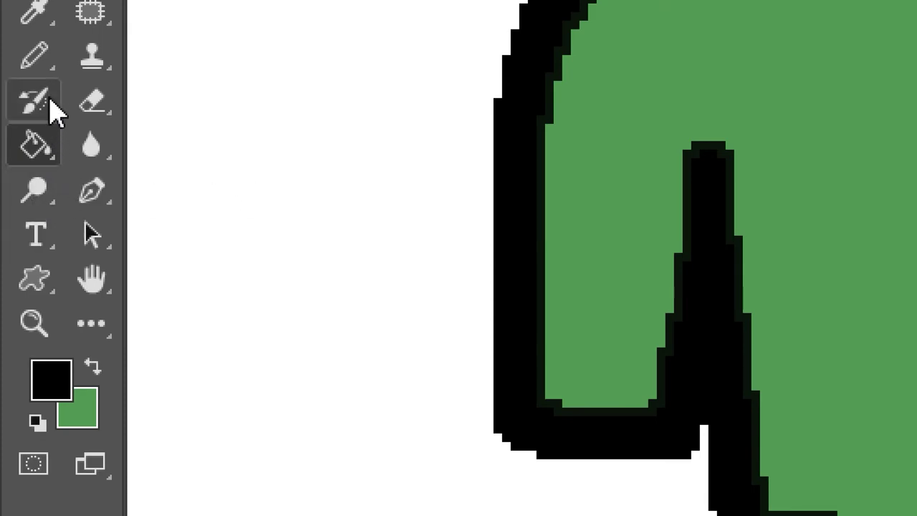
click(36, 63)
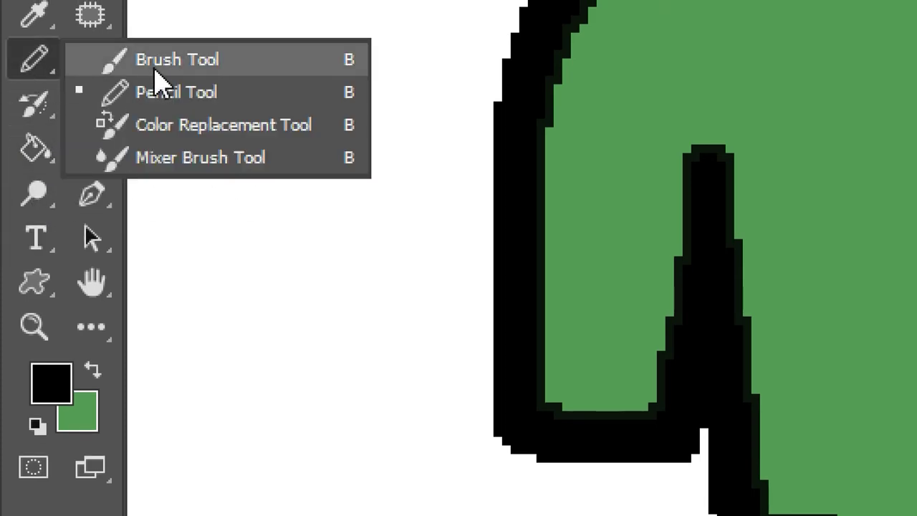
click(188, 92)
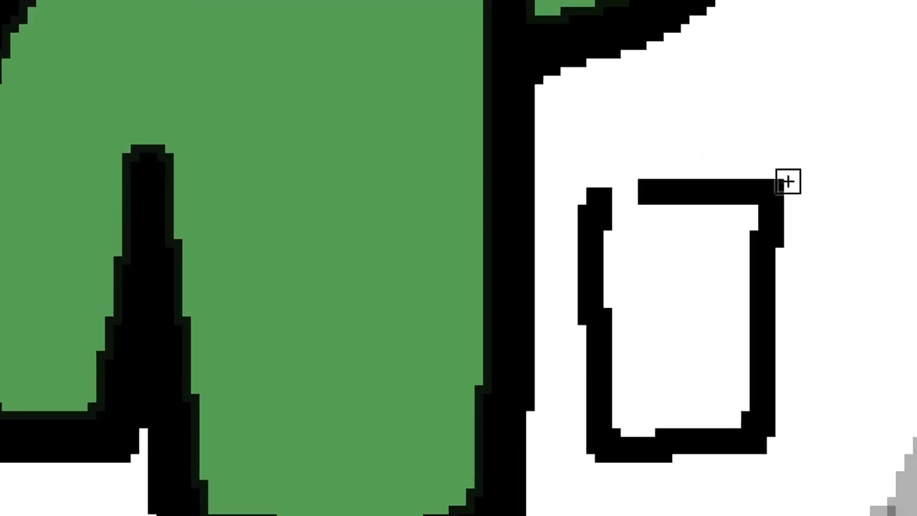
mouse_move(622, 186)
mouse_down()
mouse_move(610, 191)
mouse_move(637, 193)
mouse_up()
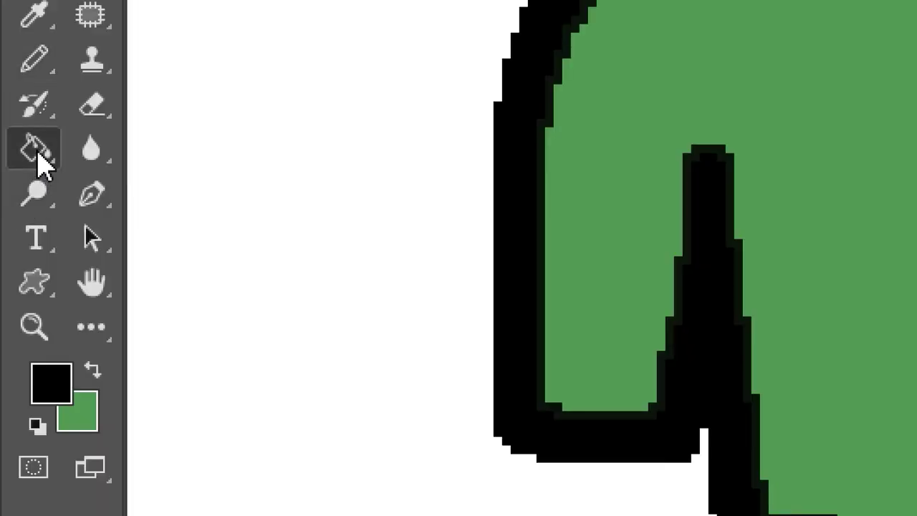
Step: Draw a closed black box outline attached to the left side of the character's body with the Pencil tool
click(37, 152)
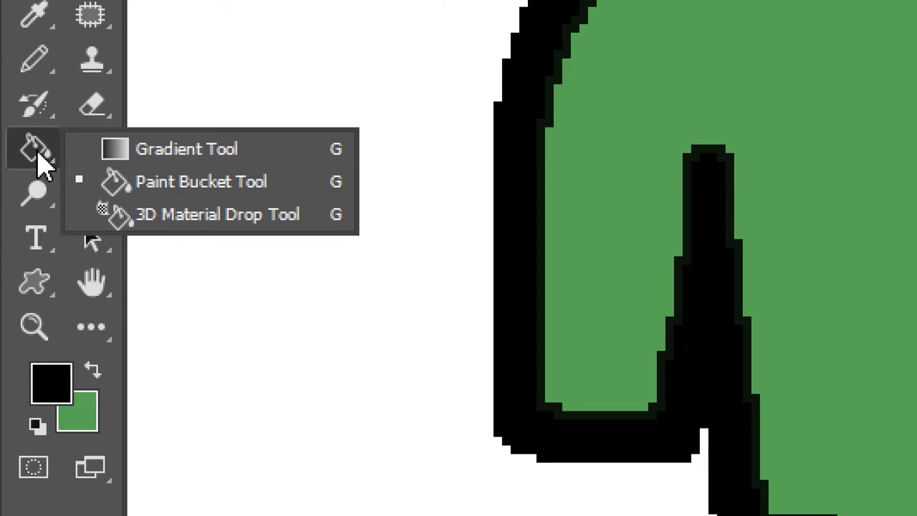
click(302, 188)
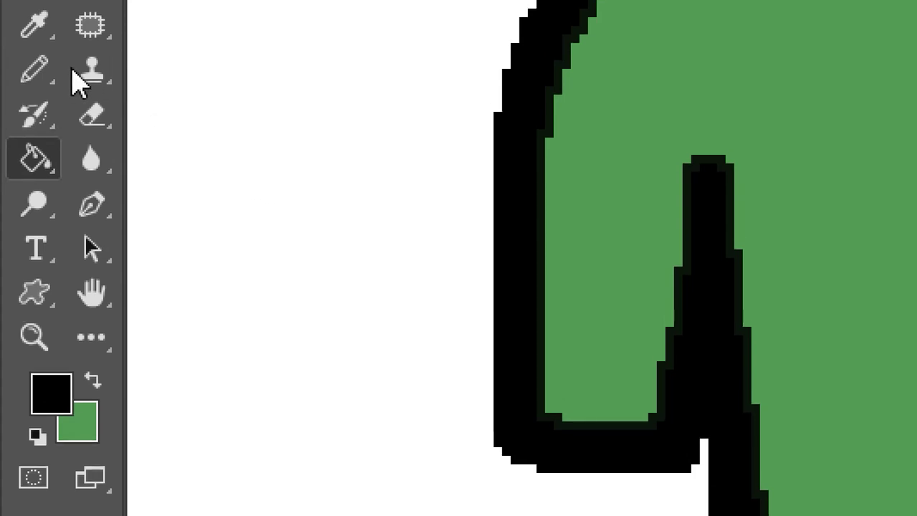
click(46, 68)
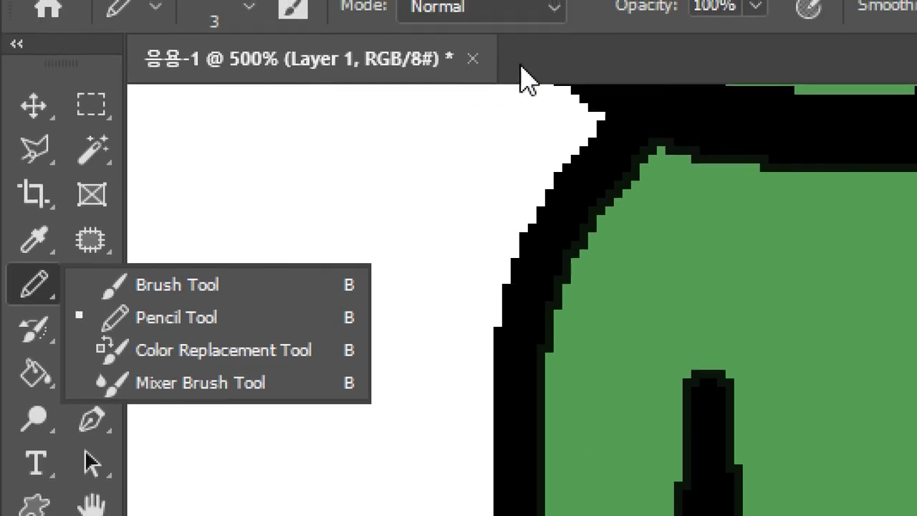
click(437, 203)
mouse_move(429, 206)
mouse_down()
mouse_move(280, 251)
mouse_move(278, 487)
mouse_move(487, 498)
mouse_up()
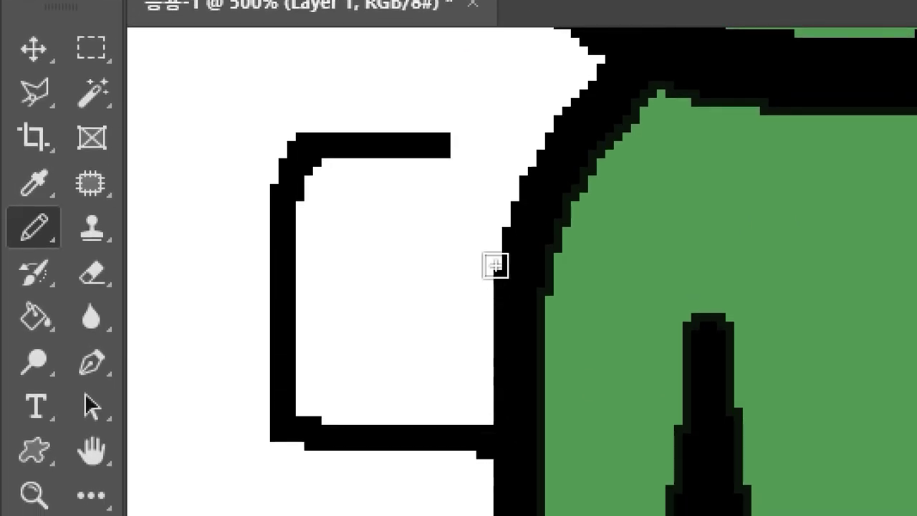
mouse_move(442, 177)
mouse_down()
mouse_move(474, 169)
mouse_move(502, 202)
mouse_move(532, 217)
mouse_up()
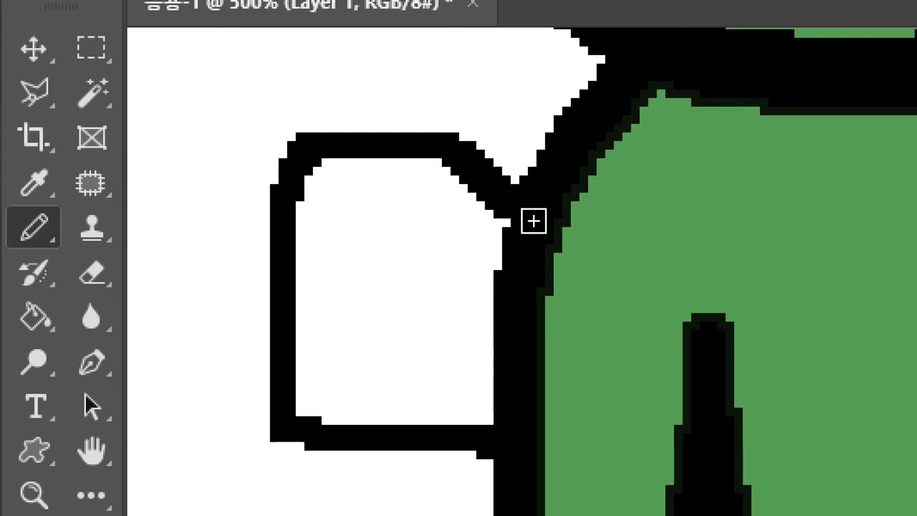
Step: Swap green to the foreground, fill the box beside the body with the Paint Bucket, and return to the Pencil tool
key(x)
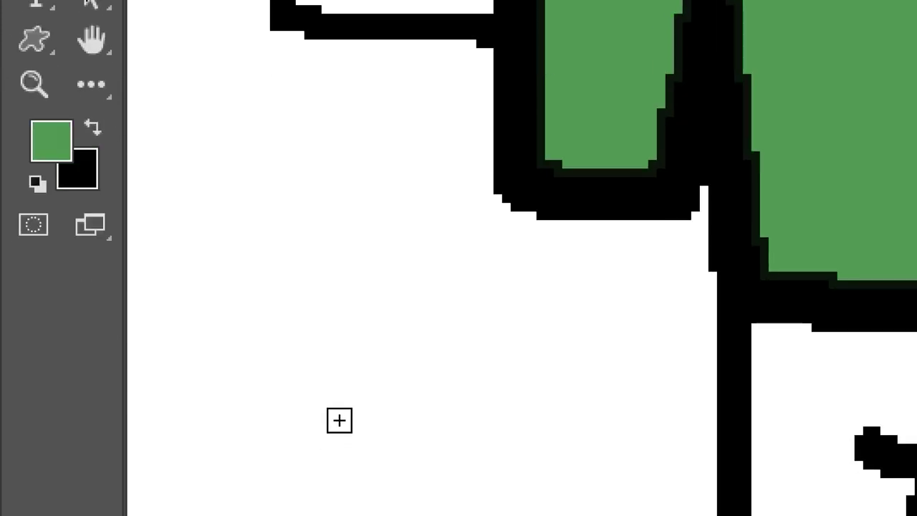
key(g)
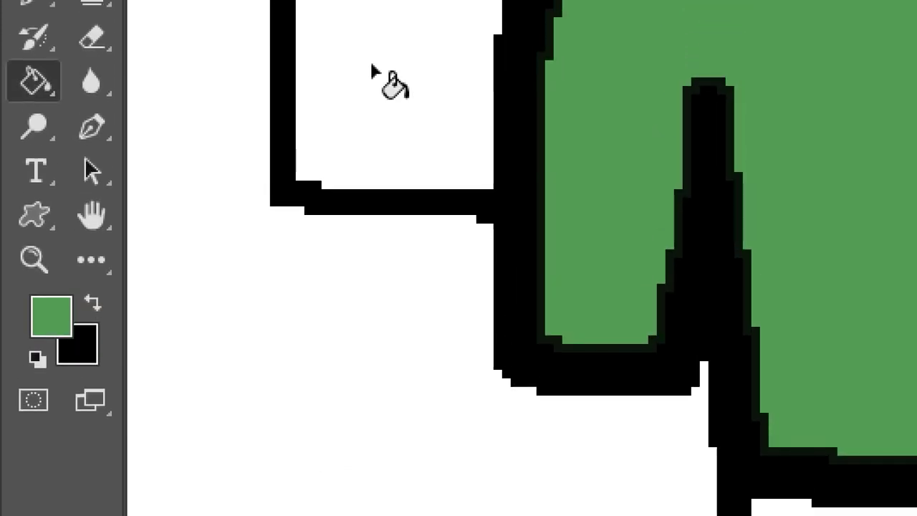
click(373, 72)
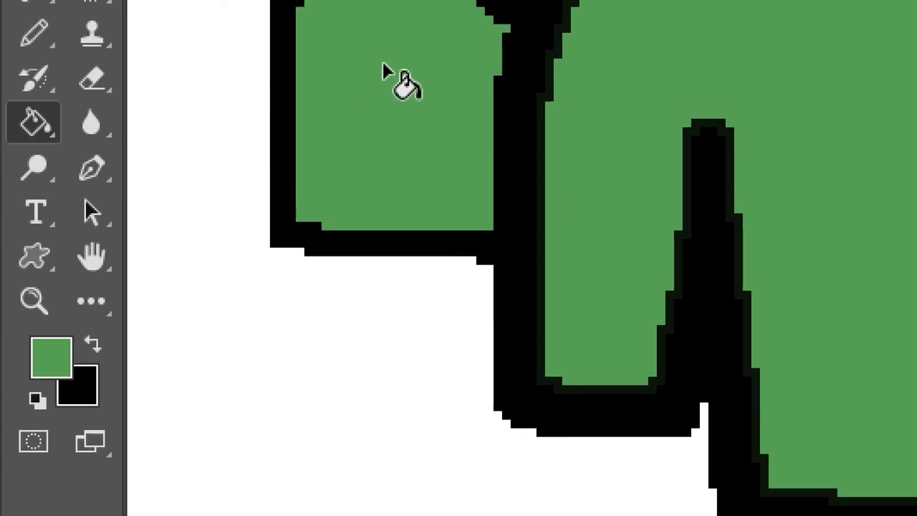
key(b)
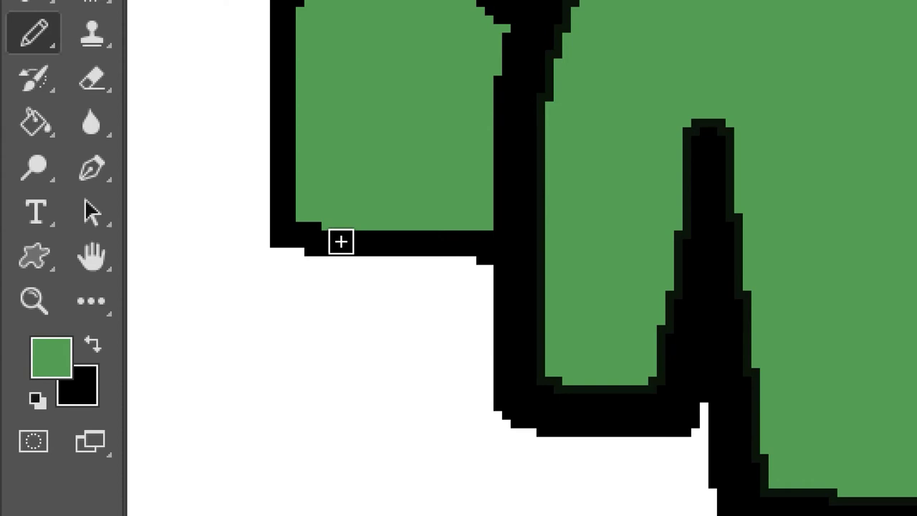
Step: Swap black to the foreground and draw a closed box outline under the green box beside the body with the Pencil tool
key(x)
mouse_move(325, 250)
mouse_down()
mouse_move(306, 385)
mouse_move(454, 416)
mouse_move(507, 416)
mouse_move(493, 390)
mouse_up()
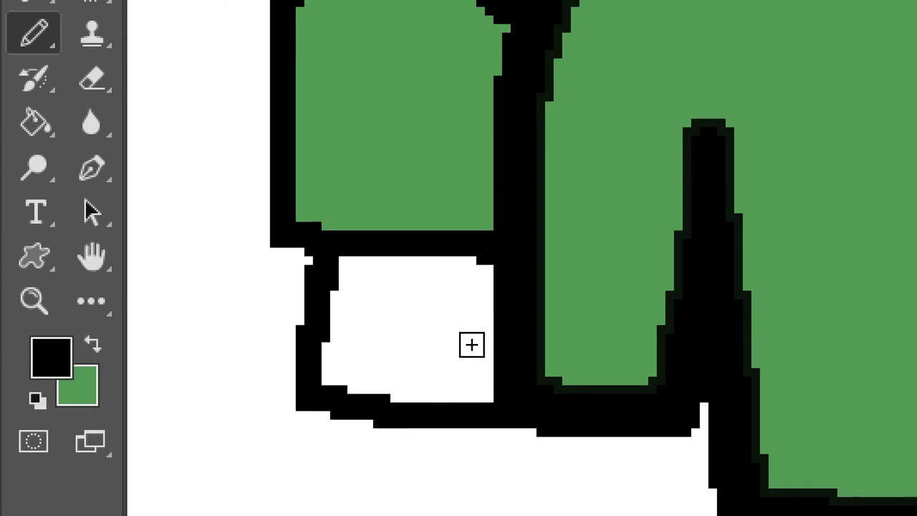
Step: Fill the new box under the green one with green using the Paint Bucket tool
click(33, 126)
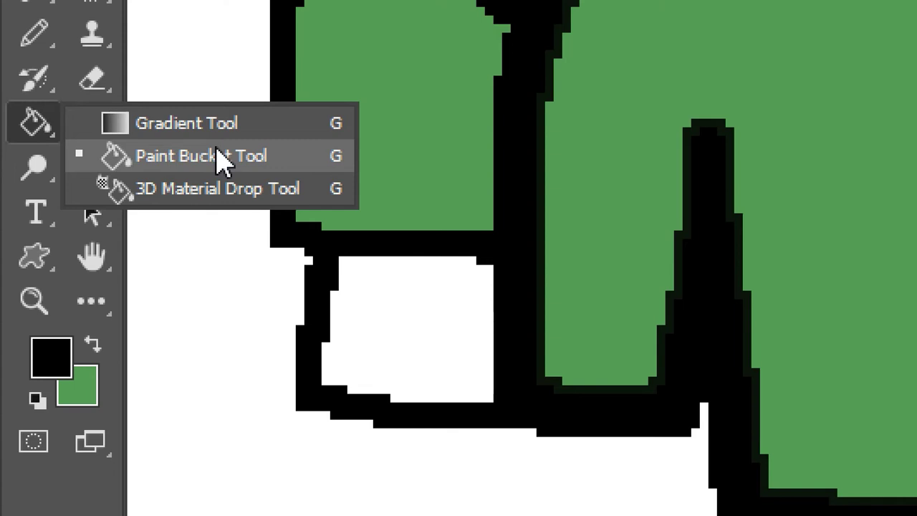
click(222, 159)
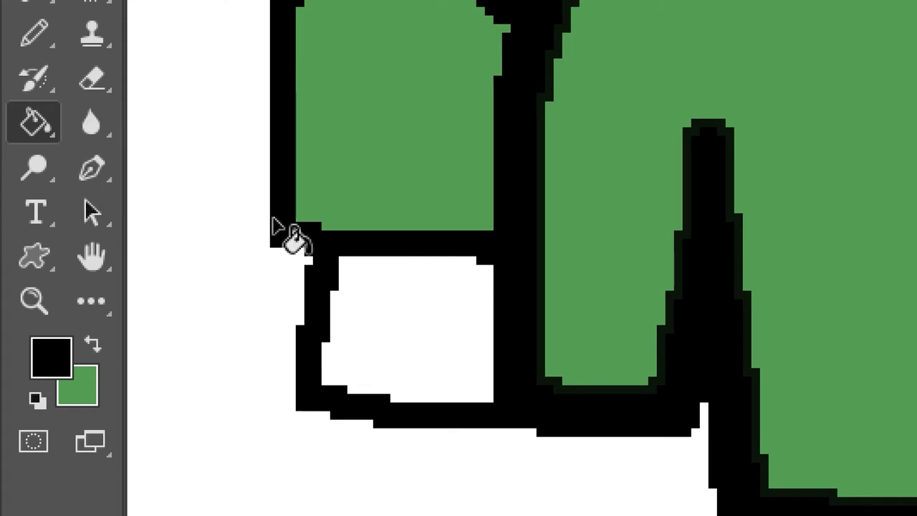
click(389, 301)
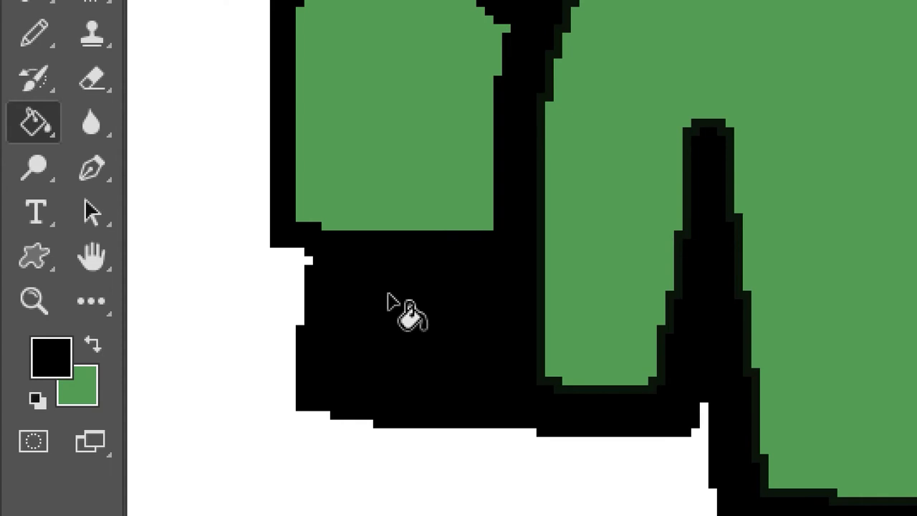
key(ctrl+z)
key(x)
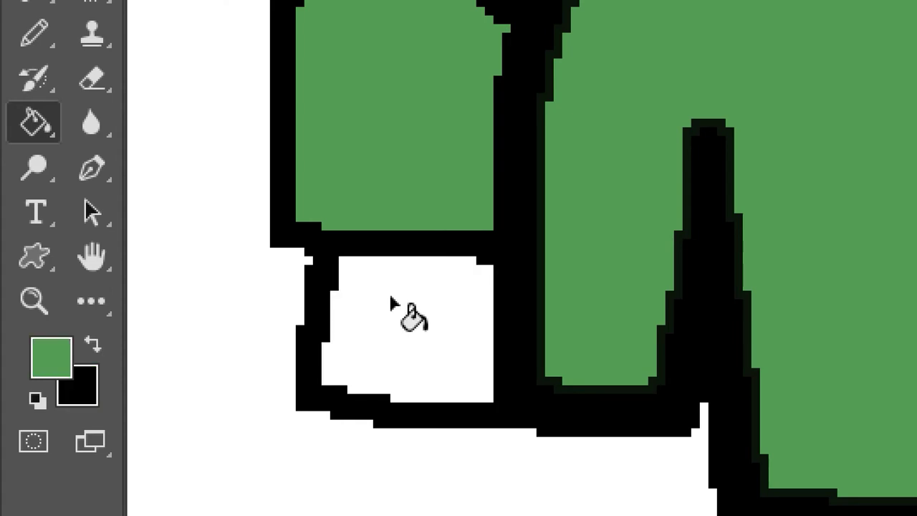
click(390, 301)
Step: Return to the Pencil tool with black in the foreground and draw a wider closed outline beneath the two green boxes
key(b)
key(x)
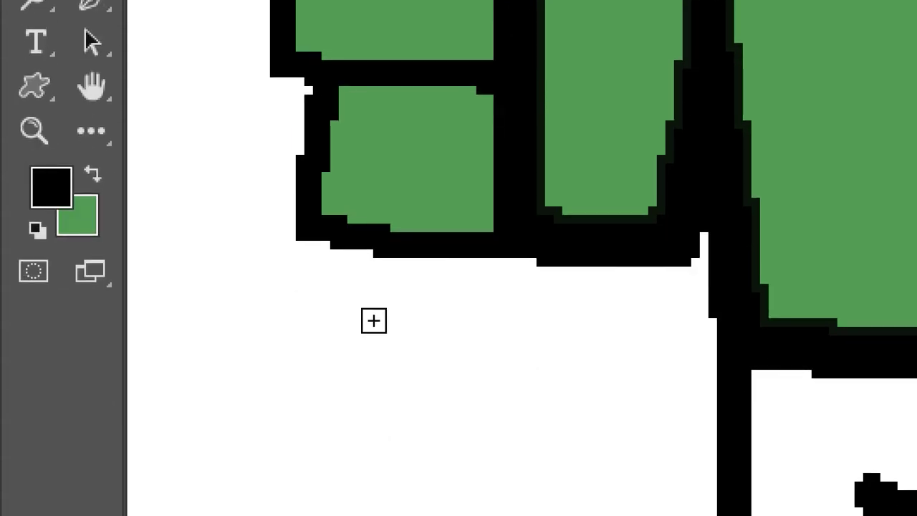
mouse_move(348, 258)
mouse_down()
mouse_move(325, 334)
mouse_move(322, 382)
mouse_move(368, 439)
mouse_move(467, 445)
mouse_move(722, 425)
mouse_up()
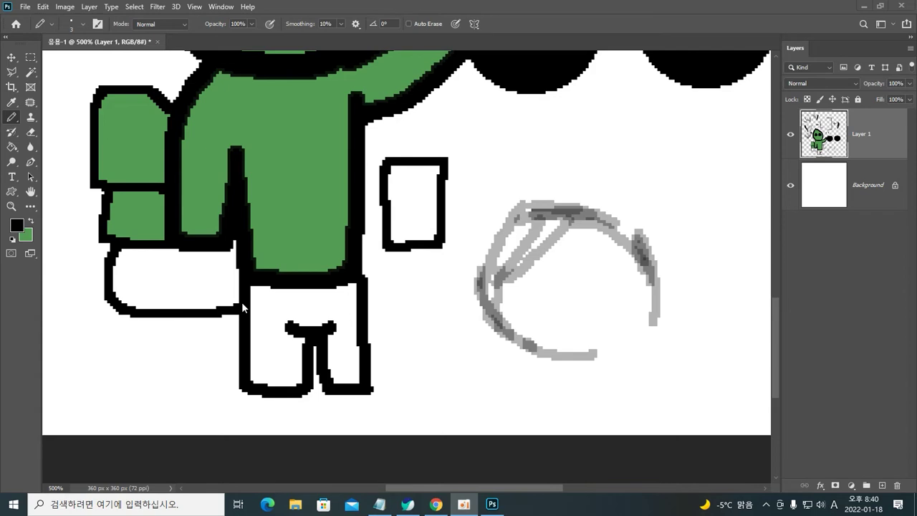
Step: Draw a small closed black box outline on the upper-right edge of the character's head with the Pencil tool
key(Tab)
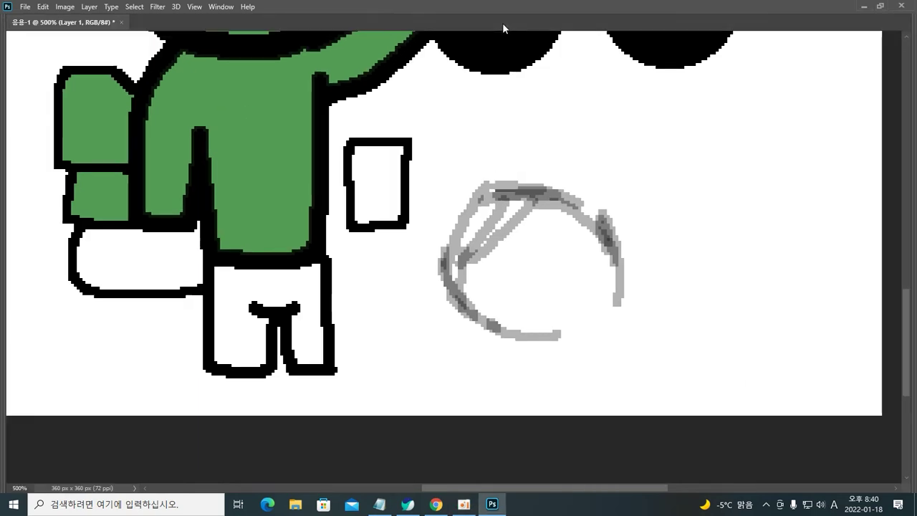
key(ctrl+0)
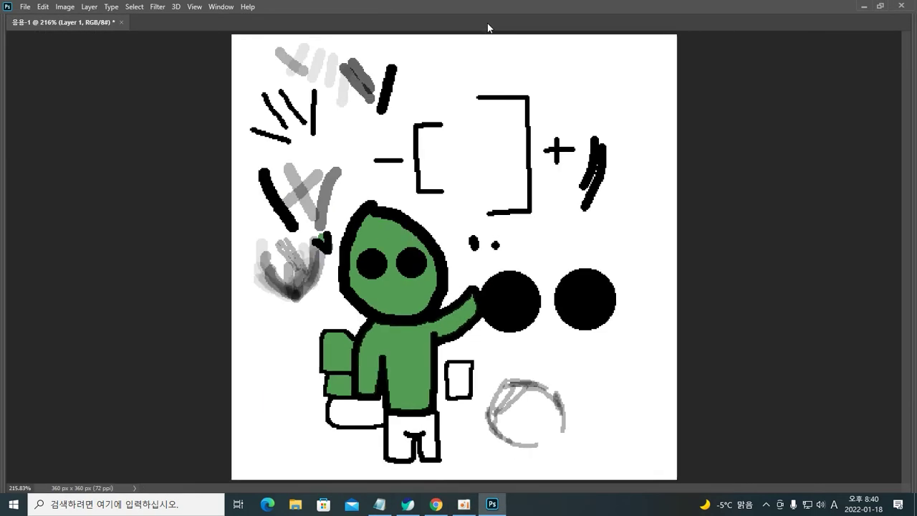
key(ctrl+plus)
key(ctrl+plus)
key(ctrl+plus)
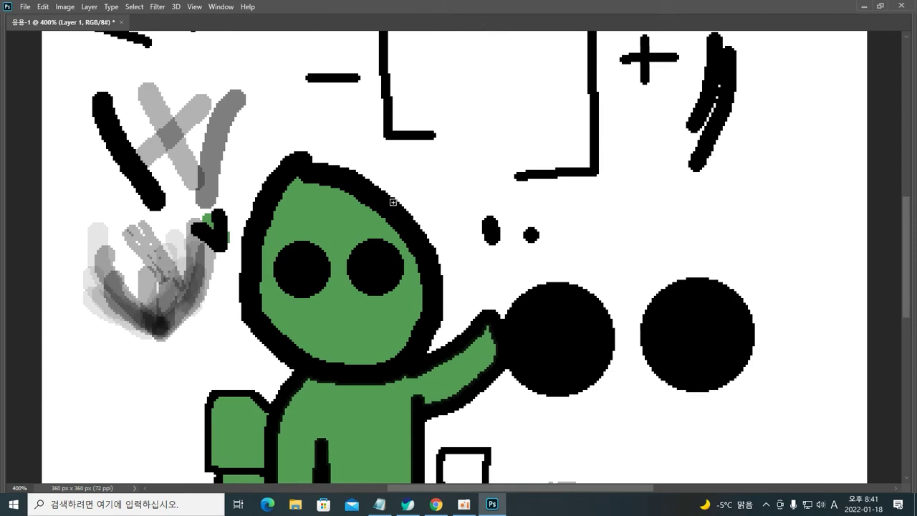
key(Tab)
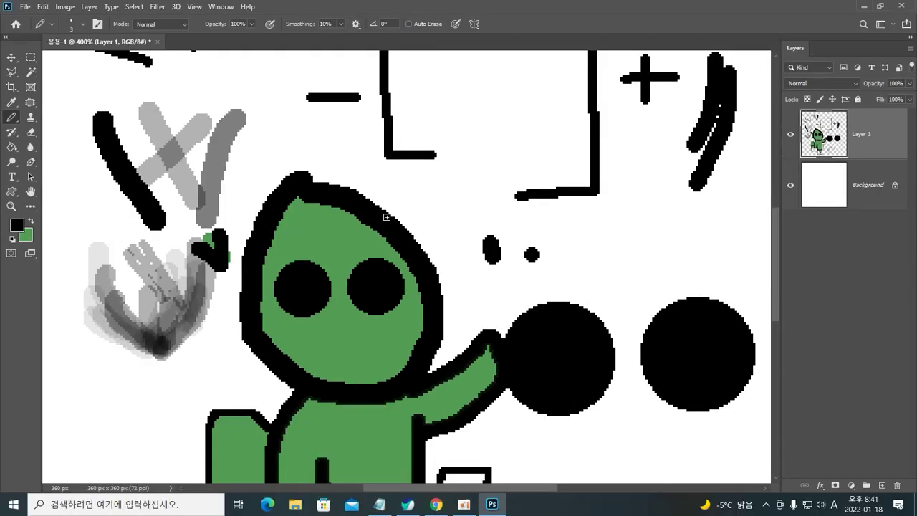
mouse_move(386, 216)
mouse_down()
mouse_move(407, 187)
mouse_move(430, 201)
mouse_move(429, 240)
mouse_move(419, 254)
mouse_up()
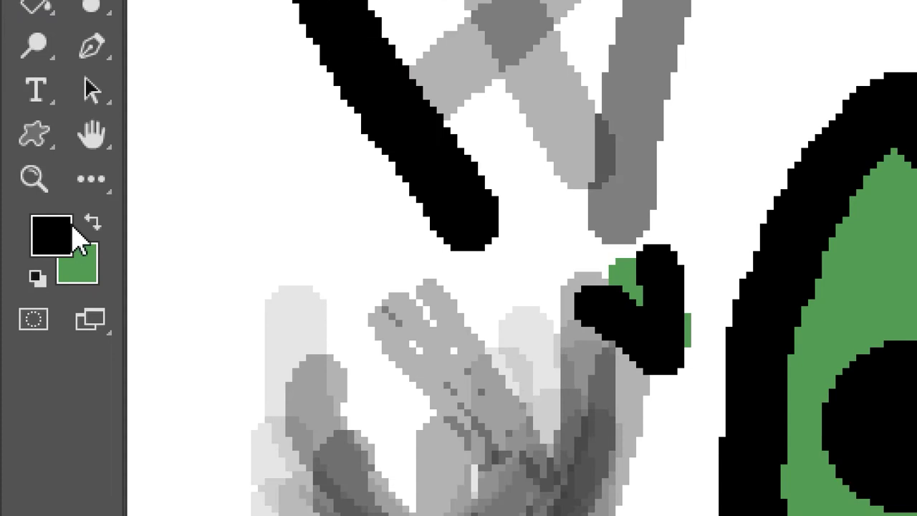
Step: Bring green to the foreground and change it to a yellow with a hue of 61° in the Color Picker
click(94, 223)
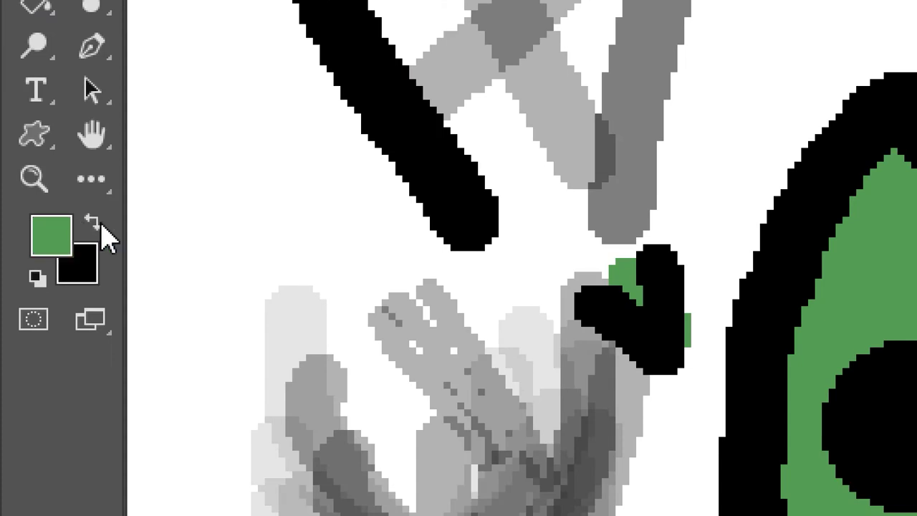
click(57, 237)
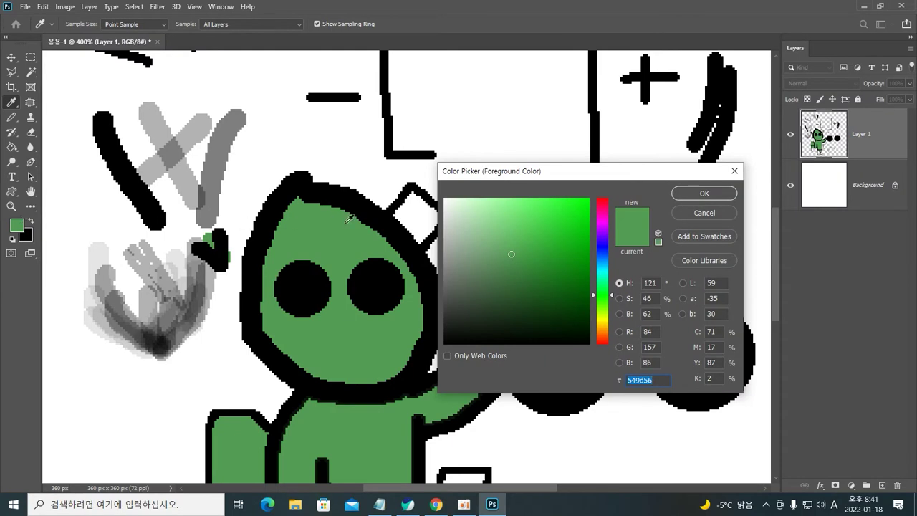
drag(604, 306, 603, 324)
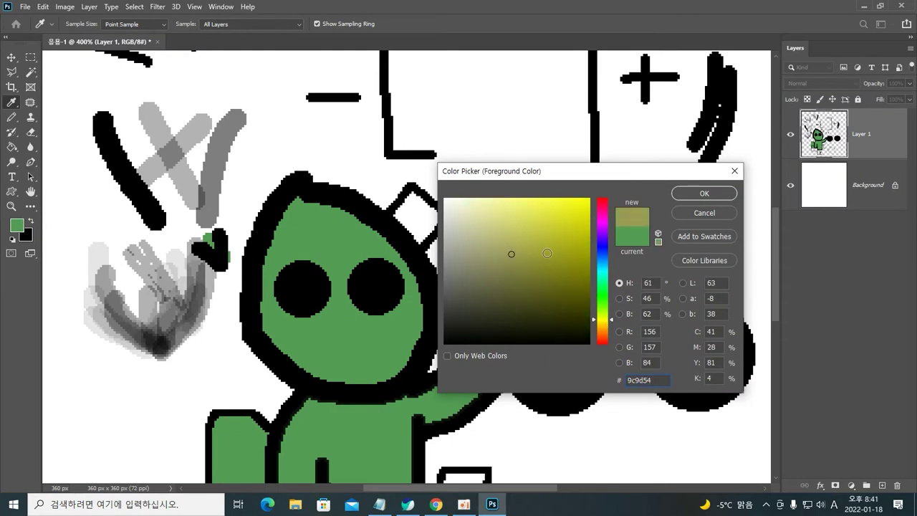
click(534, 242)
click(533, 234)
click(686, 195)
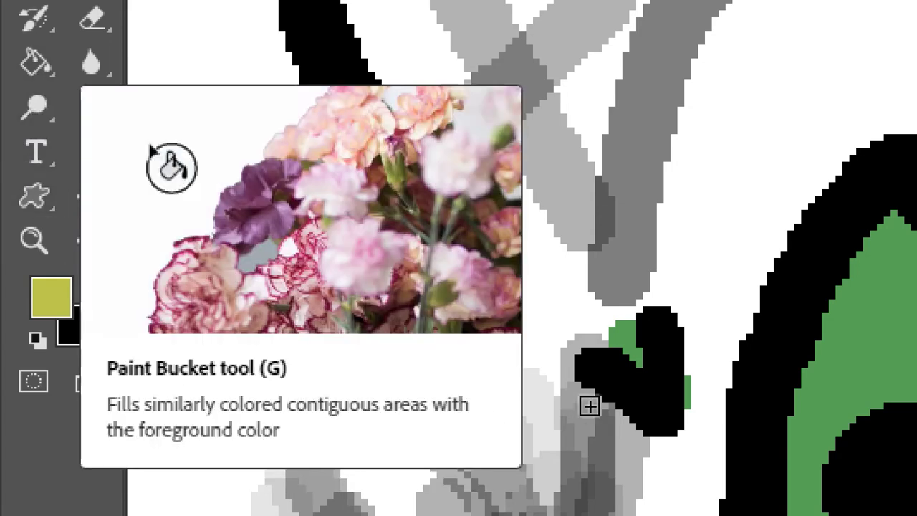
Step: Fill the small box on the character's head with the yellow foreground colour using the Paint Bucket tool
key(g)
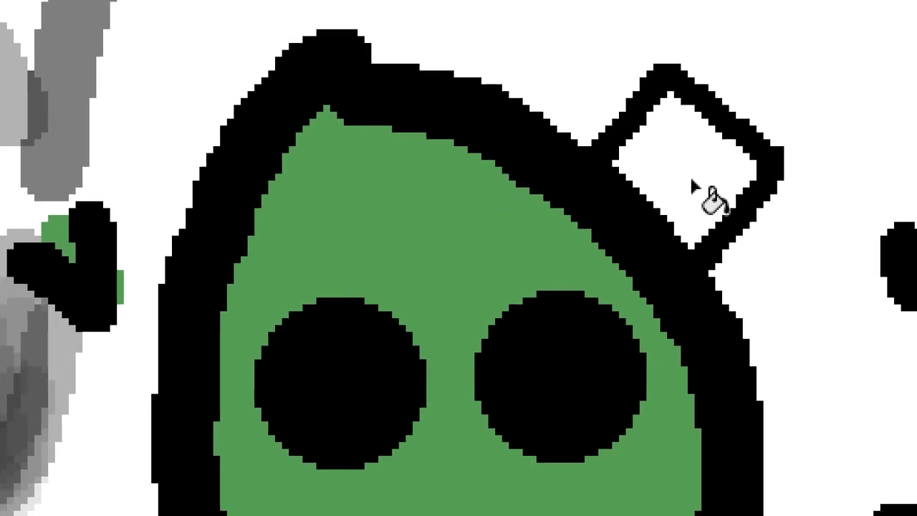
click(692, 186)
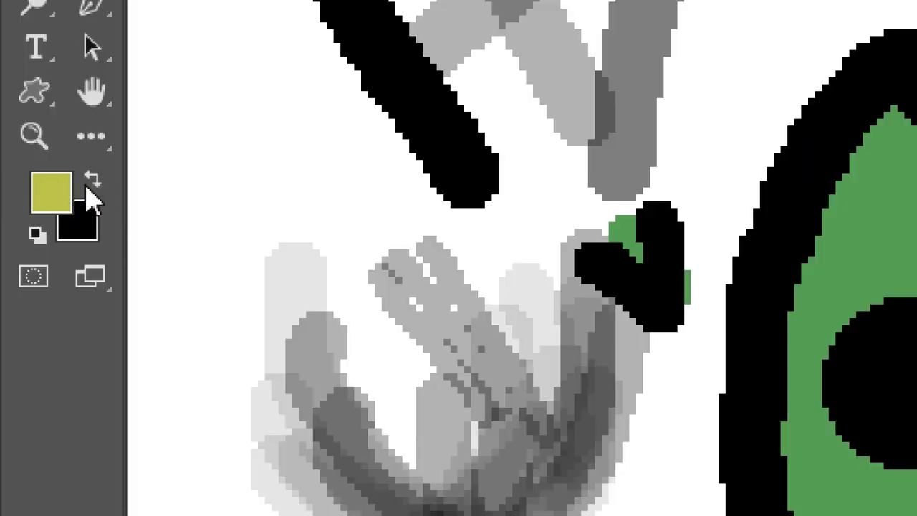
click(94, 180)
click(93, 181)
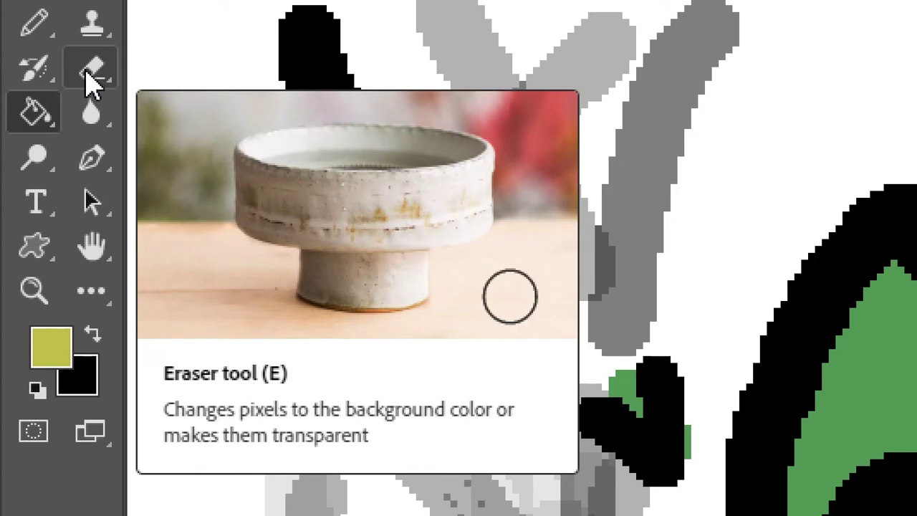
Step: Erase most of the thick black diagonal stroke beside the grey X with the Eraser tool
drag(92, 82, 91, 82)
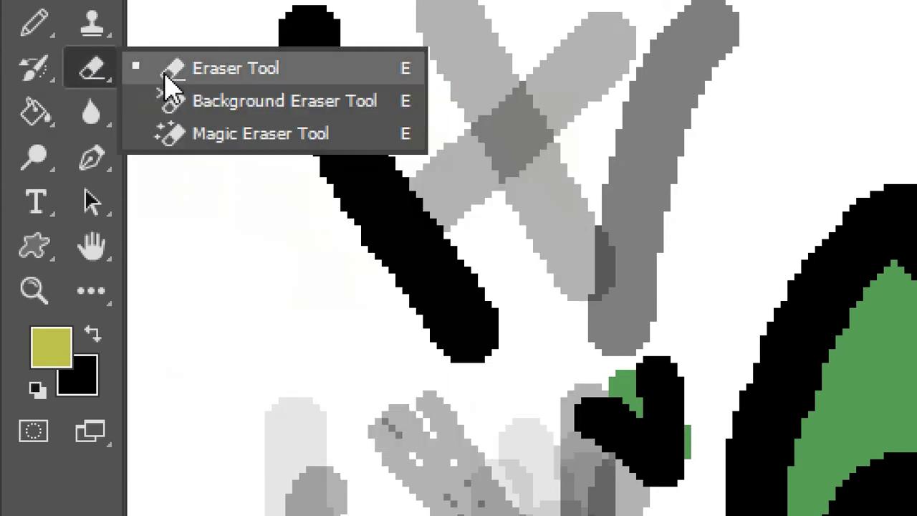
click(200, 84)
mouse_move(469, 304)
mouse_down()
mouse_move(498, 310)
mouse_move(449, 368)
mouse_move(497, 316)
mouse_move(511, 278)
mouse_move(442, 307)
mouse_move(398, 344)
mouse_move(383, 335)
mouse_move(458, 264)
mouse_move(365, 245)
mouse_move(459, 252)
mouse_move(287, 145)
mouse_move(433, 256)
mouse_move(369, 140)
mouse_move(426, 213)
mouse_move(458, 205)
mouse_up()
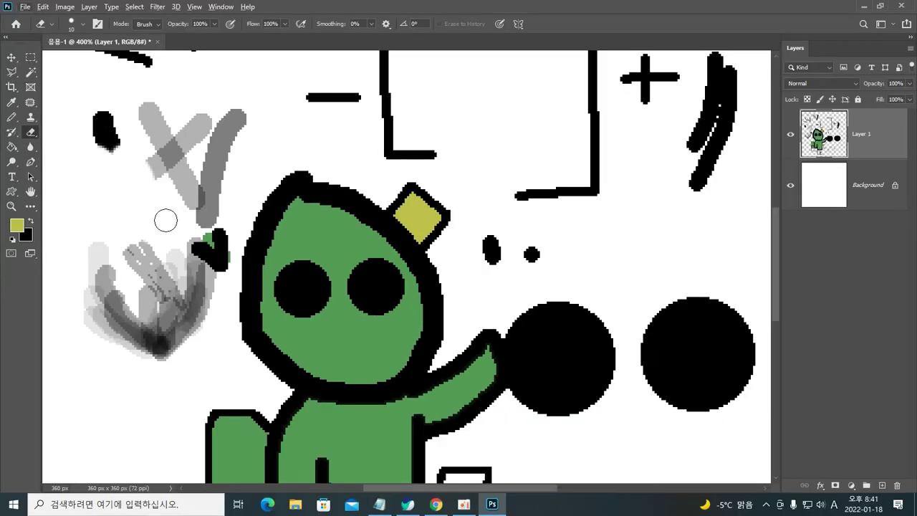
Step: Create a new layer above Layer 1, and toggle the visibility of Layer 1 off and on
key(ctrl+1)
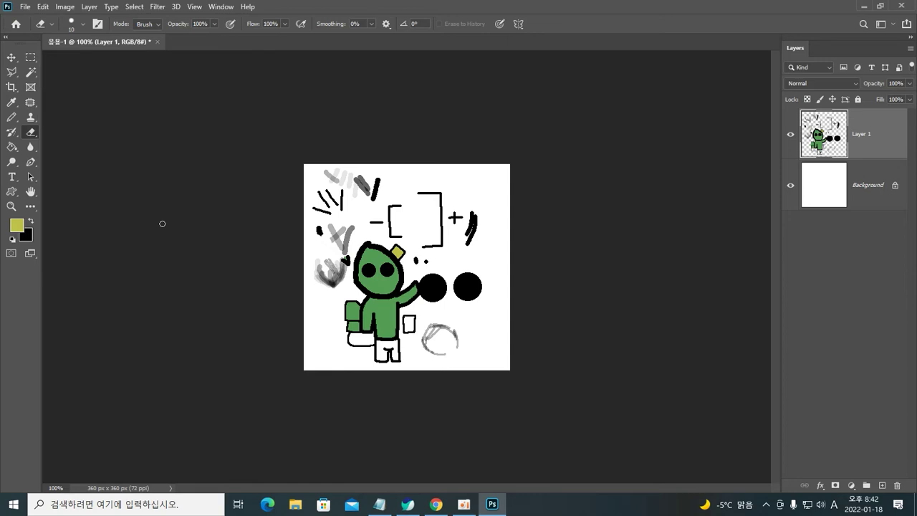
key(ctrl+plus)
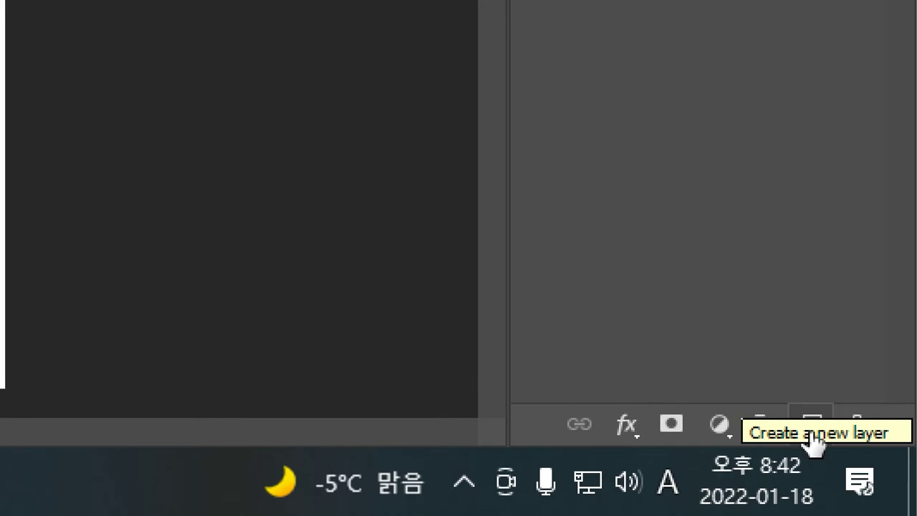
click(813, 433)
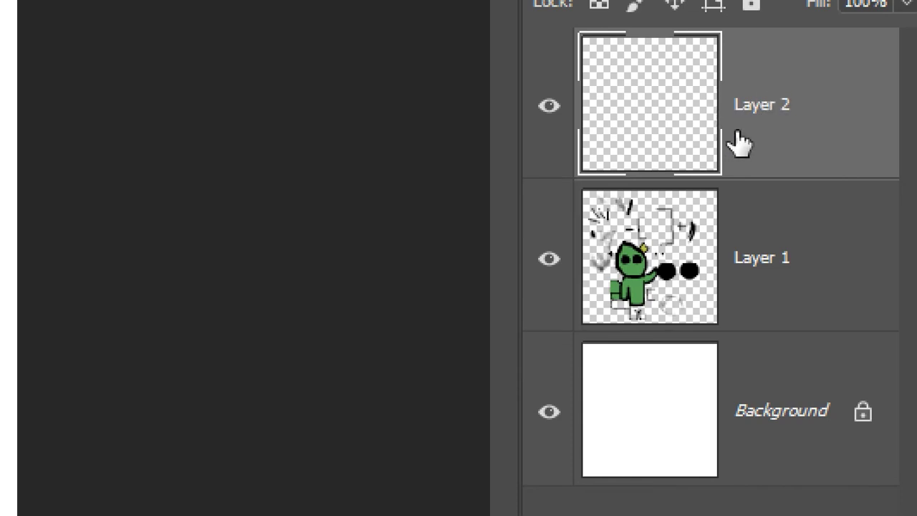
click(551, 262)
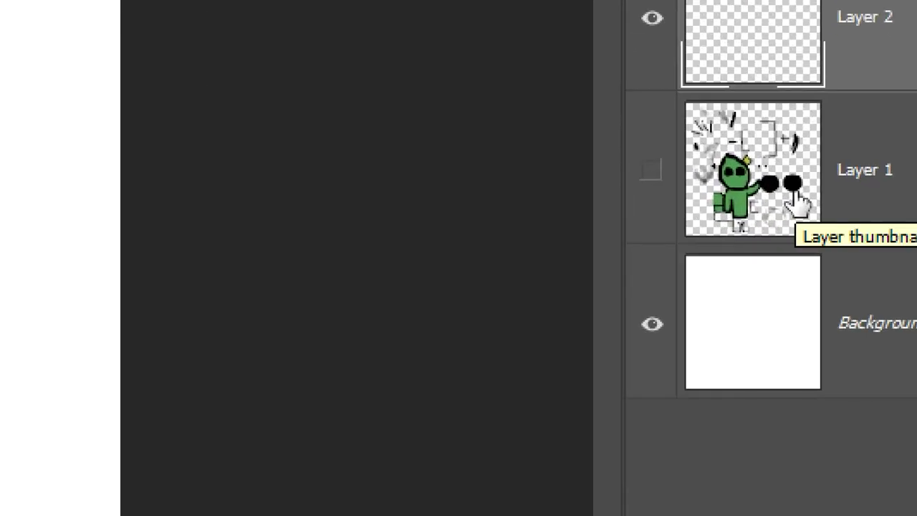
click(652, 178)
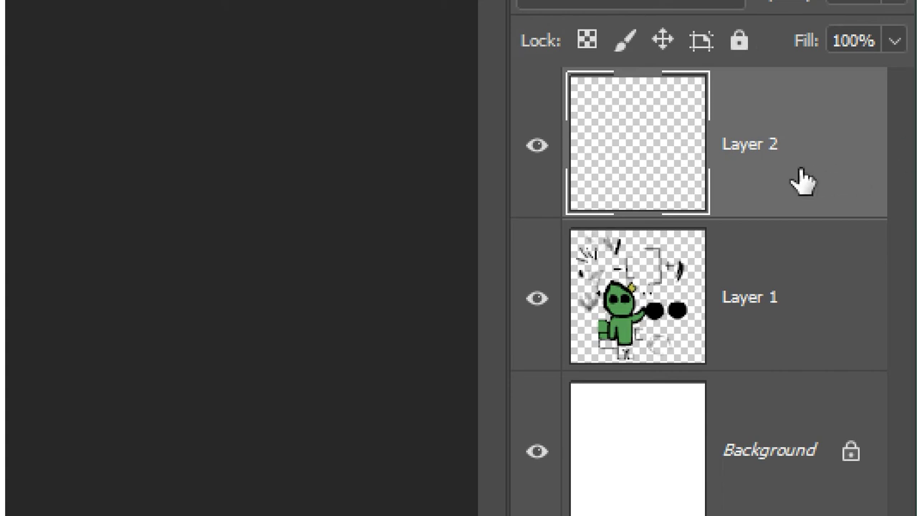
Step: Merge the empty Layer 2 down into Layer 1
key(ctrl+comma)
key(ctrl+comma)
key(ctrl+e)
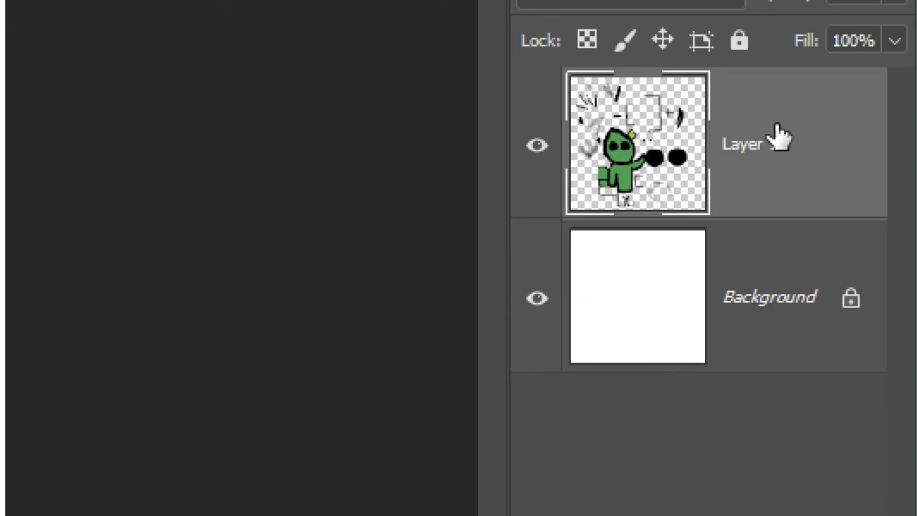
Step: Create a new layer between the Background and Layer 1, and hide Layer 1
click(750, 296)
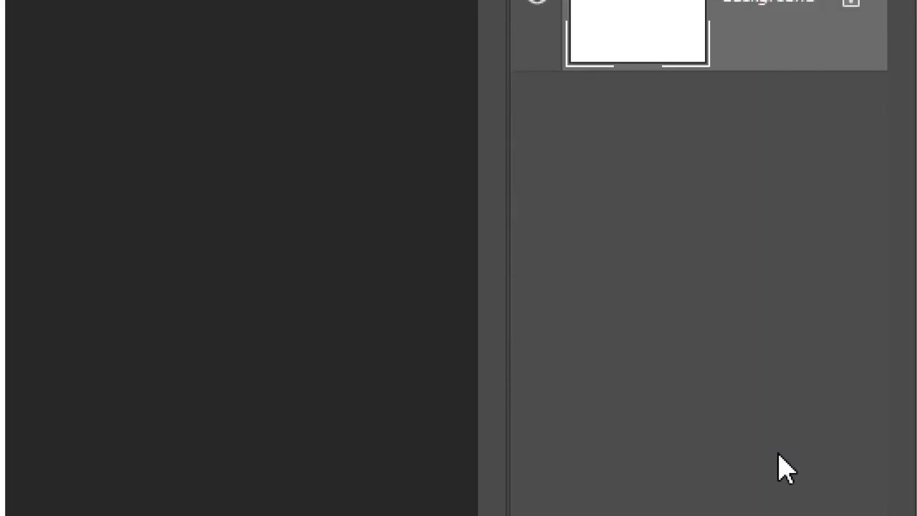
click(812, 427)
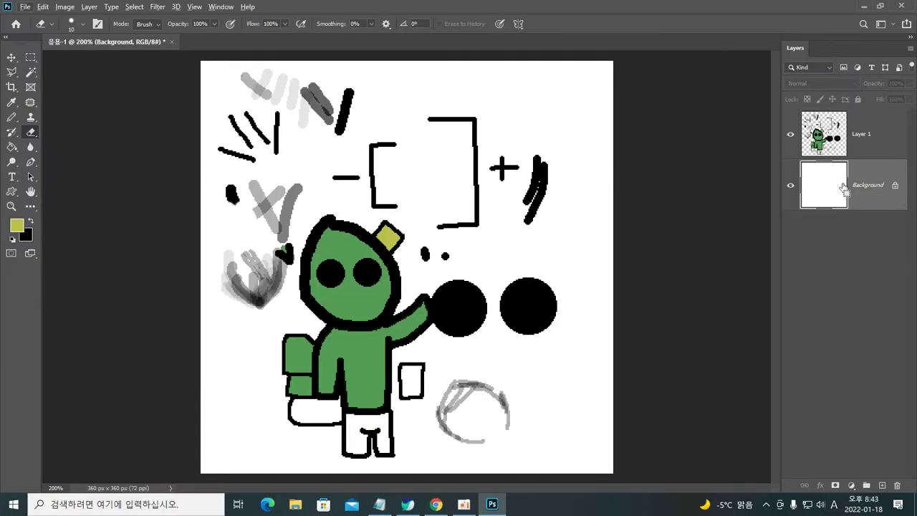
key(ctrl+shift+n)
key(Return)
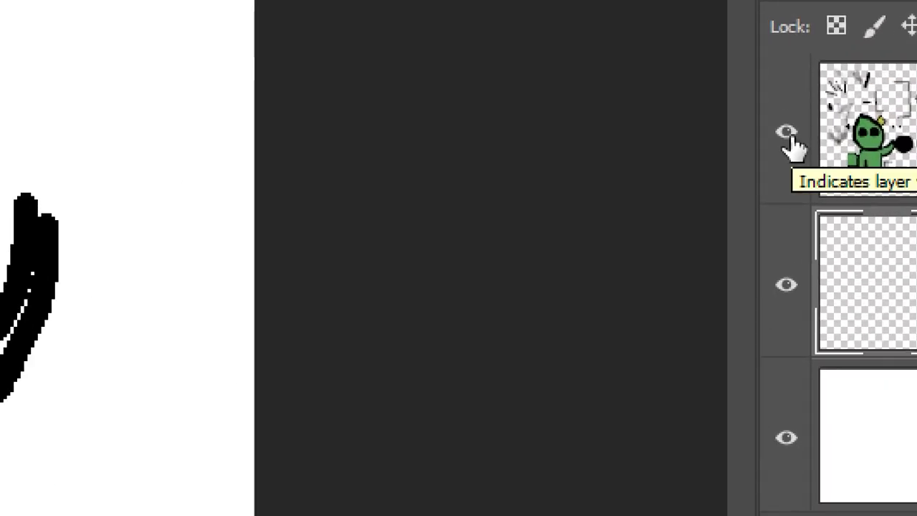
click(791, 135)
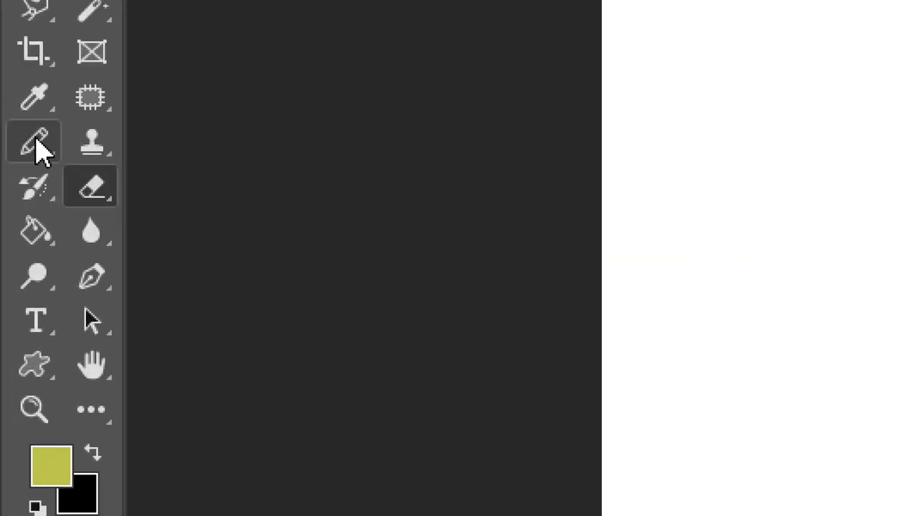
Step: Select the Pencil tool, swap black to the foreground and increase the pencil size to 9
click(12, 117)
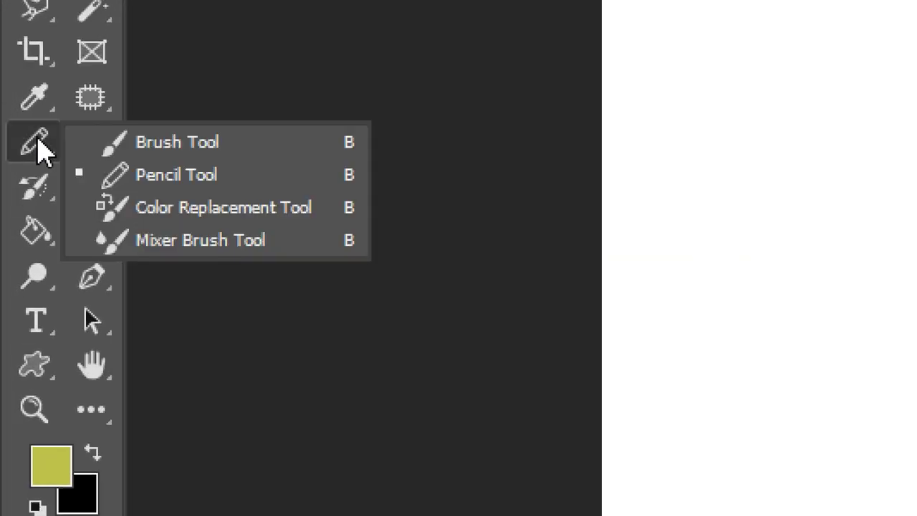
click(159, 183)
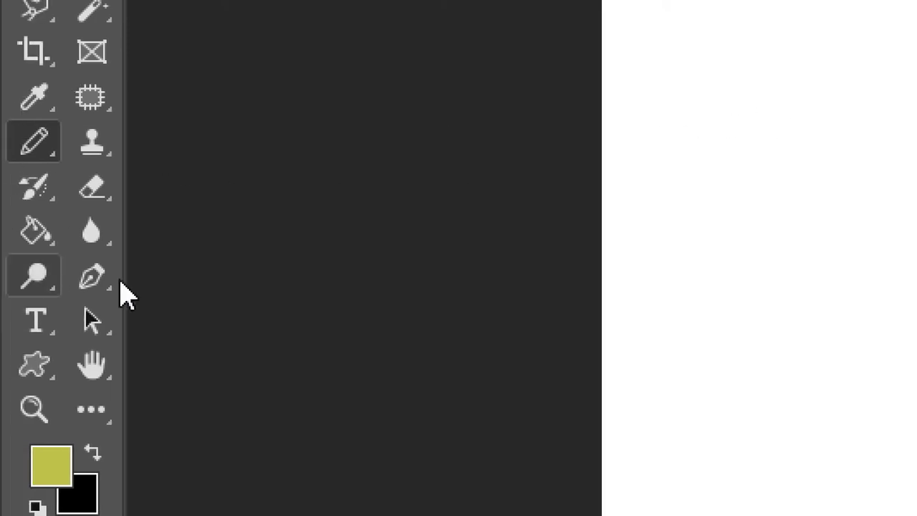
key(x)
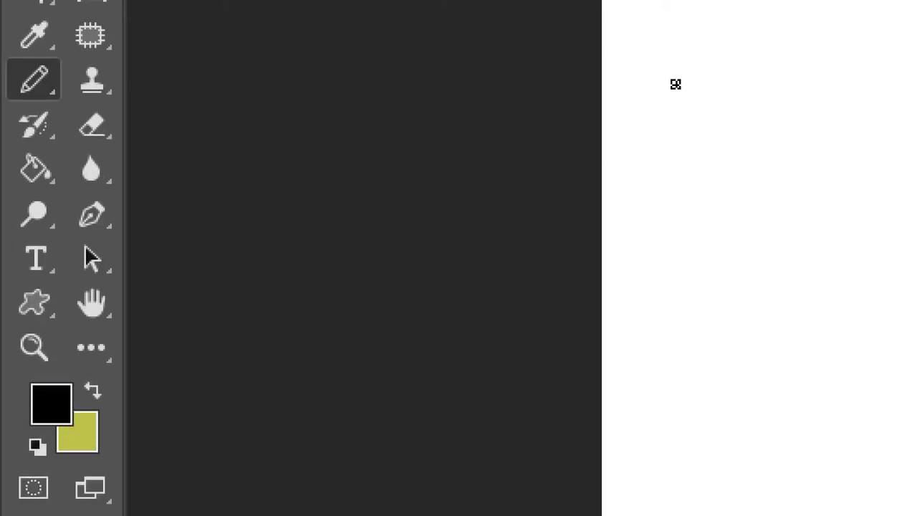
key(bracketright)
key(bracketright)
key(bracketright)
key(bracketright)
key(bracketright)
key(bracketright)
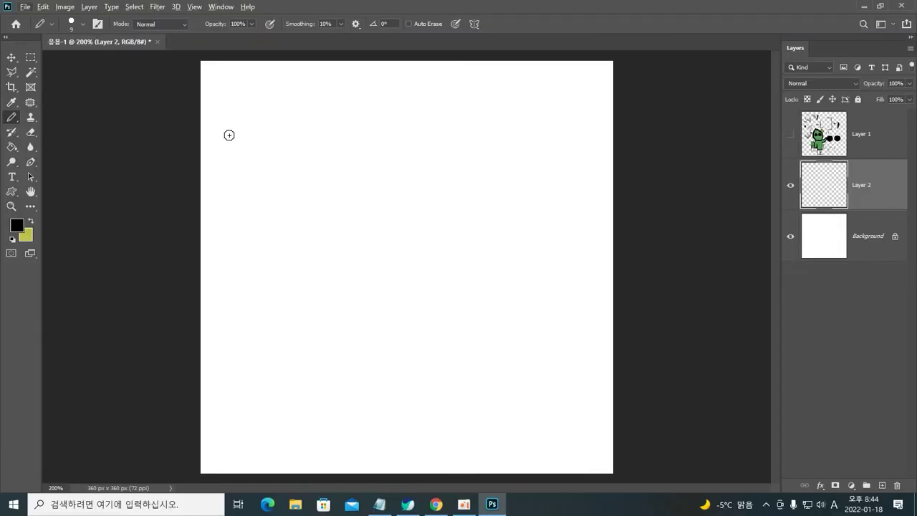
Step: Draw a horizontal black Pencil stroke across the upper part of the canvas on Layer 2
drag(230, 146, 371, 146)
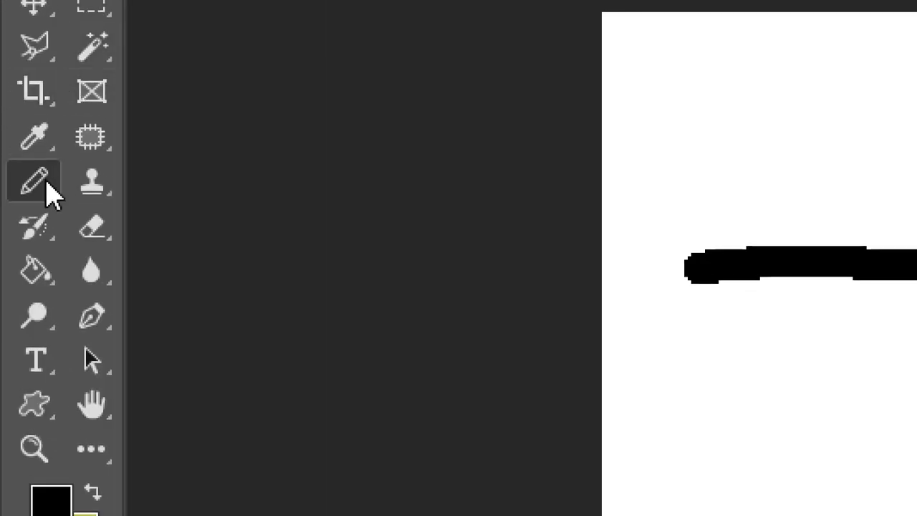
Step: Using the Brush tool at size 15 and 20% opacity, paint a horizontal stroke above the pencil line
right_click(53, 193)
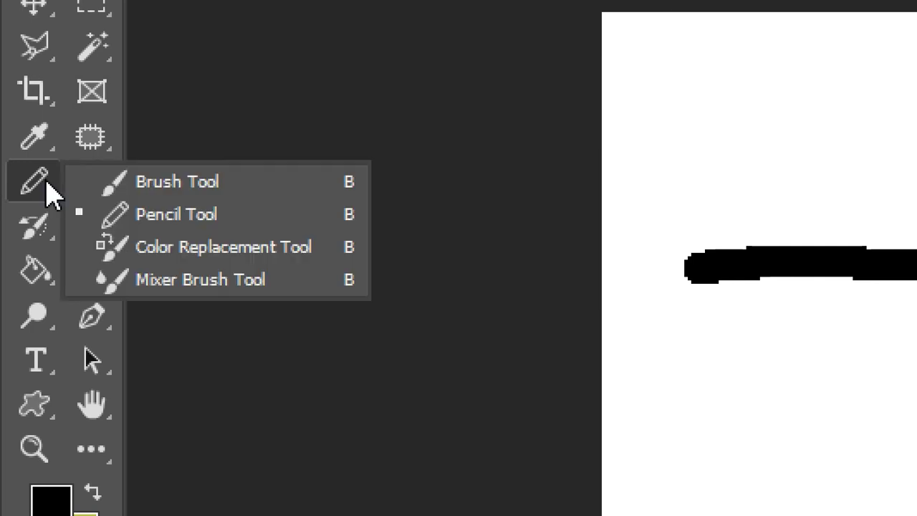
click(188, 194)
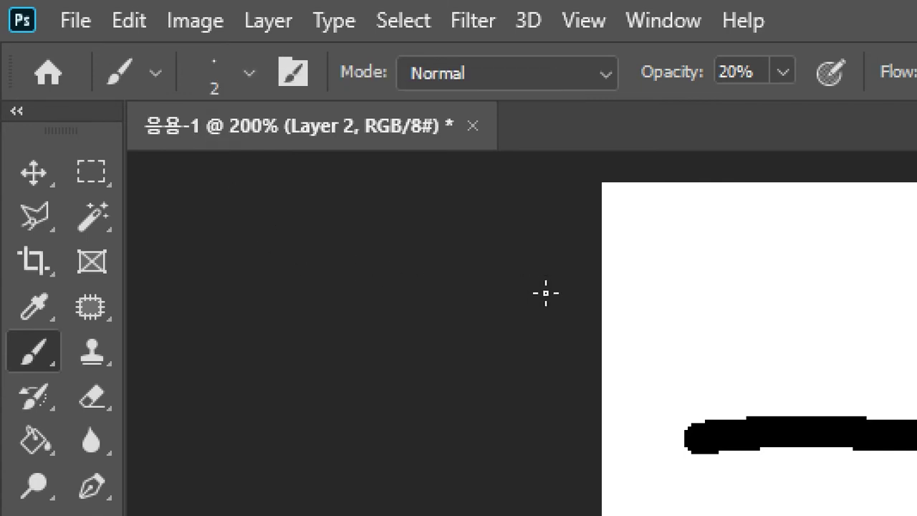
key(bracketright)
key(bracketright)
key(bracketright)
key(bracketright)
key(bracketright)
key(bracketright)
key(bracketright)
key(bracketright)
key(bracketright)
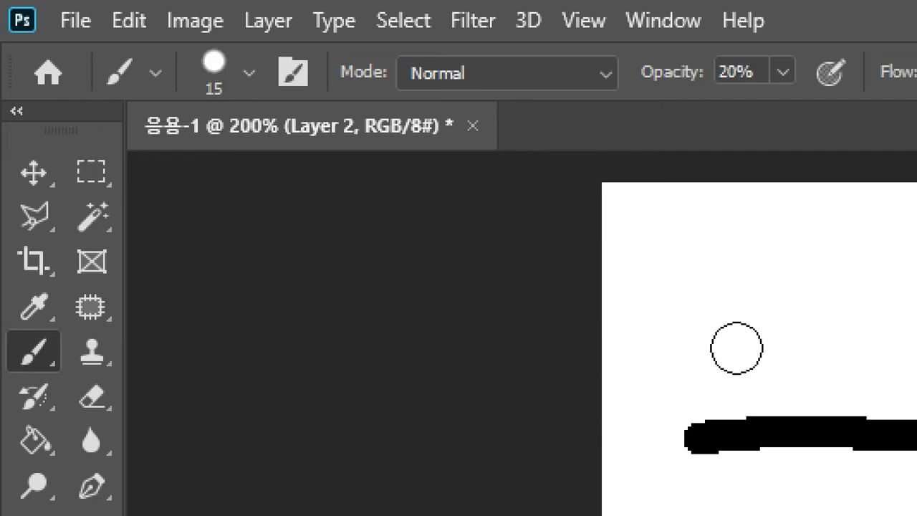
drag(694, 334, 862, 318)
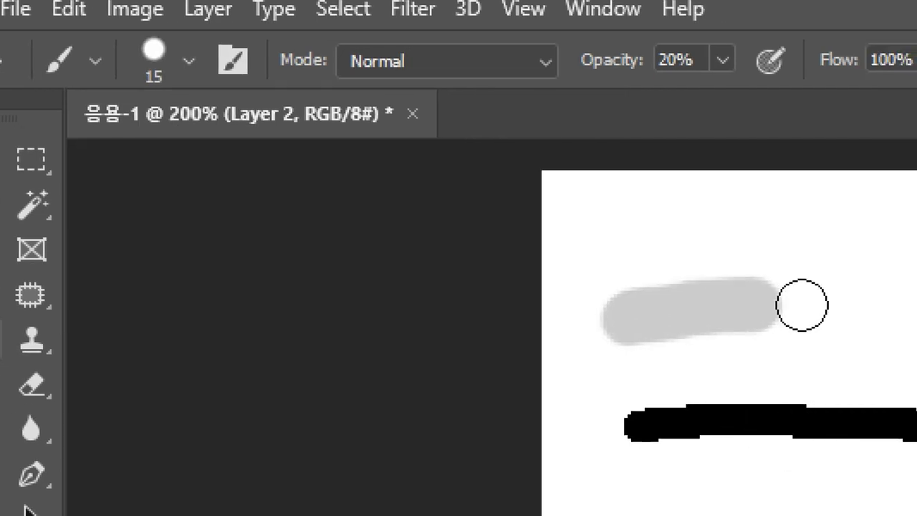
drag(801, 305, 846, 305)
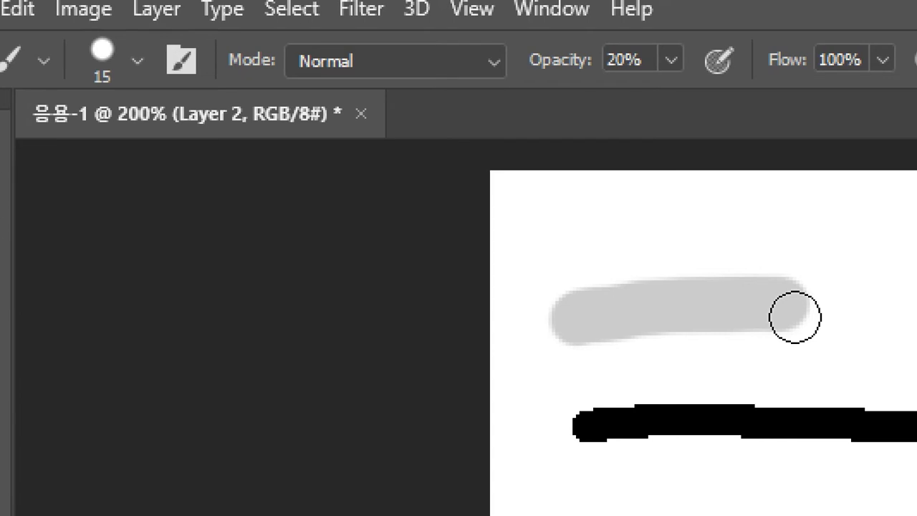
Step: Set the brush opacity to 100%, paint a black stroke over the grey one and add a dab at its right end
key(0)
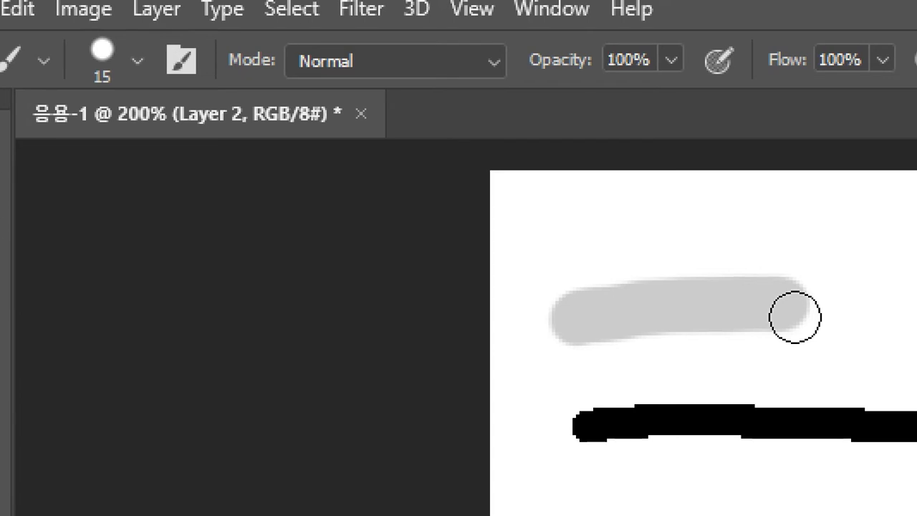
click(614, 308)
drag(644, 305, 899, 313)
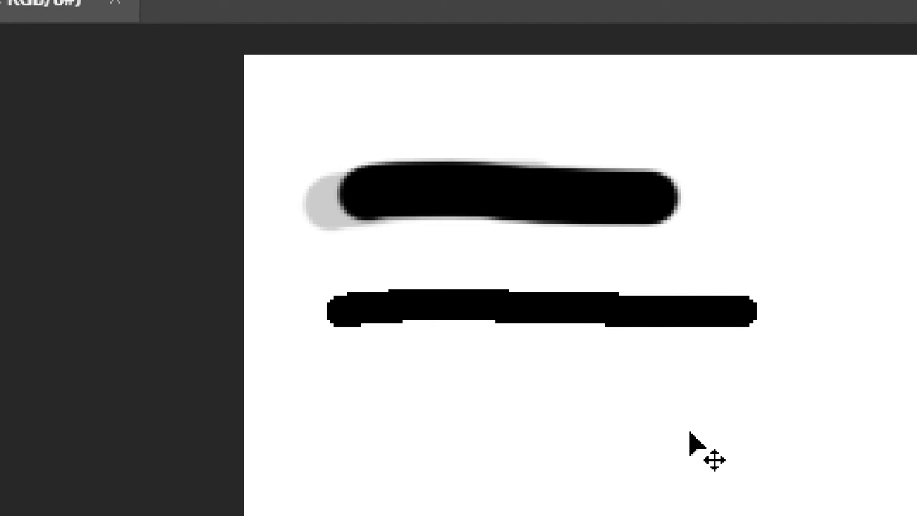
key(ctrl+plus)
mouse_move(379, 128)
mouse_down()
mouse_move(477, 411)
mouse_move(477, 350)
mouse_up()
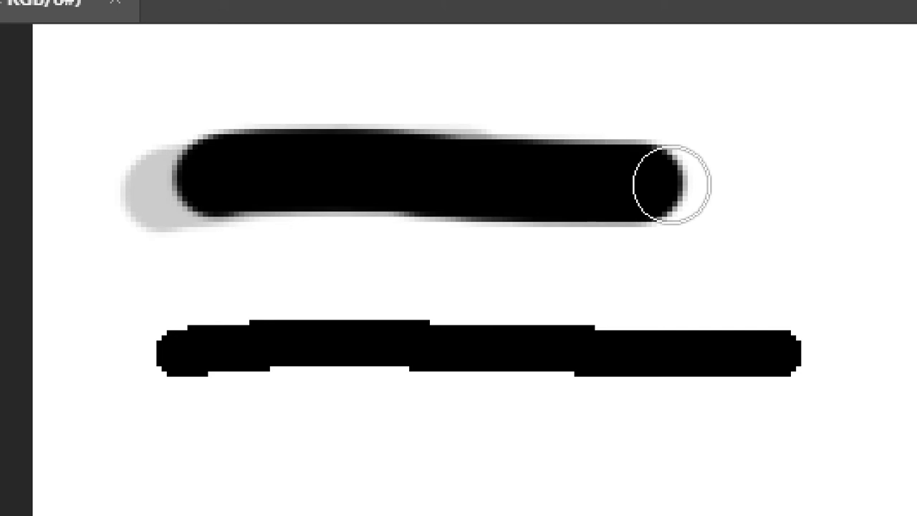
click(677, 184)
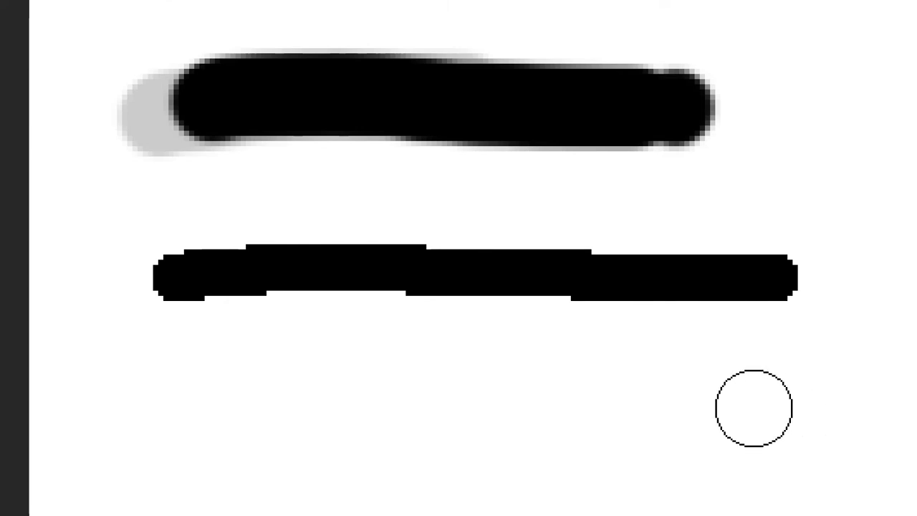
Step: Reduce the brush size to 2 and draw a small closed outline to the right of the thick brush stroke
key(ctrl+plus)
key(ctrl+plus)
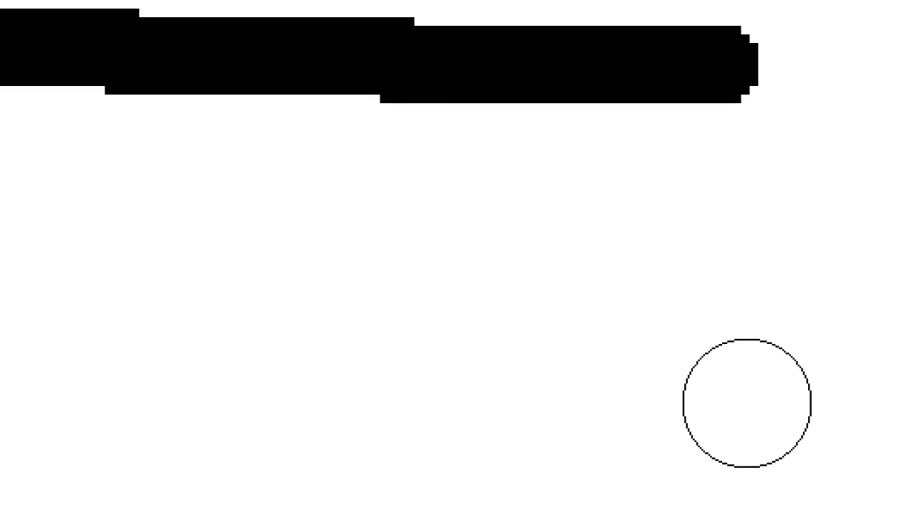
drag(569, 141, 566, 338)
drag(560, 208, 553, 327)
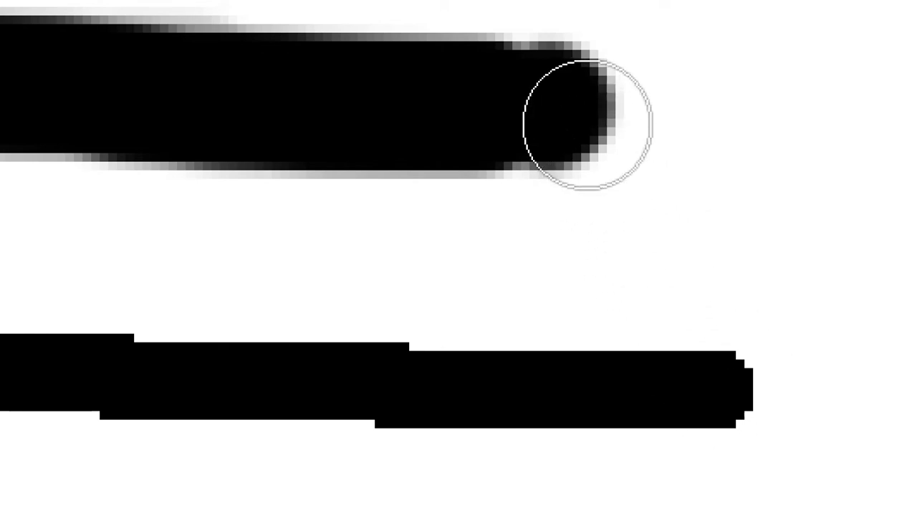
key(bracketleft)
key(bracketleft)
key(bracketleft)
key(bracketleft)
key(bracketleft)
key(bracketleft)
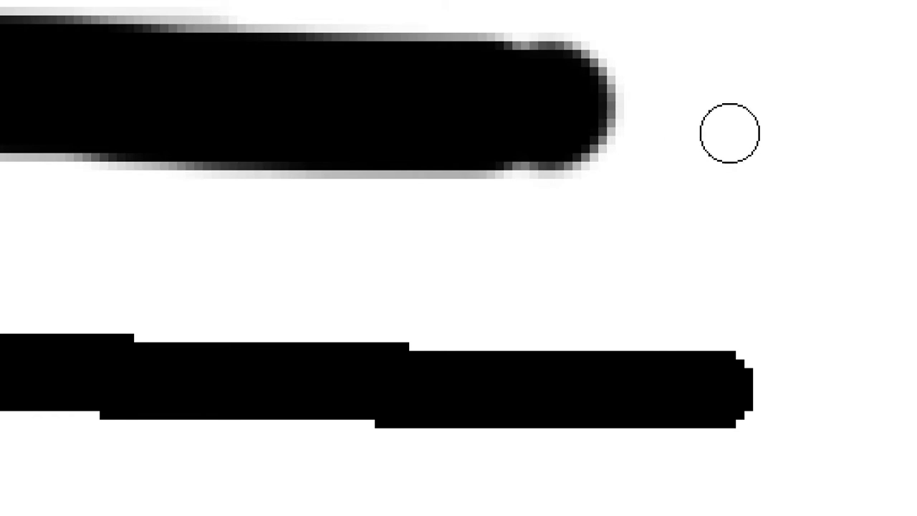
key(bracketleft)
key(bracketleft)
key(bracketleft)
key(bracketleft)
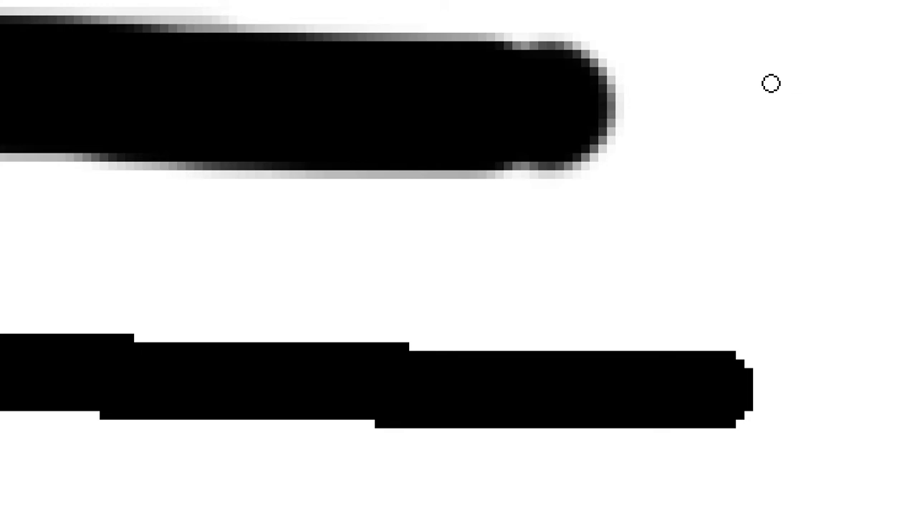
mouse_move(770, 64)
mouse_down()
mouse_move(689, 101)
mouse_move(661, 146)
mouse_move(651, 213)
mouse_move(660, 258)
mouse_move(704, 281)
mouse_move(795, 288)
mouse_move(793, 176)
mouse_move(755, 106)
mouse_move(692, 65)
mouse_up()
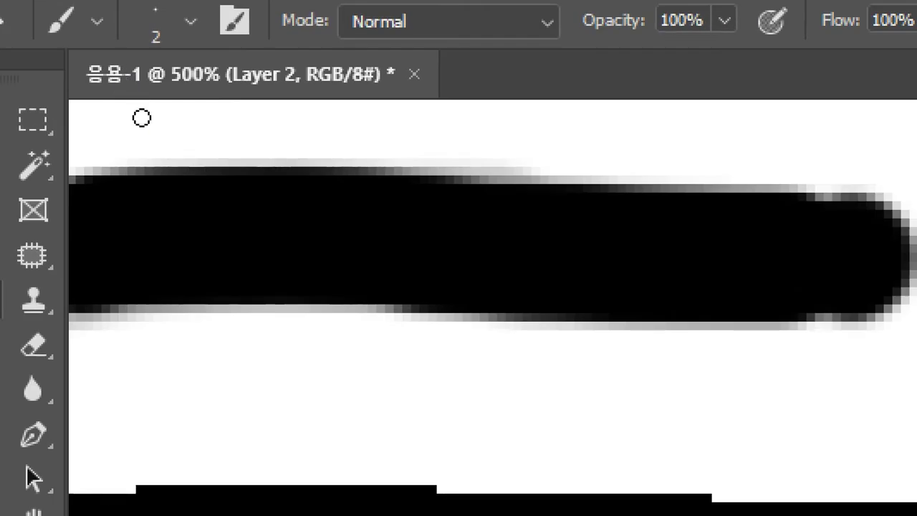
Step: Increase the brush size to 4 and draw a larger closed round outline to the right of the small one
key(bracketright)
key(bracketright)
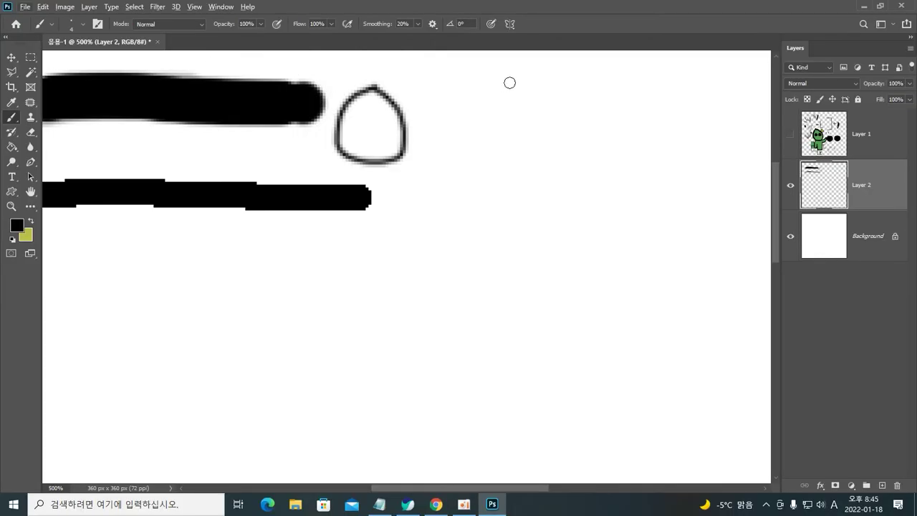
mouse_move(509, 83)
mouse_down()
mouse_move(470, 110)
mouse_move(463, 152)
mouse_move(486, 176)
mouse_move(556, 168)
mouse_move(567, 115)
mouse_move(513, 84)
mouse_up()
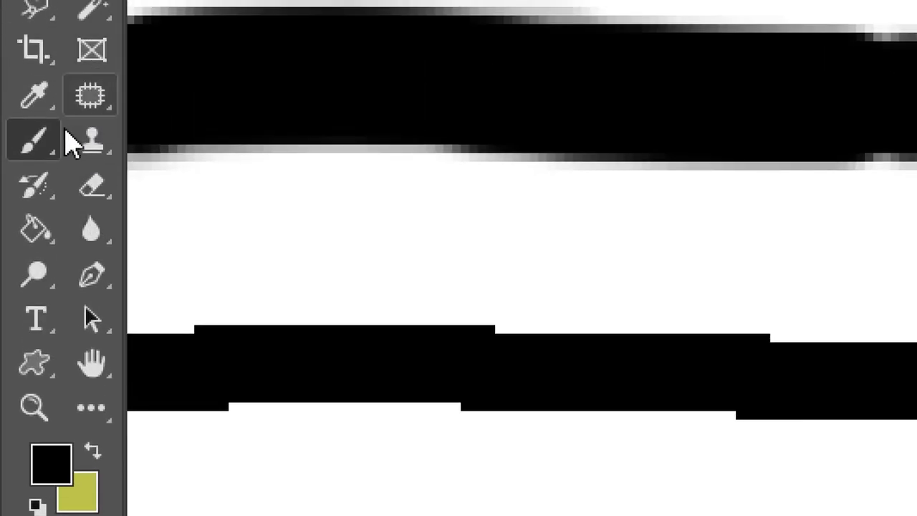
Step: Using the Pencil tool at size 4, draw a closed circle outline to the right of the two brushed shapes
right_click(35, 151)
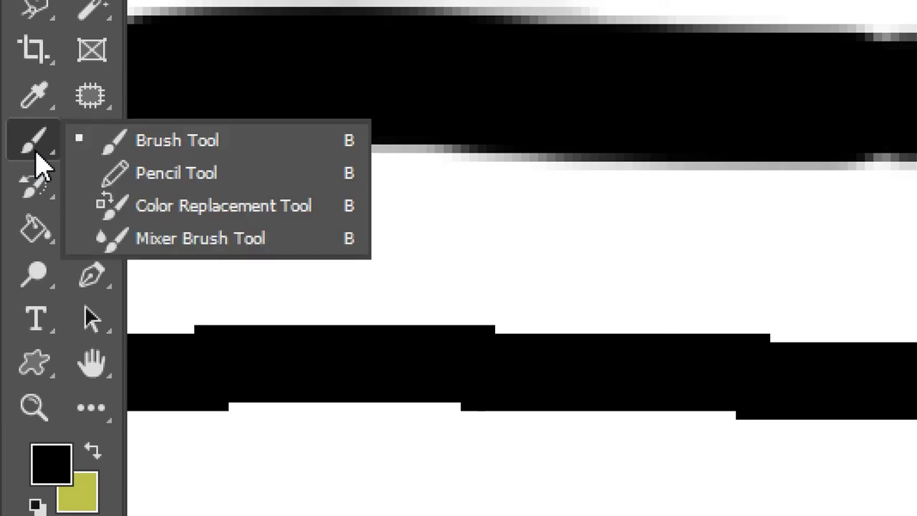
click(96, 180)
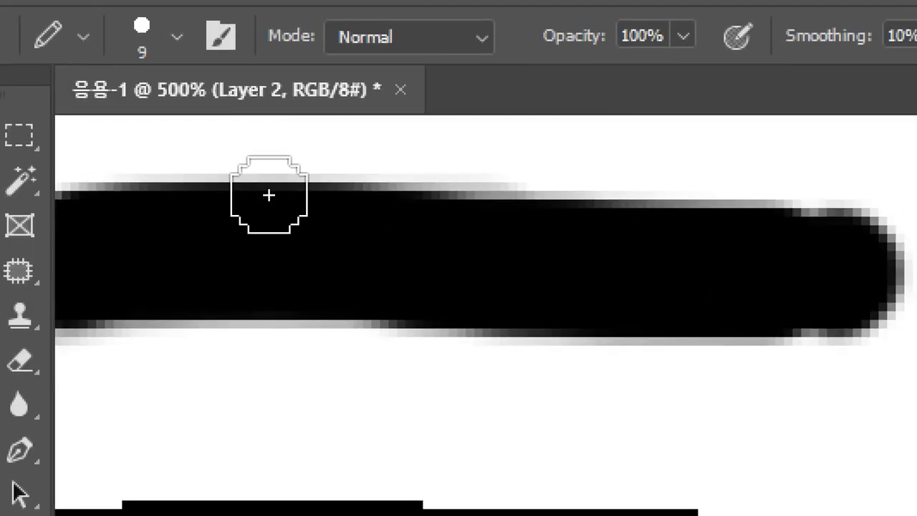
key(bracketleft)
key(bracketleft)
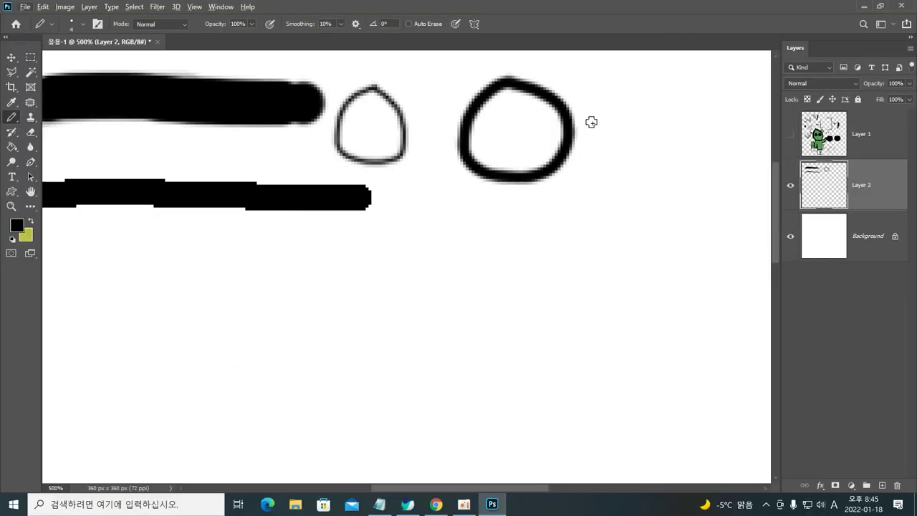
mouse_move(625, 123)
mouse_down()
mouse_move(591, 164)
mouse_move(602, 208)
mouse_move(655, 224)
mouse_move(689, 166)
mouse_move(669, 138)
mouse_move(618, 125)
mouse_up()
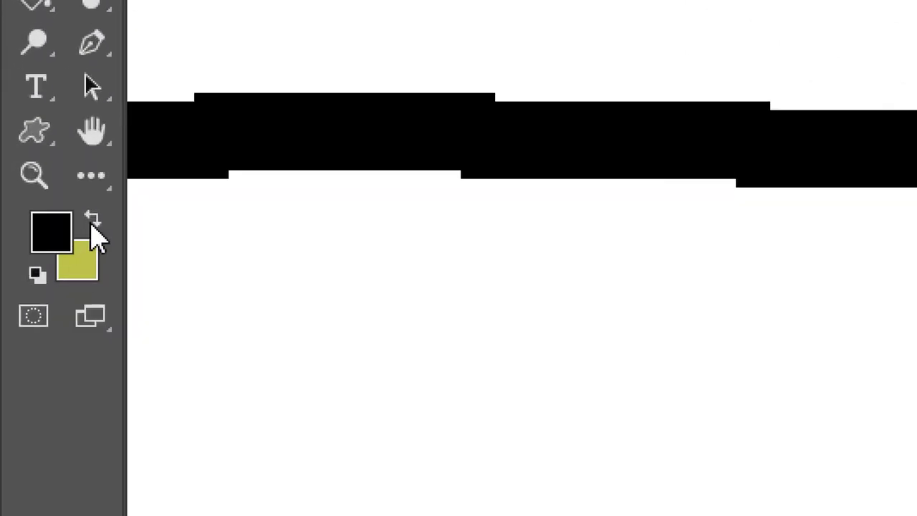
Step: Swap yellow-green to the foreground and fill the insides of all three outlined shapes with the Paint Bucket
click(30, 222)
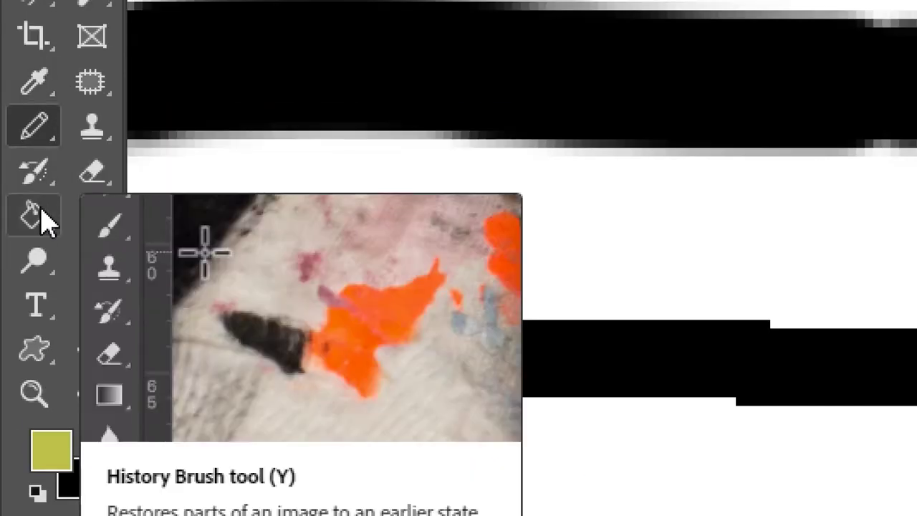
right_click(43, 210)
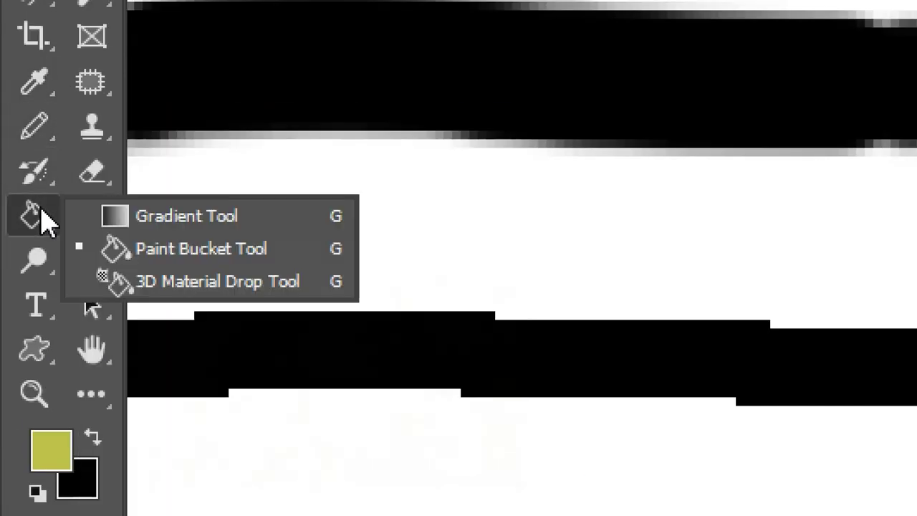
click(128, 248)
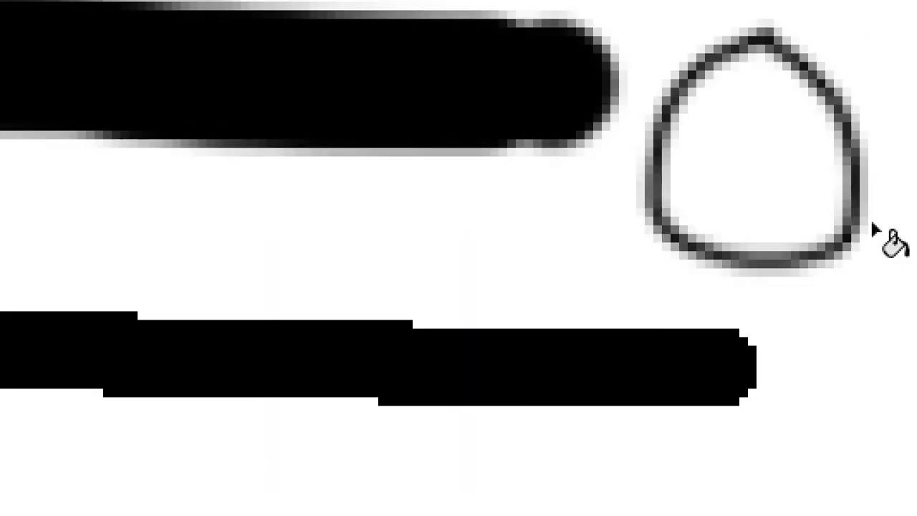
click(517, 155)
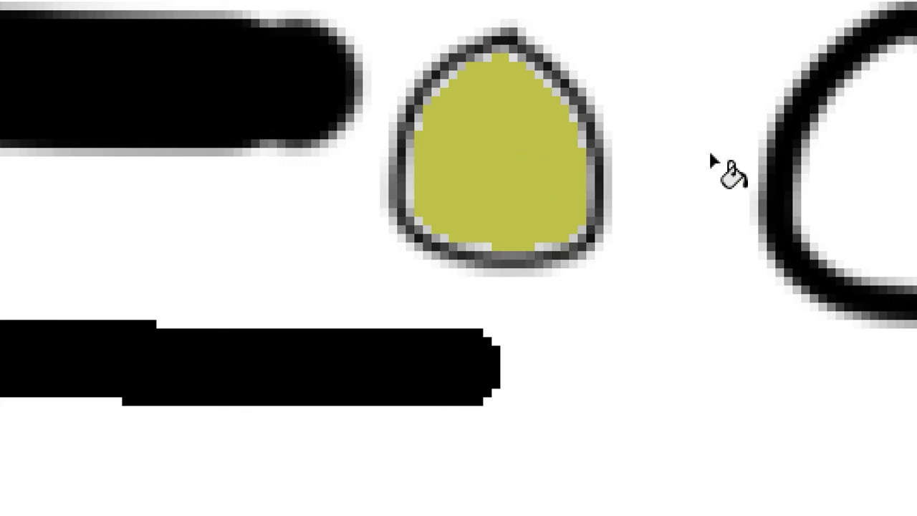
click(903, 170)
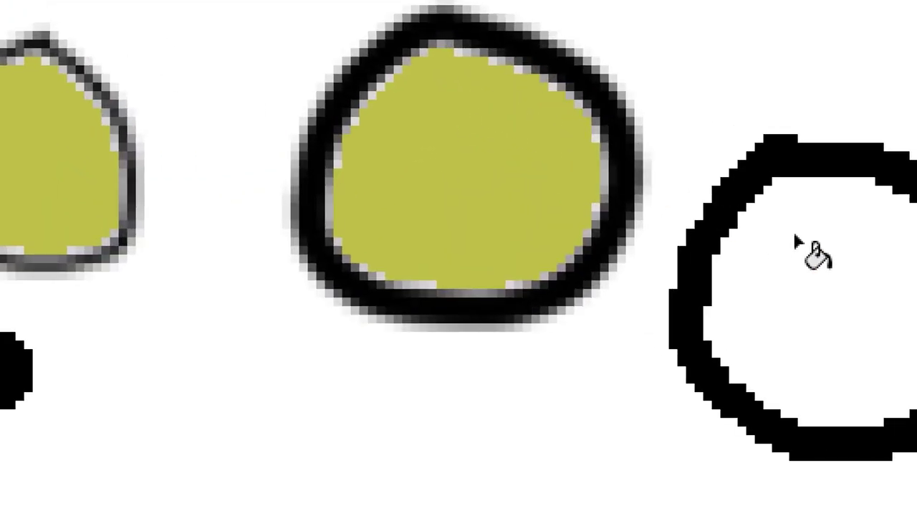
click(622, 152)
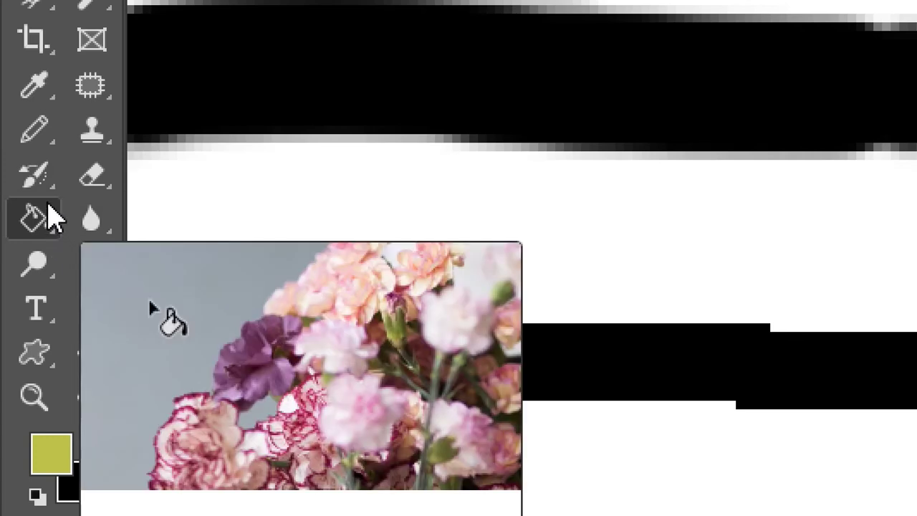
Step: Select the Brush tool and set the foreground to a brighter yellow (H 61, S 71, B 91)
right_click(41, 137)
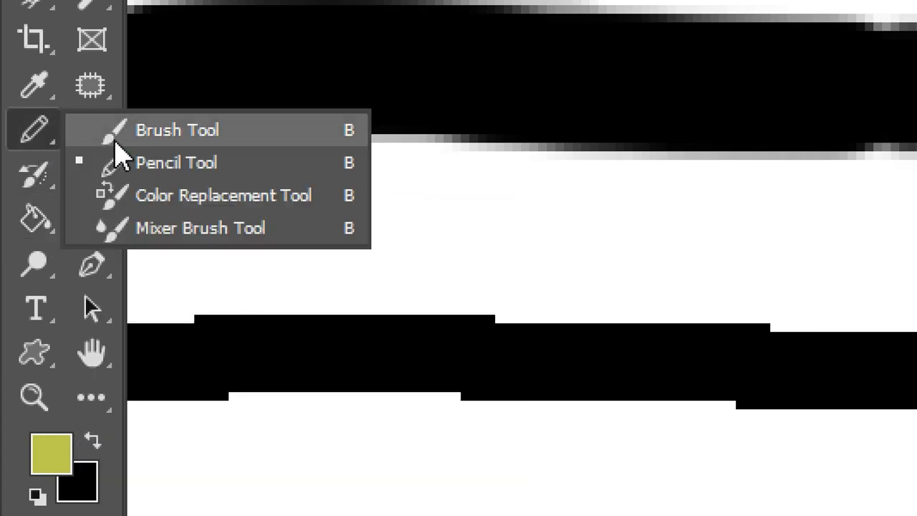
click(159, 137)
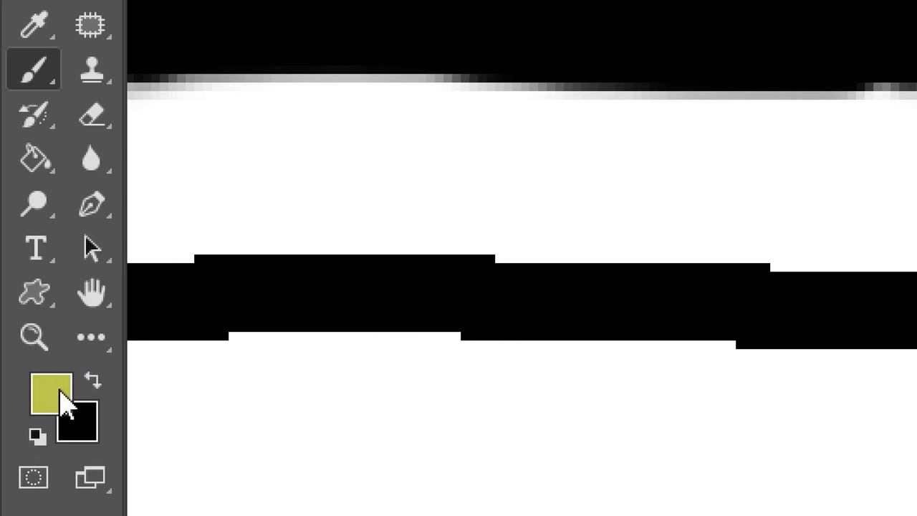
key(i)
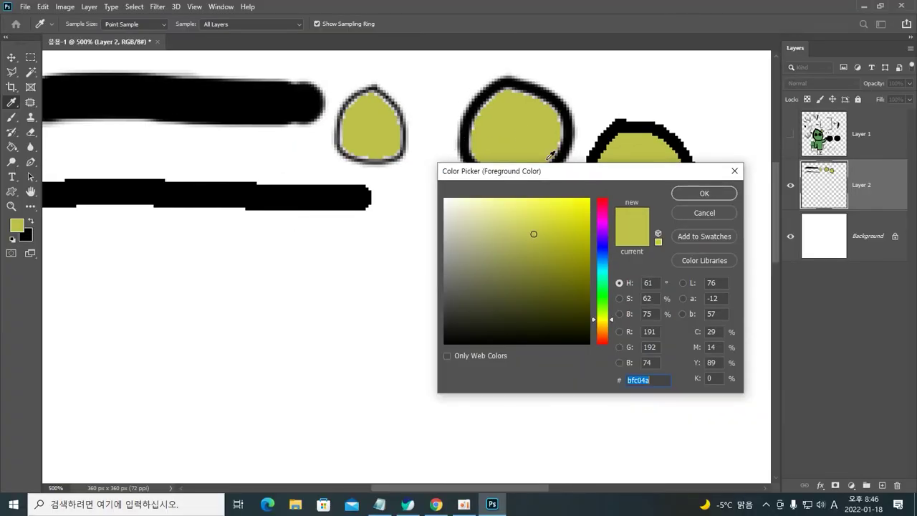
drag(546, 176, 372, 87)
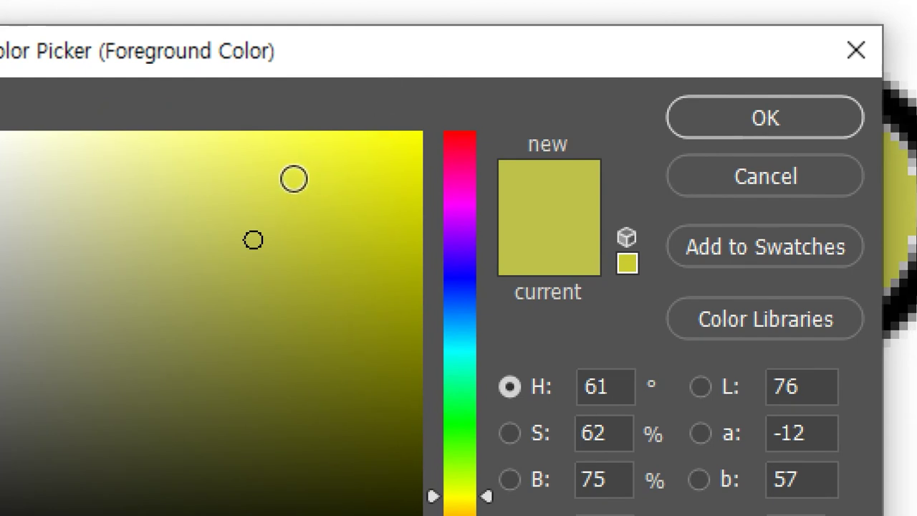
drag(294, 179, 294, 172)
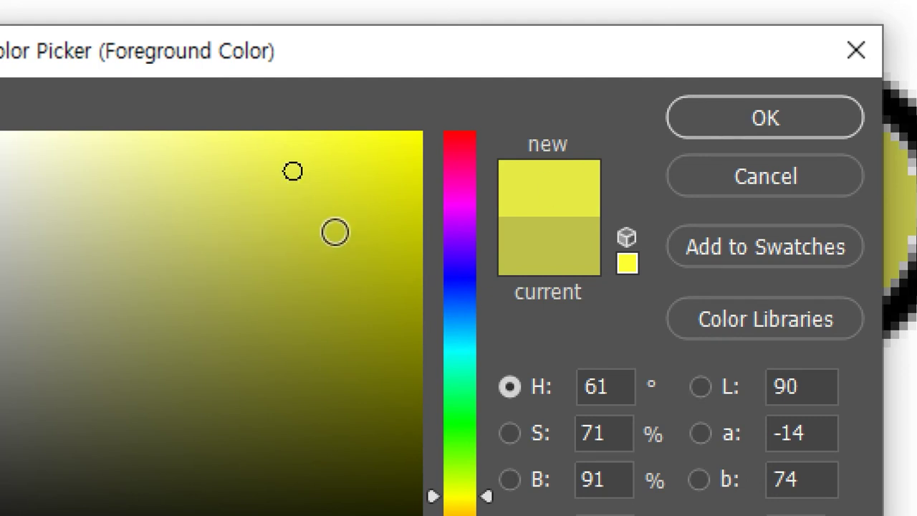
click(740, 127)
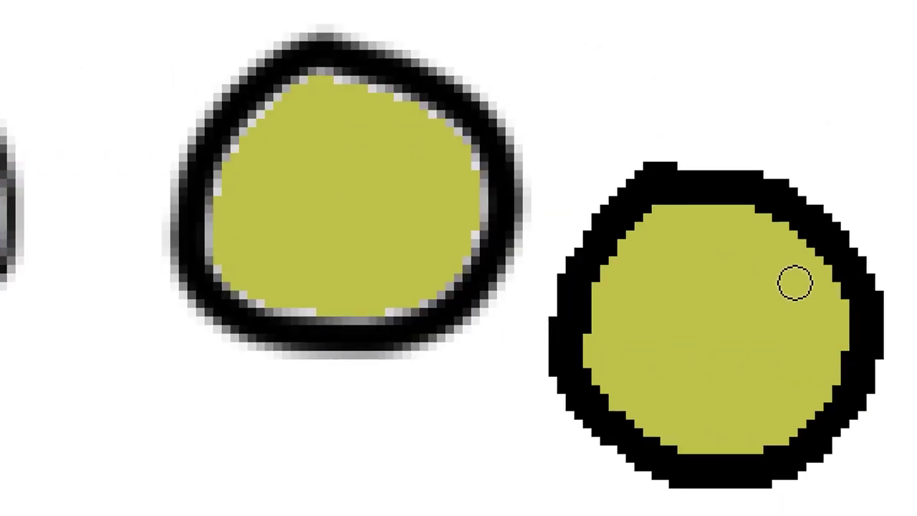
Step: Paint a larger and a smaller bright yellow highlight inside the pencil-outlined circle
click(693, 270)
mouse_move(692, 269)
mouse_down()
mouse_move(721, 266)
mouse_move(765, 298)
mouse_move(698, 266)
mouse_move(764, 308)
mouse_move(704, 281)
mouse_move(769, 315)
mouse_move(752, 285)
mouse_move(728, 279)
mouse_move(750, 307)
mouse_move(696, 283)
mouse_move(743, 271)
mouse_move(755, 307)
mouse_move(729, 263)
mouse_move(702, 268)
mouse_up()
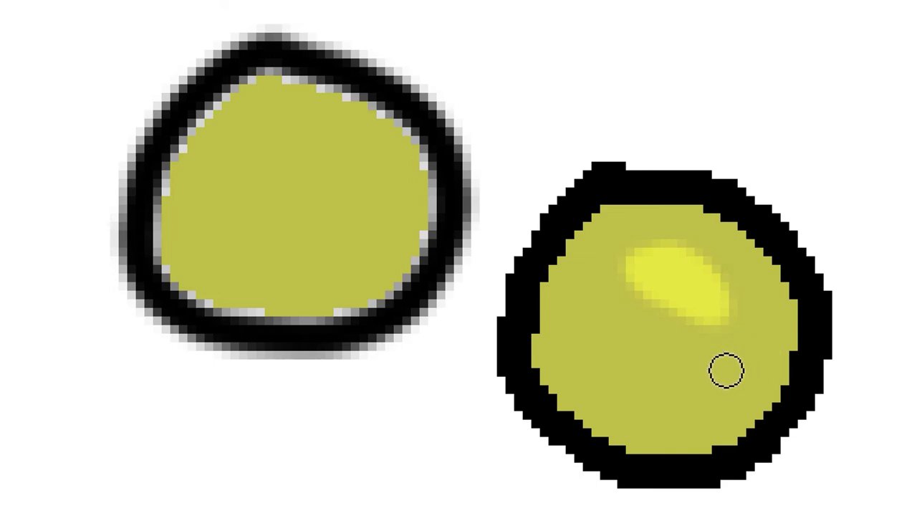
mouse_move(718, 358)
mouse_down()
mouse_move(712, 384)
mouse_move(717, 364)
mouse_move(707, 377)
mouse_up()
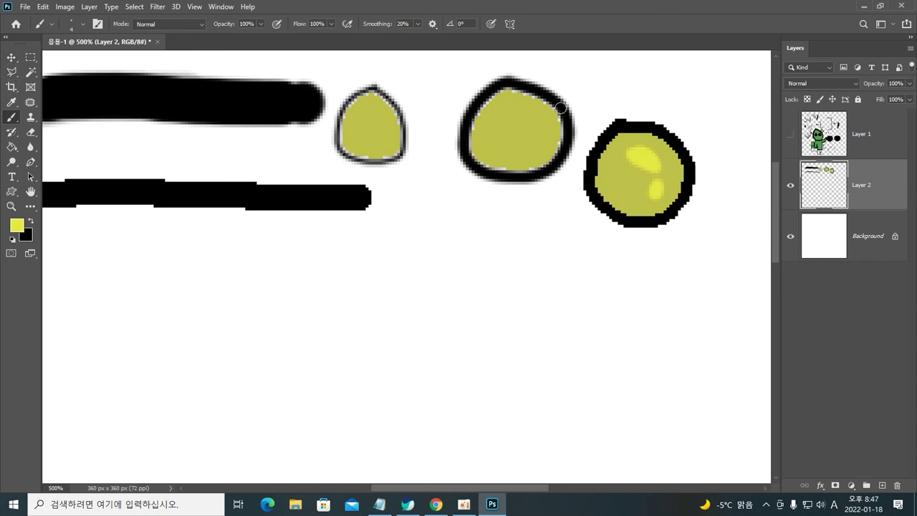
Step: Switch to the Pencil tool at size 5, fit the canvas in view, and draw then undo a yellow test stroke below the shapes
key(shift+b)
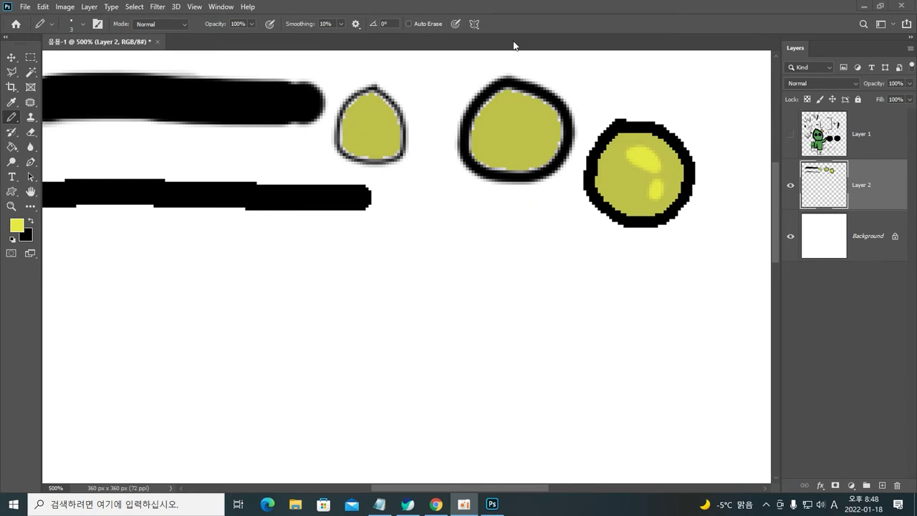
key(bracketright)
key(bracketright)
scroll(434, 197, down, 3)
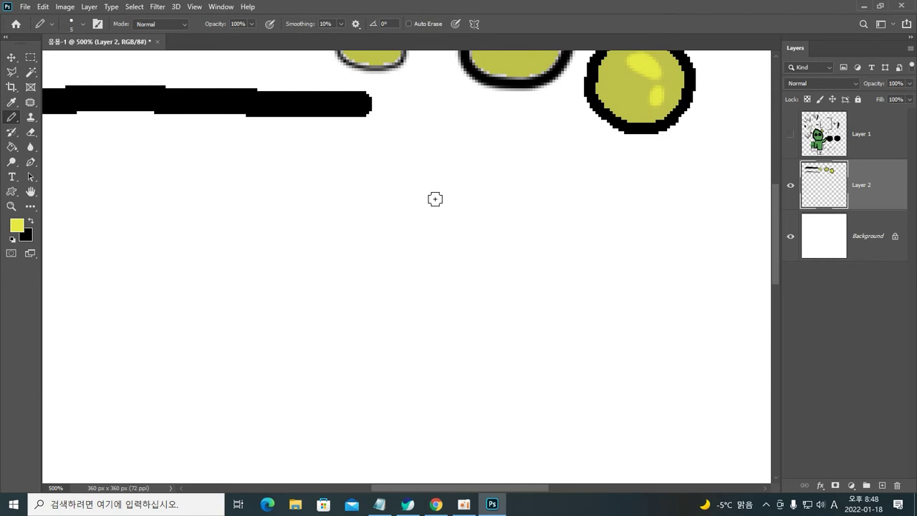
key(ctrl+0)
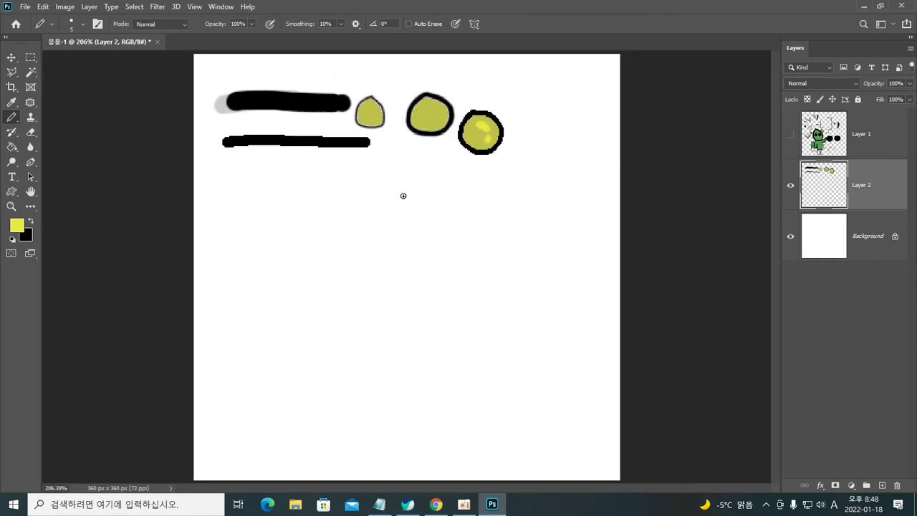
drag(404, 181, 369, 186)
key(ctrl+z)
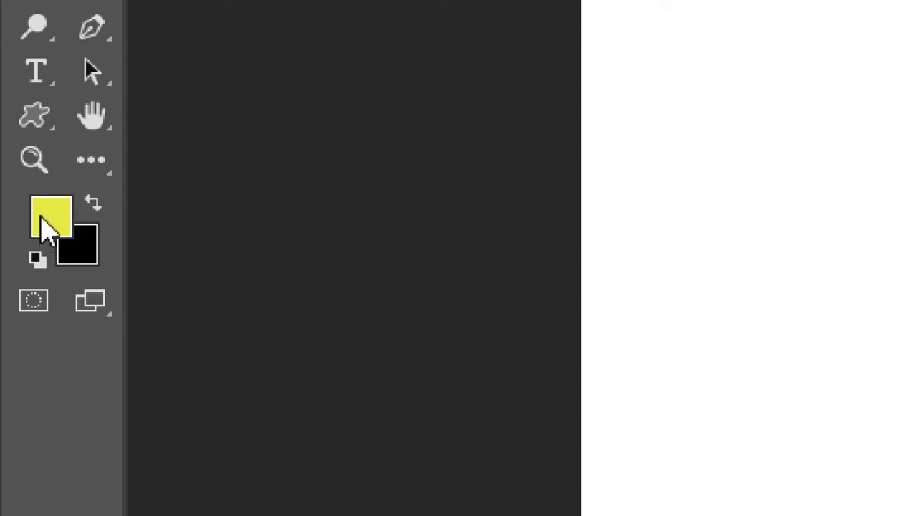
Step: Make black the foreground colour and pencil the upper-left arc of a large avocado outline in the empty area below the sample shapes
key(x)
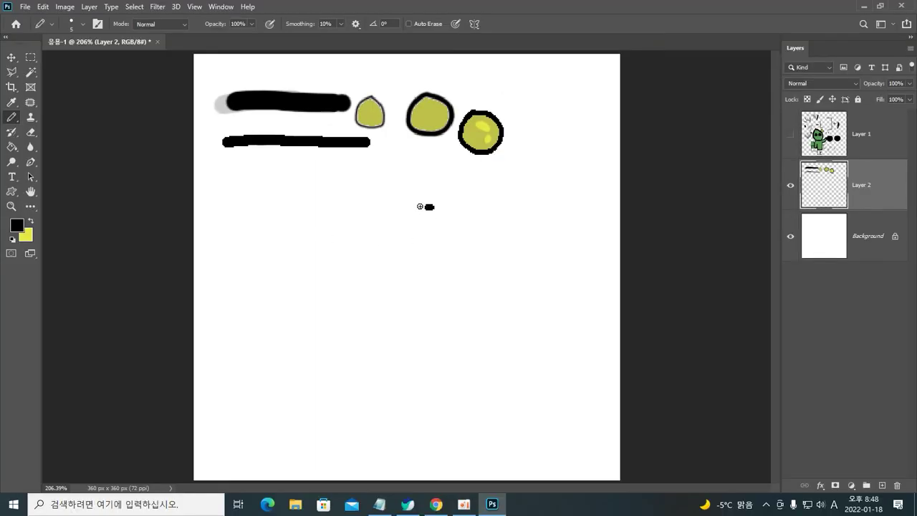
mouse_move(420, 207)
mouse_down()
mouse_move(357, 220)
mouse_move(322, 250)
mouse_move(298, 308)
mouse_move(293, 389)
mouse_move(316, 403)
mouse_move(362, 404)
mouse_move(439, 376)
mouse_move(479, 326)
mouse_move(488, 268)
mouse_move(476, 233)
mouse_move(436, 207)
mouse_move(422, 246)
mouse_move(356, 288)
mouse_move(437, 283)
mouse_up()
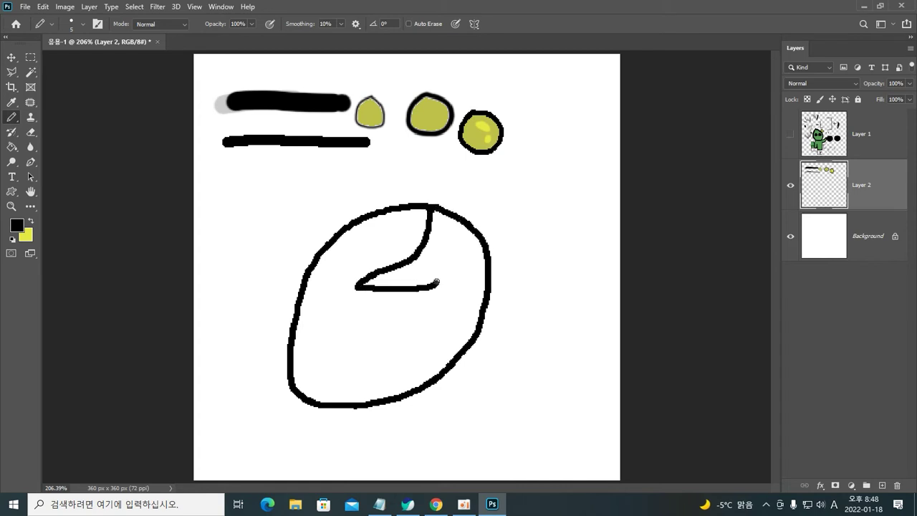
key(ctrl+z)
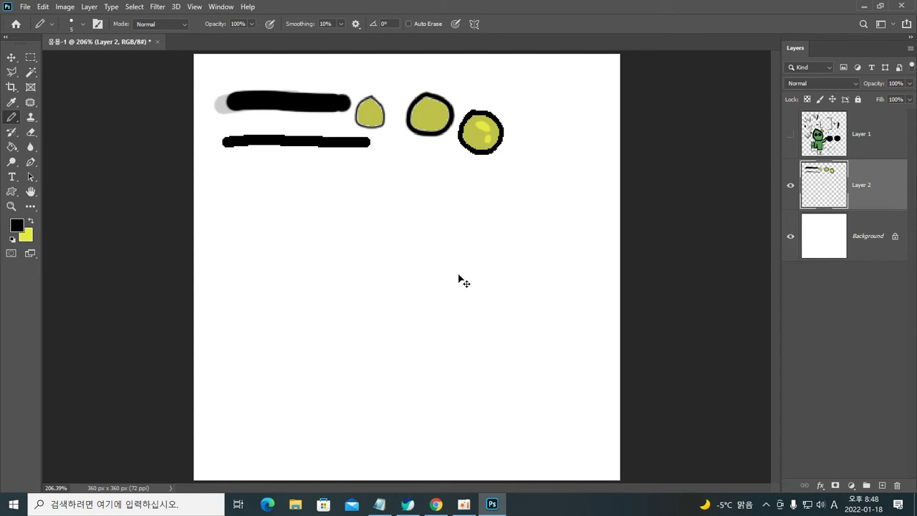
mouse_move(442, 218)
mouse_down()
mouse_move(375, 229)
mouse_move(312, 279)
mouse_move(295, 328)
mouse_move(298, 391)
mouse_up()
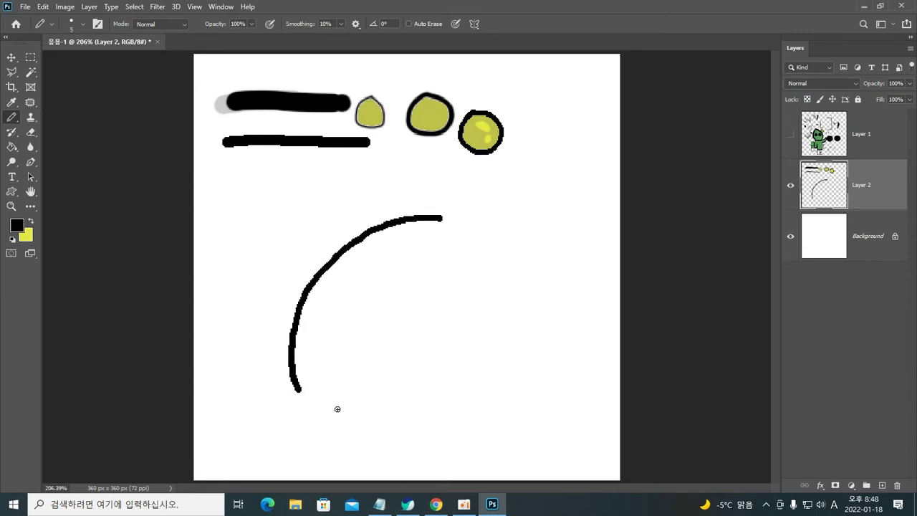
mouse_move(300, 394)
mouse_down()
mouse_move(330, 422)
mouse_move(374, 425)
mouse_up()
key(ctrl+z)
mouse_move(298, 390)
mouse_down()
mouse_move(367, 418)
mouse_move(427, 409)
mouse_move(454, 391)
mouse_move(490, 340)
mouse_move(491, 288)
mouse_up()
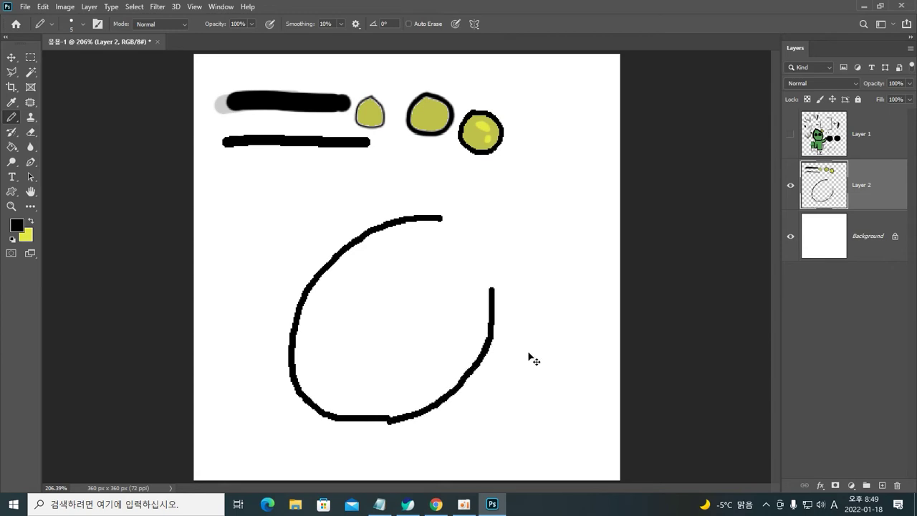
key(ctrl+z)
key(ctrl+z)
key(ctrl+z)
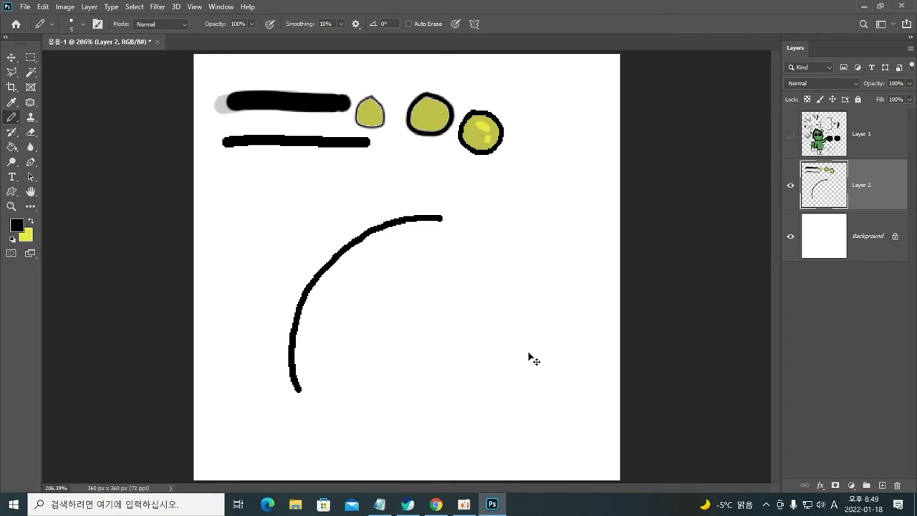
mouse_move(540, 227)
mouse_down()
mouse_move(435, 315)
mouse_move(447, 355)
mouse_move(504, 364)
mouse_move(564, 339)
mouse_move(583, 297)
mouse_move(582, 261)
mouse_move(550, 228)
mouse_up()
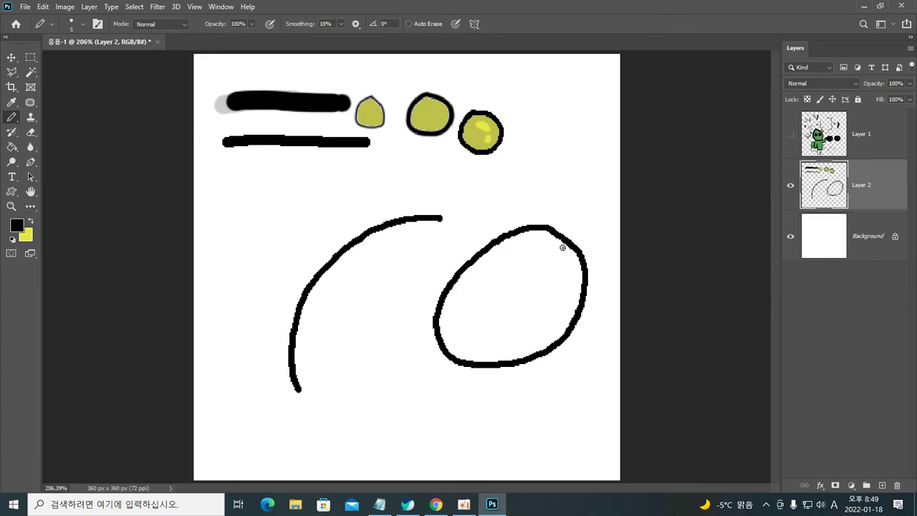
key(ctrl+z)
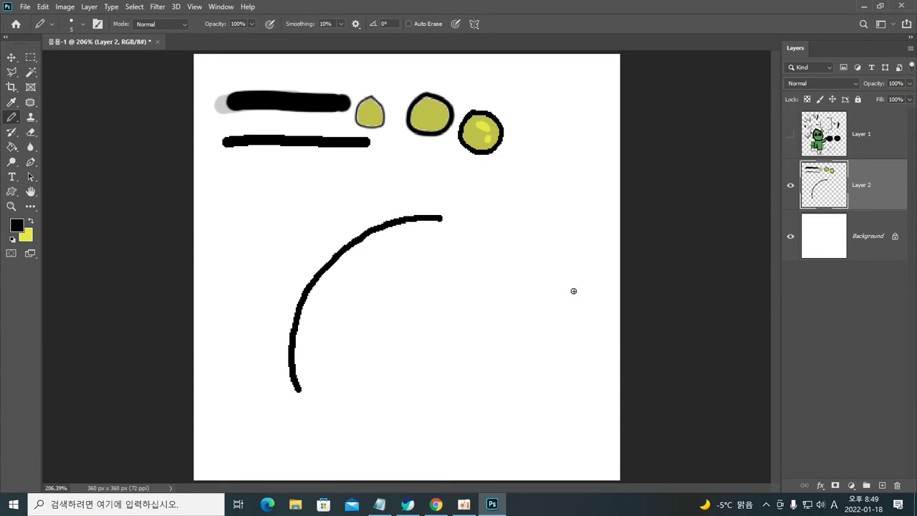
Step: Extend the arc into a closed avocado outline and draw a smaller rounded seed outline inside it
mouse_move(297, 387)
mouse_down()
mouse_move(315, 402)
mouse_move(358, 405)
mouse_move(427, 395)
mouse_move(451, 385)
mouse_move(494, 311)
mouse_up()
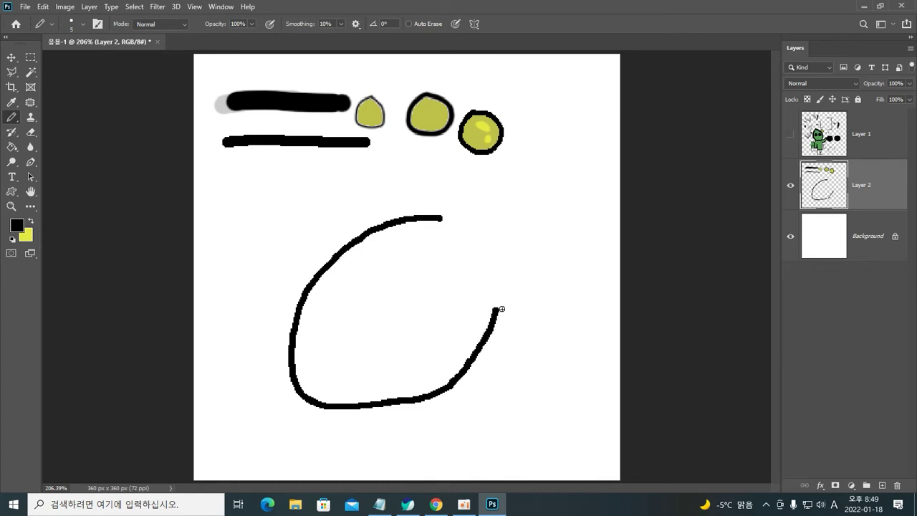
drag(495, 310, 495, 250)
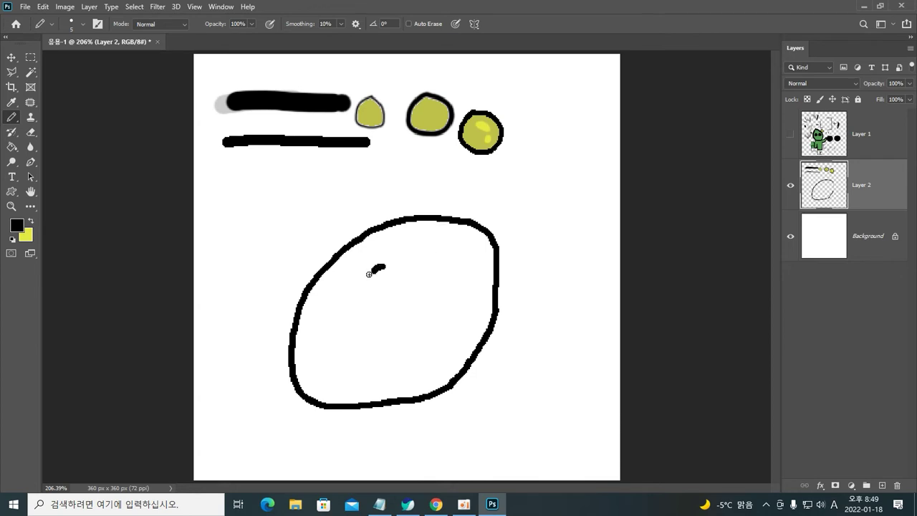
mouse_move(349, 342)
mouse_down()
mouse_move(410, 351)
mouse_move(440, 331)
mouse_move(450, 305)
mouse_move(439, 275)
mouse_up()
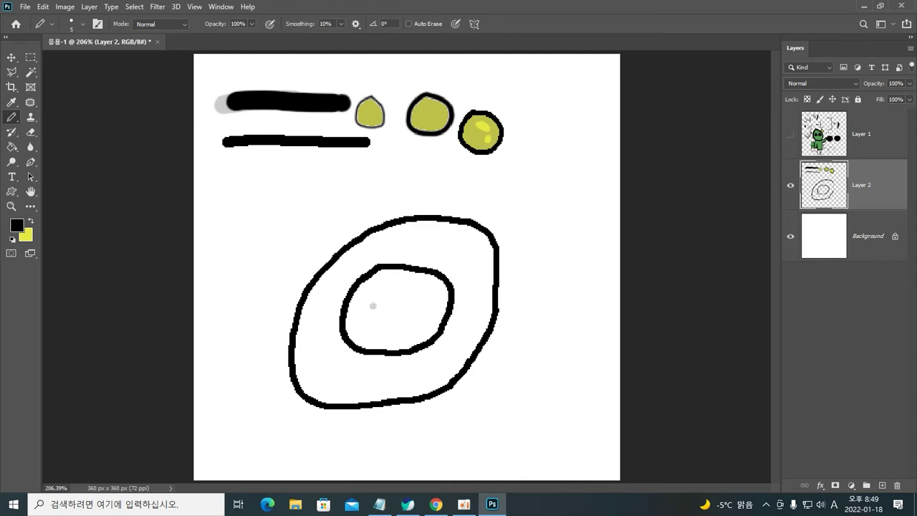
Step: Draw the skin's outer edge along the avocado's lower and right side, closing it against the main outline
mouse_move(324, 419)
mouse_down()
mouse_move(383, 442)
mouse_move(451, 440)
mouse_move(482, 409)
mouse_move(505, 339)
mouse_up()
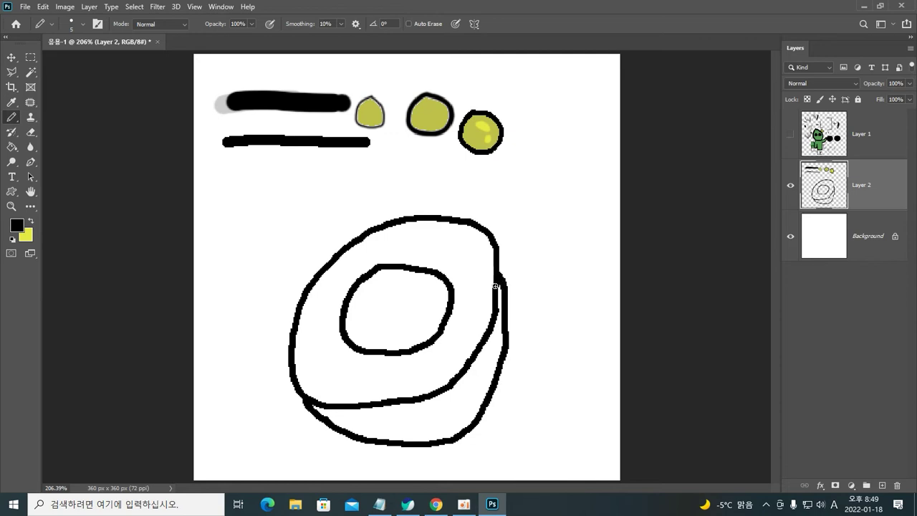
key(ctrl+z)
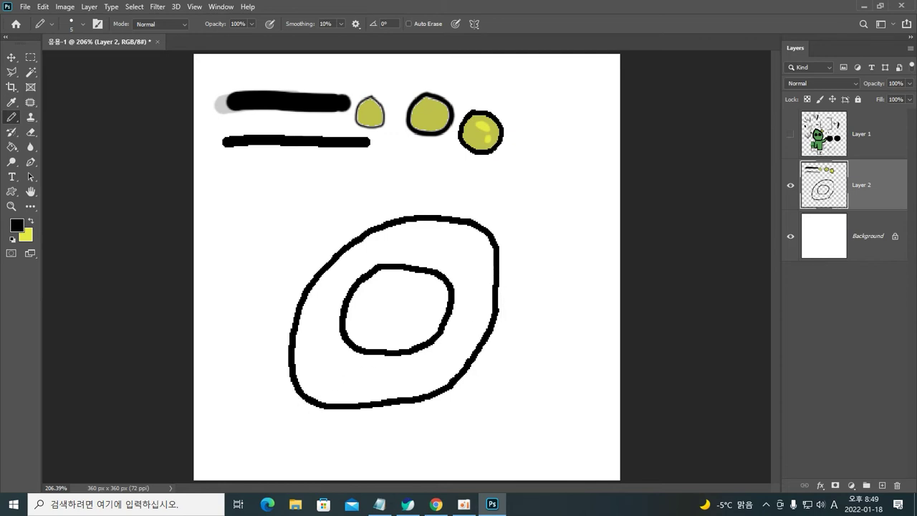
mouse_move(313, 406)
mouse_down()
mouse_move(372, 431)
mouse_move(442, 427)
mouse_move(490, 409)
mouse_up()
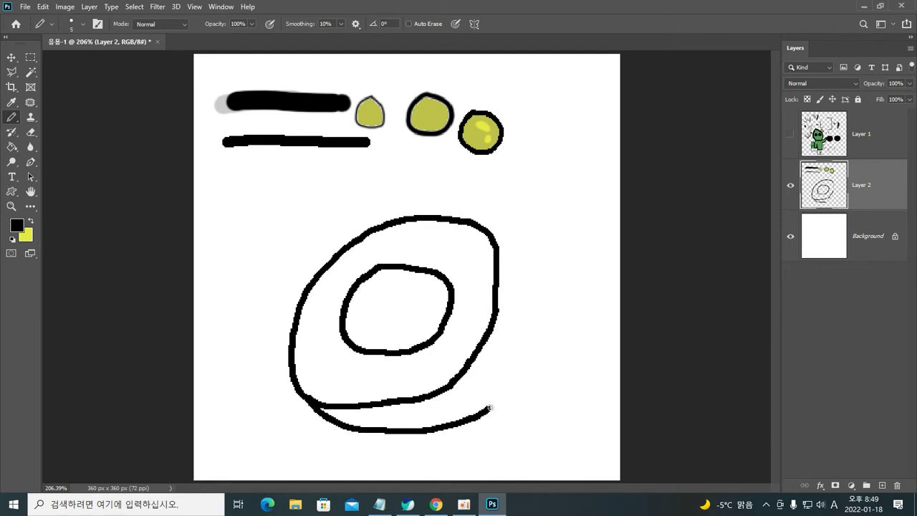
drag(504, 264, 512, 323)
drag(500, 376, 494, 399)
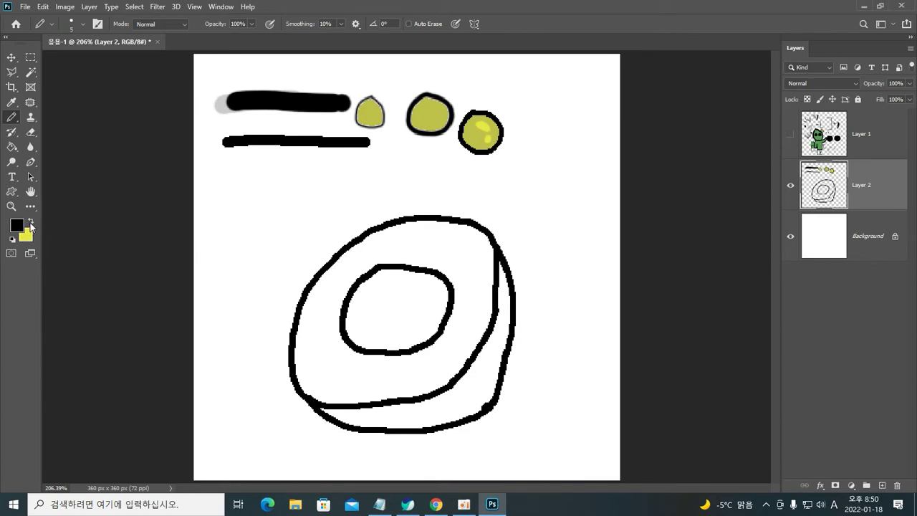
Step: Make yellow the foreground colour and fill the flesh area around the seed with the Paint Bucket
click(30, 223)
click(12, 147)
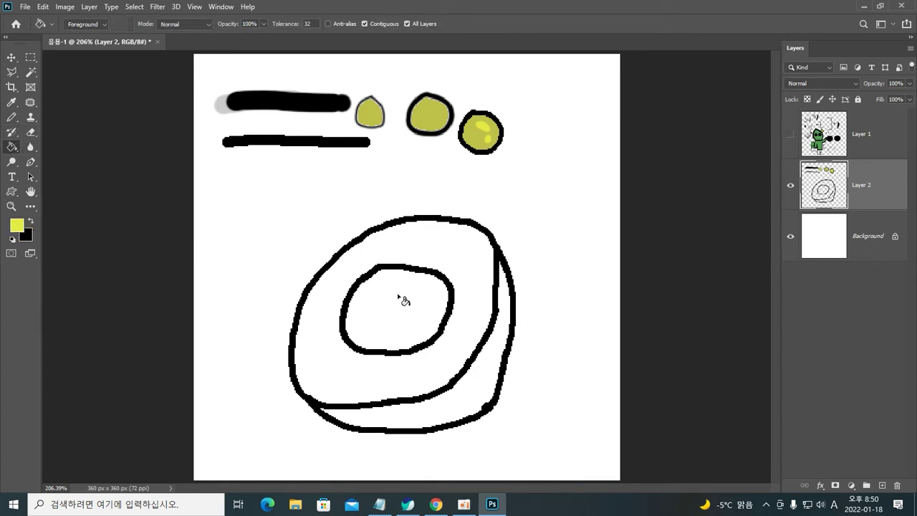
click(396, 309)
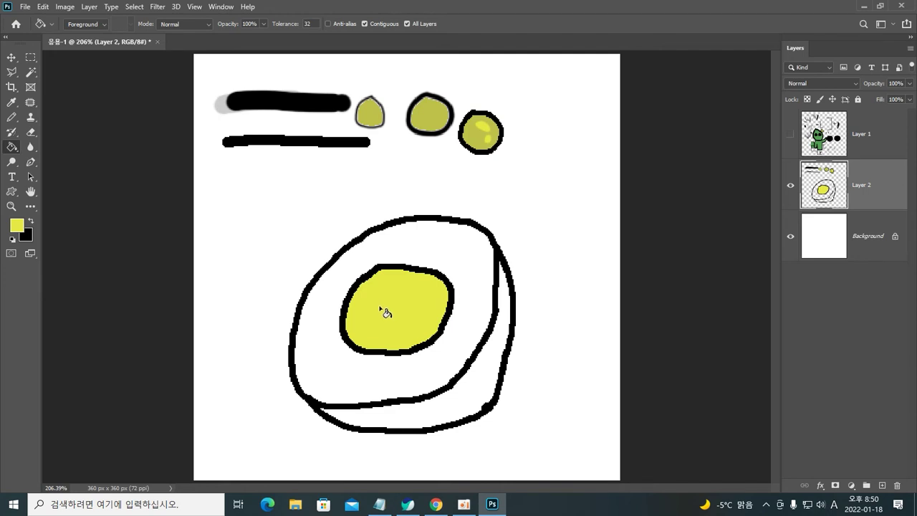
key(ctrl+z)
click(331, 316)
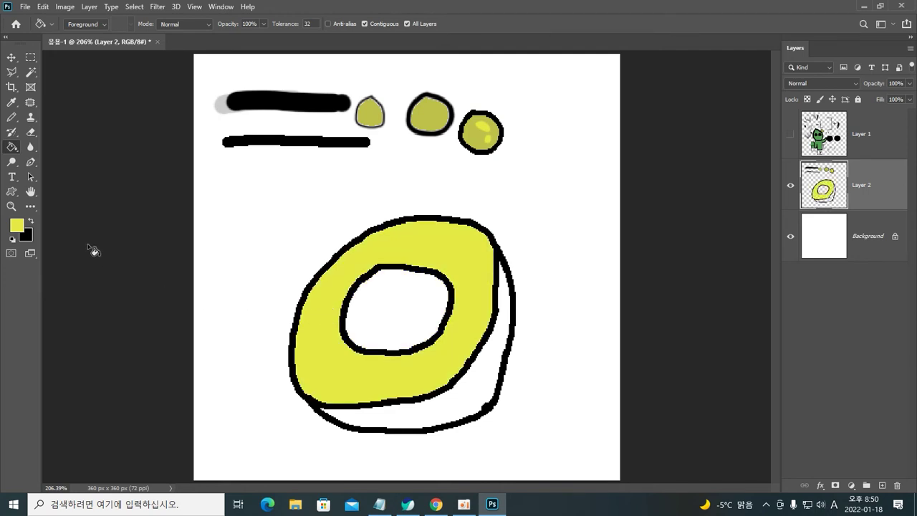
Step: Set the foreground colour to dark brown 51250a and fill the avocado's seed with it
click(17, 226)
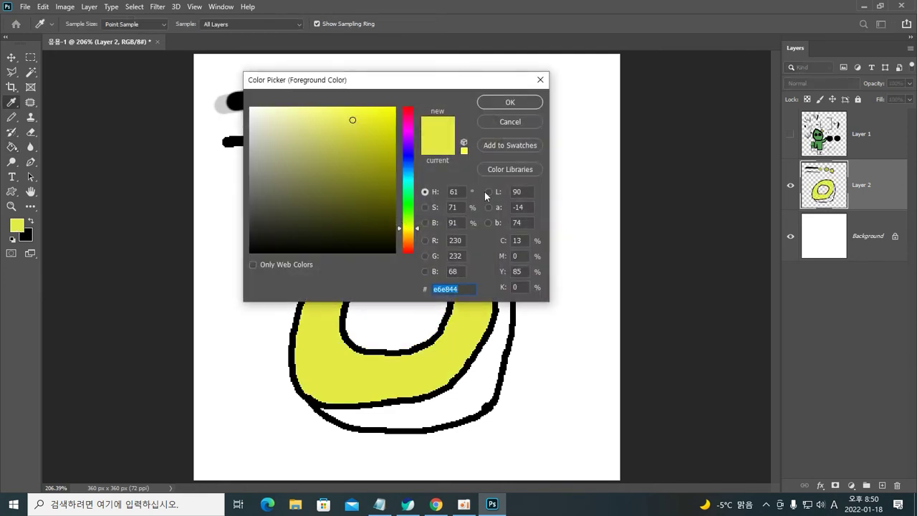
click(504, 122)
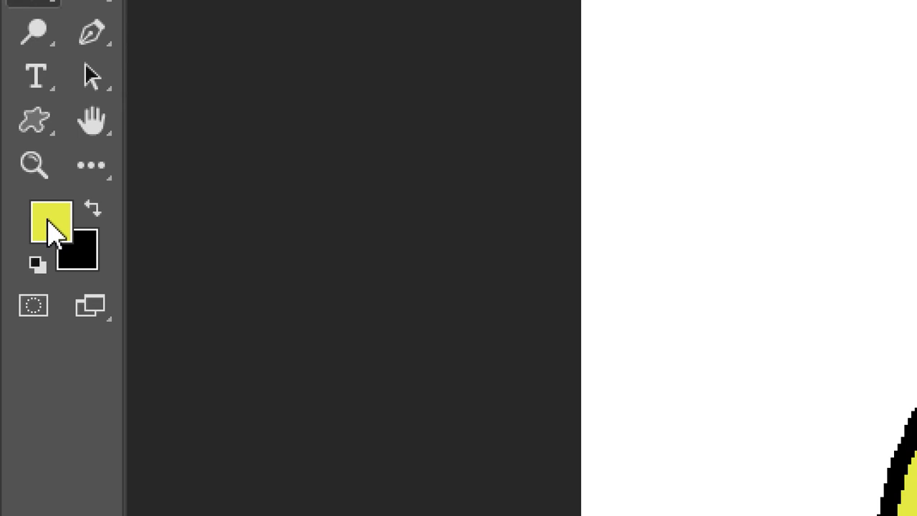
click(49, 228)
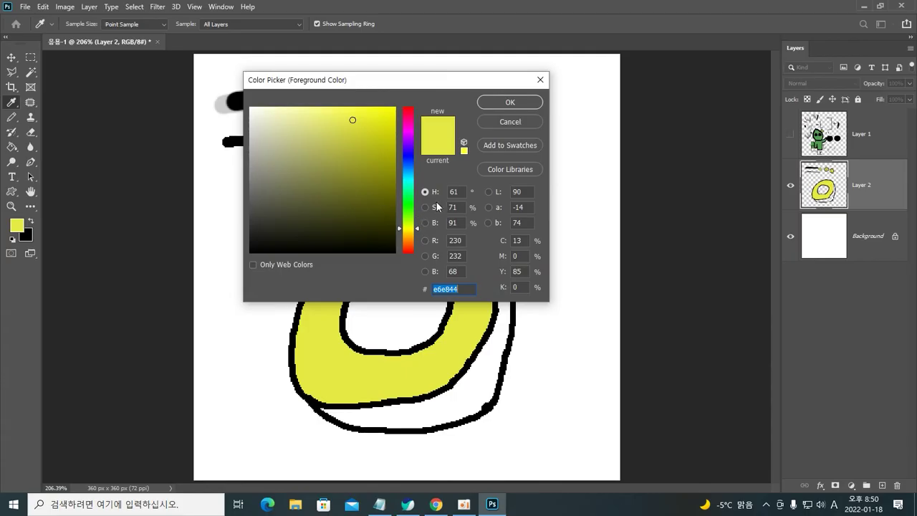
drag(412, 228, 413, 248)
drag(383, 212, 378, 206)
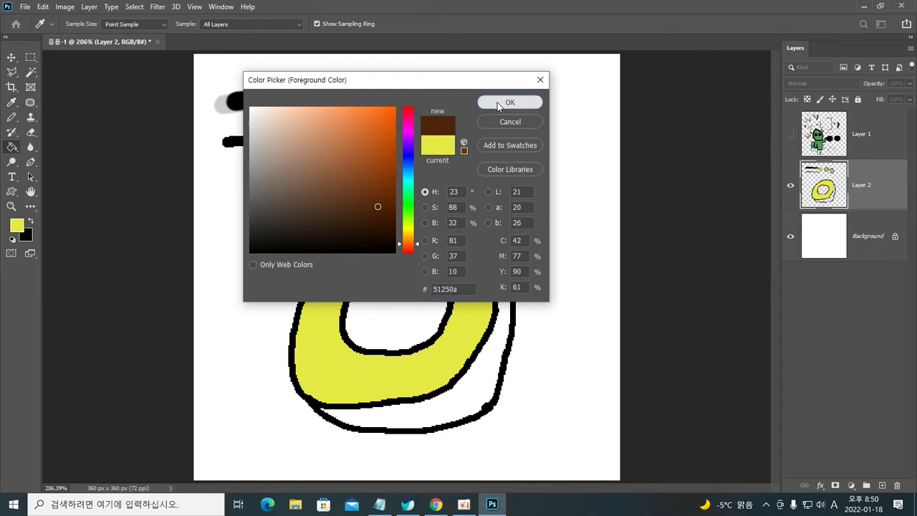
click(510, 101)
key(g)
click(415, 329)
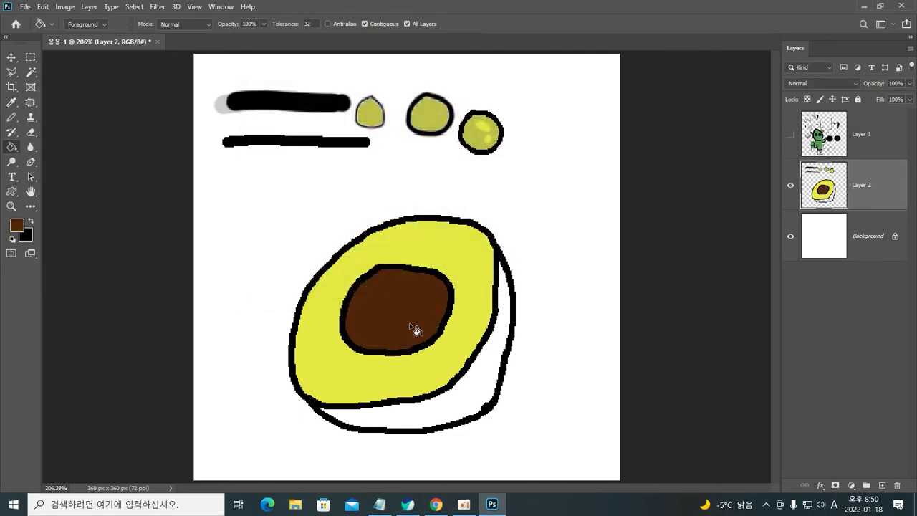
Step: Change the foreground colour to dark green and fill the skin strip along the avocado's lower right side
click(21, 226)
click(406, 220)
text(314403)
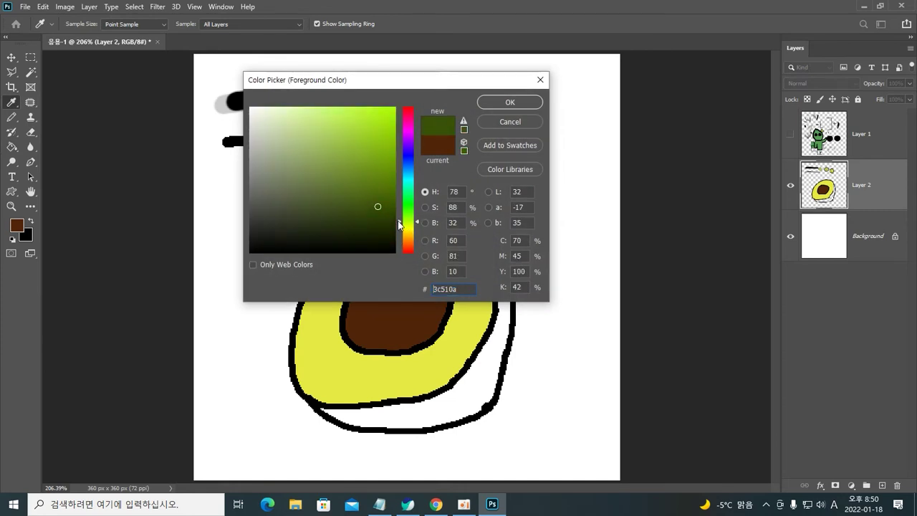
click(509, 102)
click(478, 406)
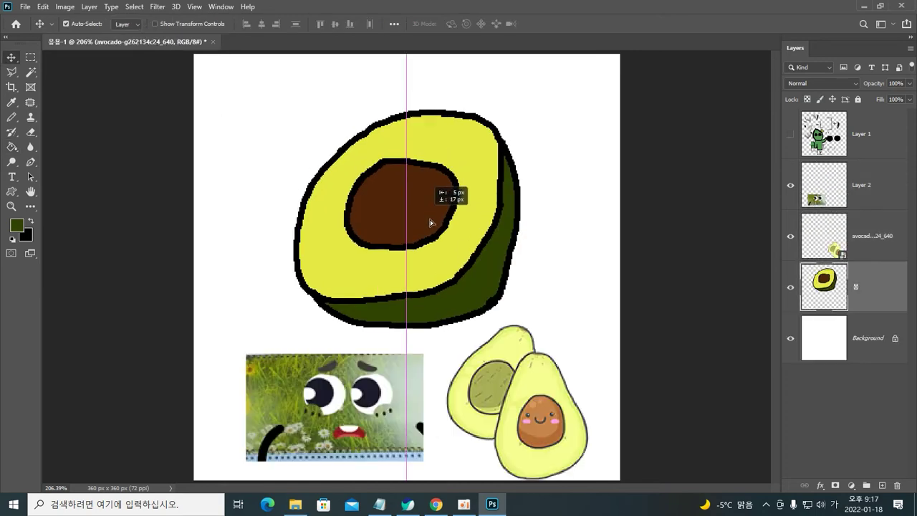
Step: Reposition the avocado above the reference pictures and add a new layer named 눈 above the 몸 layer
mouse_move(436, 189)
mouse_down()
mouse_move(366, 174)
mouse_move(430, 180)
mouse_up()
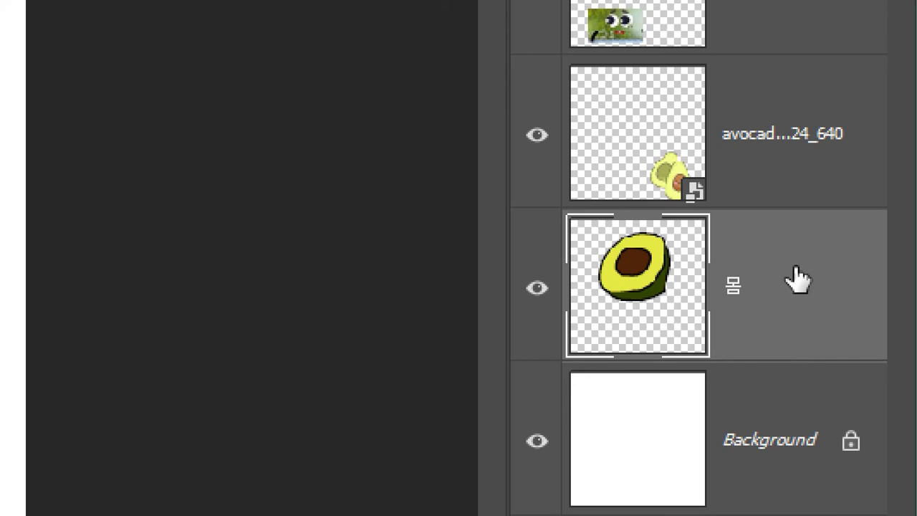
key(ctrl+shift+n)
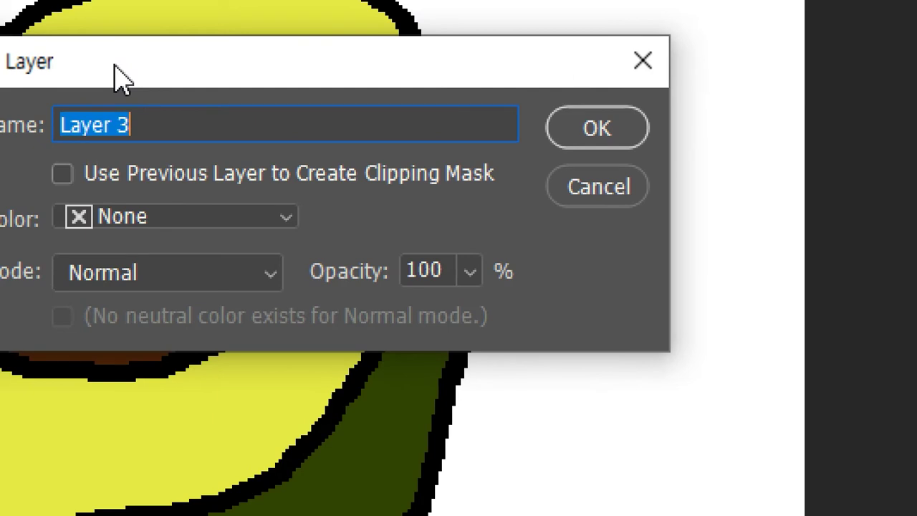
text(눈)
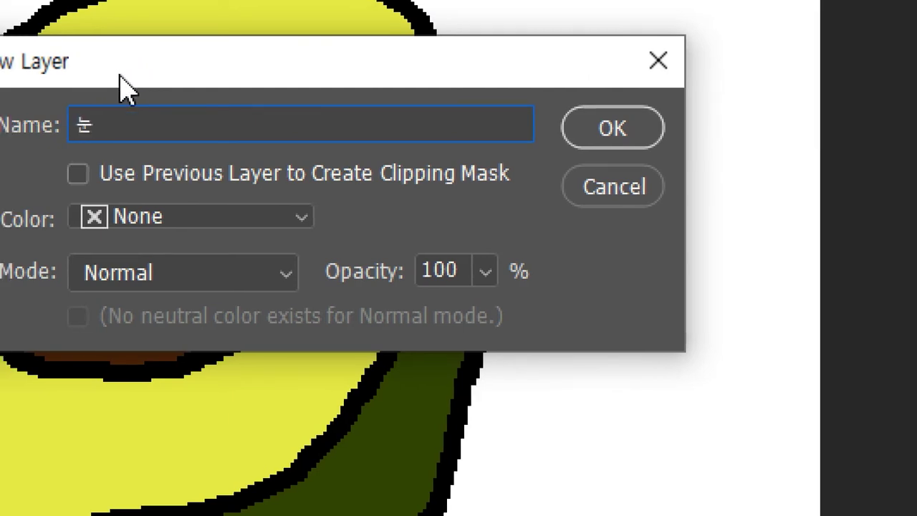
key(Return)
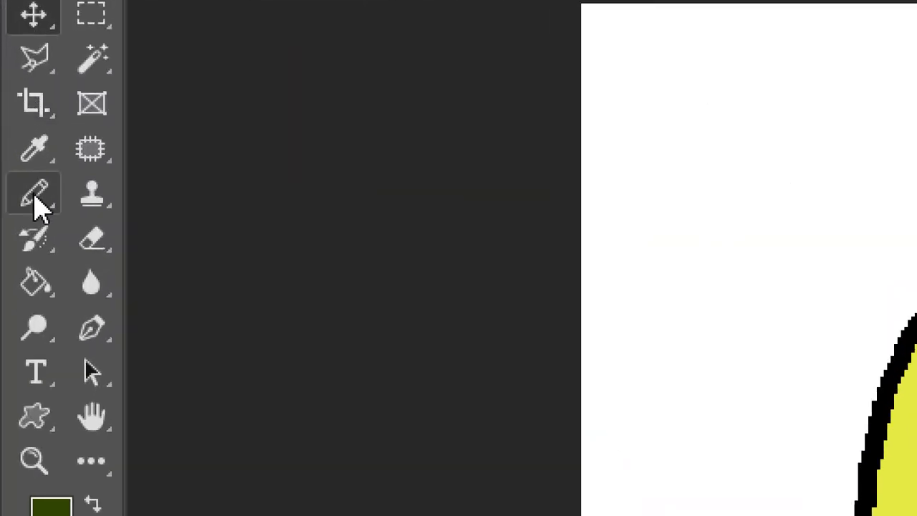
Step: Enlarge the Pencil tip to about half the seed's height and make white the foreground colour with black as background
click(36, 199)
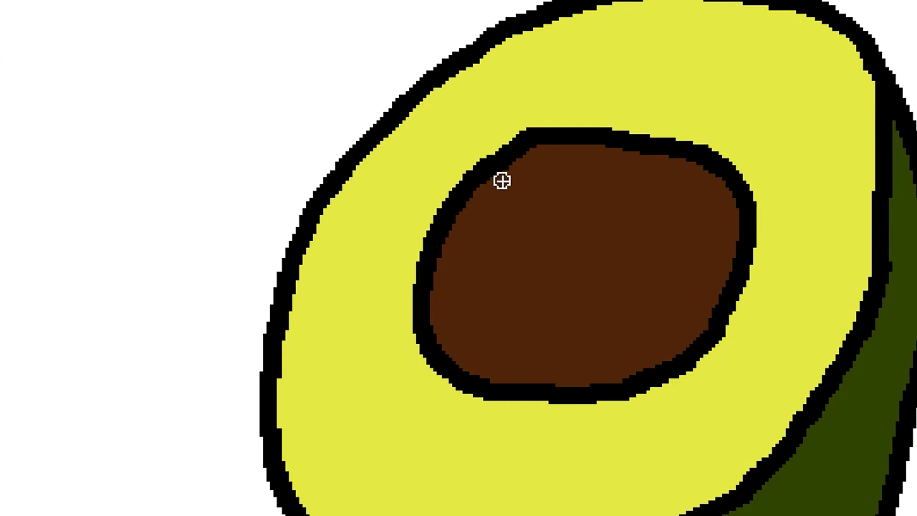
key(bracketright)
key(bracketright)
key(bracketright)
key(bracketright)
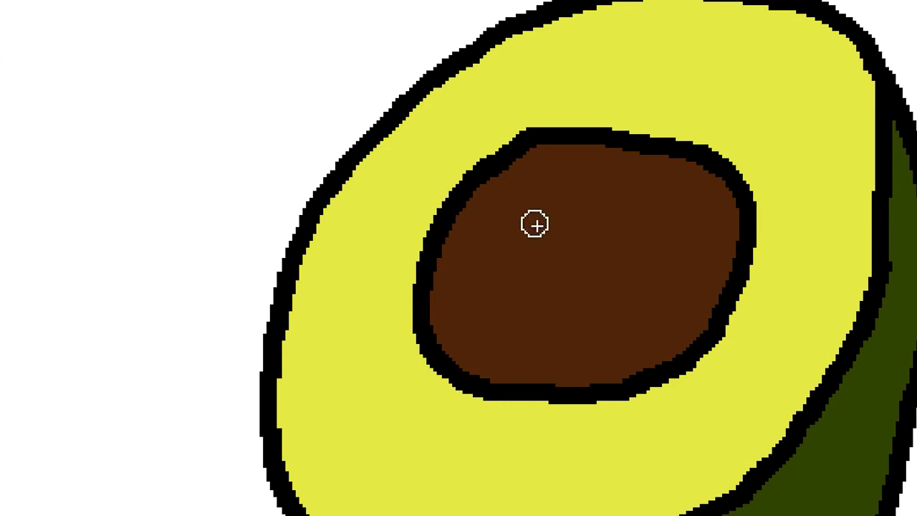
key(bracketright)
key(bracketright)
key(bracketright)
key(bracketright)
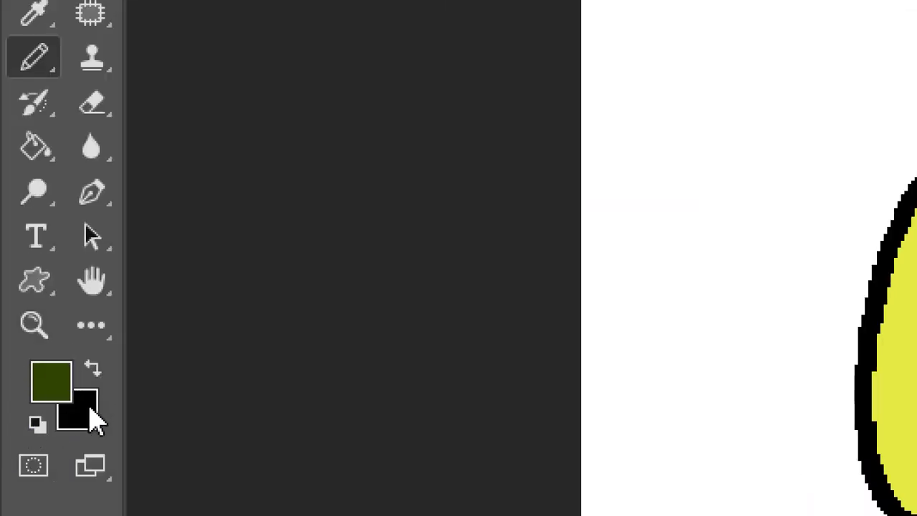
click(42, 427)
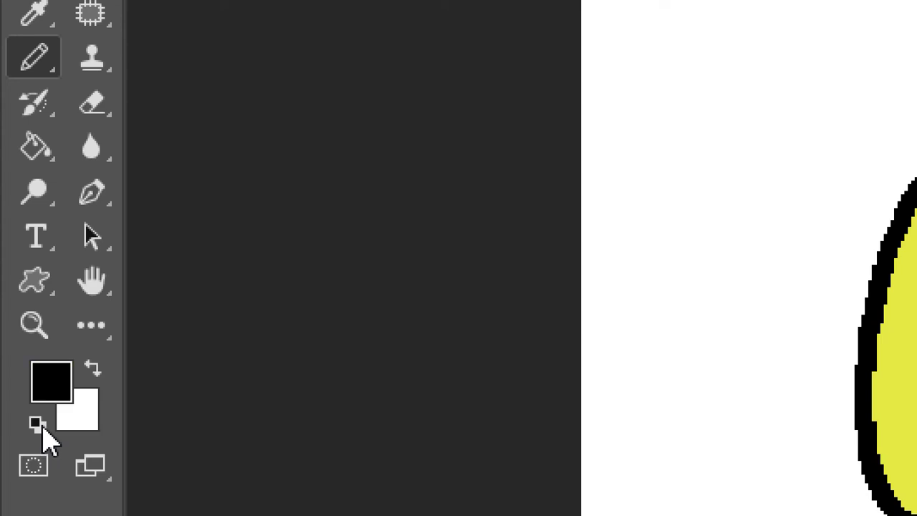
click(95, 377)
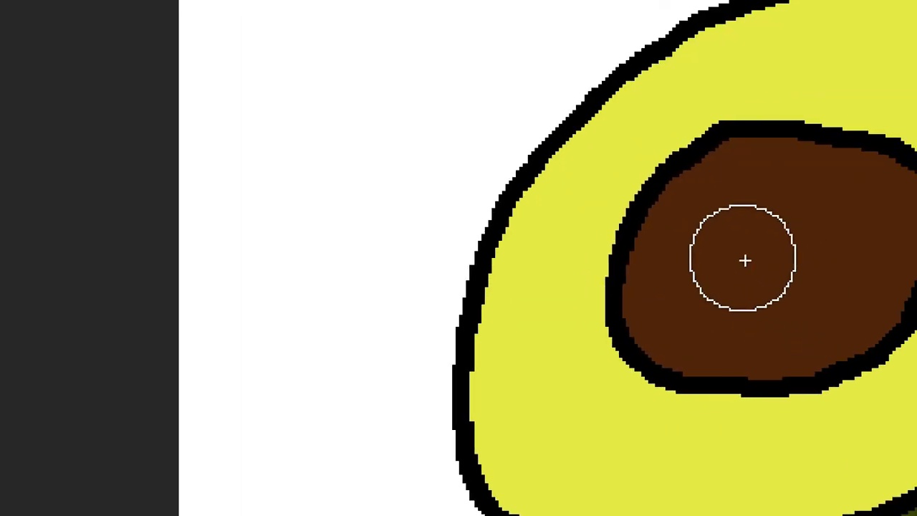
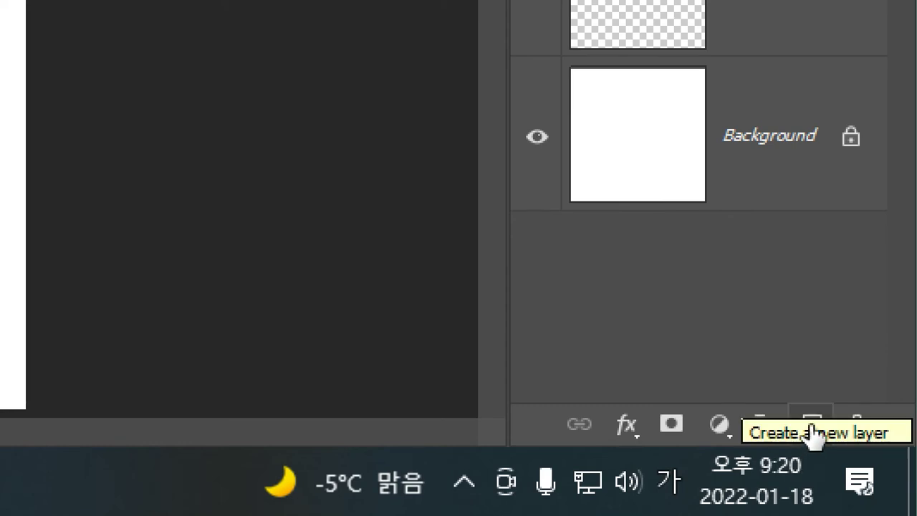
Step: Add a new layer named 눈검 above the 눈 layer for the pupils
click(810, 432)
double_click(745, 10)
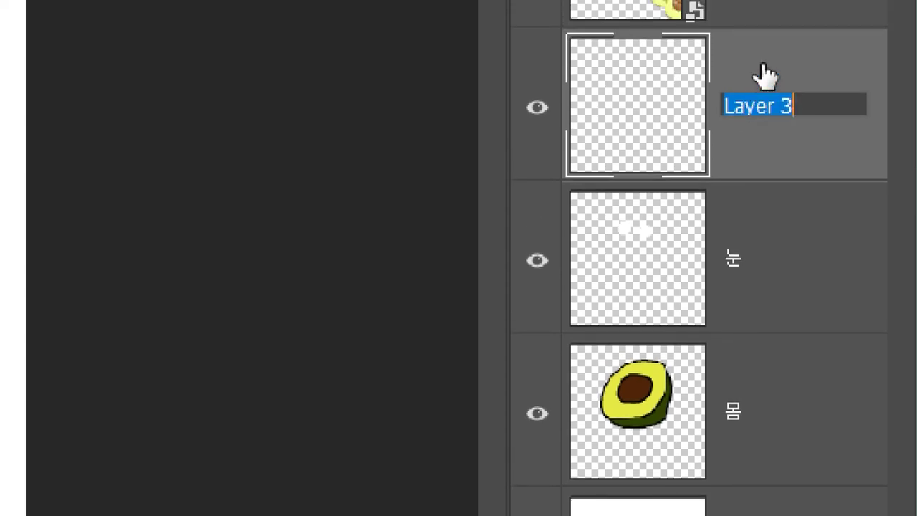
text(눈검)
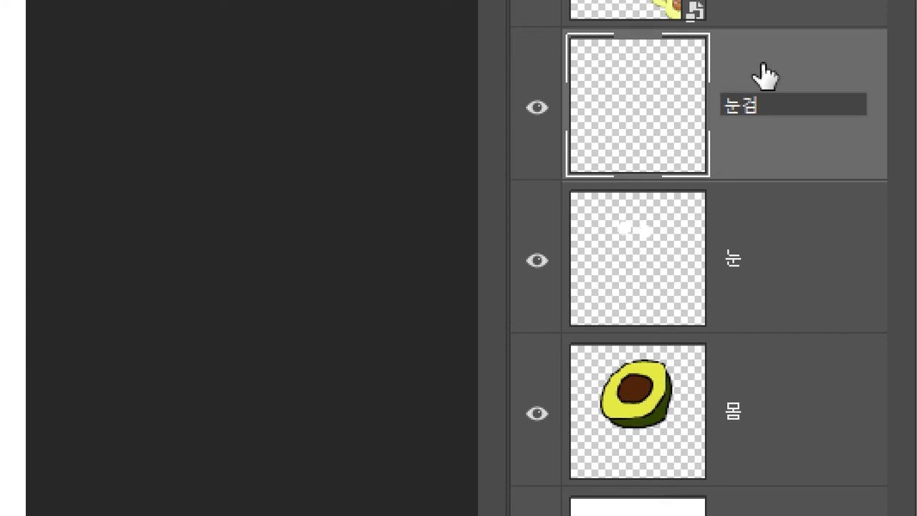
key(Return)
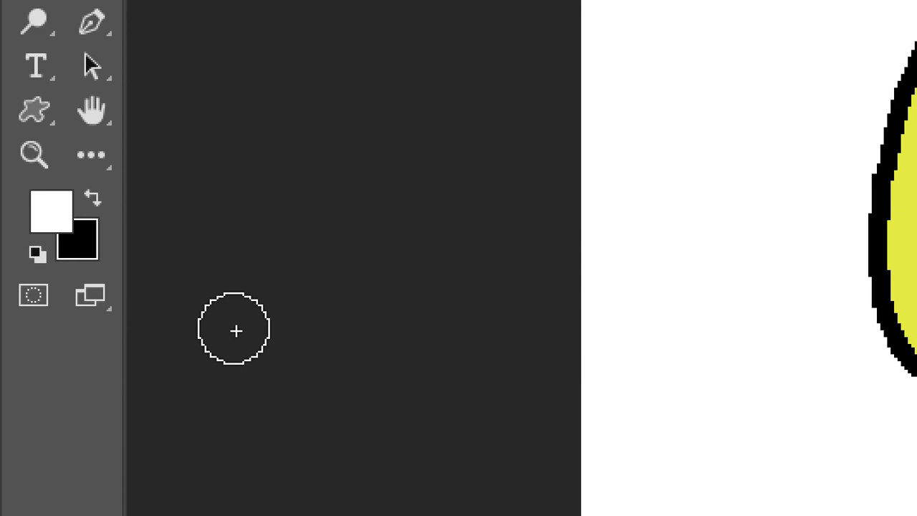
Step: Make black the foreground colour and stamp a 20 px pupil on the left part of each white eye
key(x)
key(x)
key(x)
key(x)
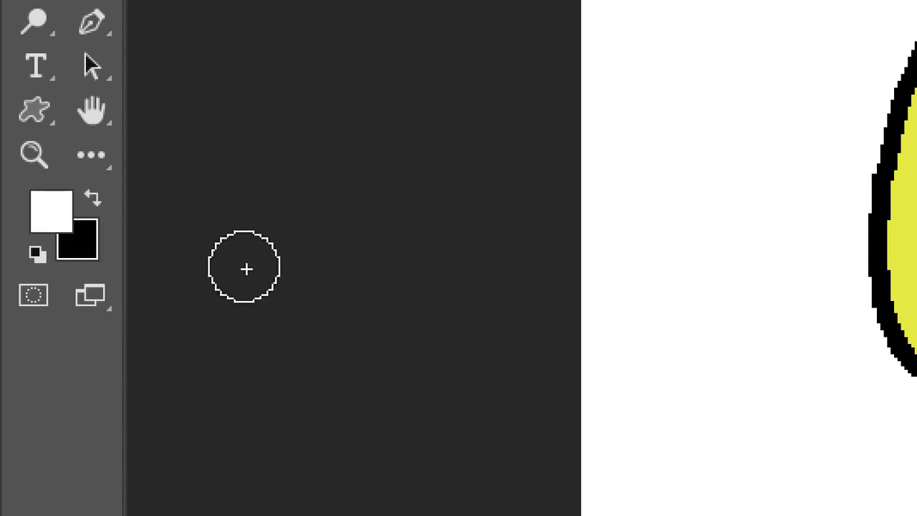
click(99, 202)
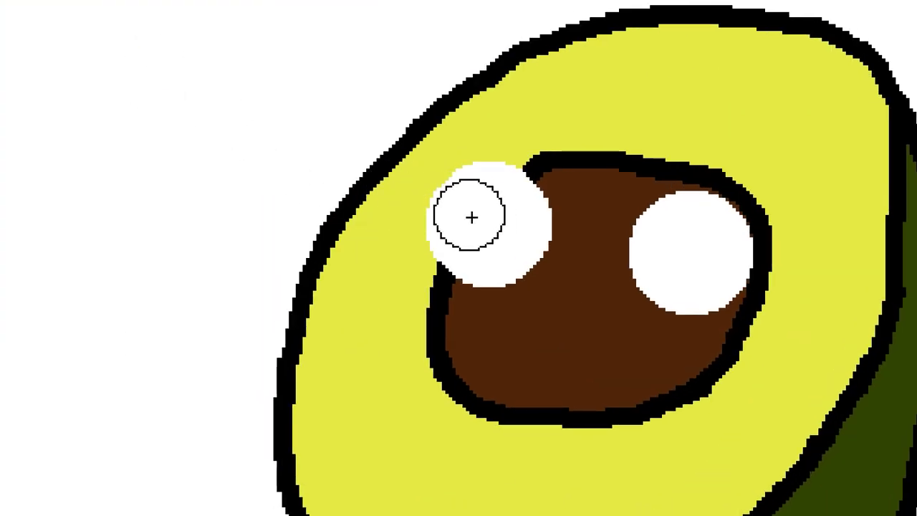
key(bracketright)
key(bracketright)
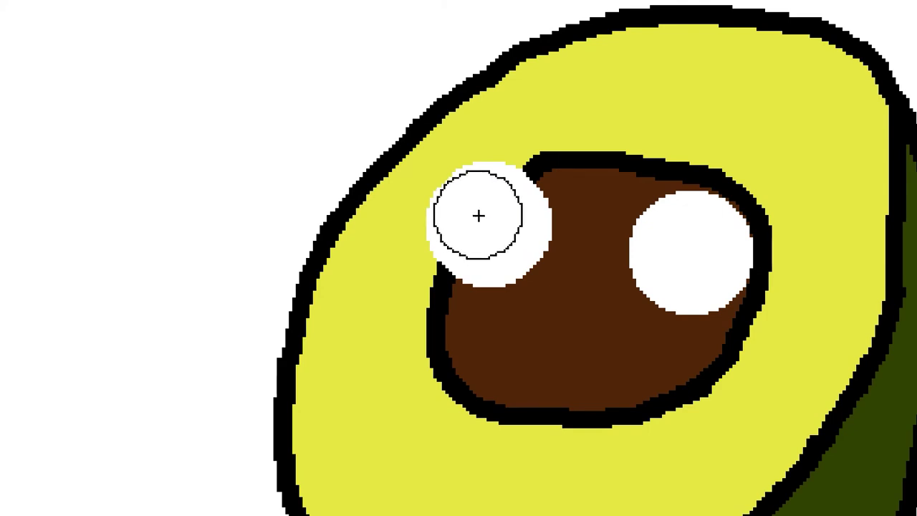
key(bracketleft)
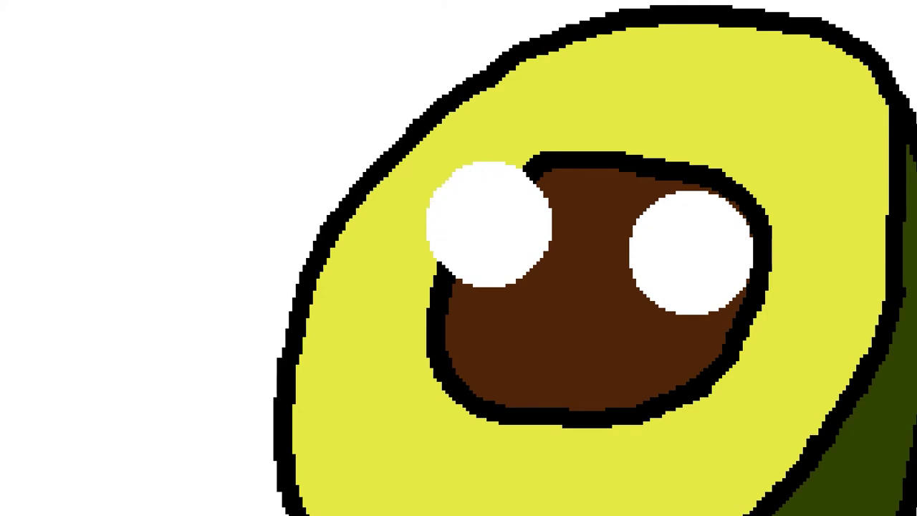
click(474, 215)
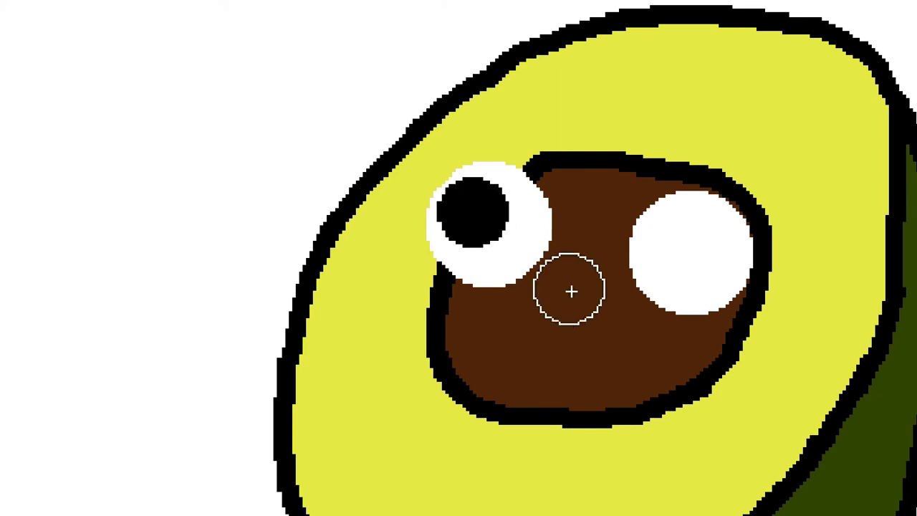
click(674, 246)
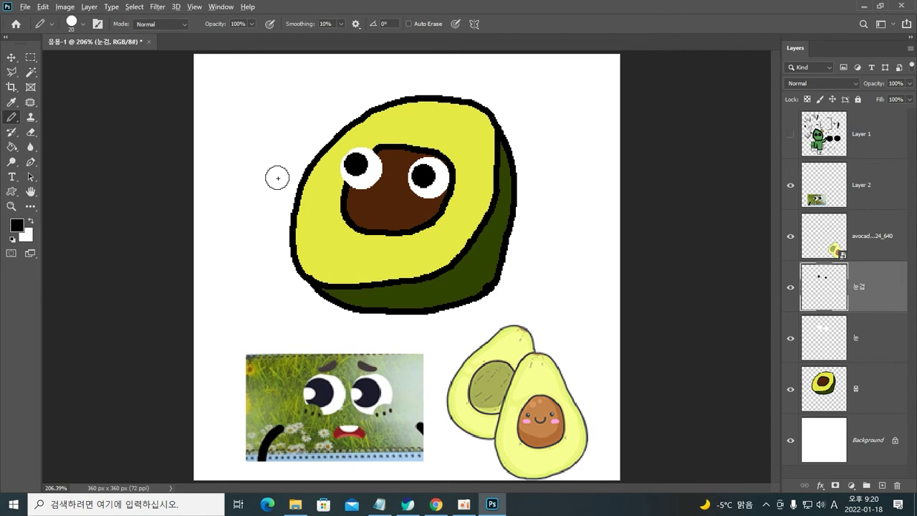
Step: Enlarge the Pencil tip to 25 px and stamp a larger black pupil over the one in each eye
key(bracketright)
key(ctrl+plus)
key(ctrl+plus)
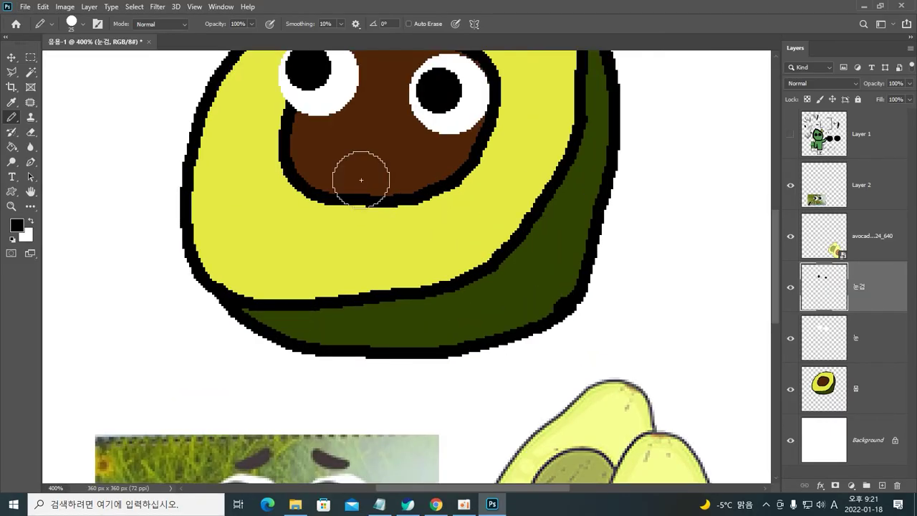
drag(358, 196, 421, 289)
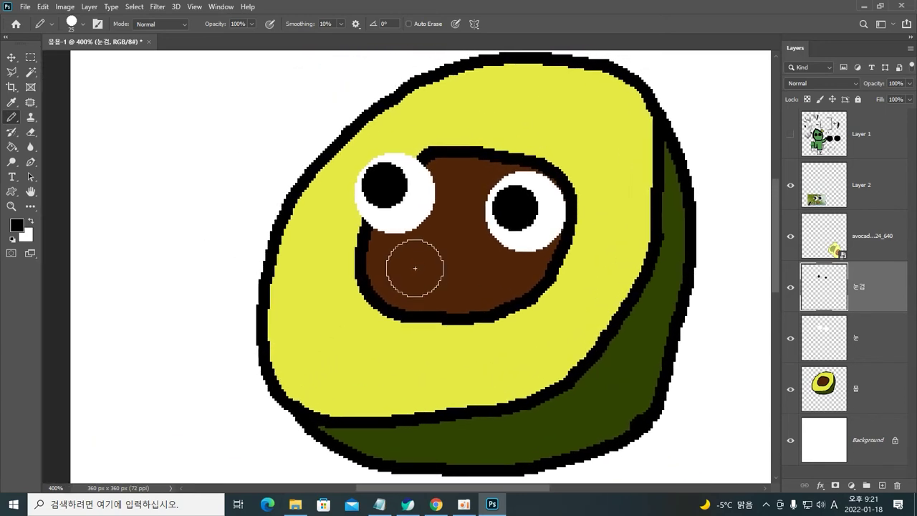
key(ctrl+plus)
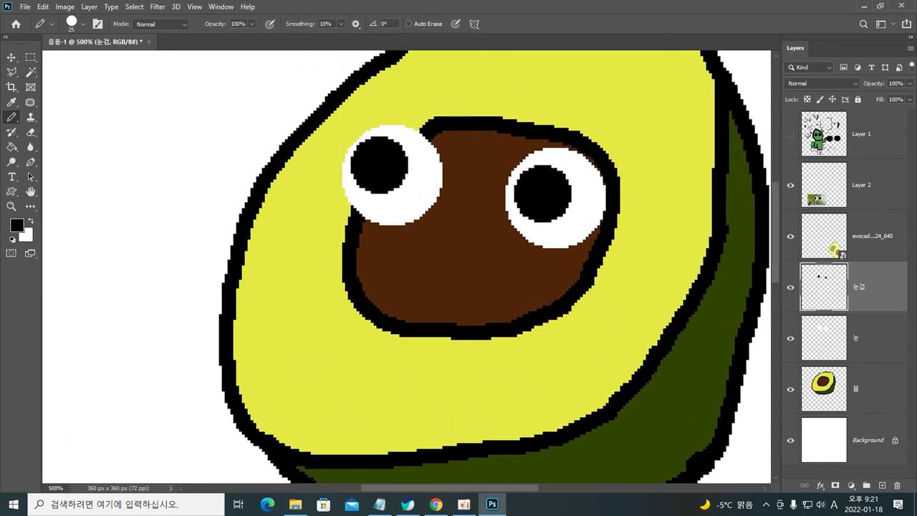
key(v)
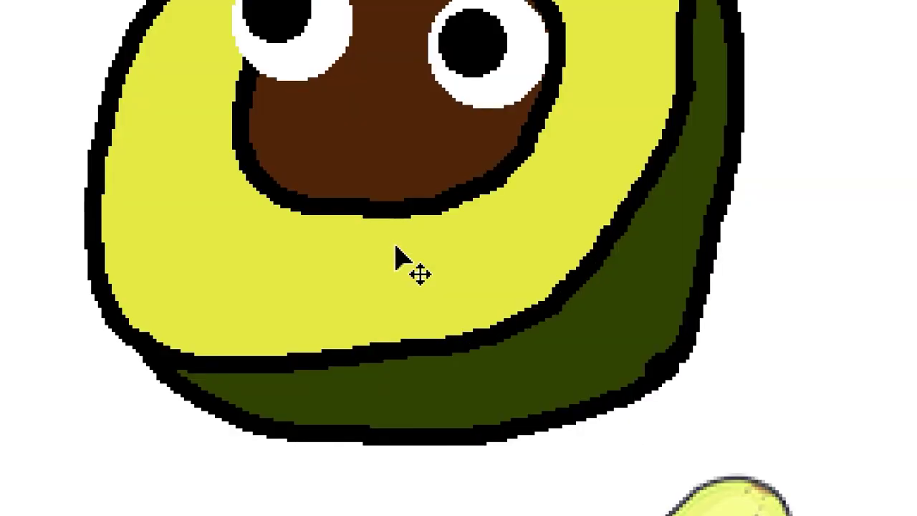
key(b)
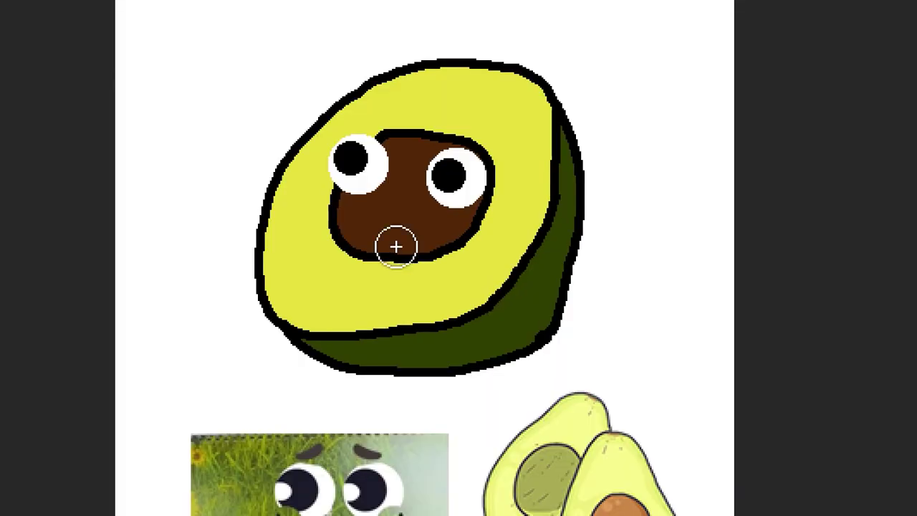
key(h)
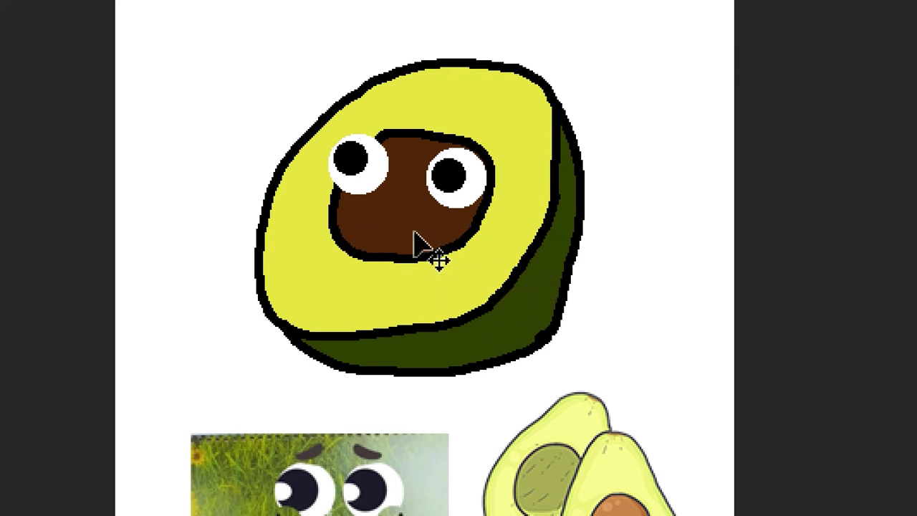
scroll(420, 245, up, 1)
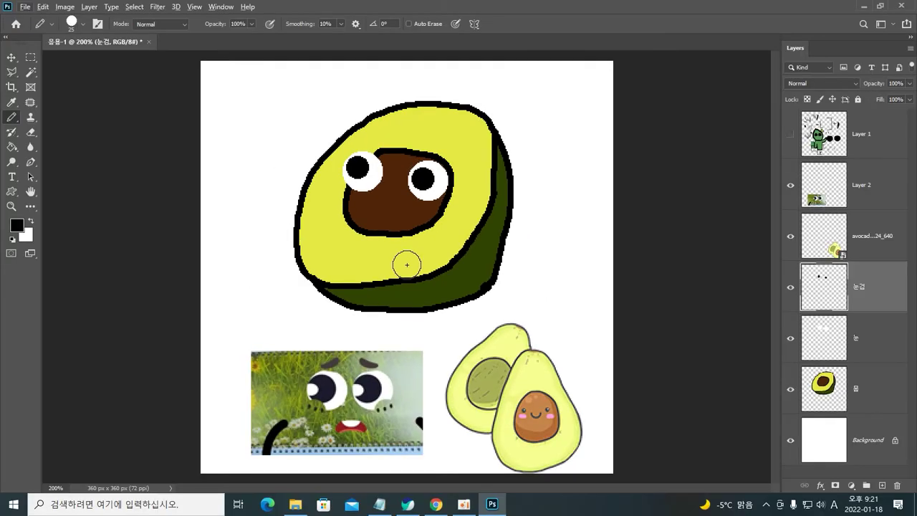
scroll(407, 265, up, 1)
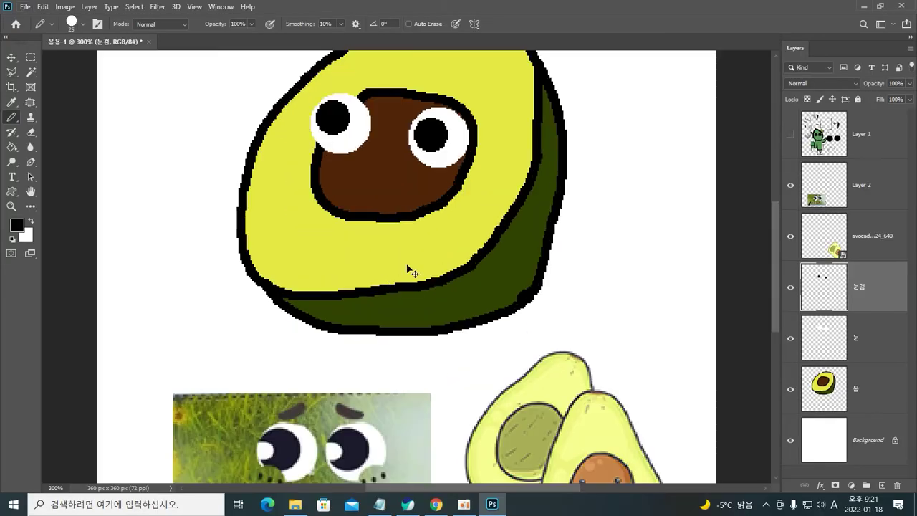
drag(405, 262, 426, 313)
scroll(430, 313, up, 1)
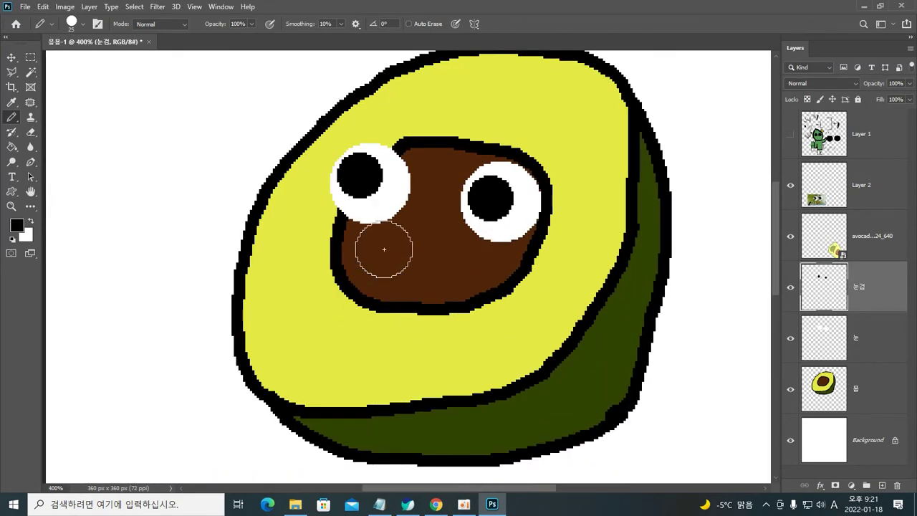
click(360, 180)
click(490, 199)
click(490, 199)
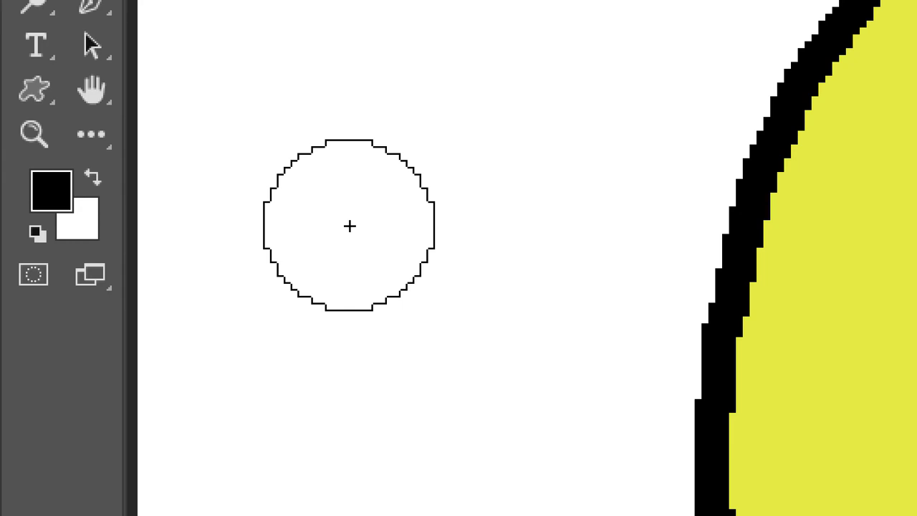
Step: Swap the foreground and background colours so that white is the drawing colour
key(x)
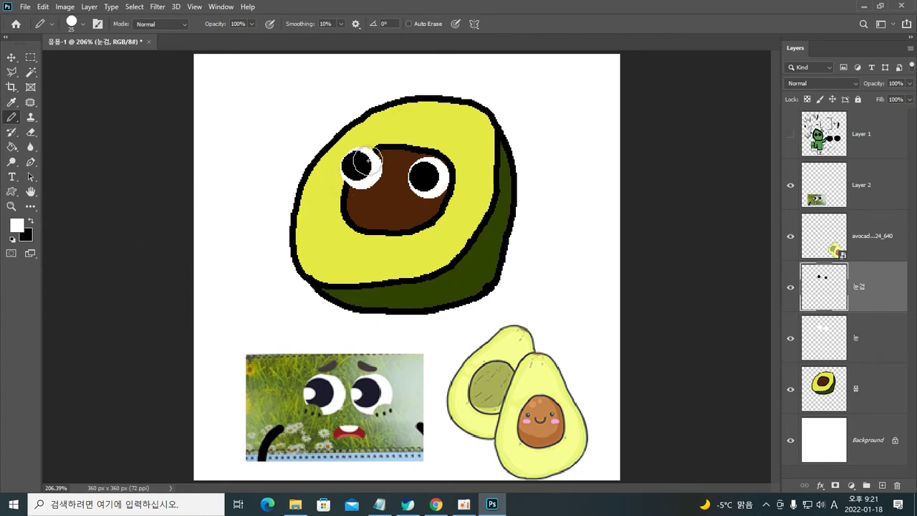
key(ctrl+plus)
key(ctrl+plus)
drag(349, 174, 389, 298)
key(ctrl+plus)
key(ctrl+plus)
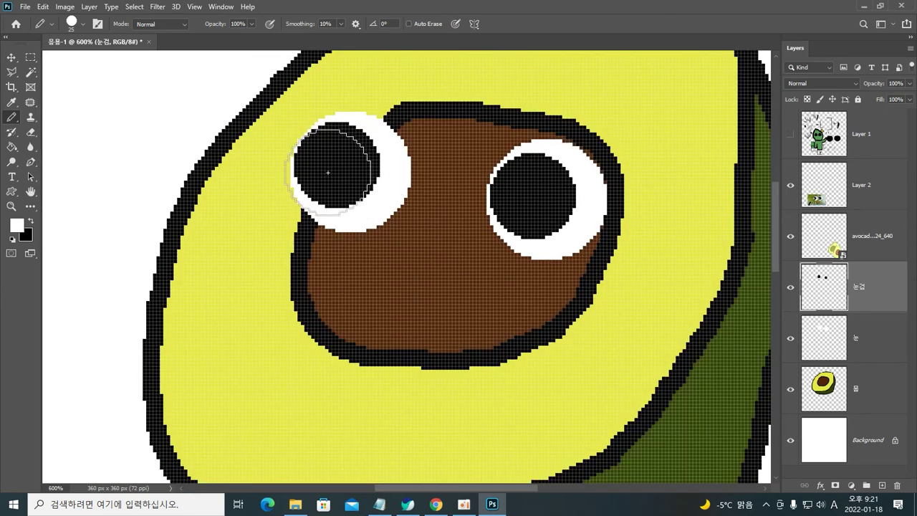
Step: Try an 8 px white highlight in the upper left of the left eye's pupil, and undo it
key(bracketleft)
key(bracketleft)
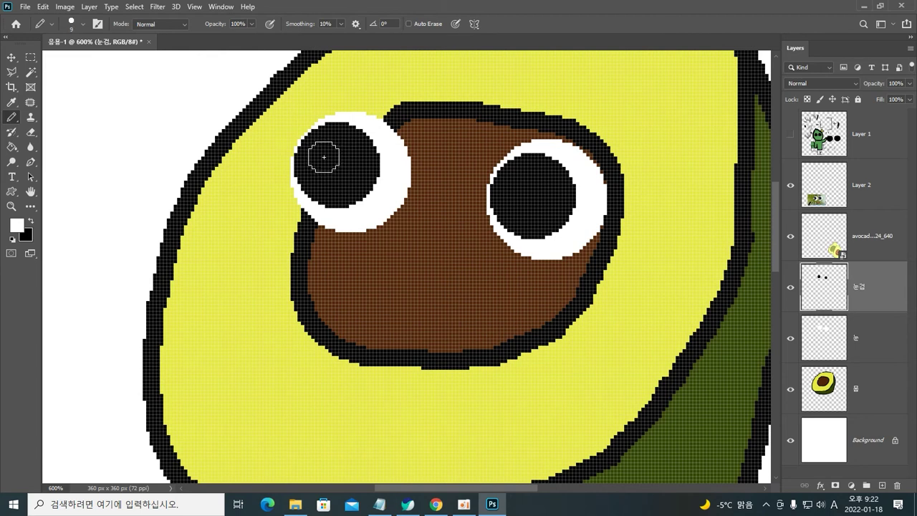
key(bracketleft)
key(bracketleft)
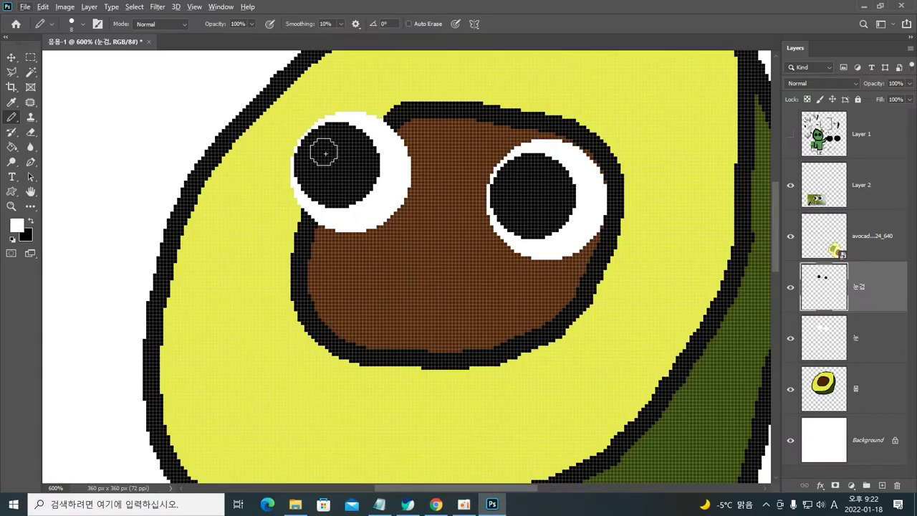
click(781, 29)
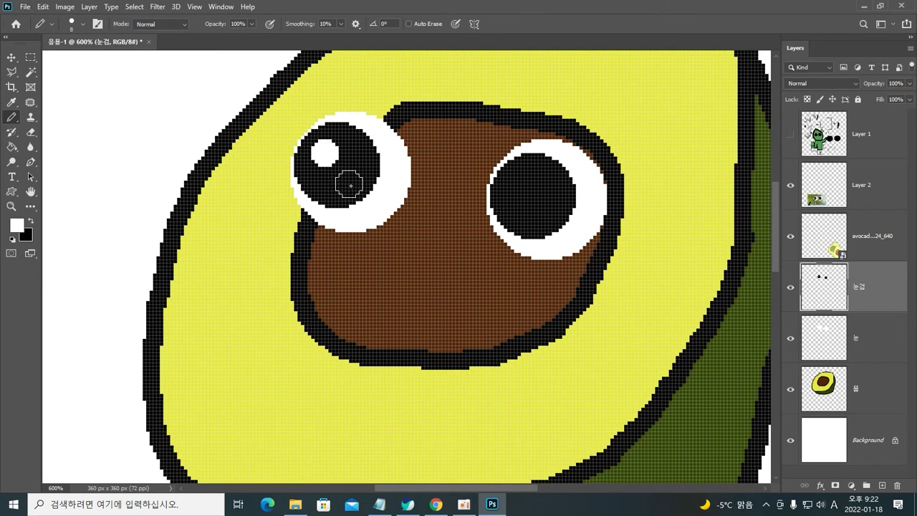
key(p)
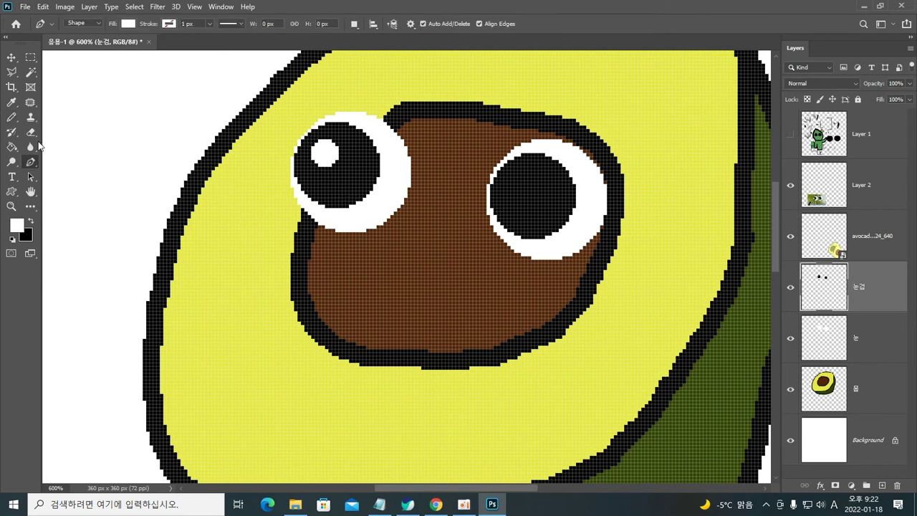
click(11, 116)
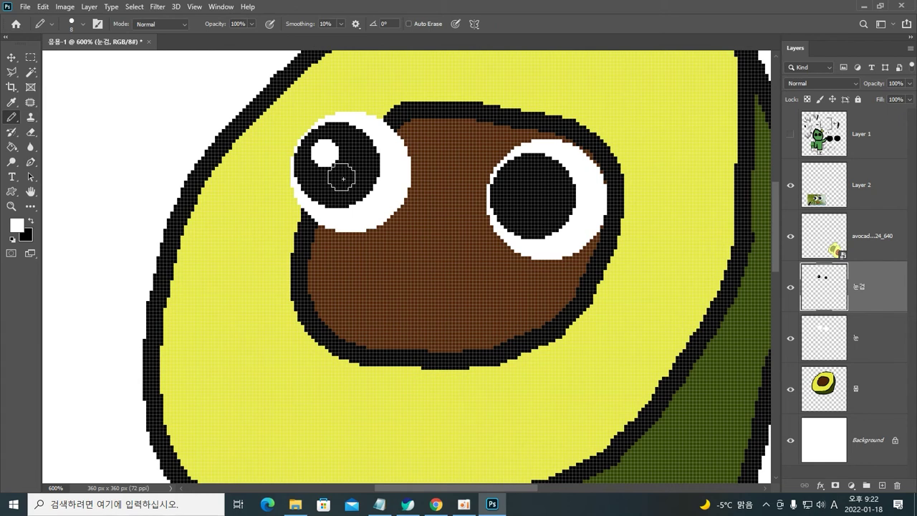
key(bracketleft)
key(ctrl+z)
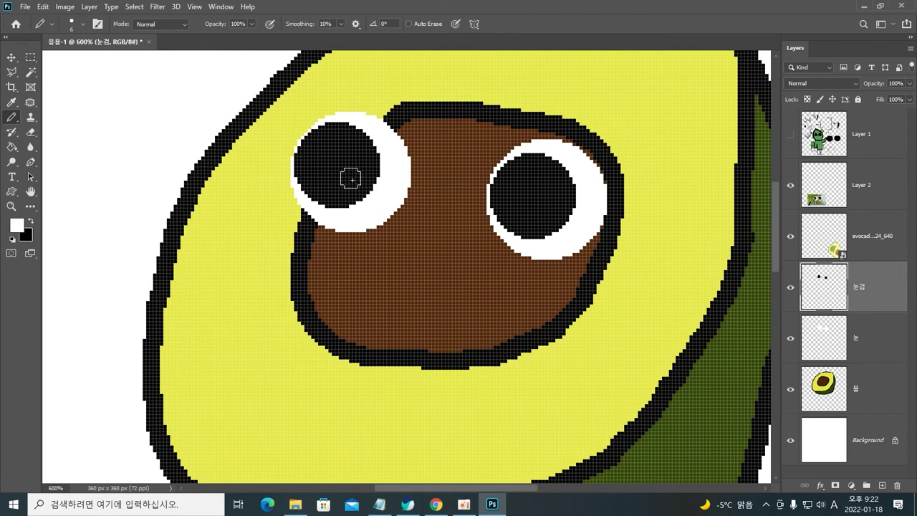
Step: Set the Pencil tip to 10 px and stamp a round white highlight in the upper left of both pupils
key(bracketright)
key(bracketright)
key(bracketright)
click(328, 153)
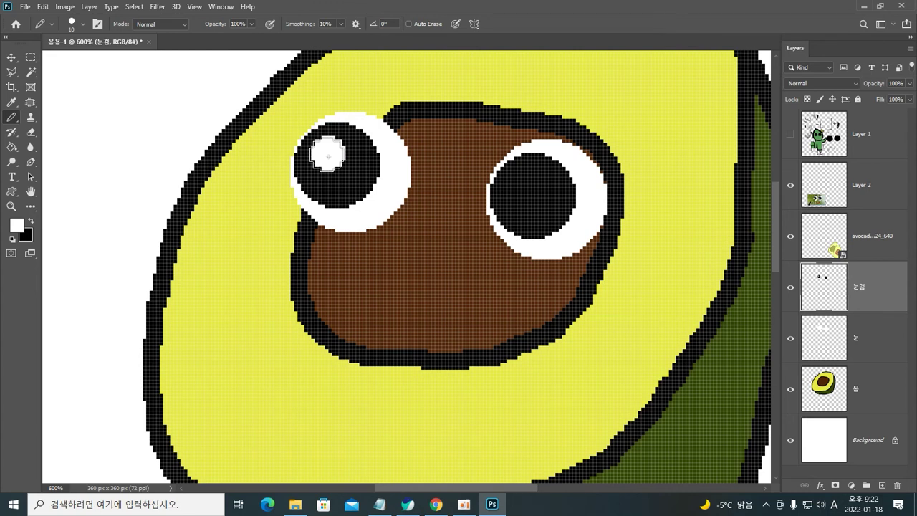
click(521, 186)
Step: Reduce the Pencil tip to 5 px and stamp a small white highlight in the lower right of both pupils
key(bracketleft)
key(bracketleft)
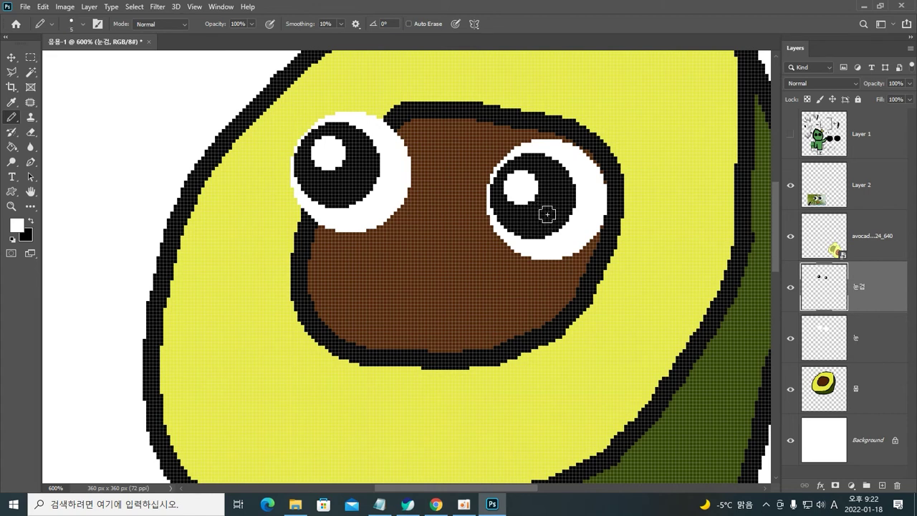
click(546, 215)
click(348, 184)
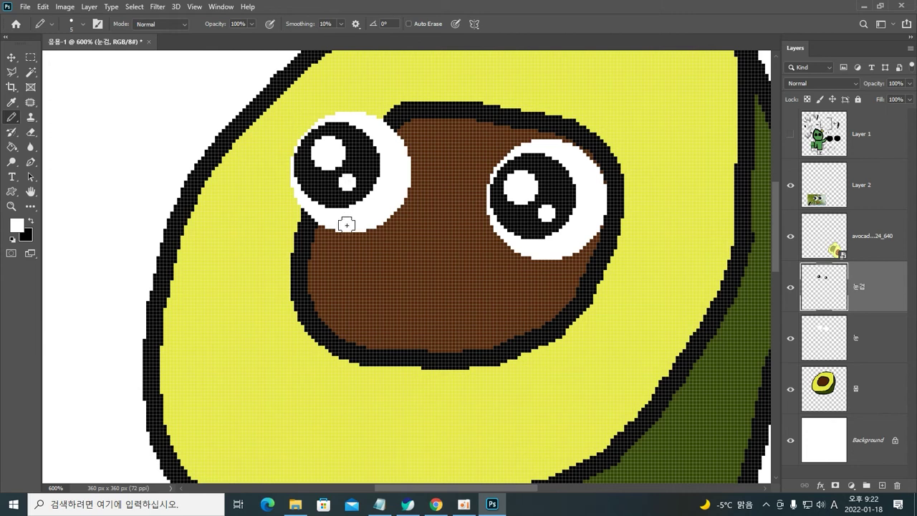
Step: Shift both pupils on the 눈검 layer slightly left to meet the left edges of the eye whites
click(12, 57)
mouse_move(336, 170)
mouse_down()
mouse_move(358, 152)
mouse_move(361, 177)
mouse_move(326, 166)
mouse_move(372, 159)
mouse_move(337, 169)
mouse_move(377, 175)
mouse_move(350, 169)
mouse_move(364, 175)
mouse_move(335, 178)
mouse_up()
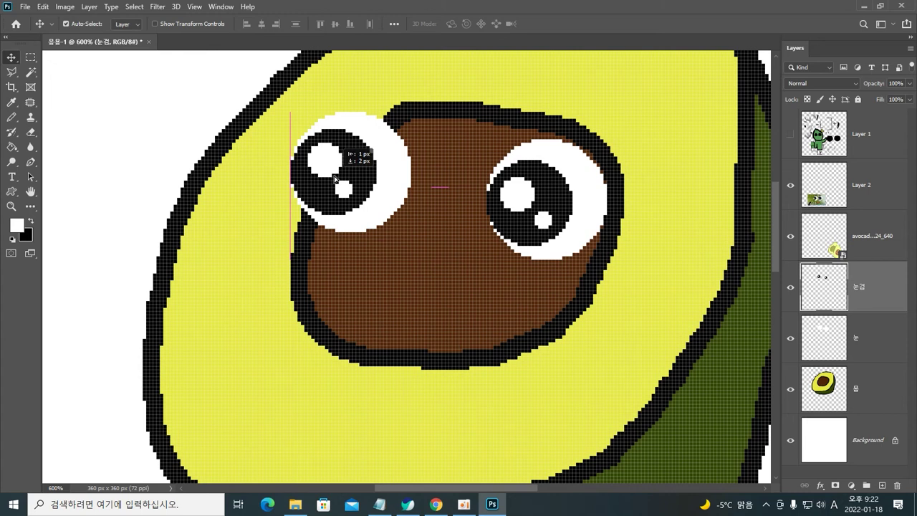
mouse_move(335, 179)
mouse_down()
mouse_move(351, 169)
mouse_move(335, 163)
mouse_move(351, 170)
mouse_move(347, 157)
mouse_move(359, 161)
mouse_move(337, 172)
mouse_move(362, 171)
mouse_move(330, 172)
mouse_move(375, 170)
mouse_move(333, 171)
mouse_up()
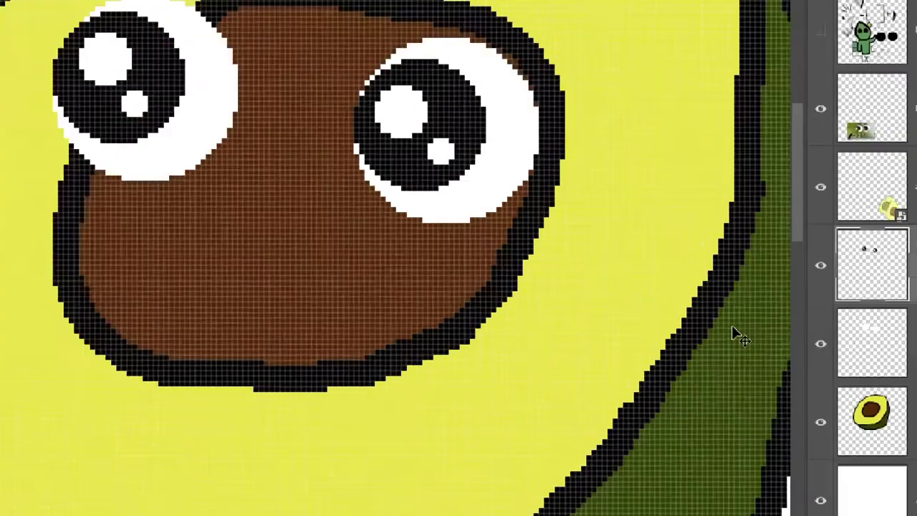
Step: Move the face reference picture slightly up and towards the avocado reference, and select the 눈검 layer
key(ctrl+0)
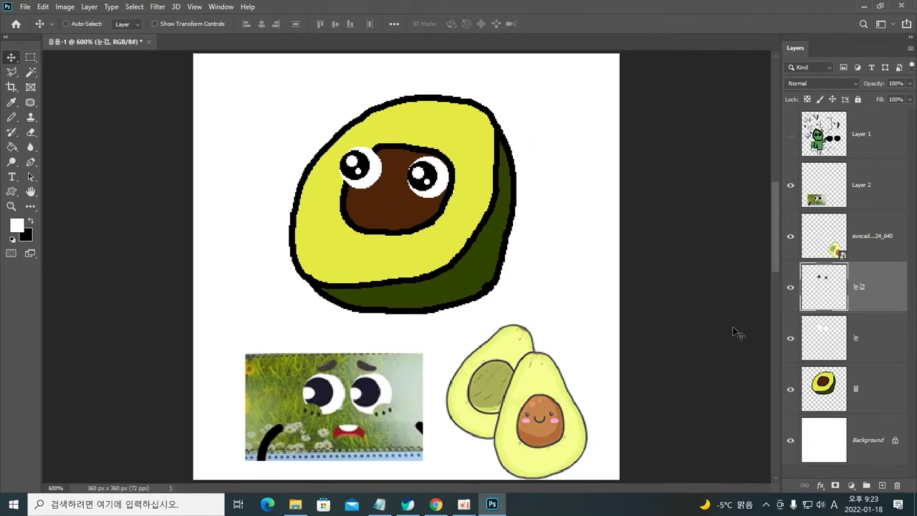
drag(382, 431, 397, 413)
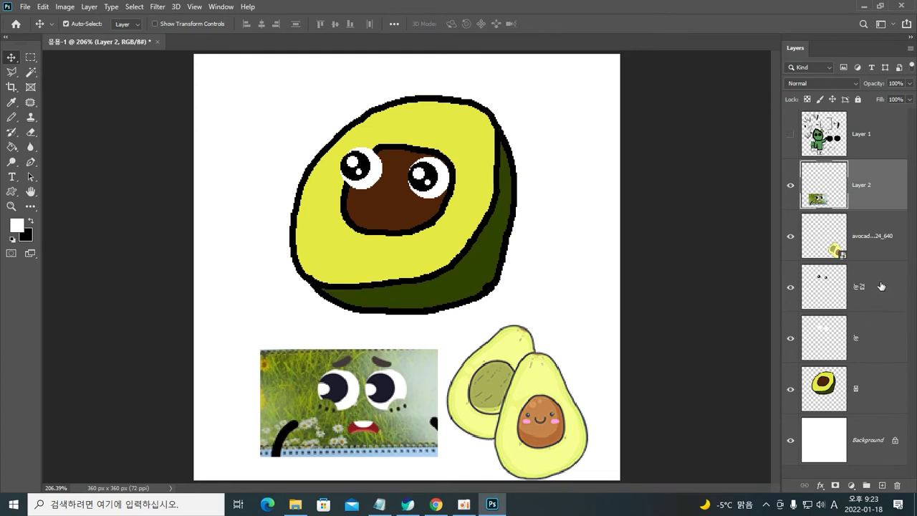
click(421, 182)
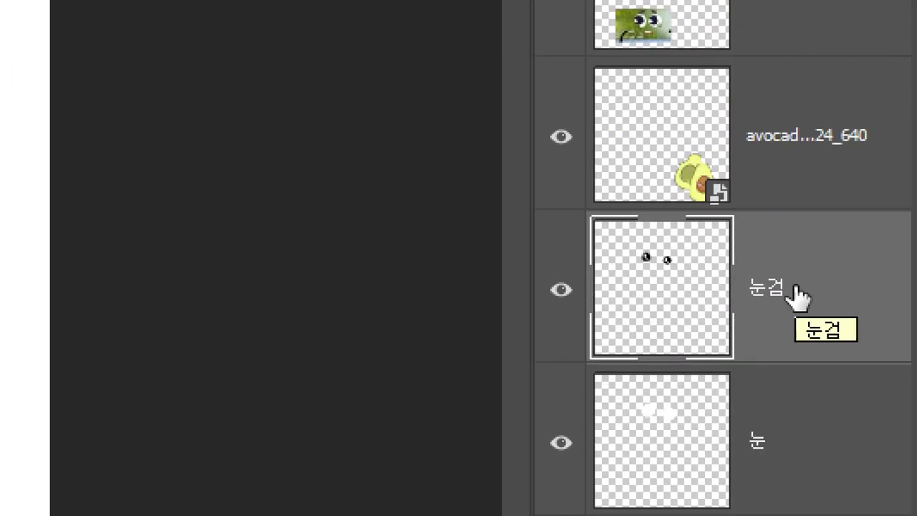
Step: Create a new layer named 입 directly above the avocado body layer 몸
click(800, 454)
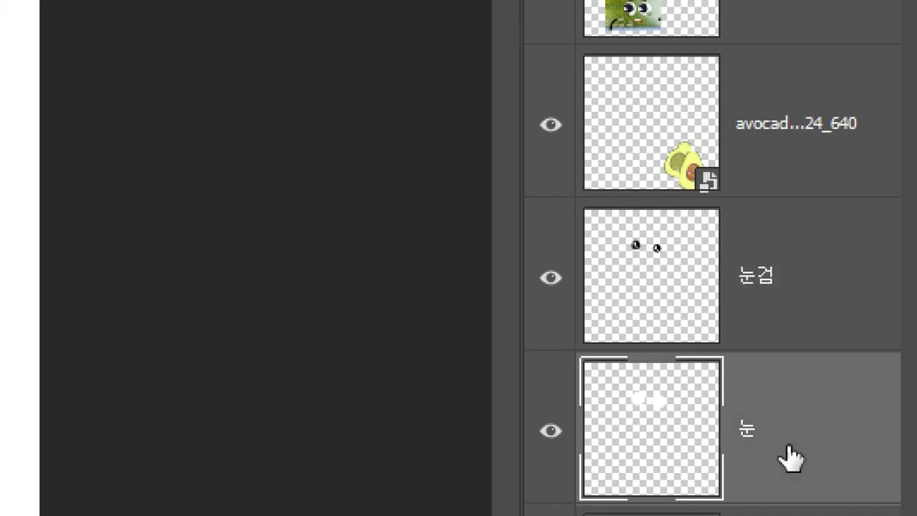
click(793, 287)
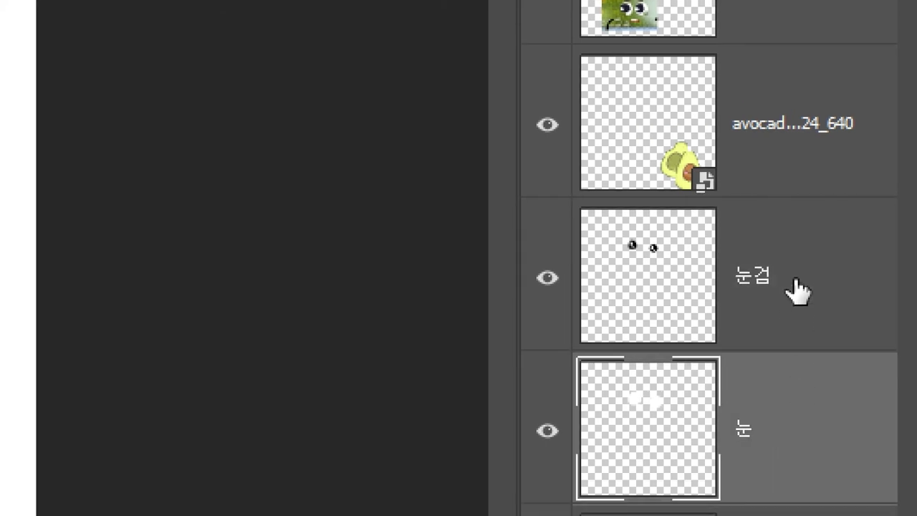
click(795, 291)
click(787, 417)
click(792, 383)
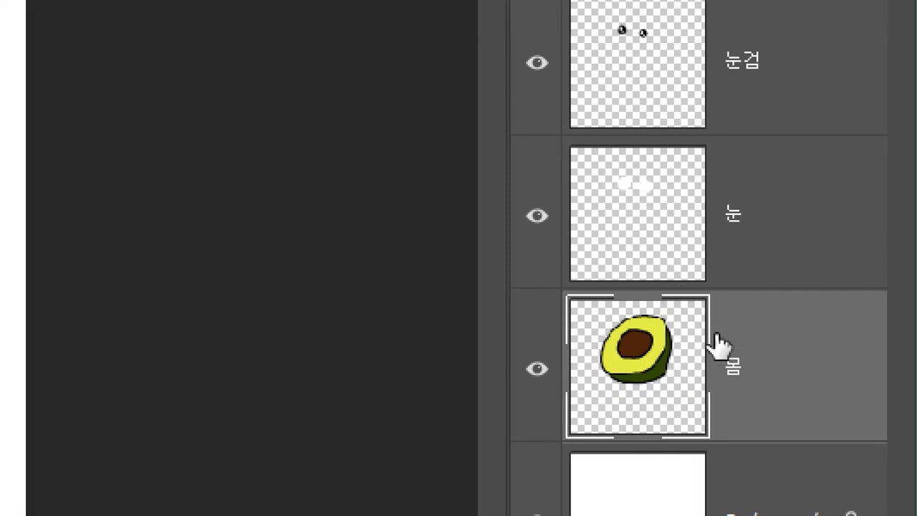
key(ctrl+shift+n)
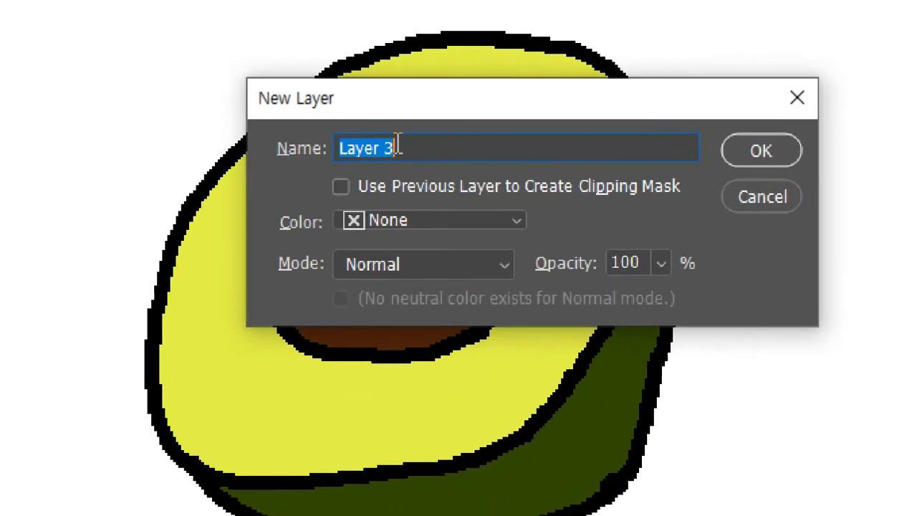
text(d)
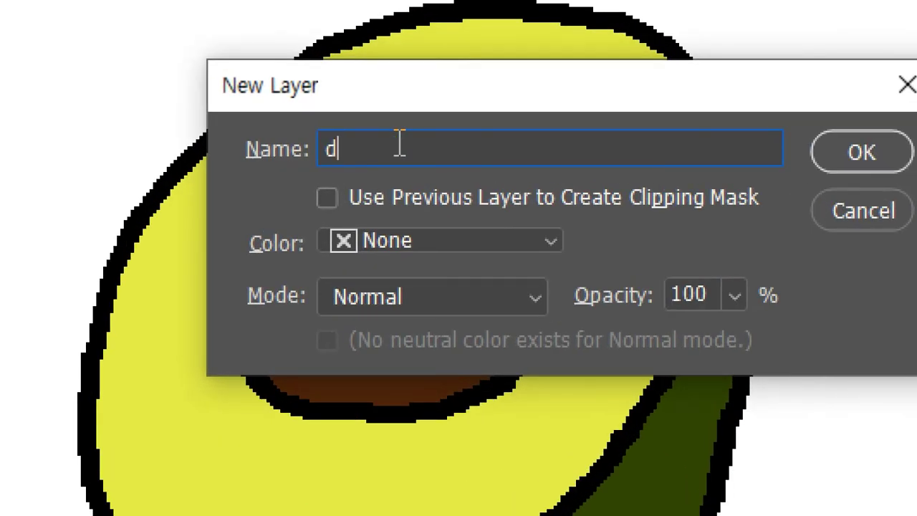
text(lq)
key(Return)
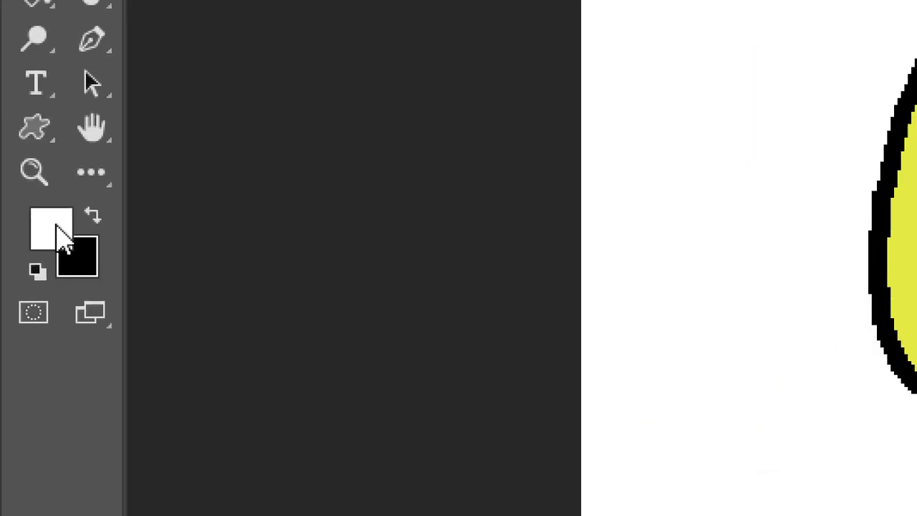
Step: Set the foreground colour to bright red with hue 0°, saturation 98% and brightness 98%
click(18, 226)
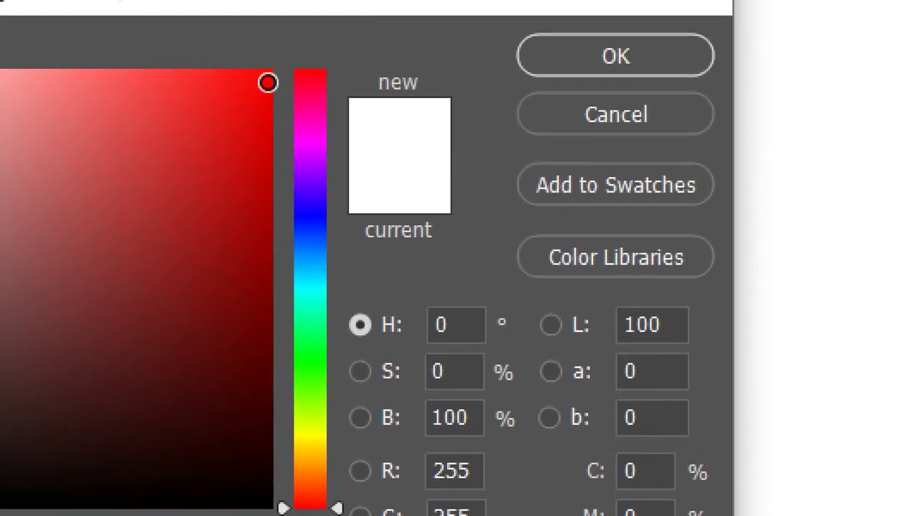
click(265, 78)
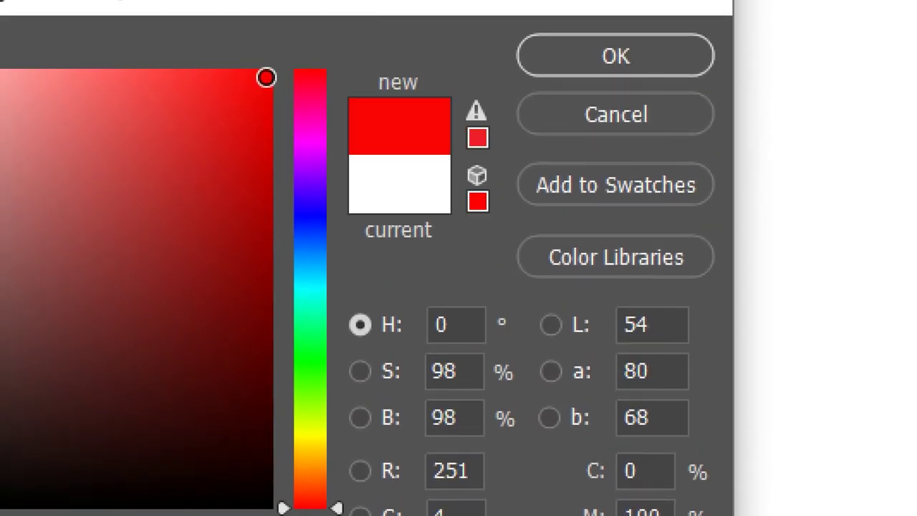
click(564, 68)
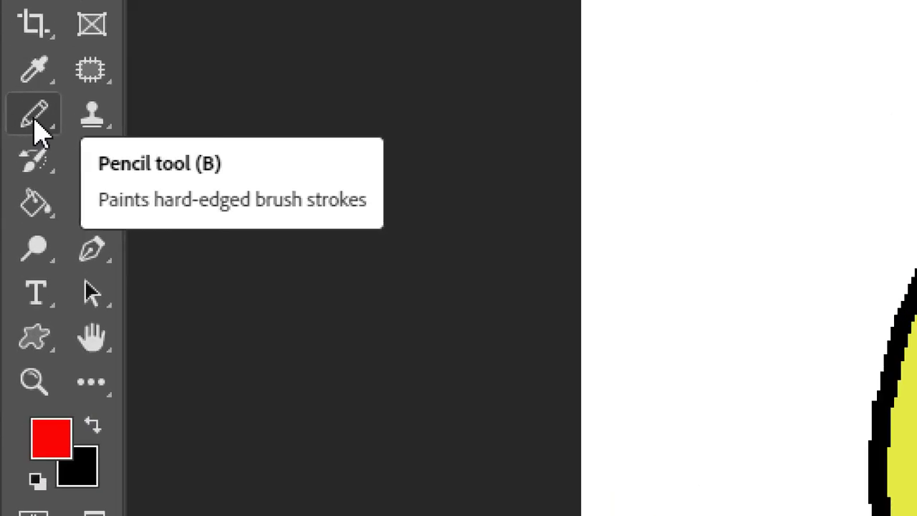
Step: Draw a filled red open mouth with the Pencil below the eyes, across the lower part of the brown seed
click(34, 116)
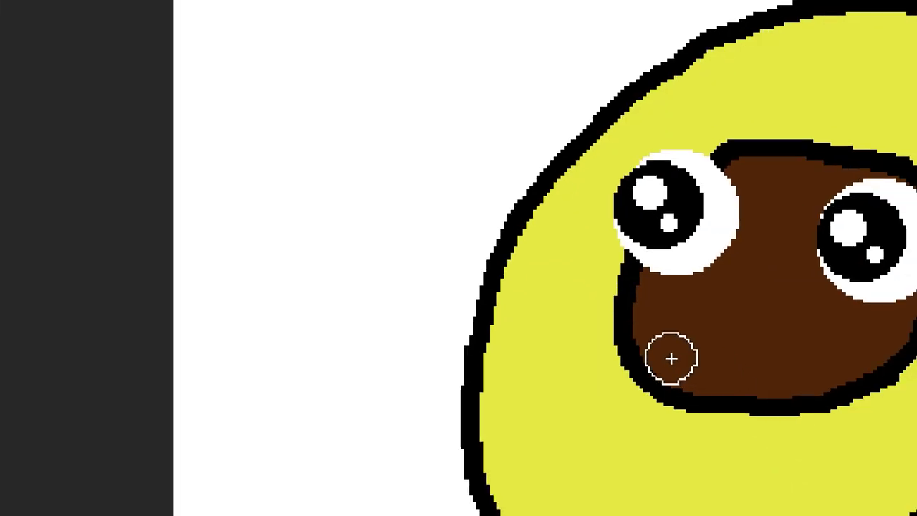
mouse_move(623, 324)
mouse_down()
mouse_move(678, 375)
mouse_move(860, 385)
mouse_up()
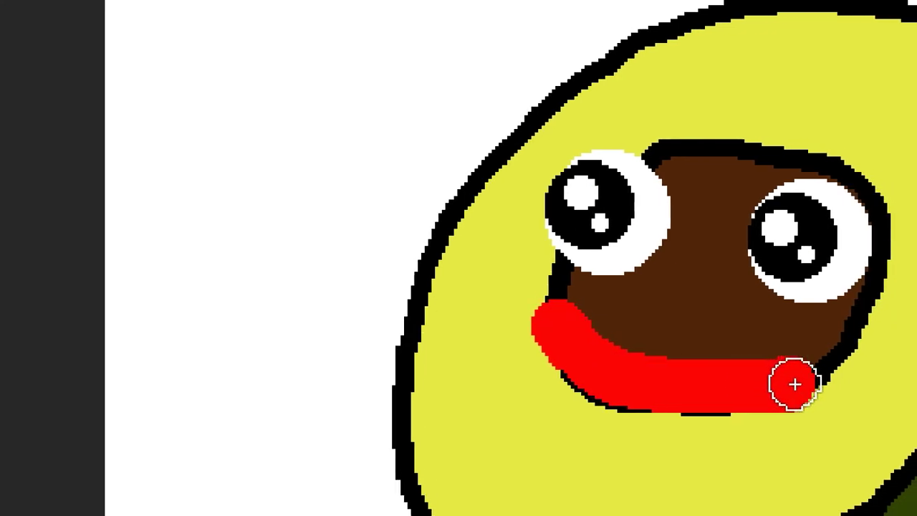
key(ctrl+z)
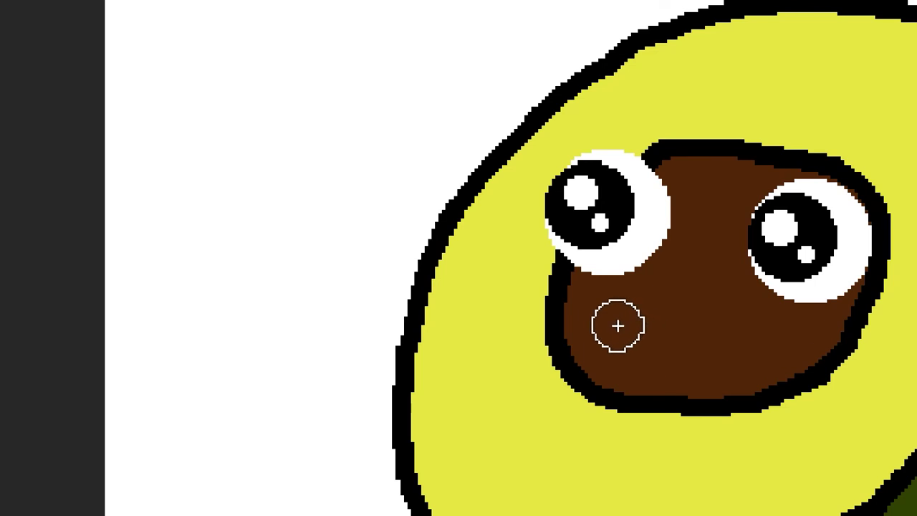
mouse_move(590, 322)
mouse_down()
mouse_move(776, 348)
mouse_move(776, 373)
mouse_move(746, 402)
mouse_move(665, 418)
mouse_move(610, 393)
mouse_move(584, 335)
mouse_move(603, 334)
mouse_move(622, 354)
mouse_move(618, 363)
mouse_move(649, 362)
mouse_move(633, 374)
mouse_move(659, 362)
mouse_move(648, 384)
mouse_move(683, 367)
mouse_move(664, 384)
mouse_move(712, 368)
mouse_move(689, 383)
mouse_move(729, 366)
mouse_move(706, 388)
mouse_move(747, 374)
mouse_move(652, 389)
mouse_move(702, 388)
mouse_up()
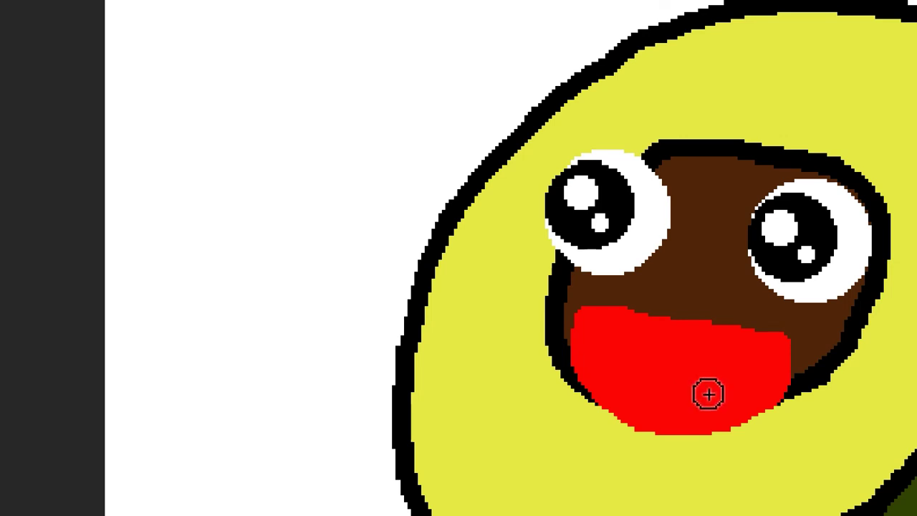
Step: Centre the pupils in the eye whites and shift the red mouth slightly down and left over the seed's lower edge
key(v)
mouse_move(707, 352)
mouse_down()
mouse_move(765, 390)
mouse_move(708, 411)
mouse_move(681, 340)
mouse_move(681, 380)
mouse_move(718, 374)
mouse_move(675, 327)
mouse_move(723, 394)
mouse_move(686, 409)
mouse_move(690, 377)
mouse_move(674, 376)
mouse_move(702, 380)
mouse_move(688, 395)
mouse_move(700, 364)
mouse_move(690, 383)
mouse_up()
mouse_move(640, 232)
mouse_down()
mouse_move(619, 226)
mouse_move(635, 222)
mouse_move(627, 226)
mouse_up()
drag(702, 396, 715, 372)
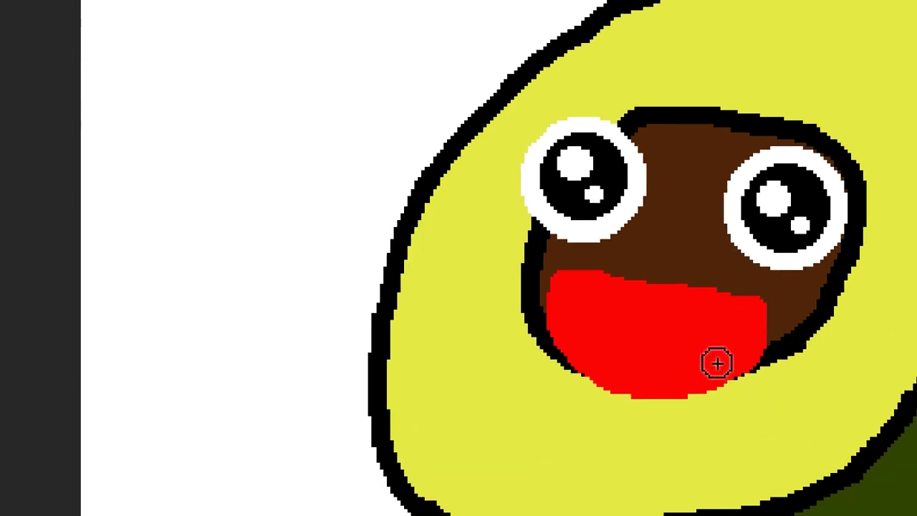
drag(712, 351, 691, 350)
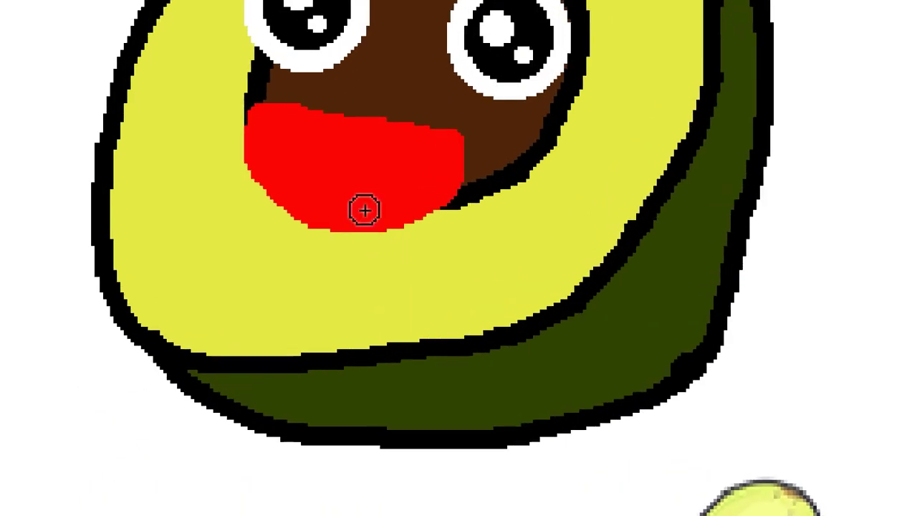
drag(351, 165, 372, 170)
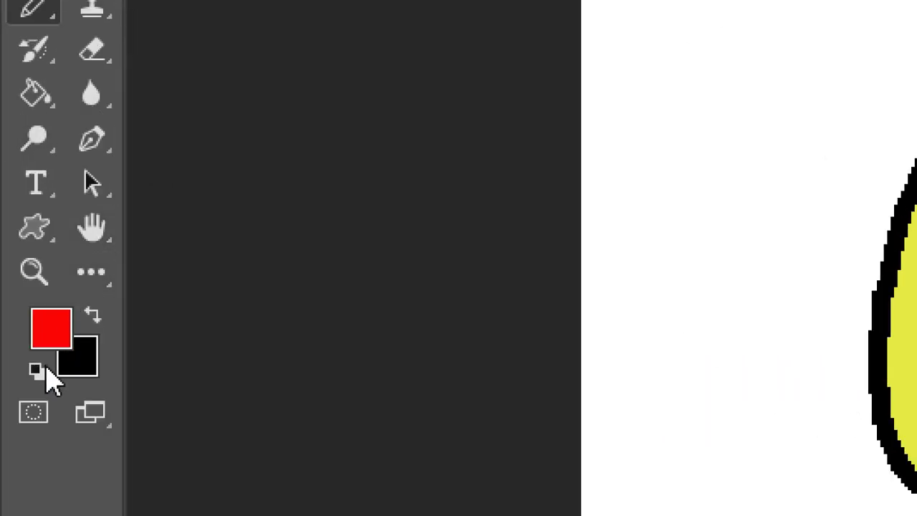
Step: Switch the foreground colour to white and pencil a band of teeth along the upper part of the red mouth
click(40, 369)
click(93, 315)
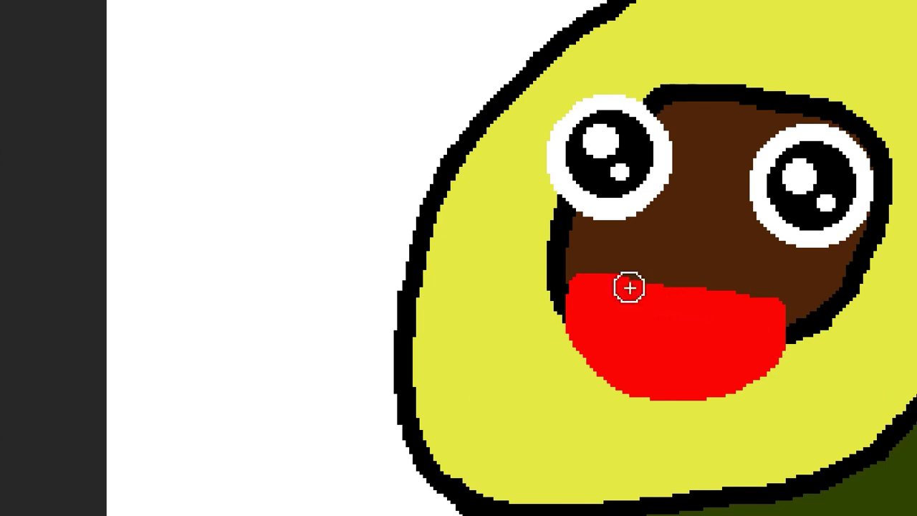
mouse_move(626, 286)
mouse_down()
mouse_move(664, 299)
mouse_move(724, 299)
mouse_move(637, 294)
mouse_move(661, 303)
mouse_move(741, 303)
mouse_move(708, 311)
mouse_move(681, 282)
mouse_up()
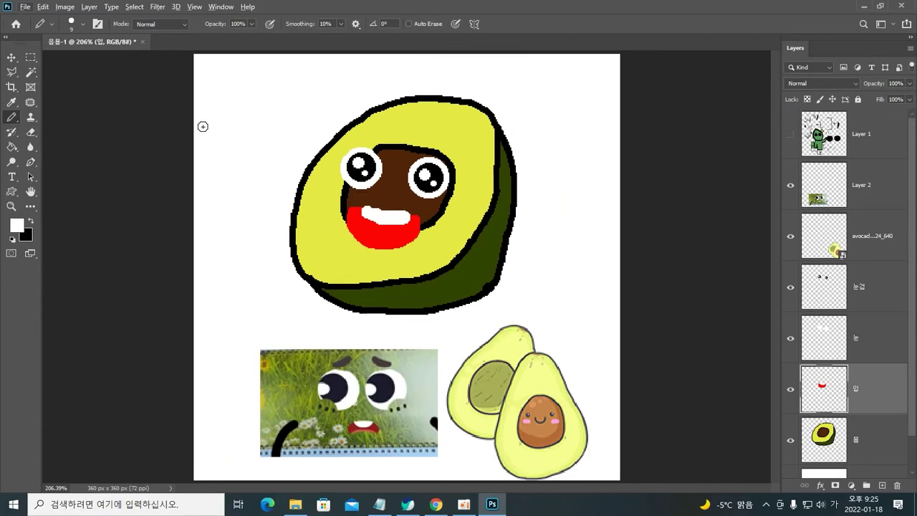
Step: Move the mouth with its teeth slightly left, so it sits beneath the left eye's outer edge
click(12, 58)
drag(374, 231, 395, 233)
drag(434, 185, 434, 185)
drag(398, 234, 374, 238)
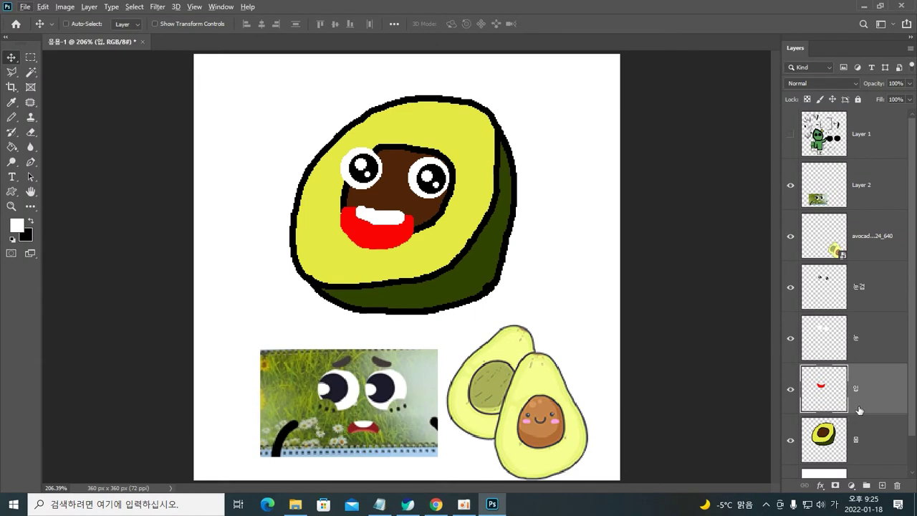
Step: Save the document as 응용-1.psd in the Downloads folder with layers kept and Maximize Compatibility on
key(ctrl+s)
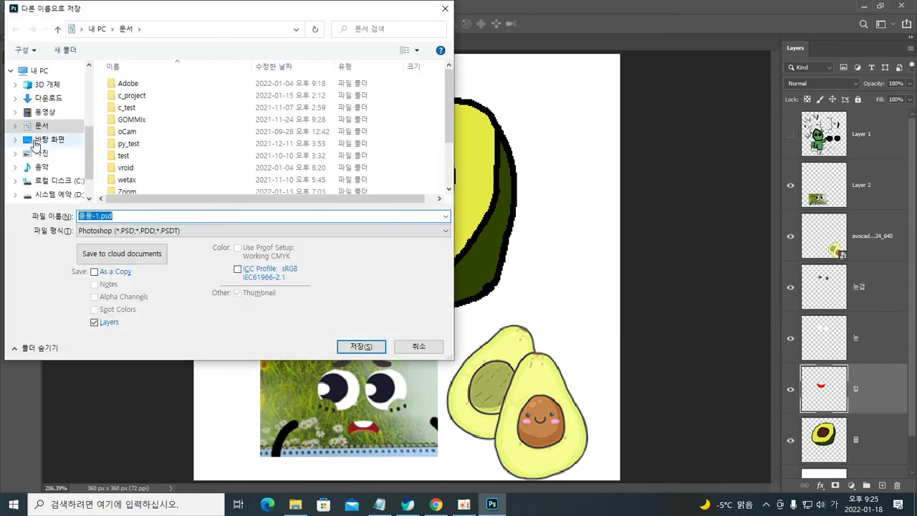
click(48, 98)
click(364, 346)
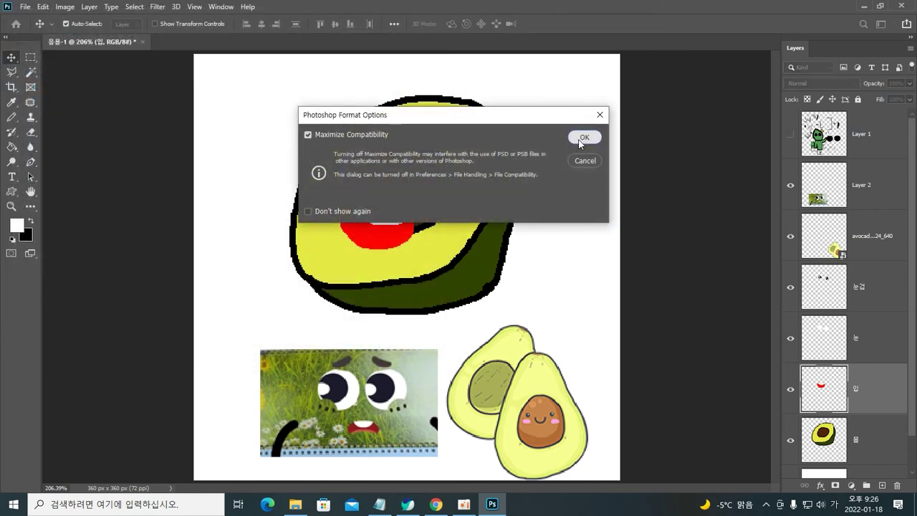
click(583, 138)
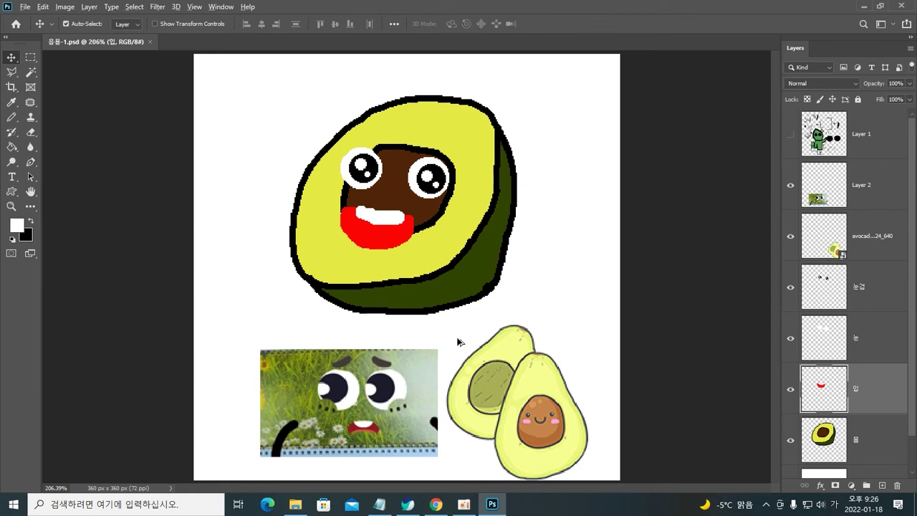
Step: Move the pupils up to overlap the top edges of the eye whites and lower the mouth slightly
mouse_move(377, 227)
mouse_down()
mouse_move(394, 229)
mouse_move(379, 235)
mouse_up()
click(464, 503)
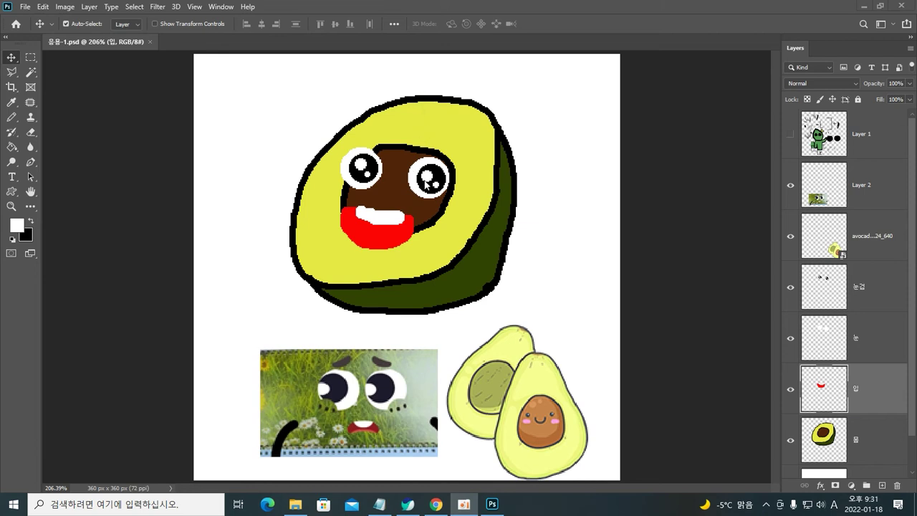
drag(427, 184, 433, 169)
drag(393, 228, 394, 231)
Step: Delete the face reference picture, the avocado reference picture and the hidden sketch on Layer 1
drag(370, 376, 343, 375)
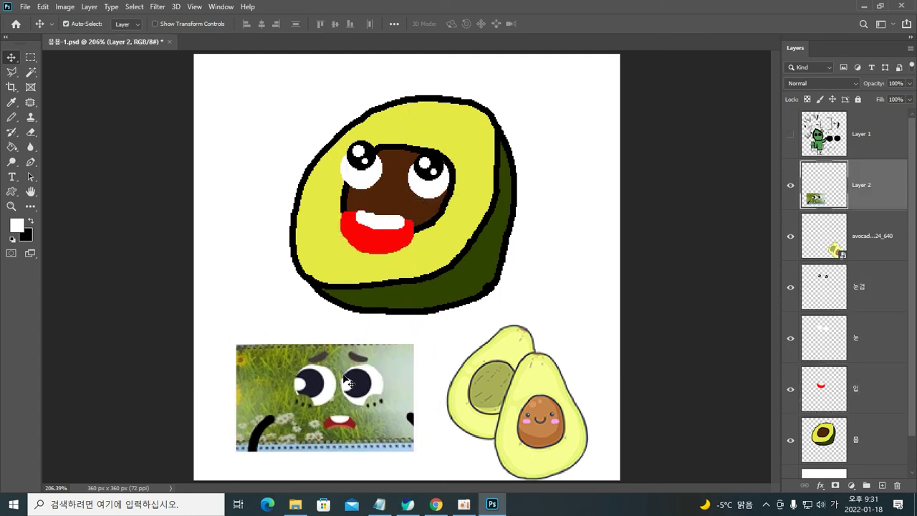
key(Delete)
drag(523, 357, 531, 406)
key(Delete)
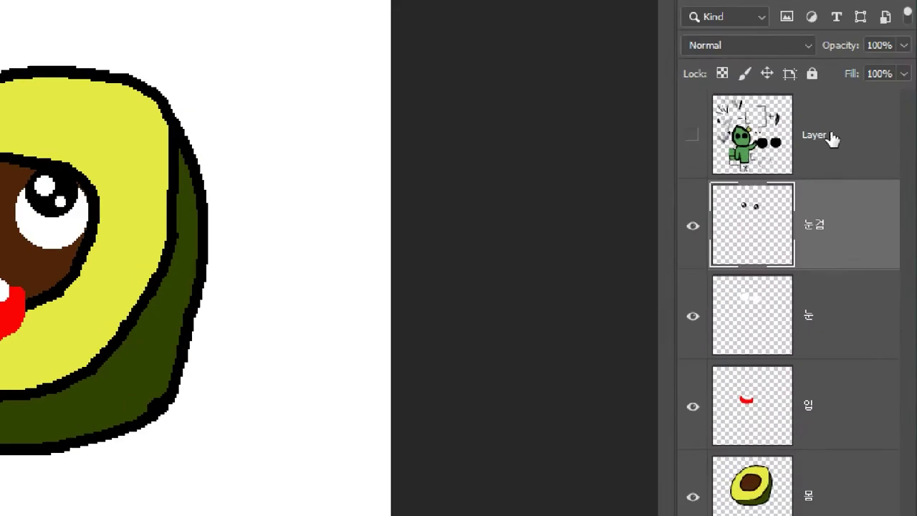
click(868, 136)
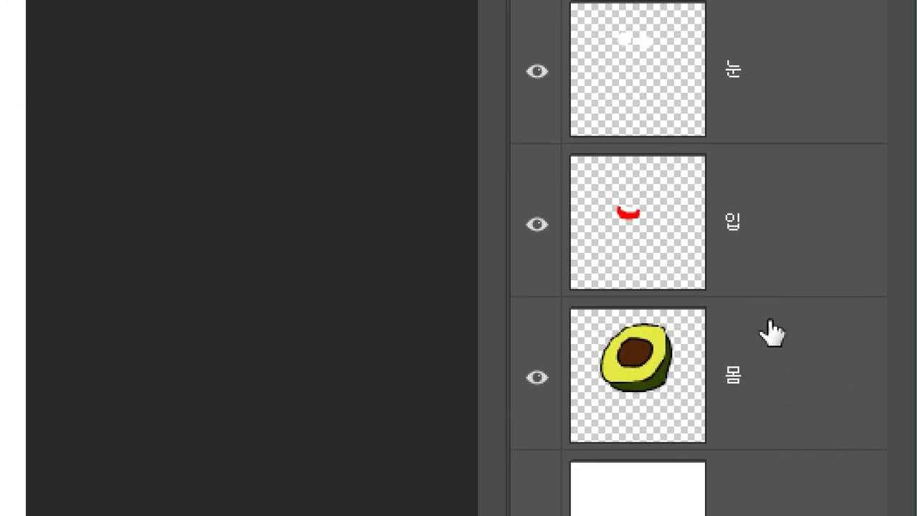
Step: Group the four character layers 눈검, 눈, 입 and 몸
shift+click(789, 359)
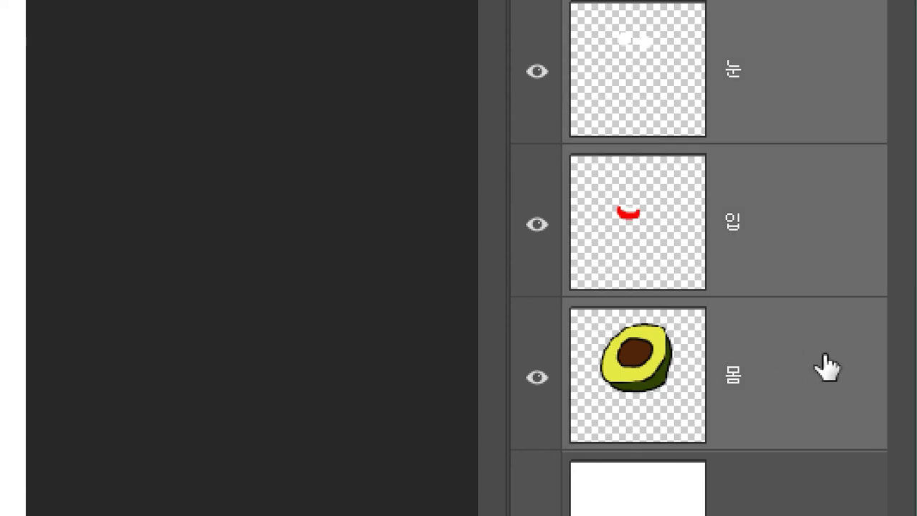
click(800, 372)
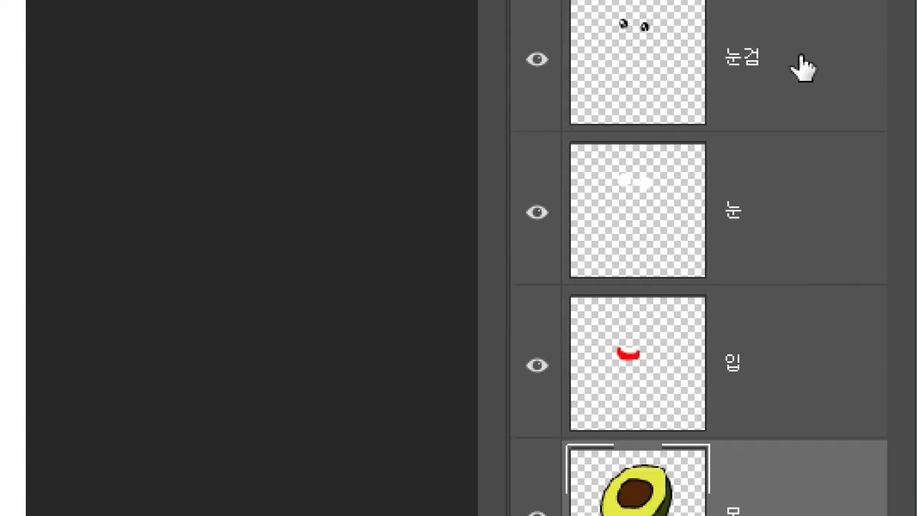
shift+click(801, 101)
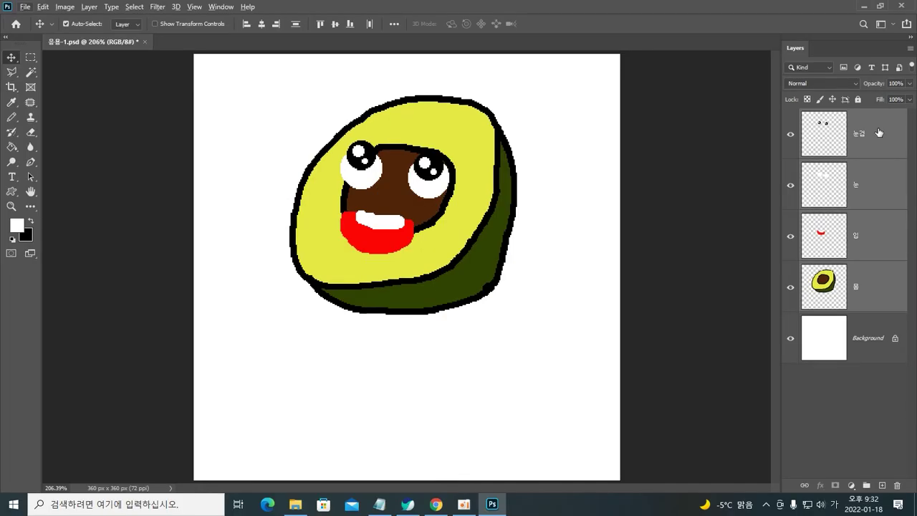
key(ctrl)
key(ctrl+g)
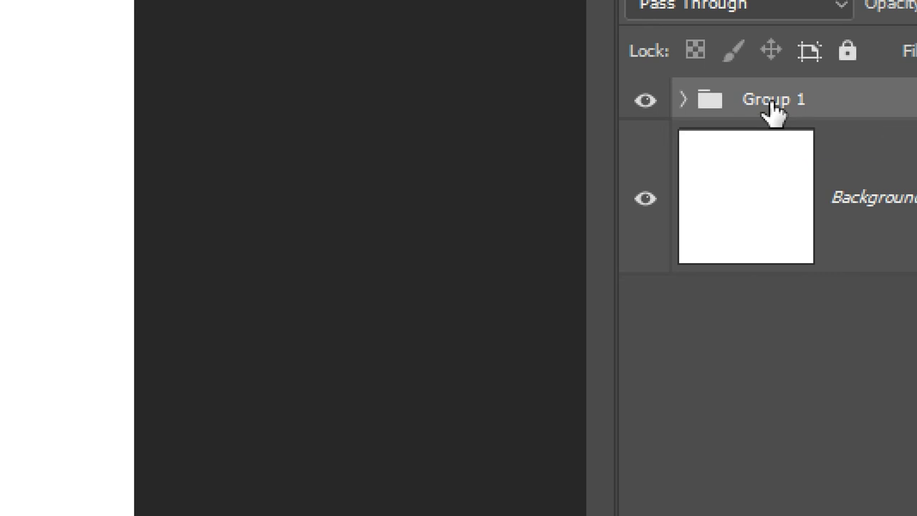
Step: Rename the character's layer group as 아캐-1
double_click(772, 103)
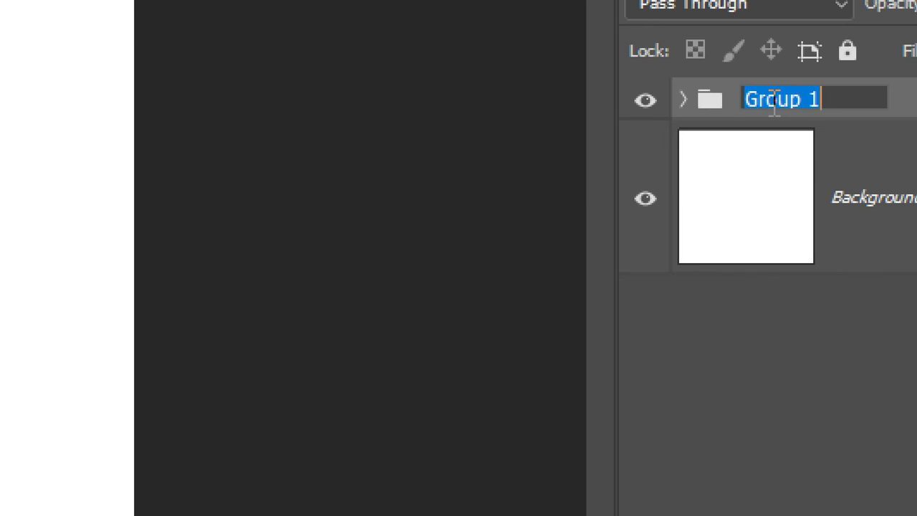
text(Oh)
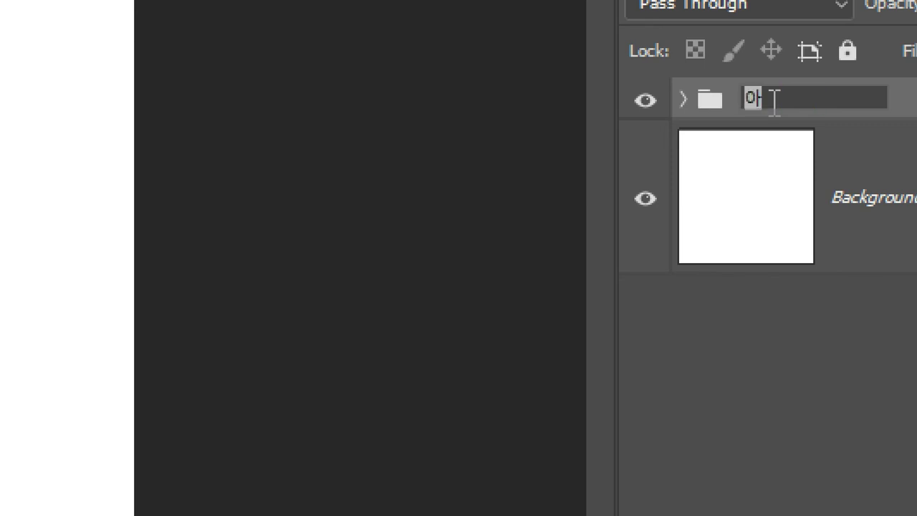
text(키)
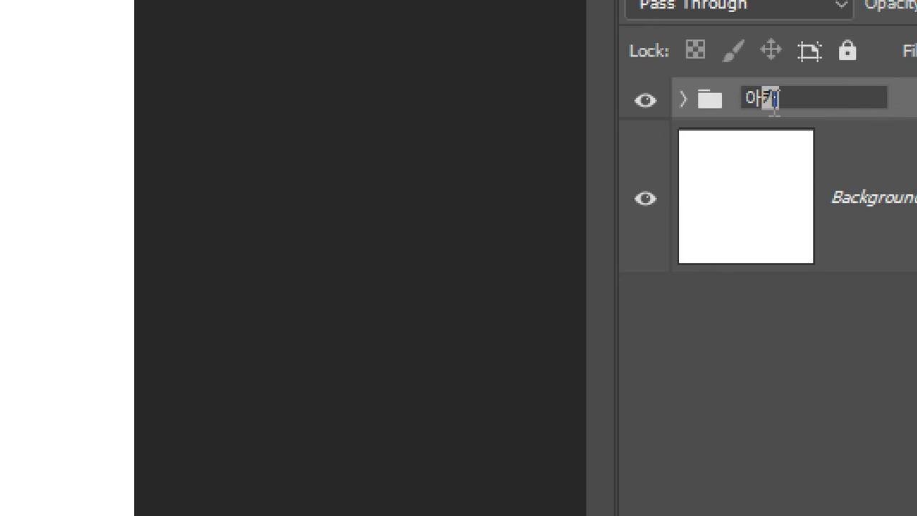
text(-1)
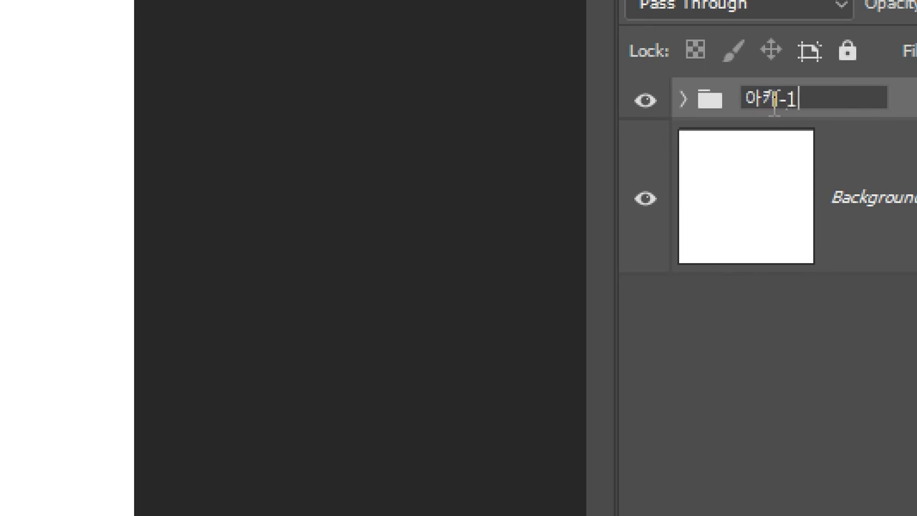
key(Return)
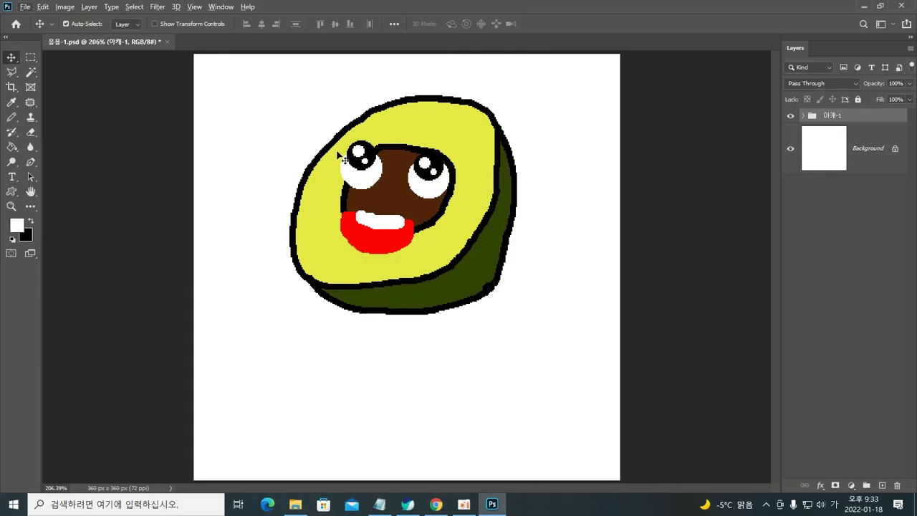
Step: Shift the pupils right and slightly down inside the eye whites, and nudge the mouth
drag(347, 159, 365, 172)
mouse_move(379, 234)
mouse_down()
mouse_move(385, 220)
mouse_move(377, 237)
mouse_up()
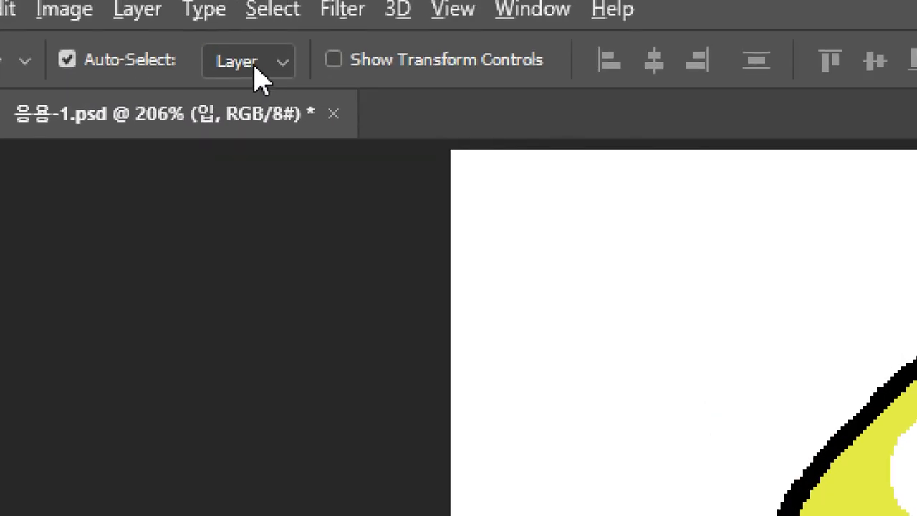
Step: Set auto-selection to Group, move the whole avocado down to the middle of the canvas and collapse its group
click(129, 24)
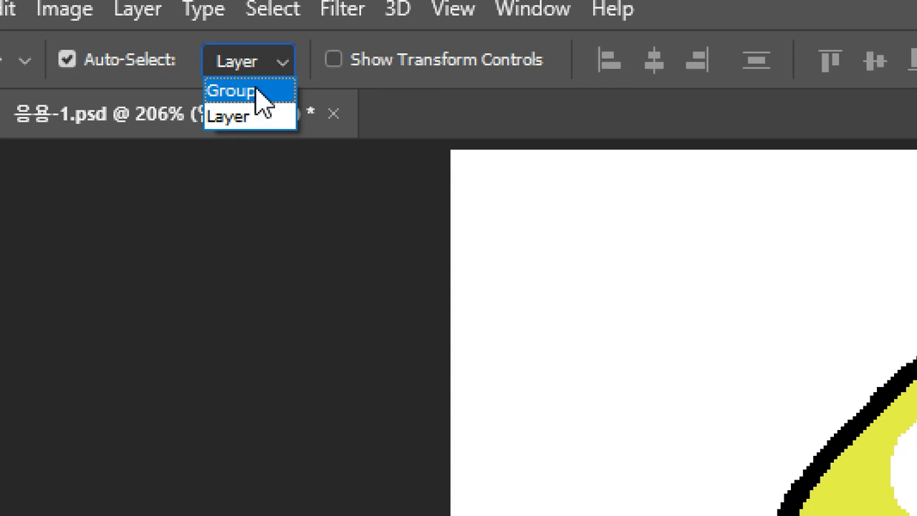
click(256, 98)
drag(439, 206, 449, 267)
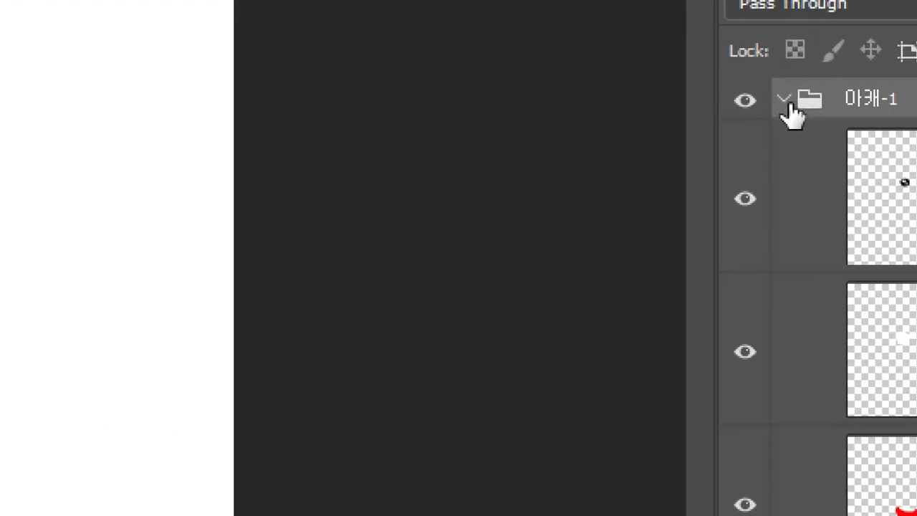
click(800, 108)
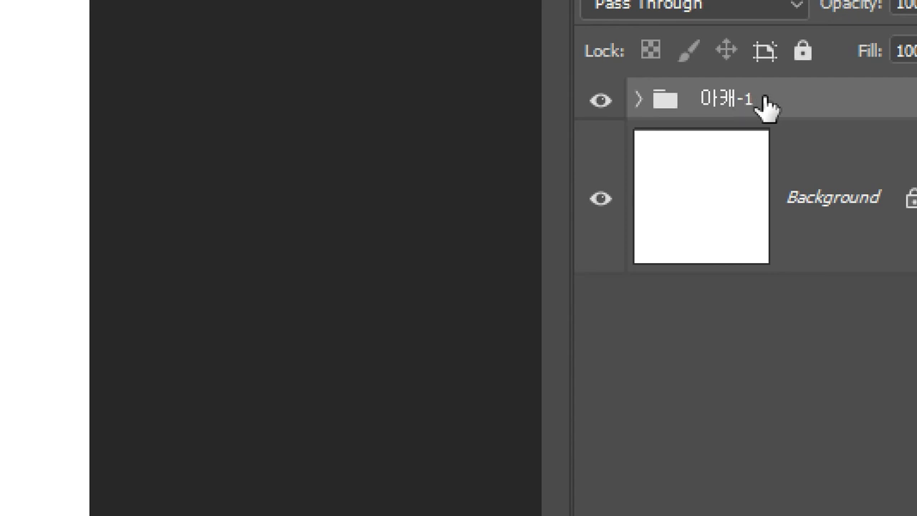
Step: Duplicate the 아캐-1 group and rename the copy as 아캐-2
key(ctrl+j)
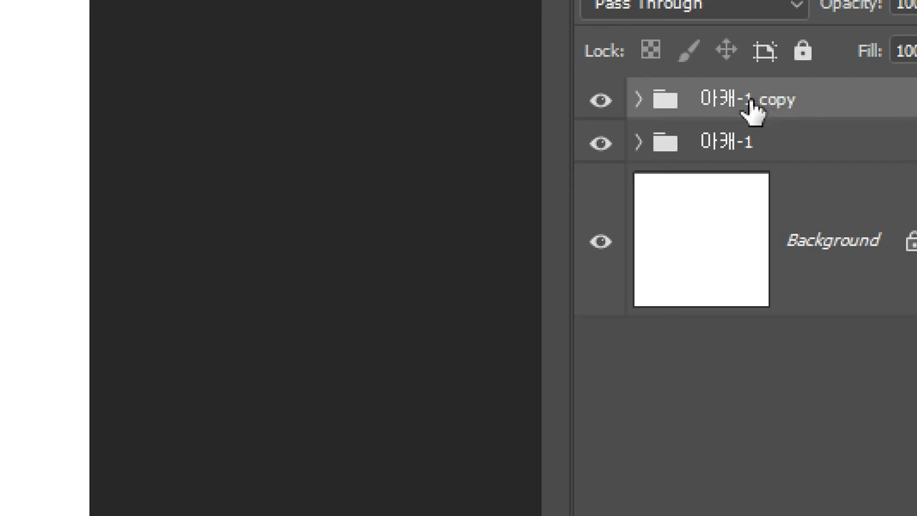
double_click(752, 104)
drag(741, 108, 814, 115)
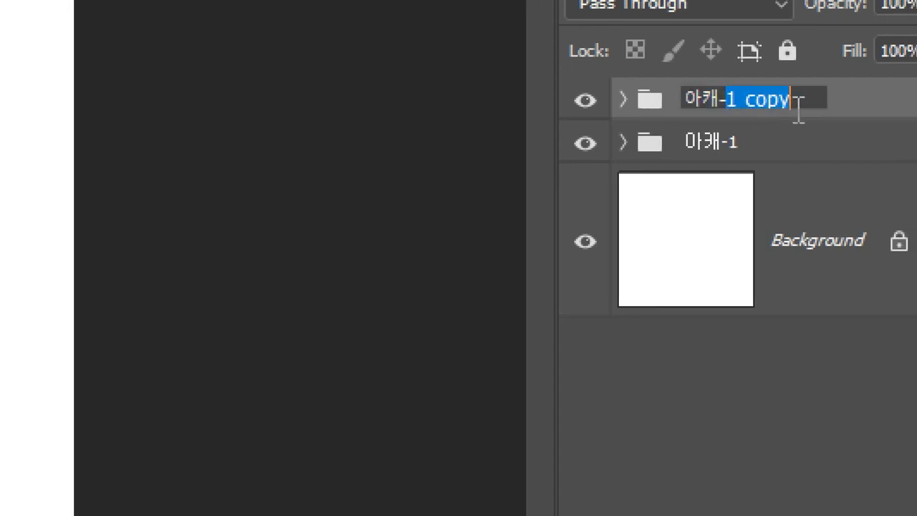
text(2)
key(Return)
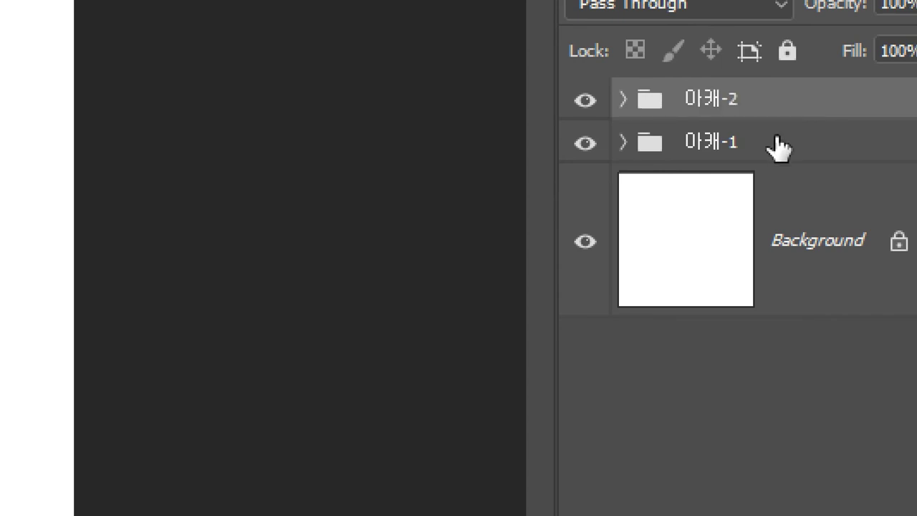
Step: Hide both avocado groups and the Background, and show all three again
click(777, 146)
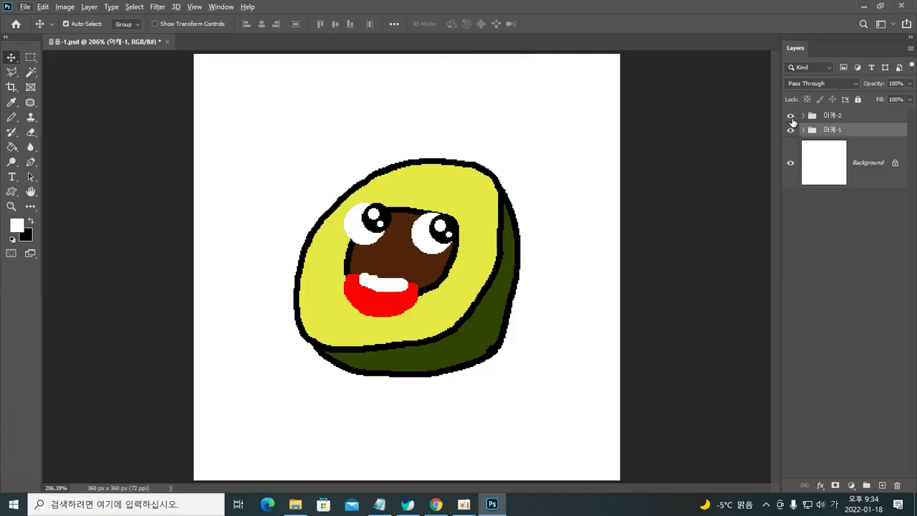
click(791, 119)
click(791, 130)
click(790, 165)
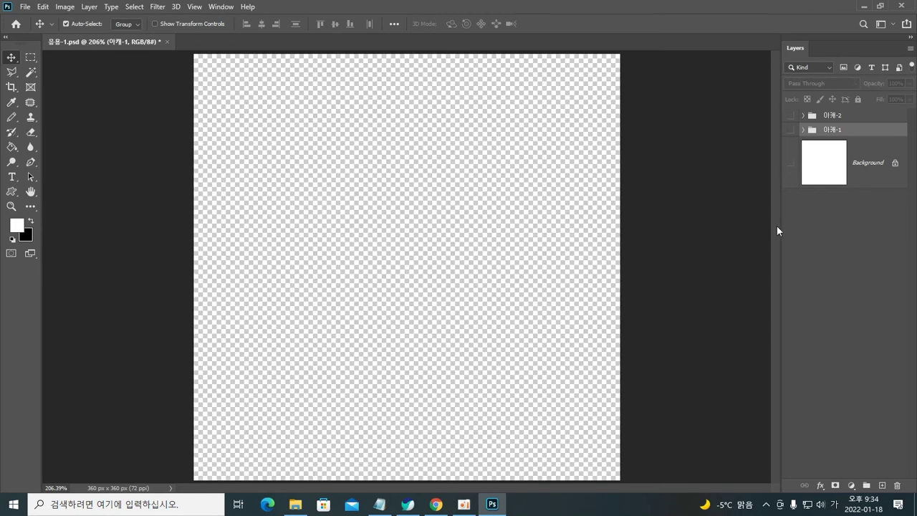
click(792, 165)
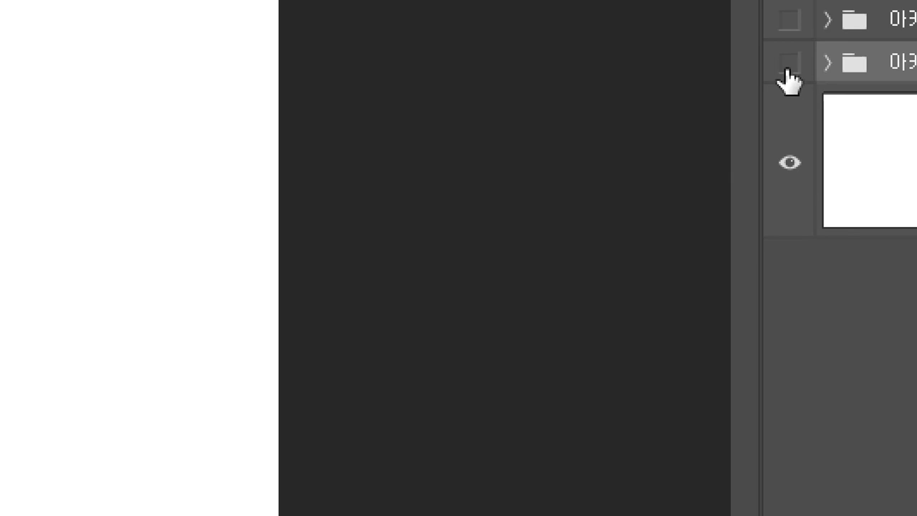
click(788, 65)
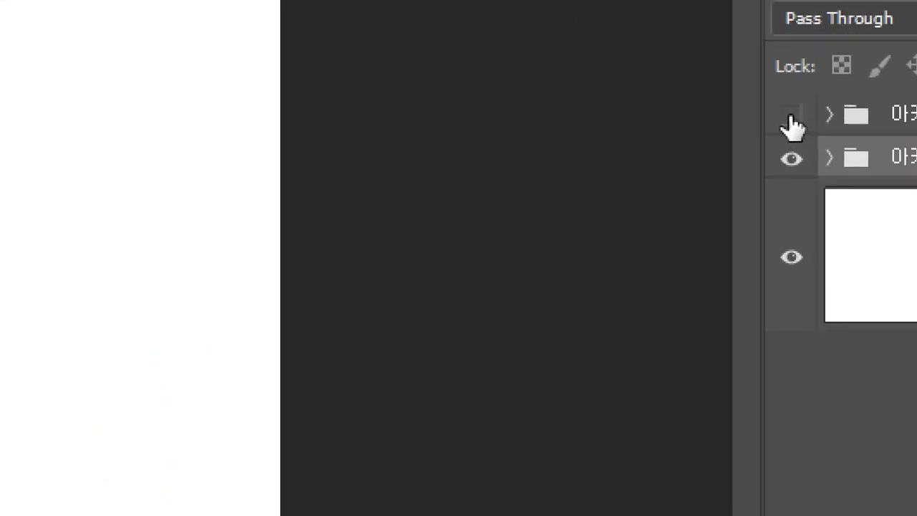
click(790, 116)
Step: Try moving the 아캐-2 group well above the original avocado, and undo the move
click(902, 126)
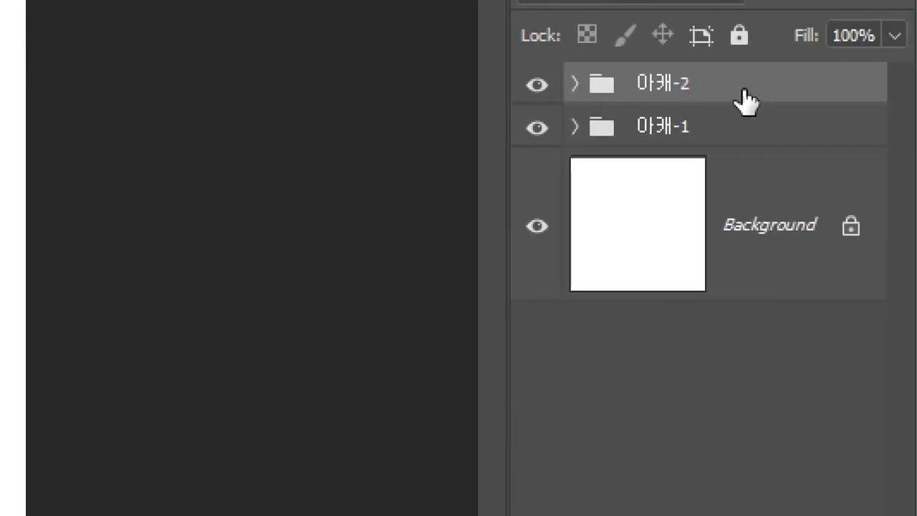
click(721, 138)
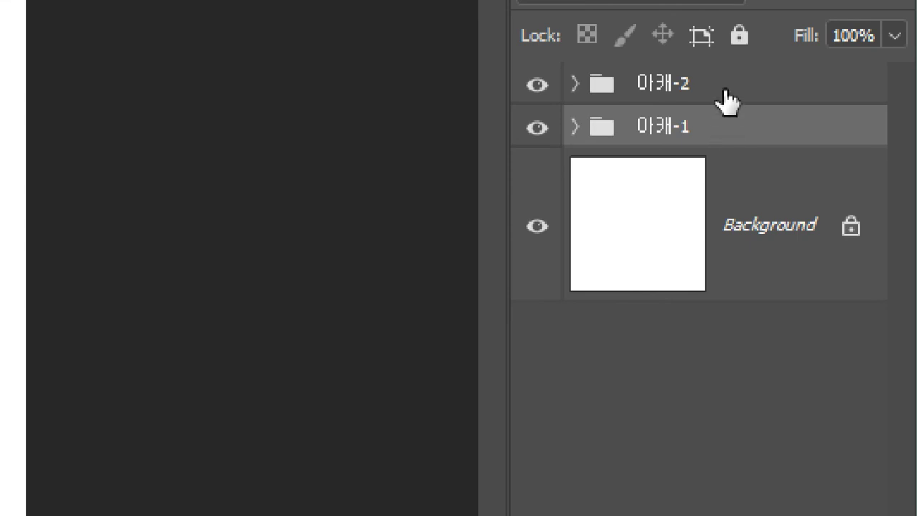
click(725, 94)
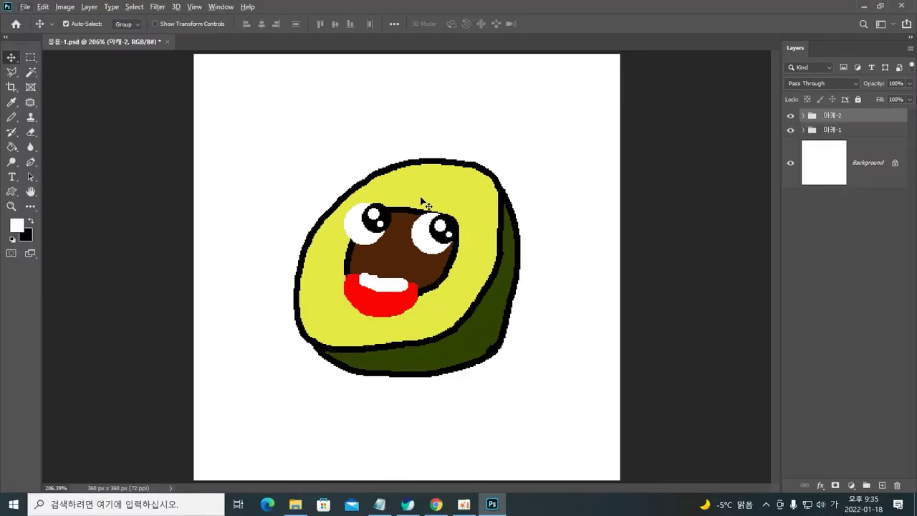
drag(422, 202, 427, 137)
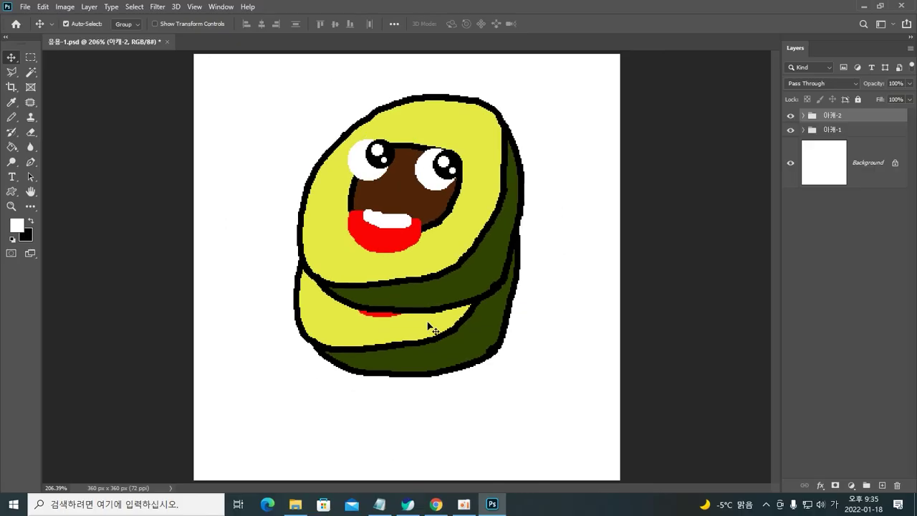
key(ctrl+z)
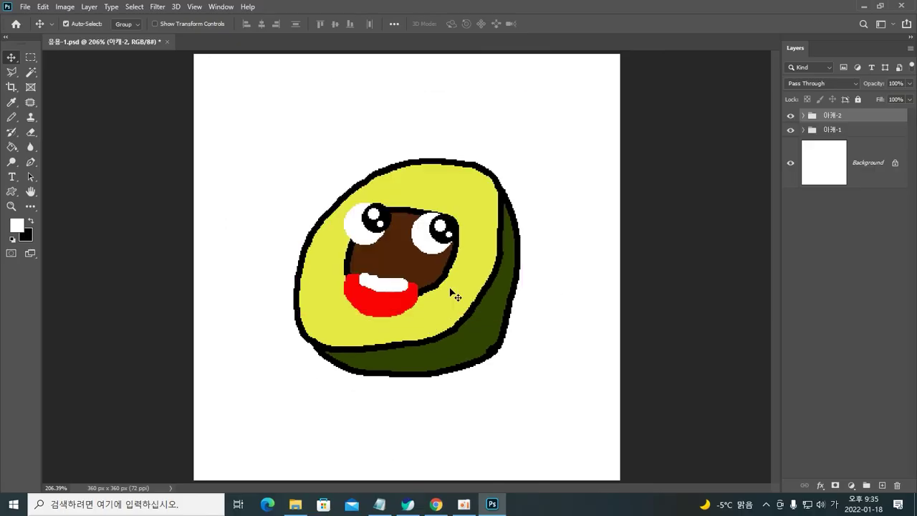
Step: Move the 아캐-2 group slightly up and hide the 아캐-1 group
drag(452, 286, 451, 260)
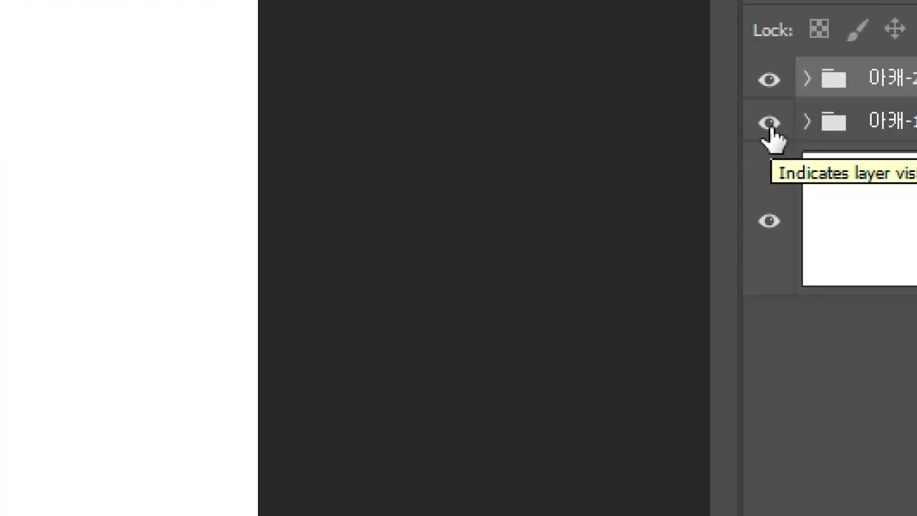
click(769, 124)
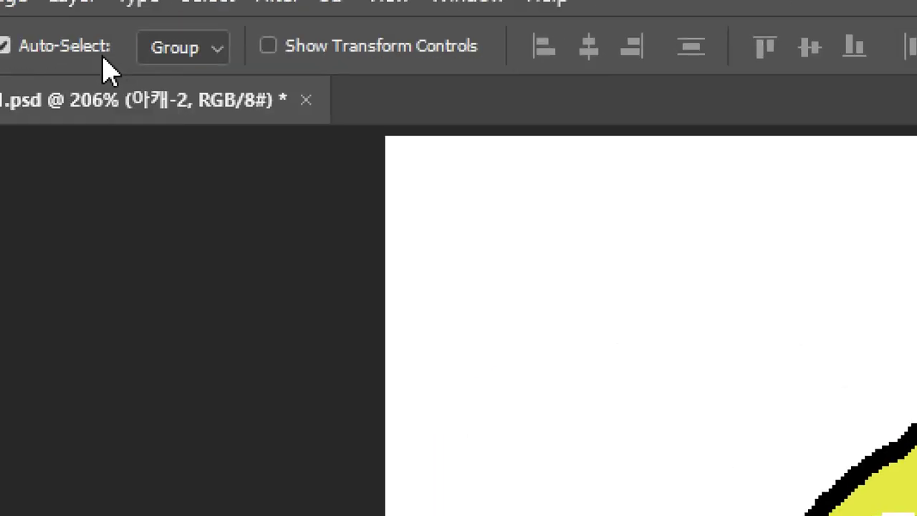
Step: Set auto-selection to Layer and move the pupils in 아캐-2 down and left to the lower edges of the eye whites
click(164, 40)
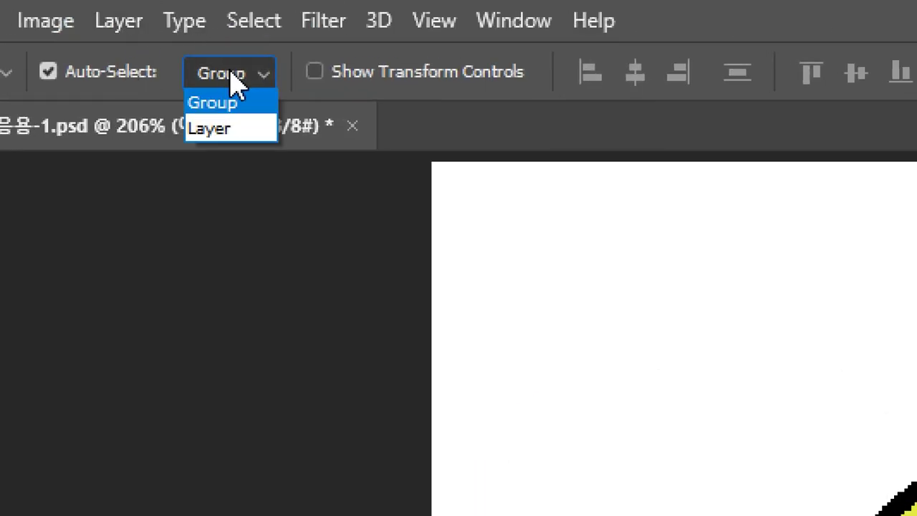
click(218, 129)
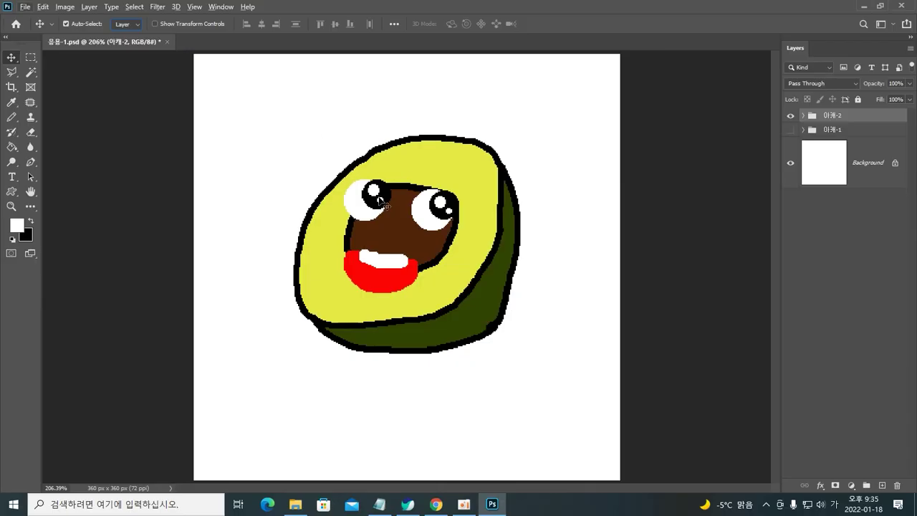
drag(381, 200, 367, 219)
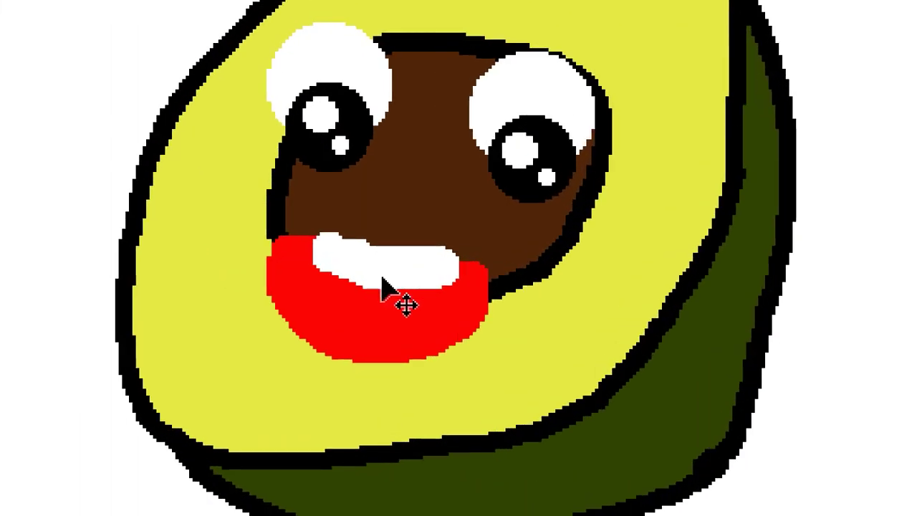
Step: Enlarge the mouth in 아캐-2 about its centre with Free Transform until it nearly spans the avocado's face
mouse_move(379, 290)
mouse_down()
mouse_move(385, 298)
mouse_move(368, 300)
mouse_move(365, 290)
mouse_up()
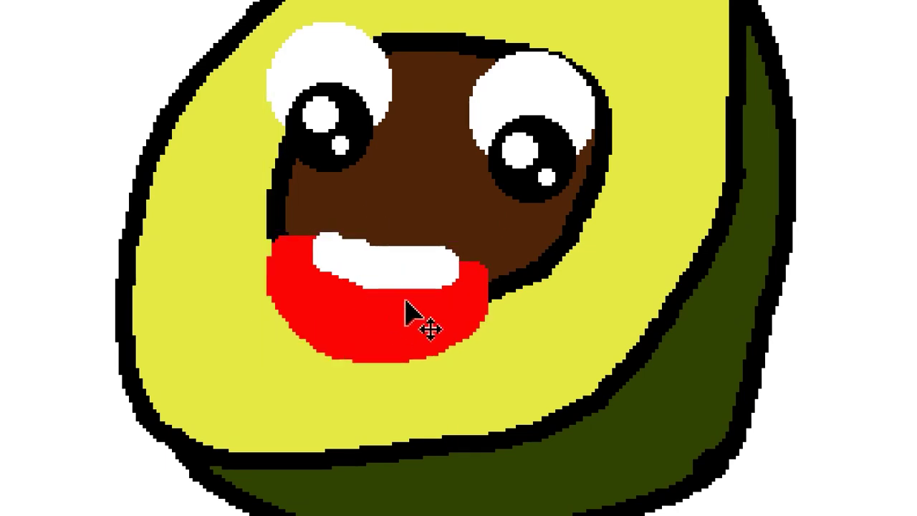
key(ctrl+t)
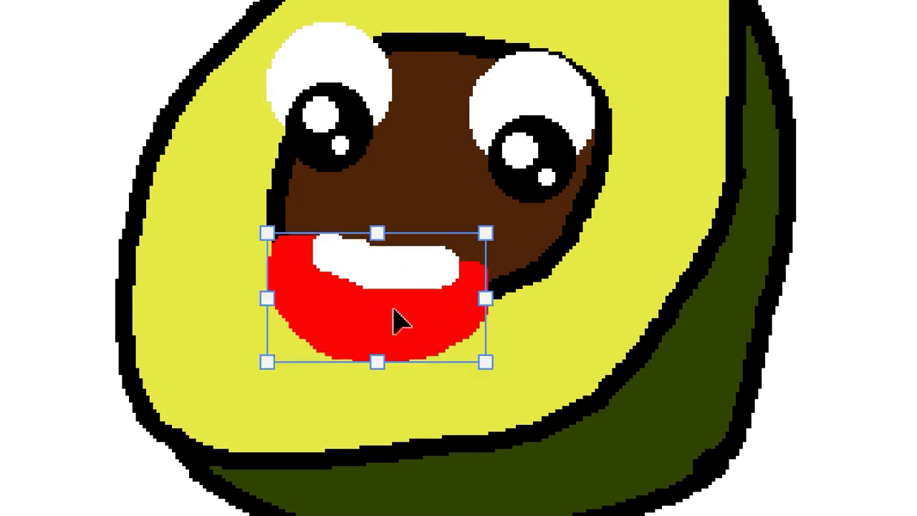
drag(485, 362, 539, 390)
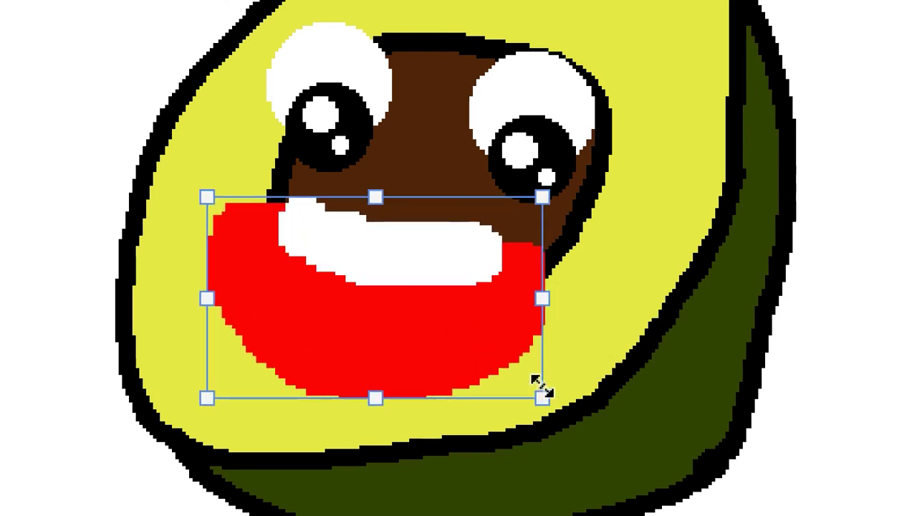
key(Return)
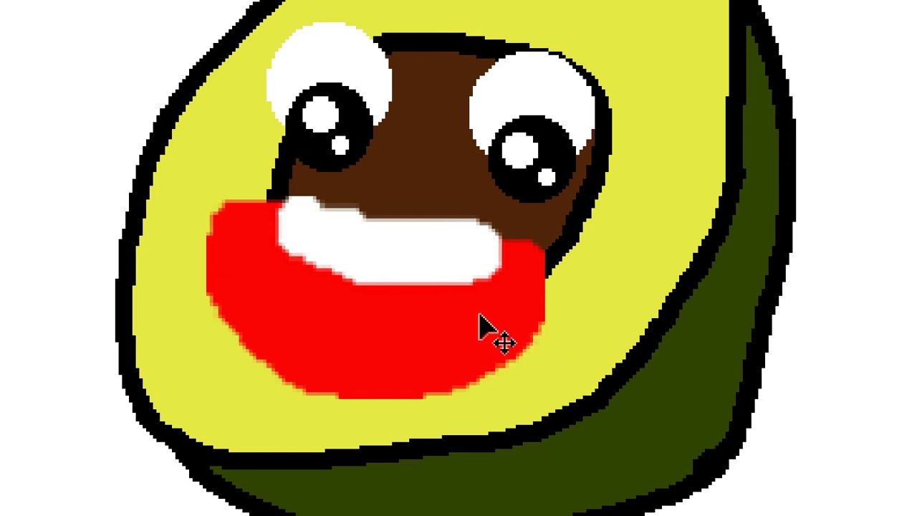
key(ctrl+t)
drag(545, 401, 579, 430)
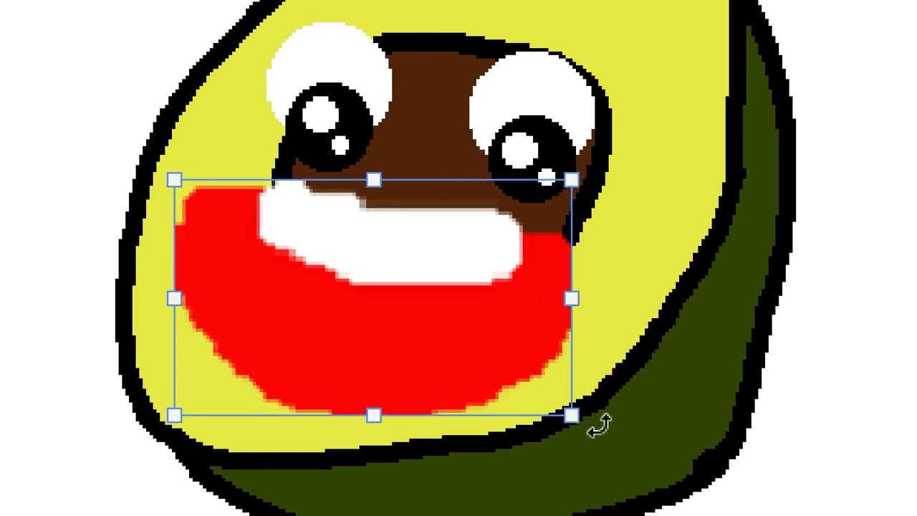
key(Return)
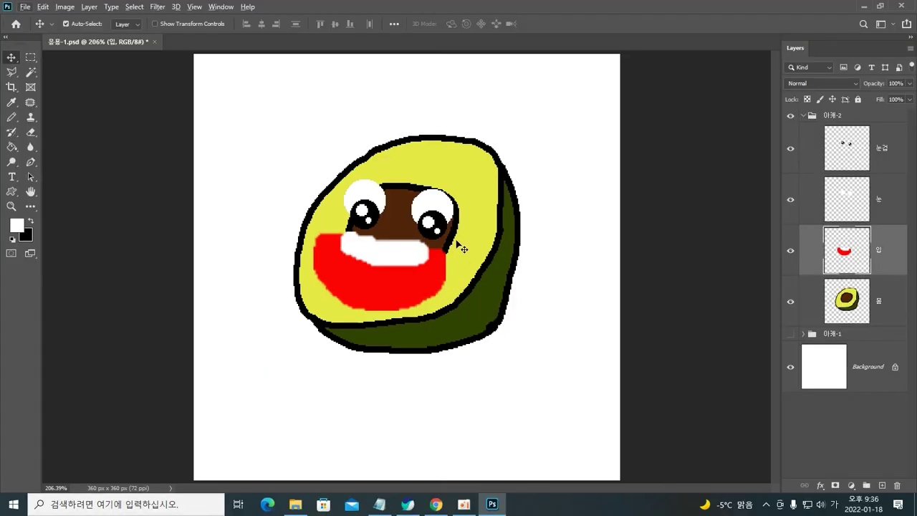
Step: Raise the eye whites and pupils in 아캐-2 slightly and collapse the group
drag(446, 215, 433, 208)
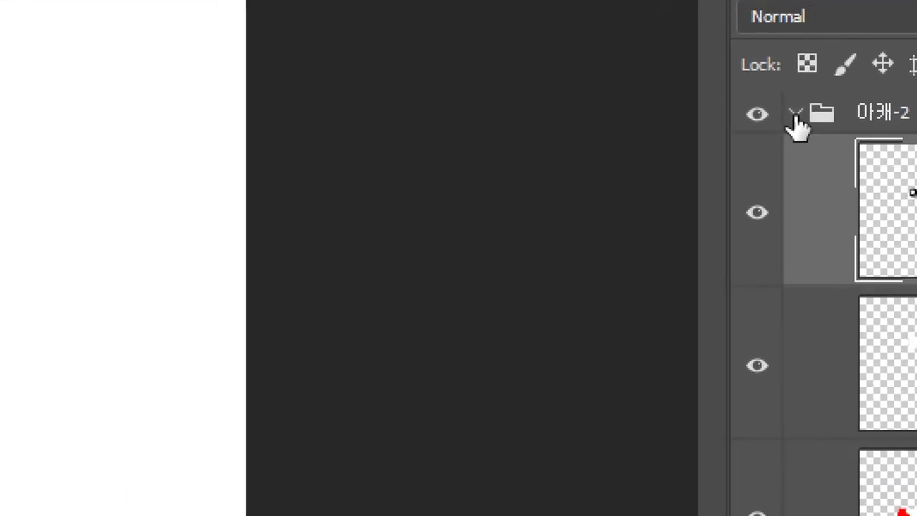
click(795, 114)
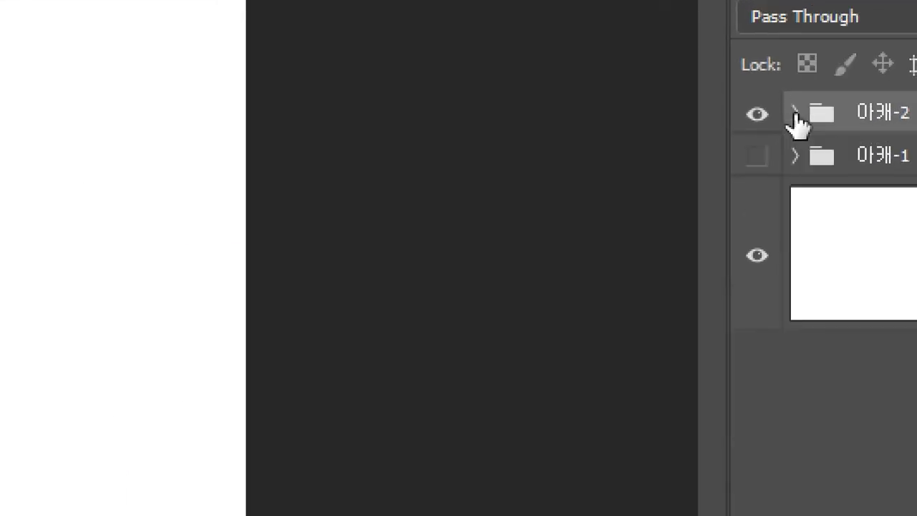
Step: Compare the two avocado poses by toggling the visibility of 아캐-1 and 아캐-2, leaving only 아캐-2 shown
click(753, 156)
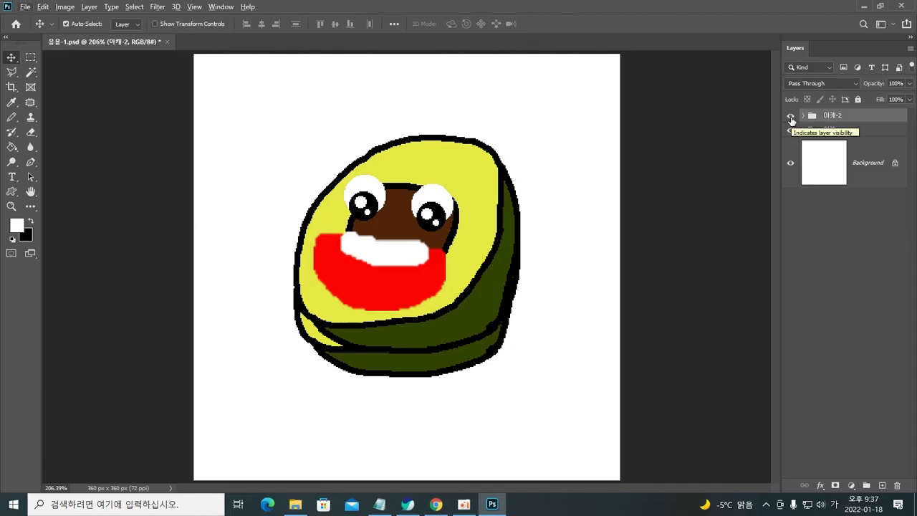
click(757, 115)
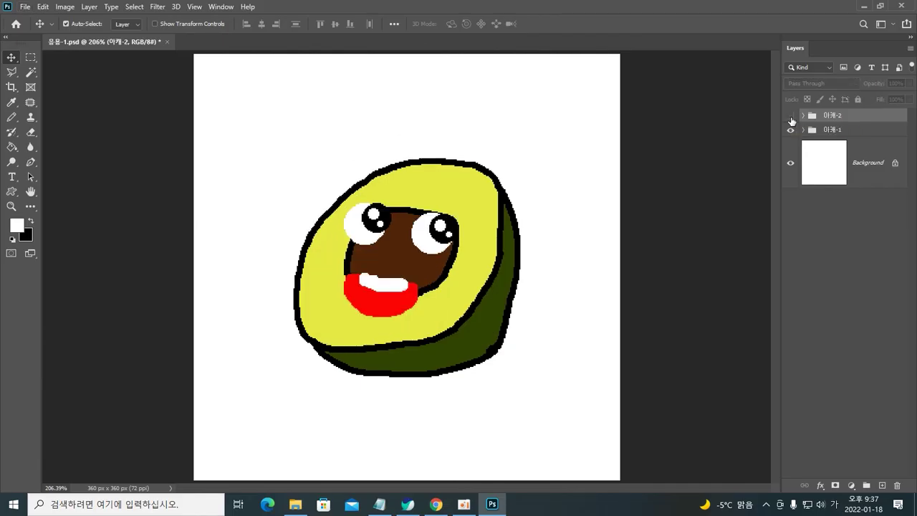
click(791, 118)
click(791, 131)
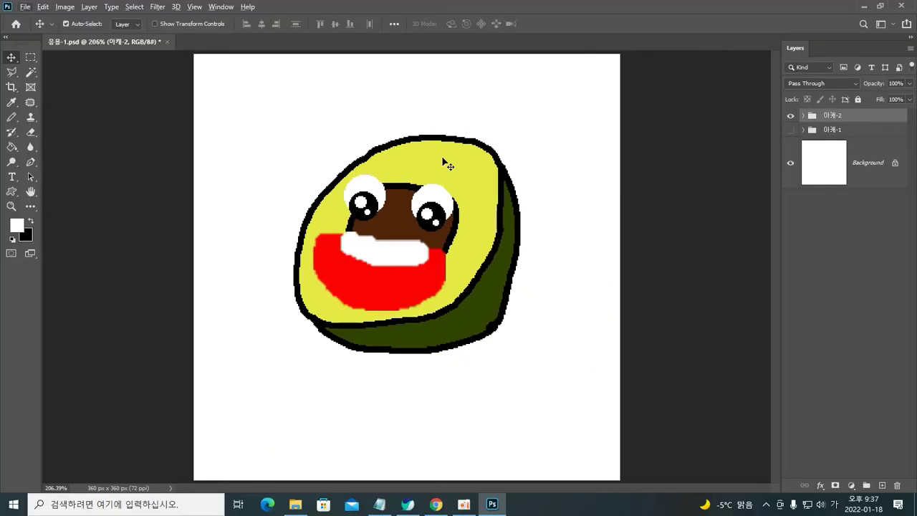
Step: Try moving only the body of 아캐-2 upward, undo the move, and set auto-selection to Group
drag(446, 158, 446, 118)
key(ctrl+z)
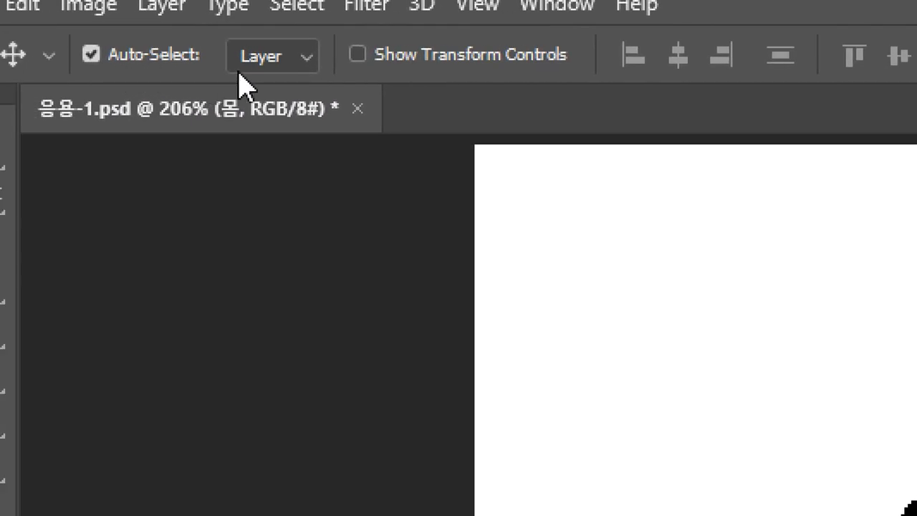
click(262, 68)
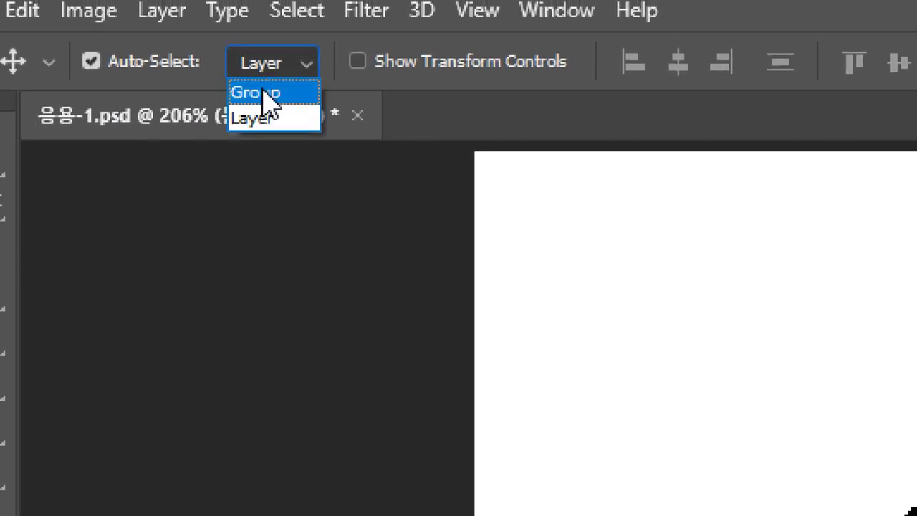
click(265, 93)
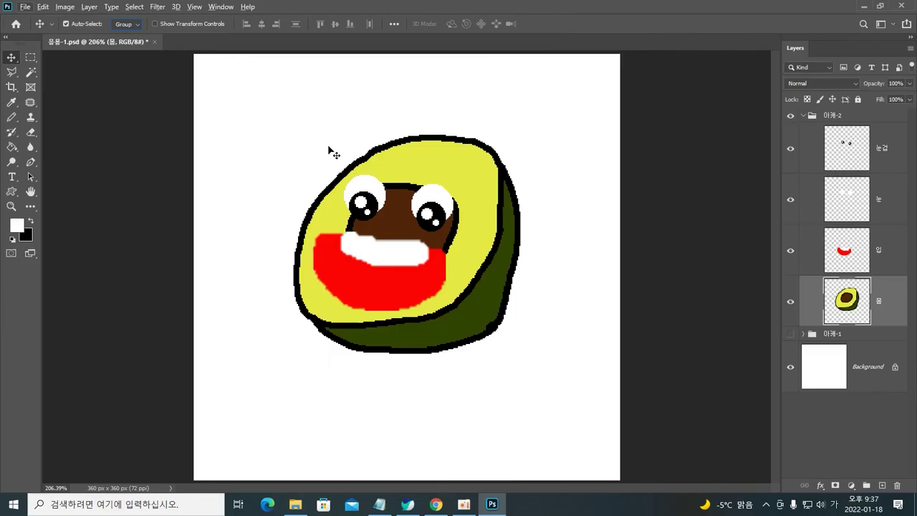
Step: Move the whole 아캐-2 group upward on the canvas, collapse it, and show 아캐-1 as well
drag(408, 202, 407, 162)
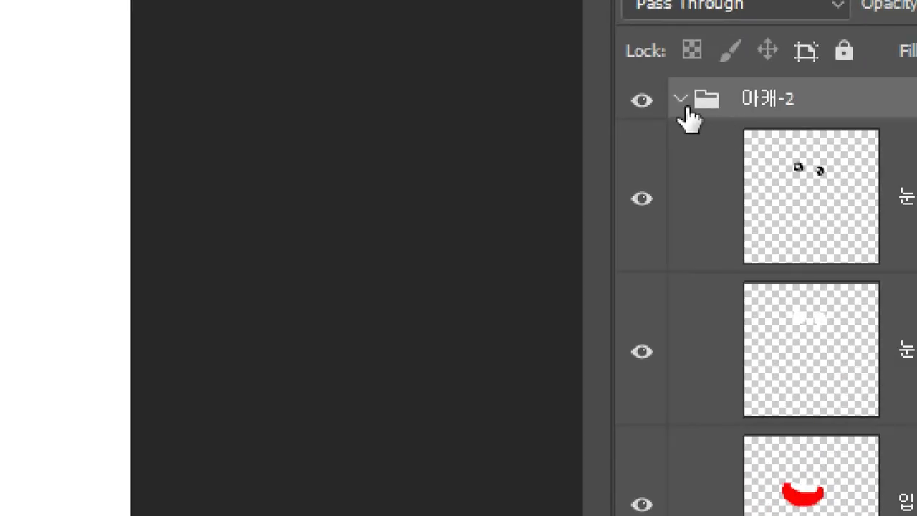
click(680, 102)
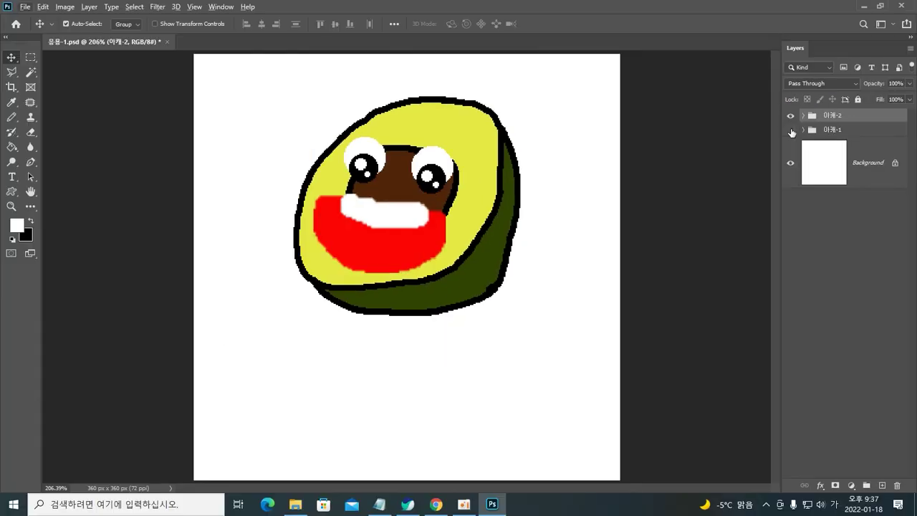
click(791, 130)
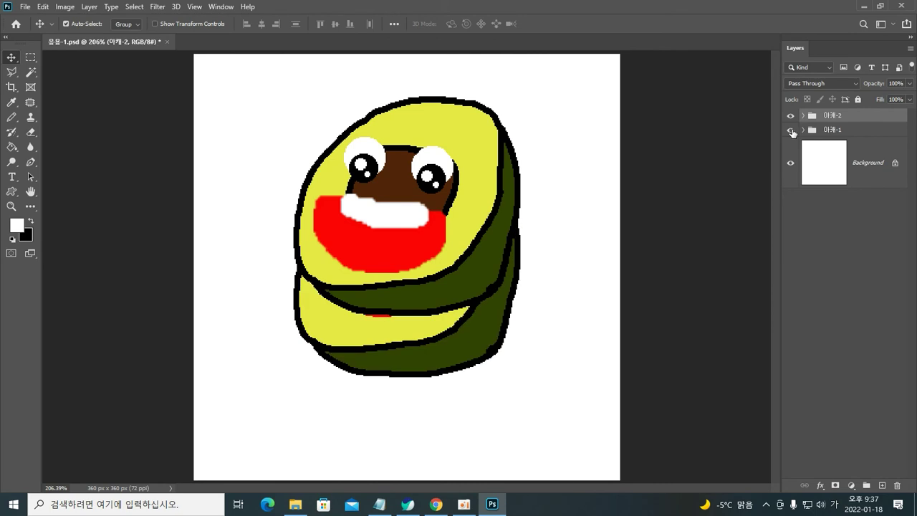
Step: Compare the raised pose with the original by repeatedly toggling the visibility of 아캐-2
click(791, 118)
click(792, 118)
click(792, 119)
click(791, 118)
click(792, 118)
click(791, 118)
click(792, 118)
click(791, 118)
click(792, 118)
click(791, 119)
click(792, 119)
click(792, 119)
drag(823, 119, 829, 136)
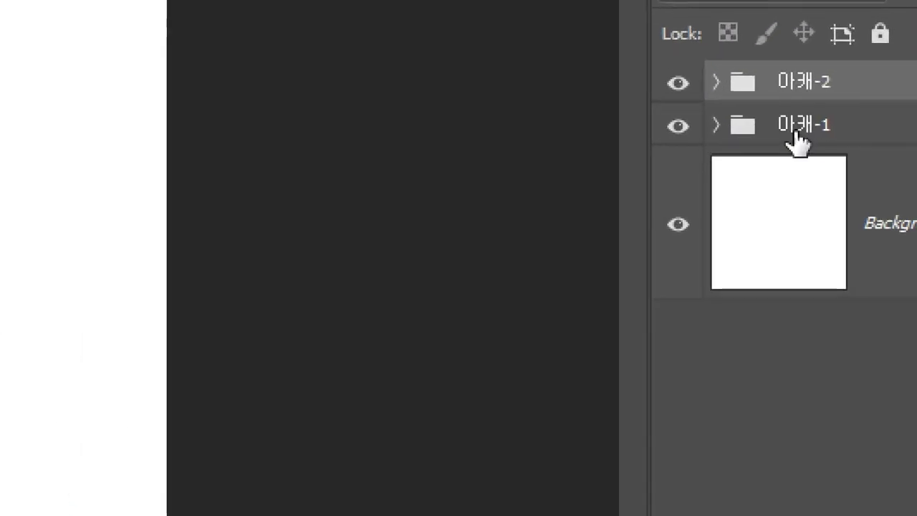
Step: Hide 아캐-2 and scale the 아캐-1 group down to about 90% around its centre with Free Transform
click(829, 136)
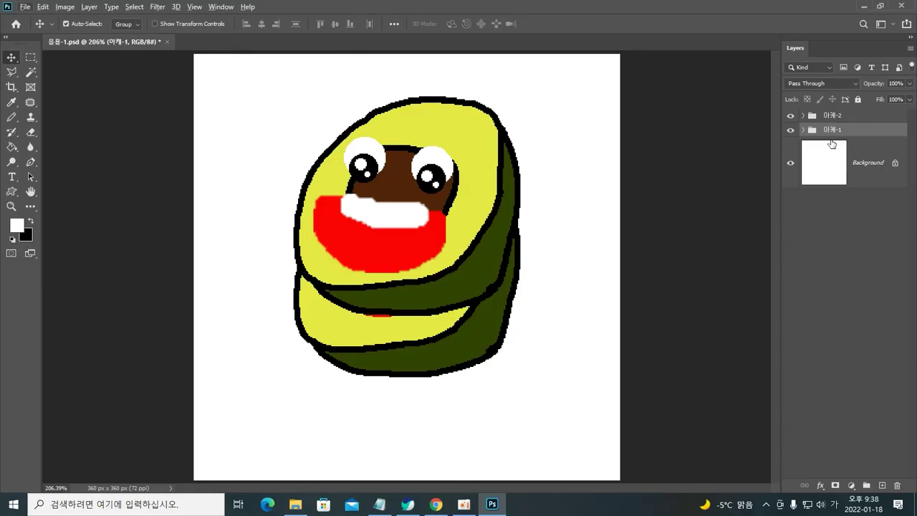
click(790, 117)
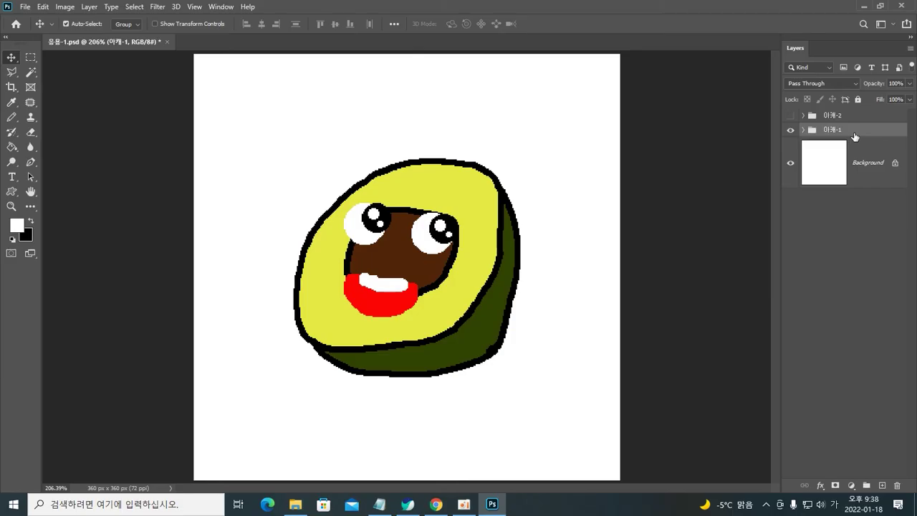
key(ctrl+t)
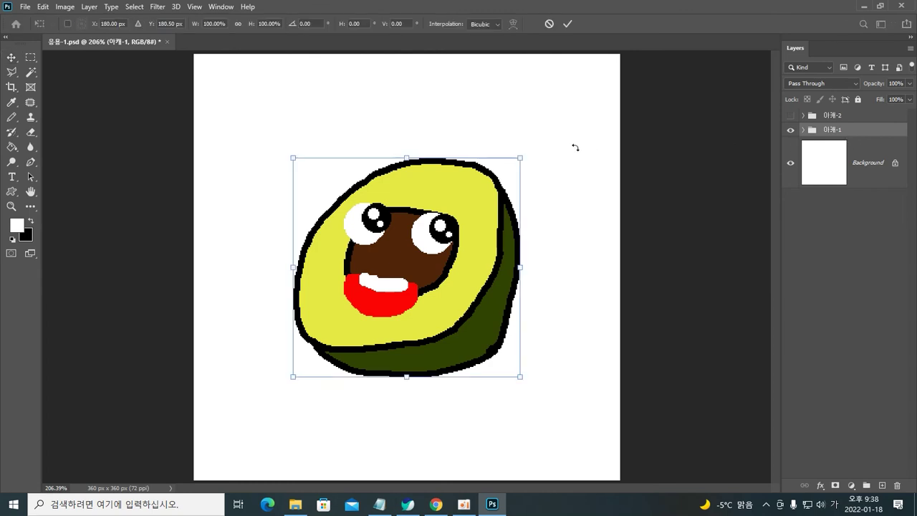
drag(522, 156, 513, 166)
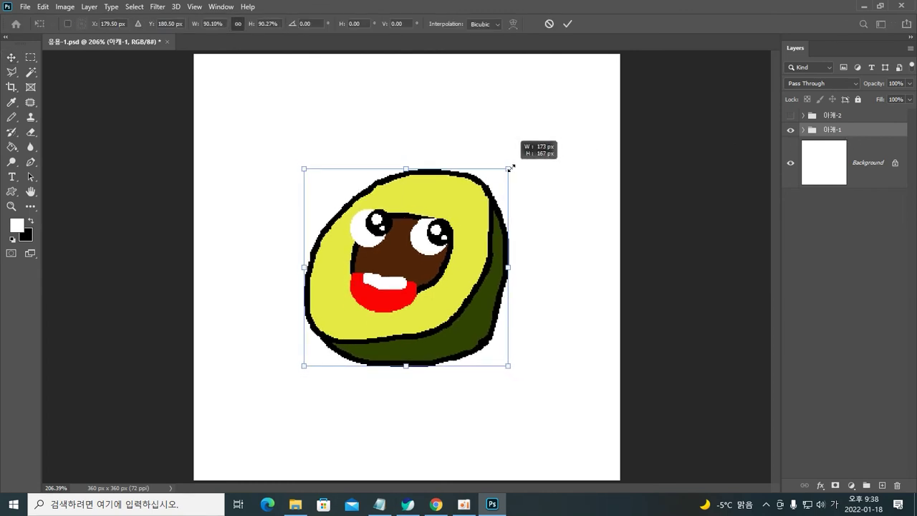
drag(512, 167, 514, 168)
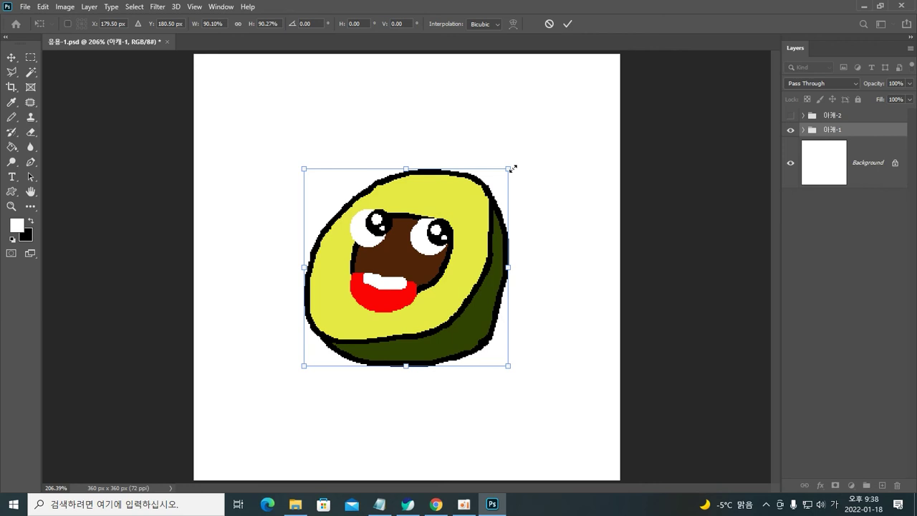
key(Return)
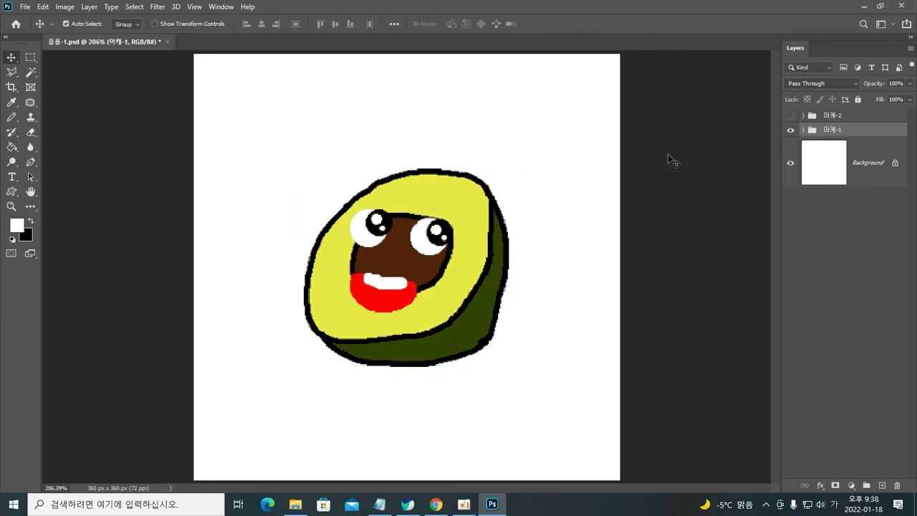
Step: Preview the size change between the poses by toggling 아캐-2 on and off, leaving it shown
click(790, 115)
click(789, 115)
click(789, 115)
click(790, 116)
click(789, 116)
click(788, 115)
click(789, 115)
click(788, 116)
click(789, 115)
click(788, 116)
click(789, 116)
click(788, 116)
click(788, 115)
click(789, 115)
click(788, 115)
click(788, 115)
click(788, 115)
click(789, 115)
click(788, 115)
click(789, 115)
click(788, 116)
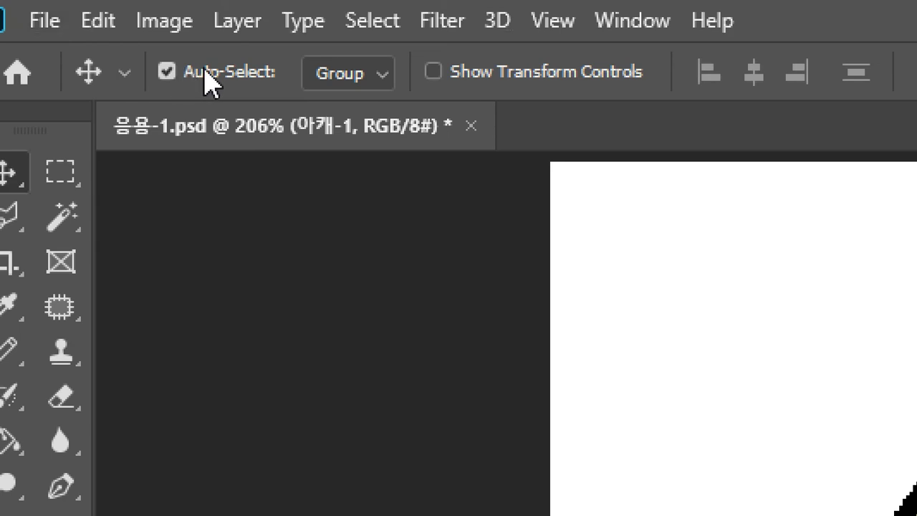
Step: Keep auto-selection on Group and move the whole 아캐-1 avocado further down the canvas
click(352, 78)
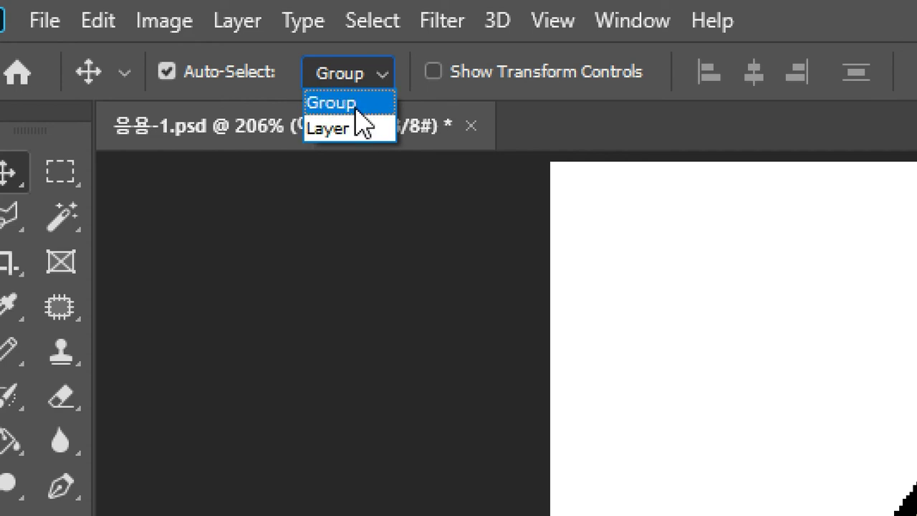
click(356, 107)
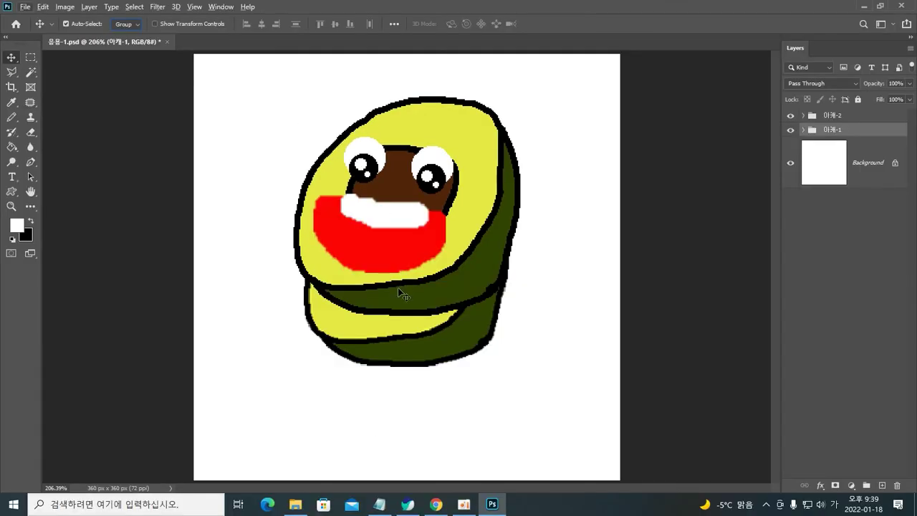
drag(399, 315, 401, 351)
mouse_move(425, 244)
mouse_down()
mouse_move(423, 214)
mouse_move(424, 242)
mouse_up()
drag(445, 349, 437, 361)
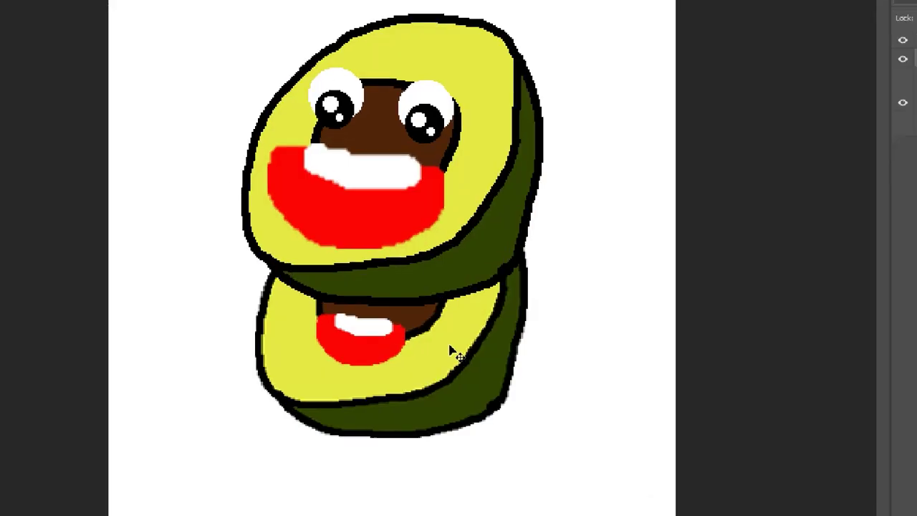
drag(451, 351, 487, 368)
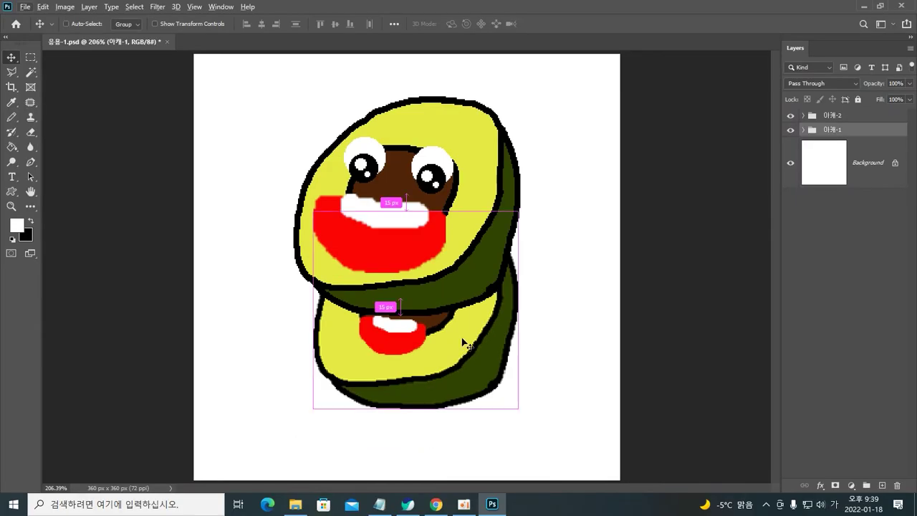
Step: Shrink the 아캐-1 group a little more around its centre with Free Transform
key(ctrl+t)
drag(519, 210, 507, 224)
key(Return)
Step: Compare the smaller lower pose with 아캐-2 by toggling both groups, leaving only 아캐-1 shown
click(791, 115)
click(790, 116)
click(791, 130)
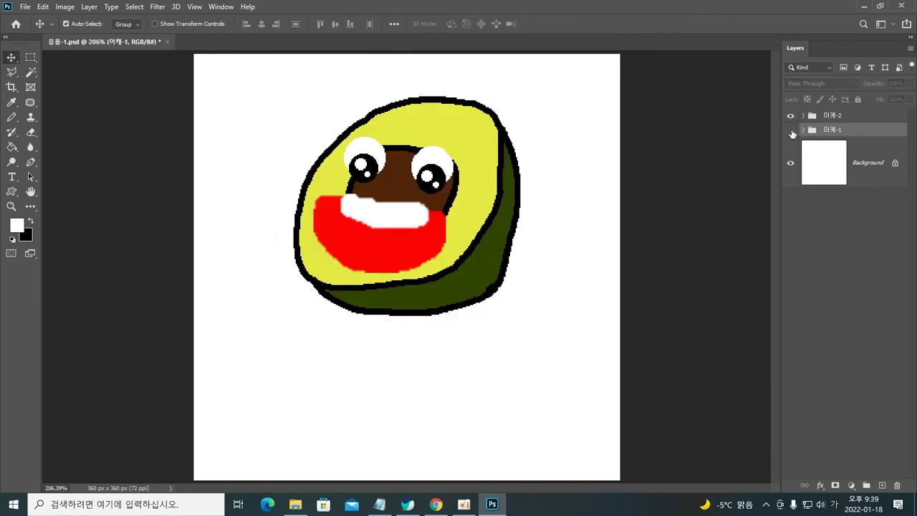
click(790, 115)
click(790, 131)
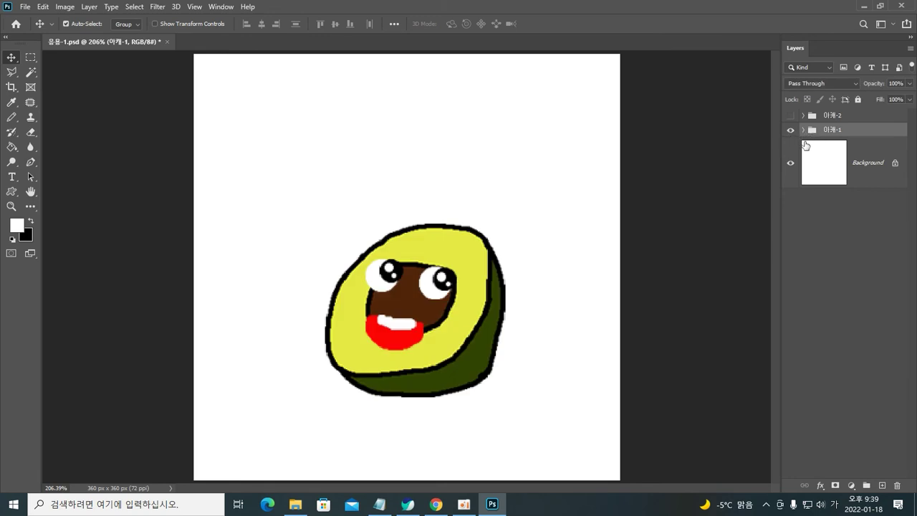
Step: Save the document and show the 아캐-2 group again
key(ctrl)
key(ctrl+s)
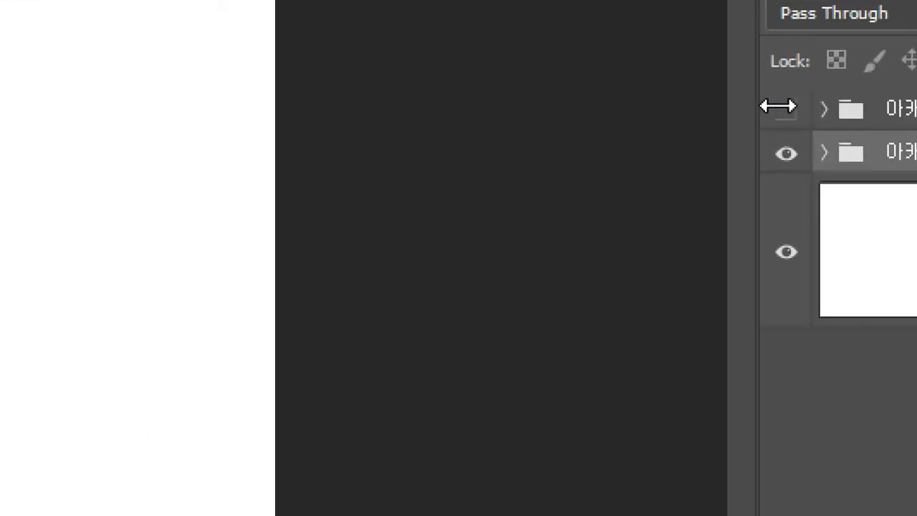
click(786, 111)
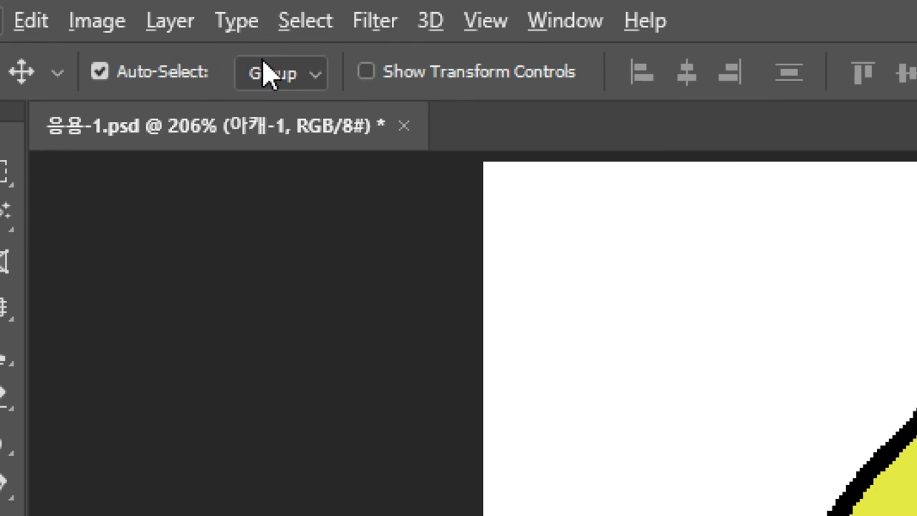
Step: Set auto-selection to Layer and try moving the pupils in 아캐-2 upward, returning them to the lower part of the eyes
click(120, 25)
click(283, 131)
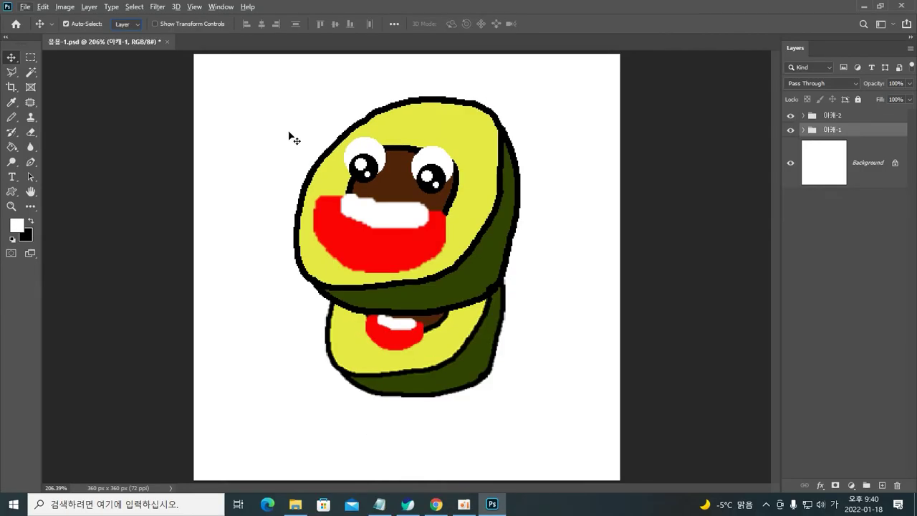
mouse_move(371, 147)
mouse_down()
mouse_move(371, 162)
mouse_move(370, 147)
mouse_up()
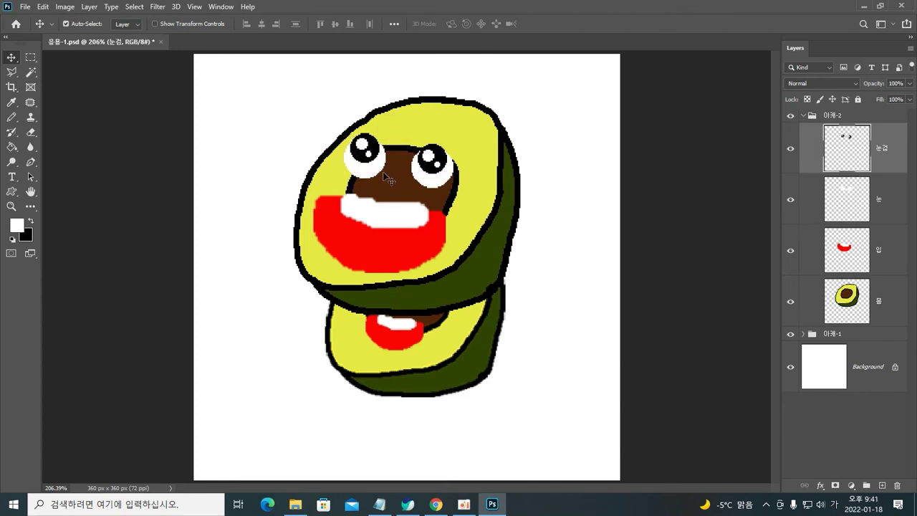
drag(368, 158, 366, 178)
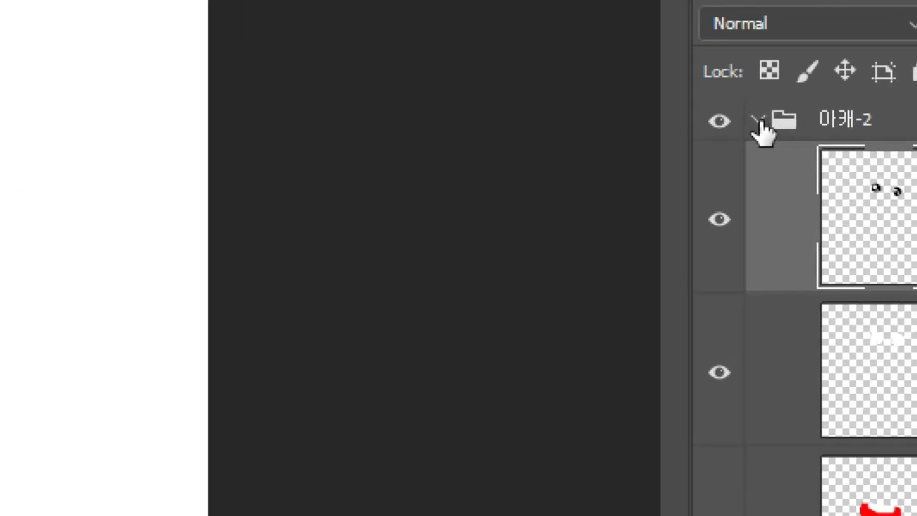
Step: Collapse the 아캐-2 group, save the document, and view the canvas at 100%
click(803, 116)
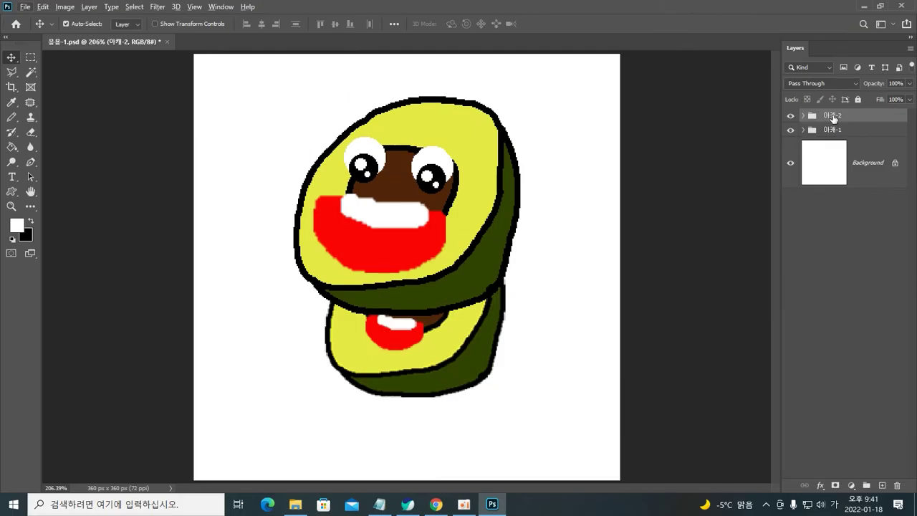
key(ctrl+s)
key(ctrl+1)
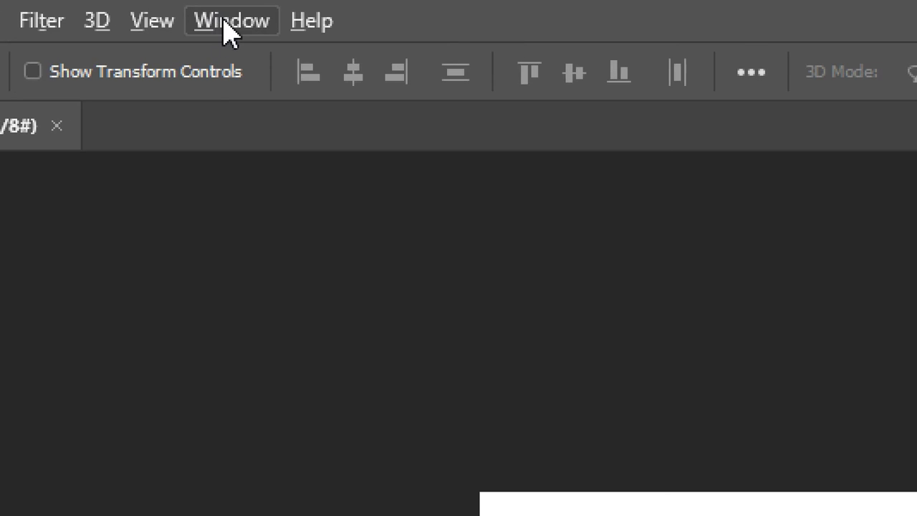
Step: Open the Timeline and create a frame animation
click(228, 26)
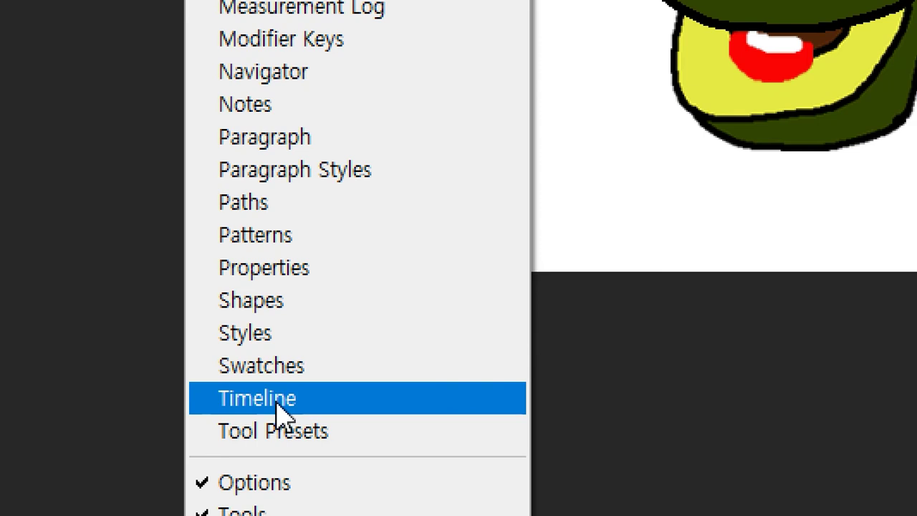
click(279, 401)
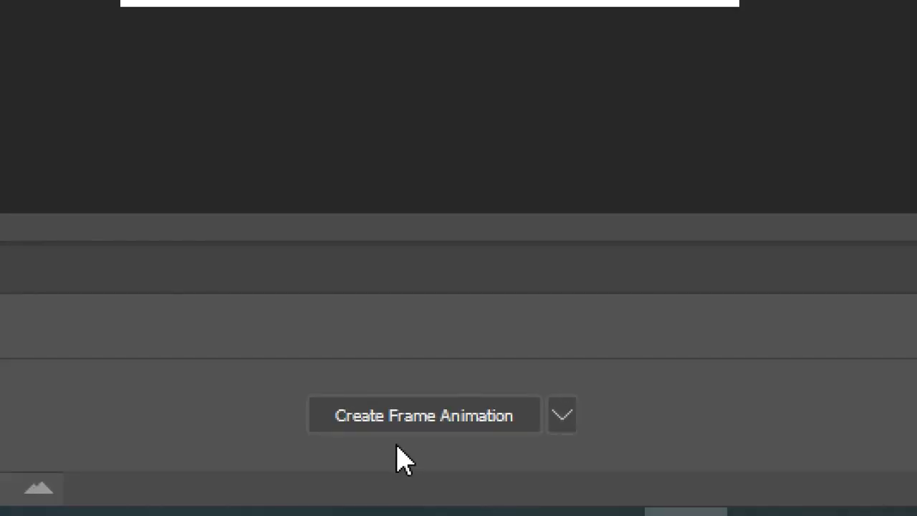
click(561, 420)
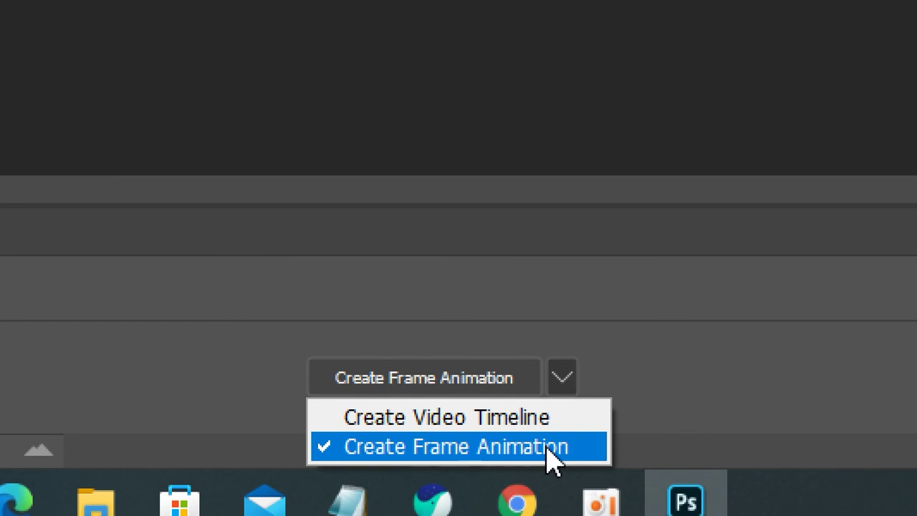
click(548, 448)
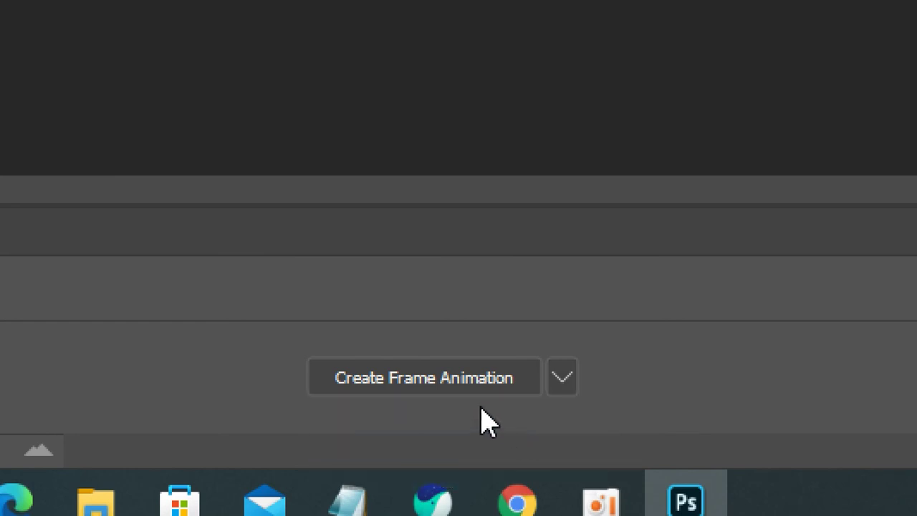
click(433, 380)
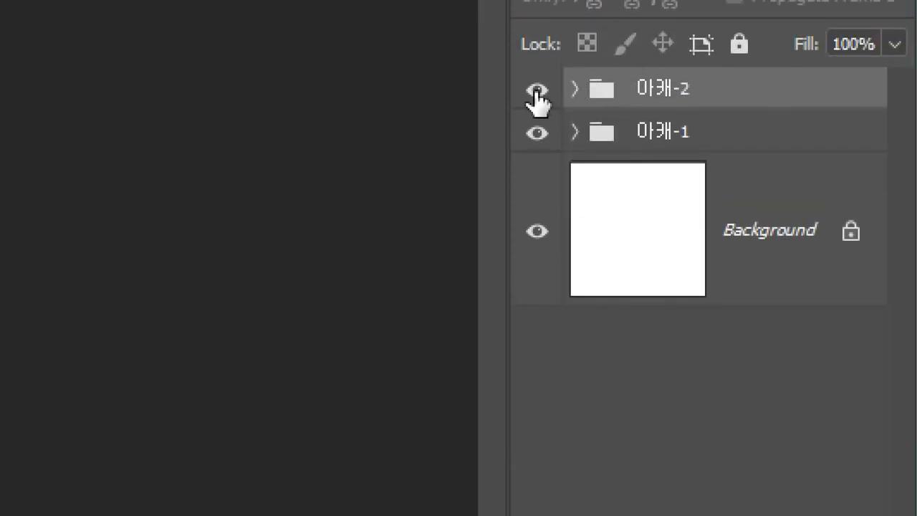
Step: Hide 아캐-2 so the first frame uses only 아캐-1, and set that frame's delay to 0.5 seconds
click(536, 94)
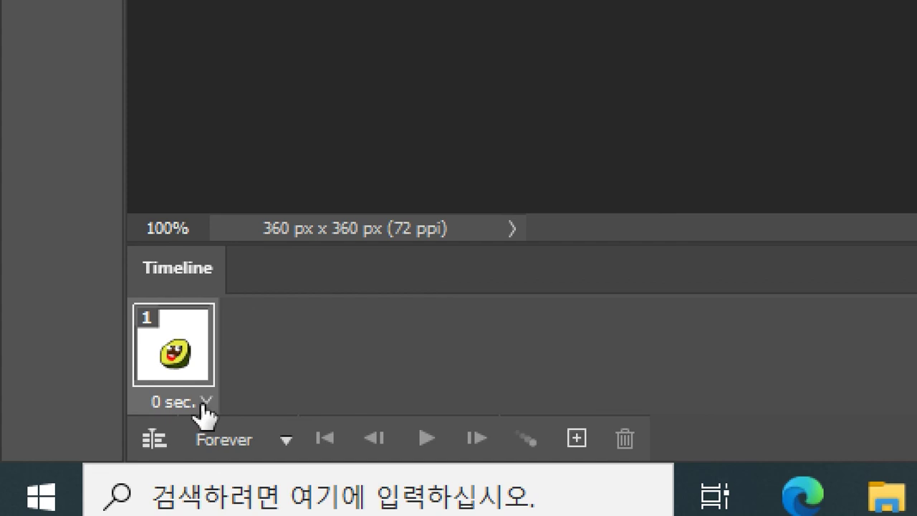
click(206, 401)
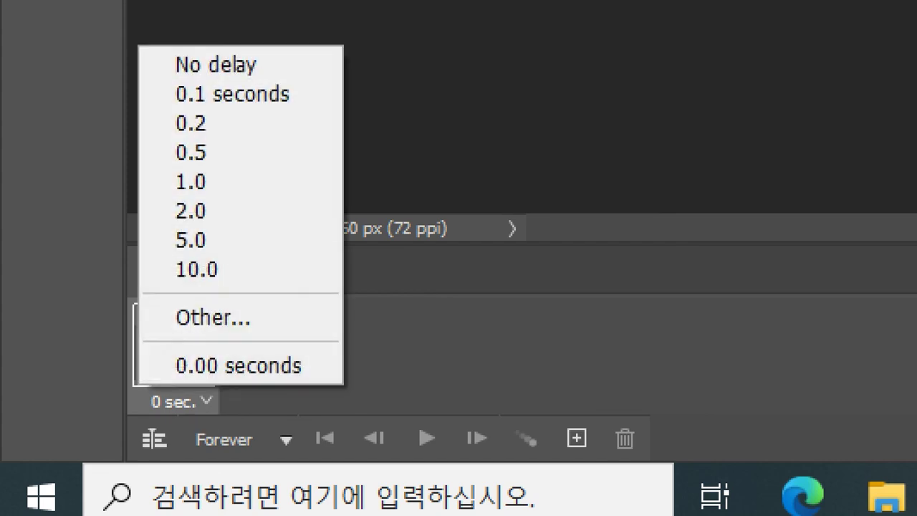
click(220, 159)
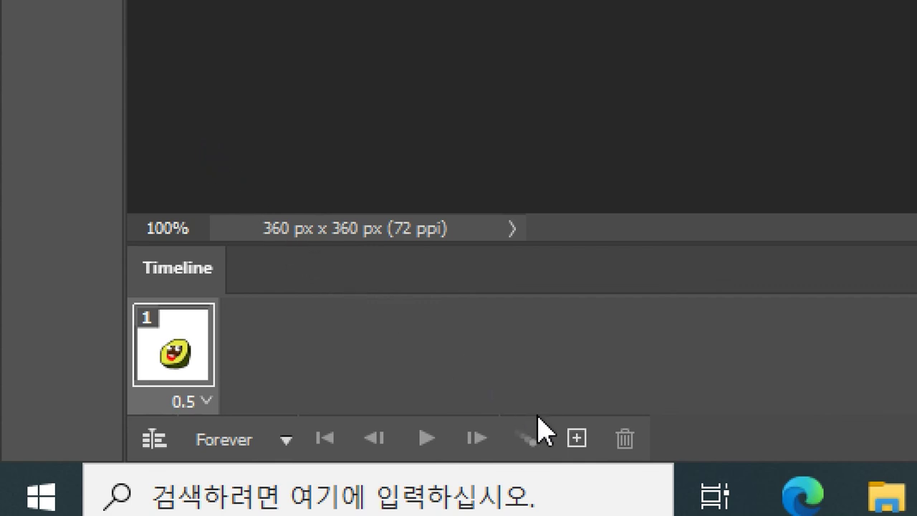
Step: Duplicate the first frame in the Timeline to add a second frame
click(571, 450)
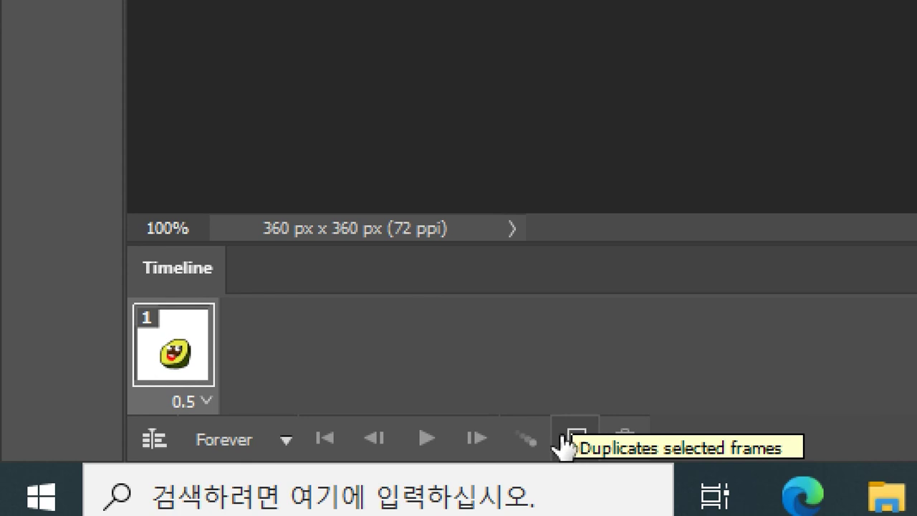
drag(205, 318, 573, 454)
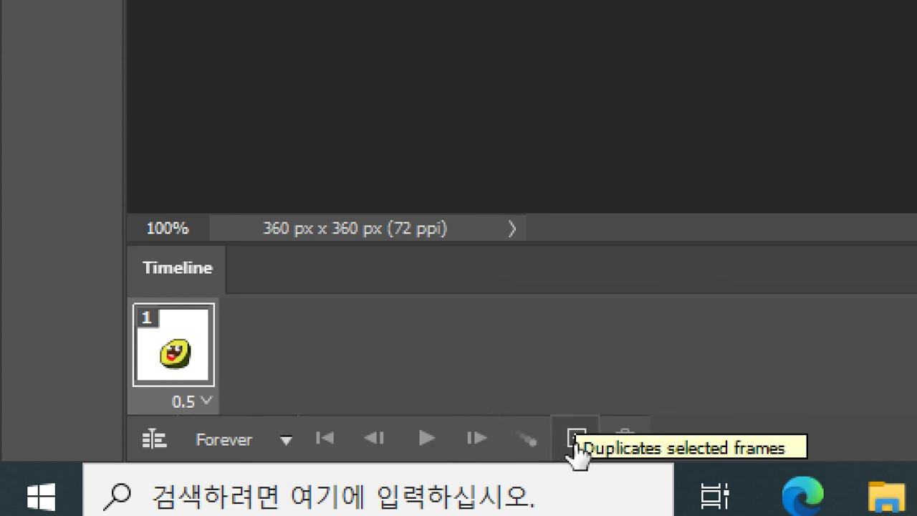
click(576, 449)
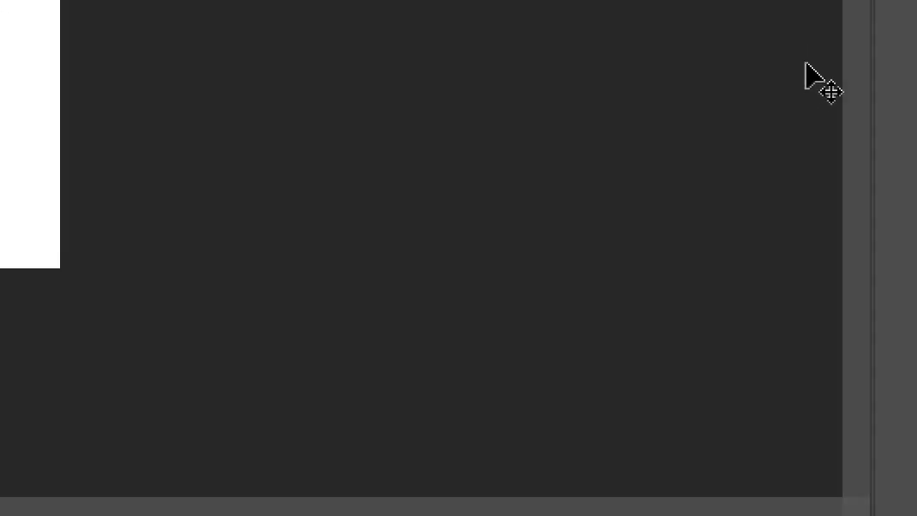
Step: Show 아캐-2 and hide 아캐-1 in the second frame, and compare it with the first frame
click(623, 215)
click(613, 172)
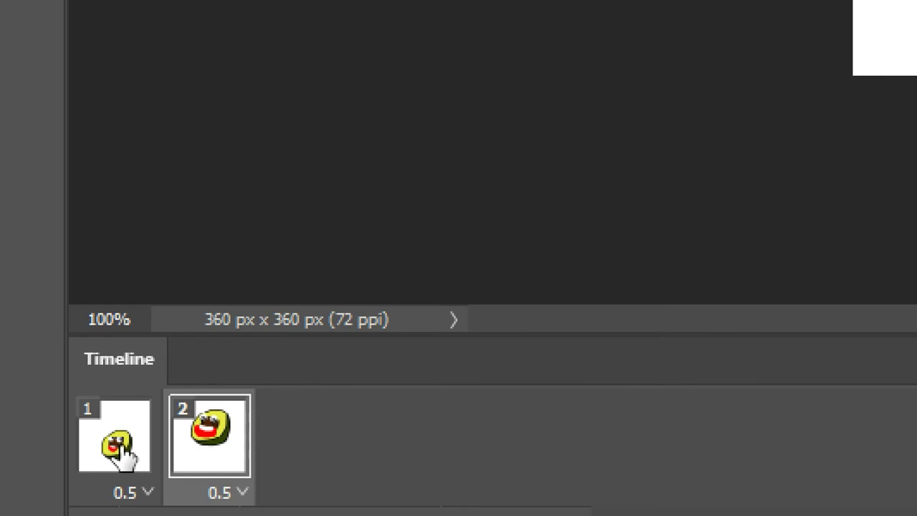
click(123, 453)
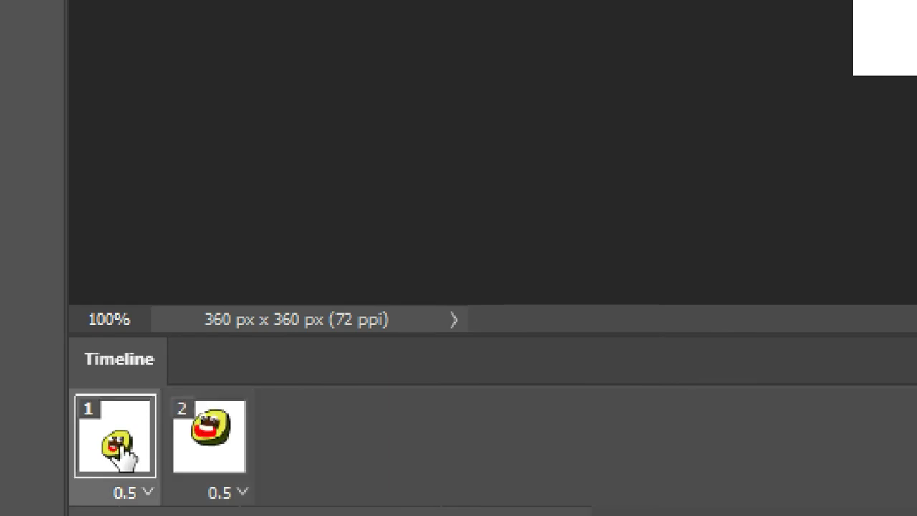
click(187, 451)
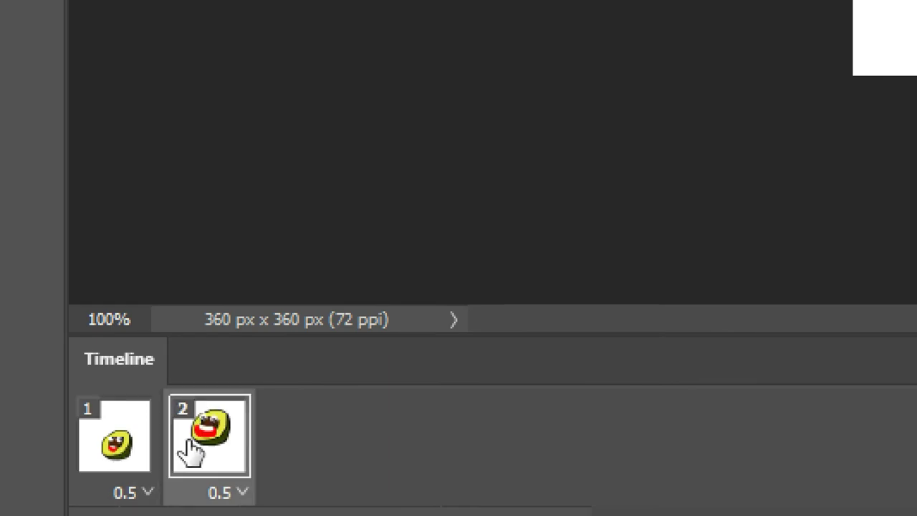
Step: Play the two-frame animation from the first frame to check its loop, and stop playback
click(123, 452)
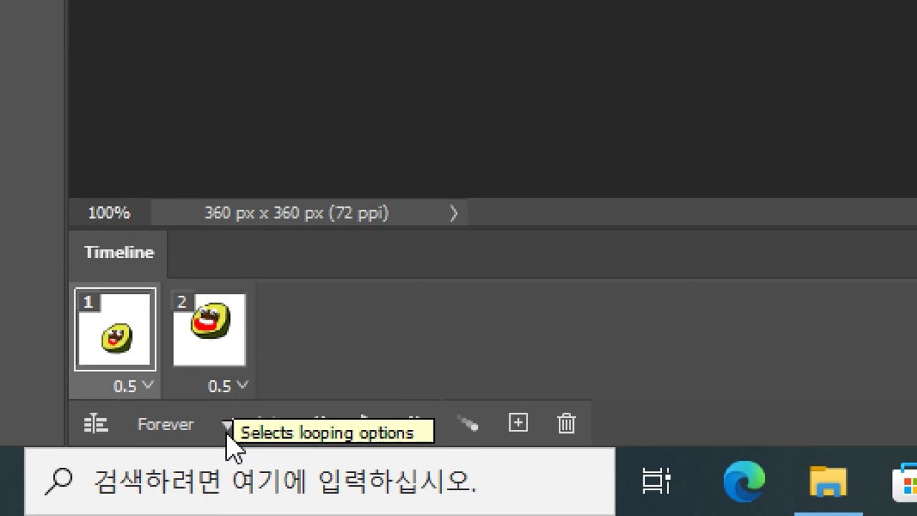
click(369, 428)
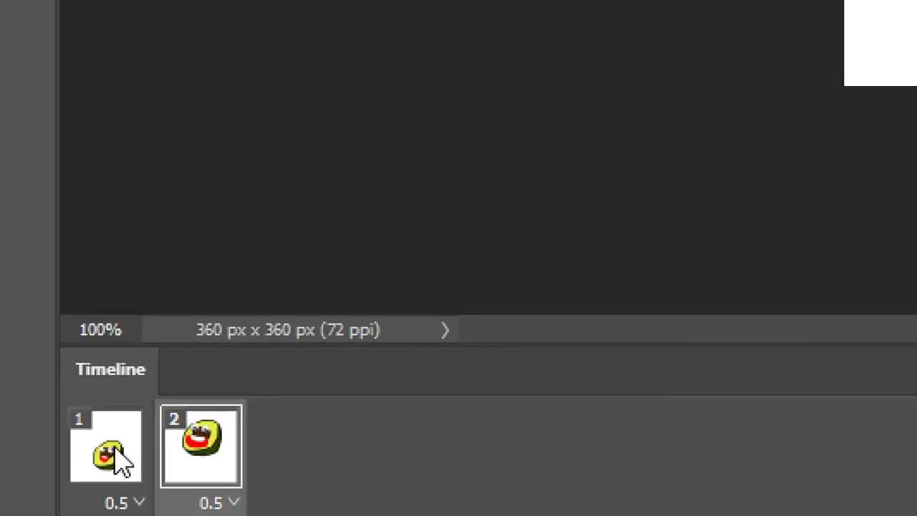
click(60, 453)
click(184, 446)
click(109, 454)
click(194, 447)
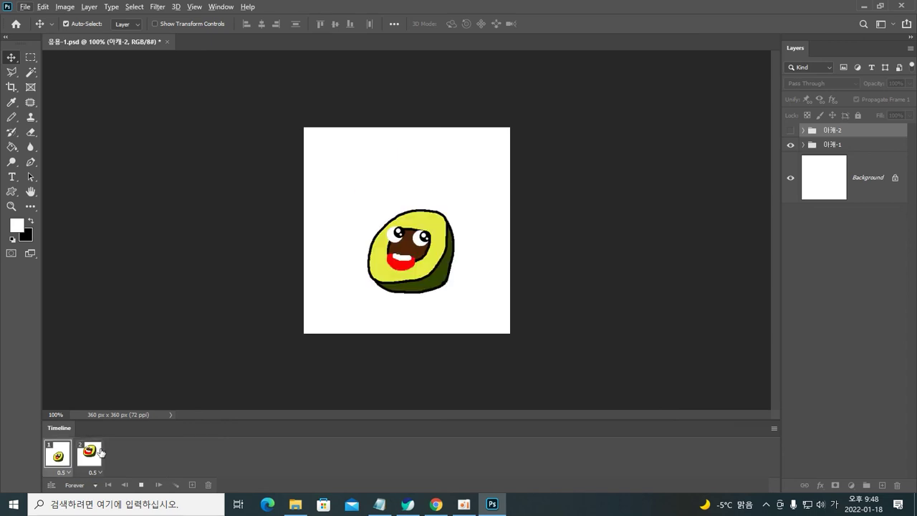
click(142, 478)
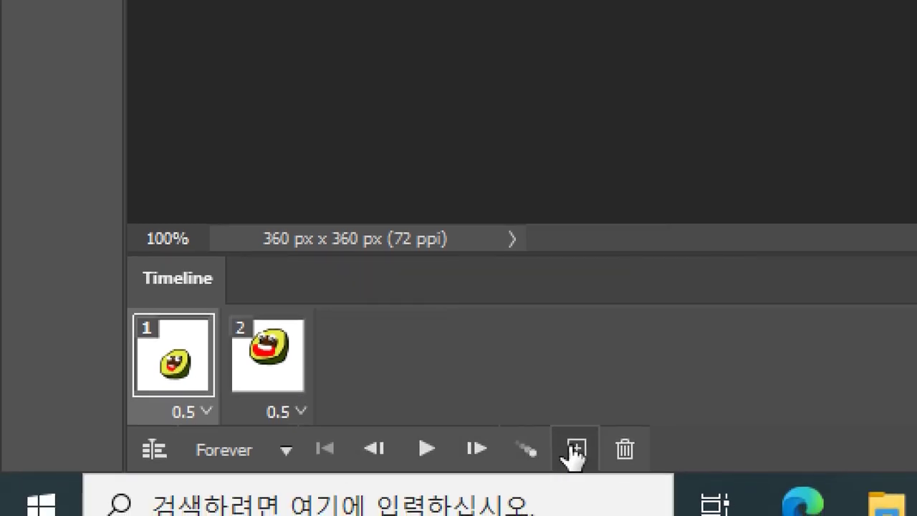
Step: Duplicate both animation frames and reorder them into four frames alternating between 아캐-1 and 아캐-2
click(576, 451)
click(374, 354)
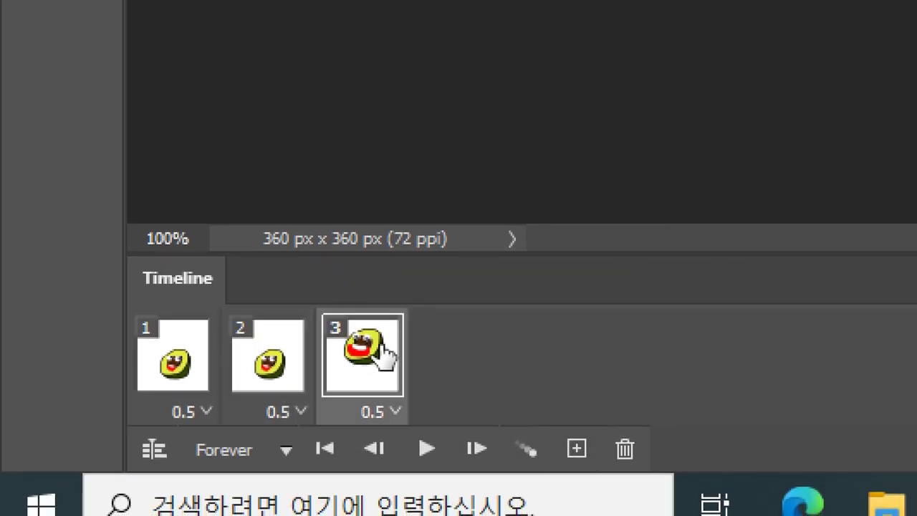
click(574, 452)
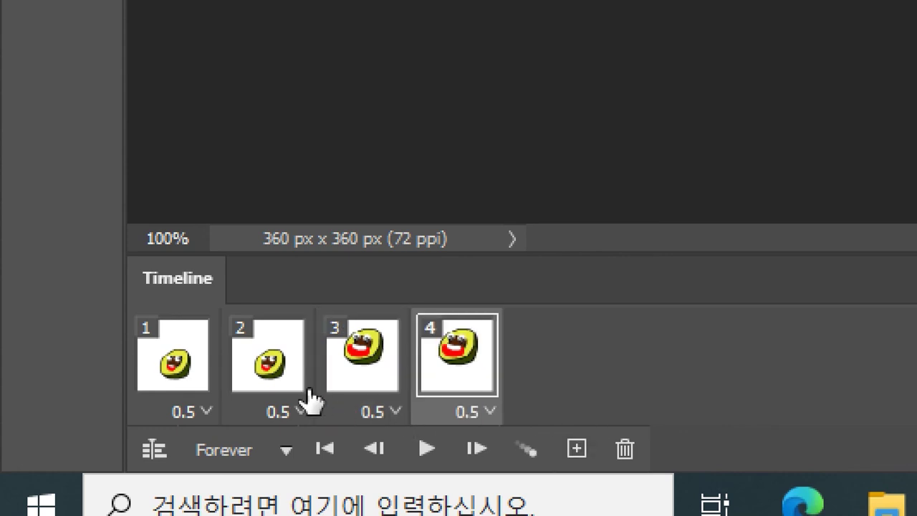
drag(266, 375, 378, 376)
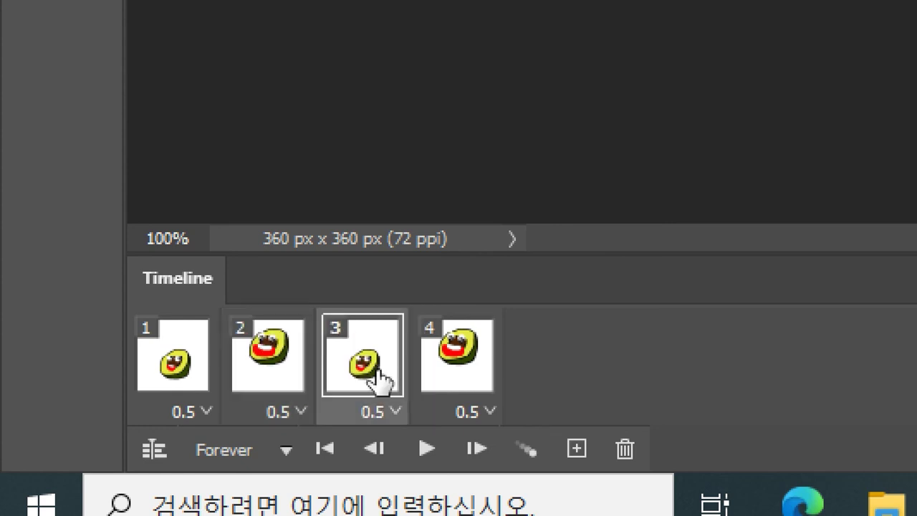
Step: Go through the four Timeline frames one by one to check the alternating poses
click(188, 380)
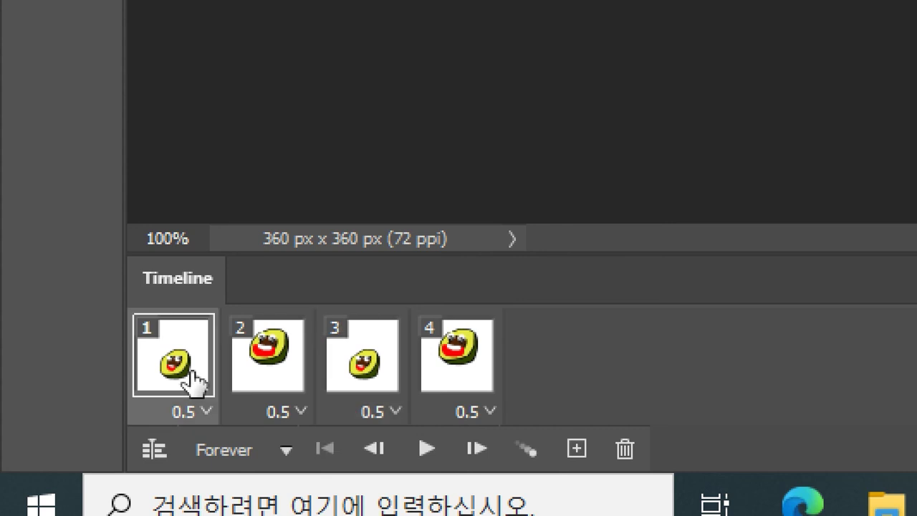
click(254, 381)
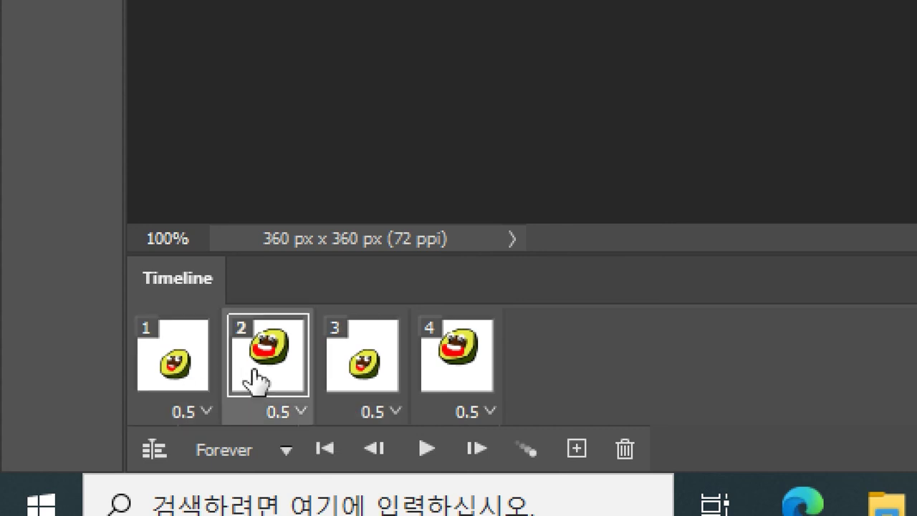
click(358, 374)
click(449, 371)
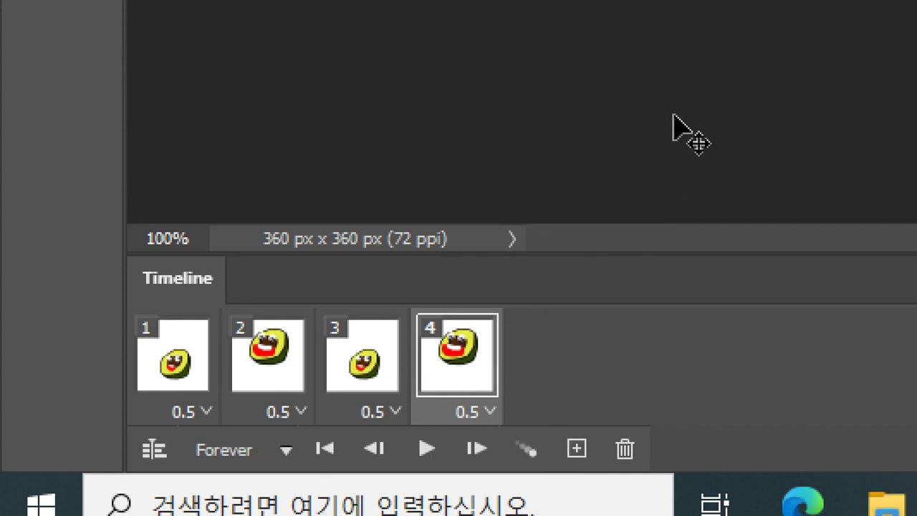
click(286, 356)
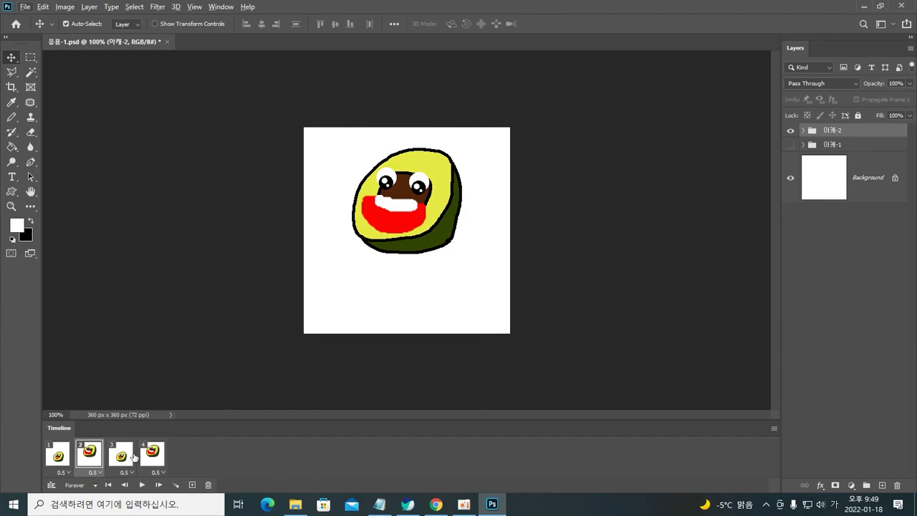
Step: Set the Move tool's Auto-Select to Group and move the whole 아캐-1 avocado slightly left in the third frame
click(122, 454)
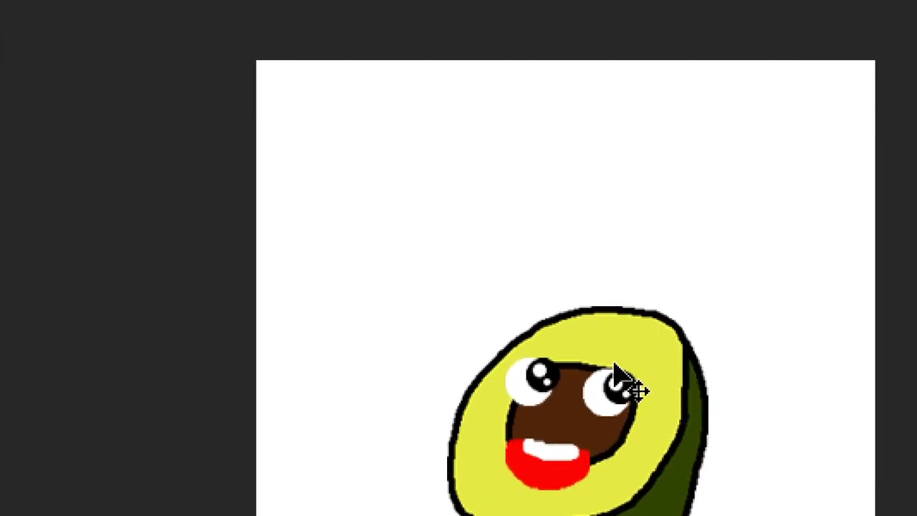
drag(614, 375, 567, 372)
key(ctrl+z)
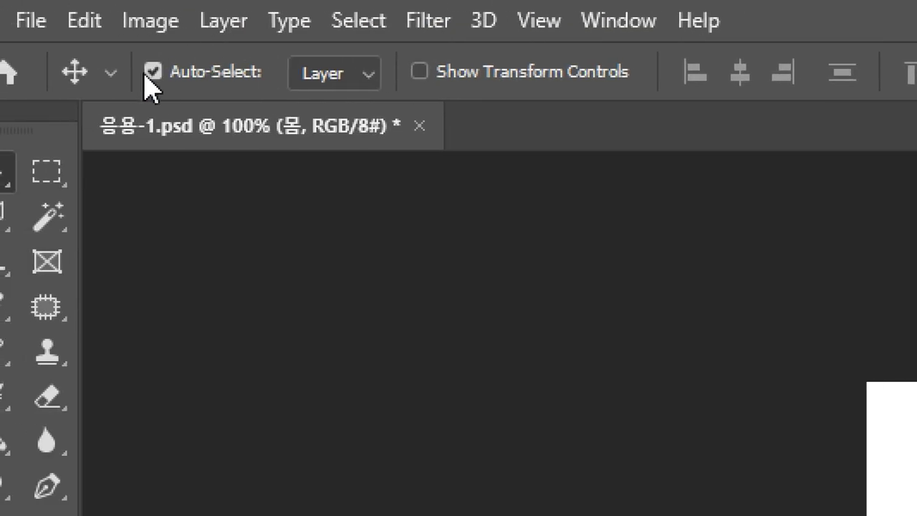
click(147, 77)
click(328, 106)
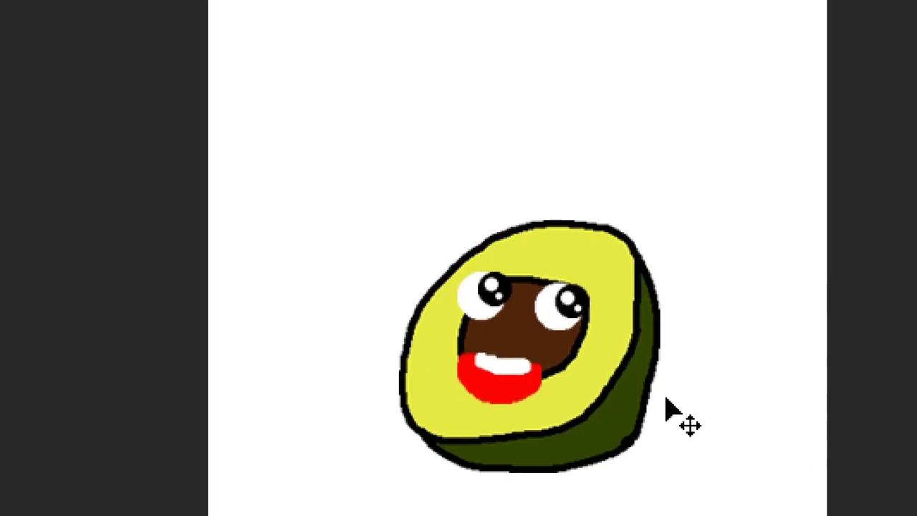
drag(606, 389, 554, 393)
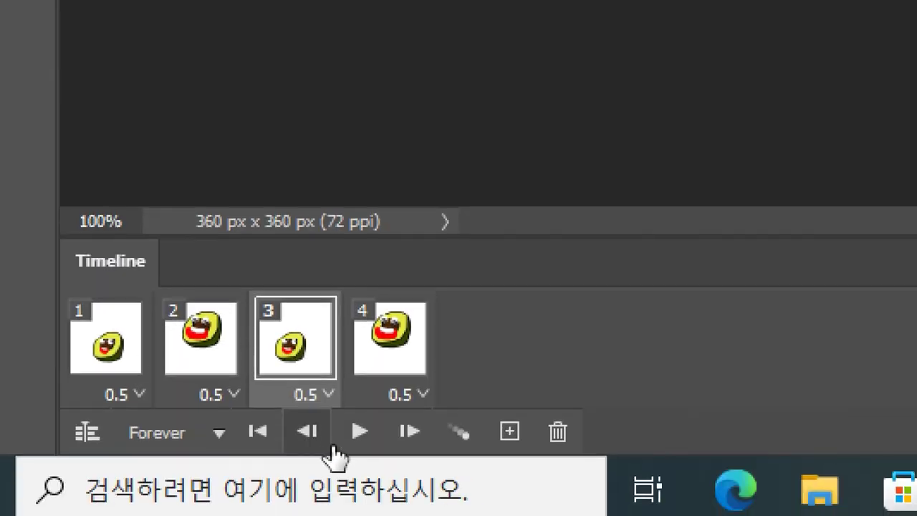
Step: Duplicate the third frame, move 아캐-1 slightly right in the fourth frame, and compare the two frames
click(509, 431)
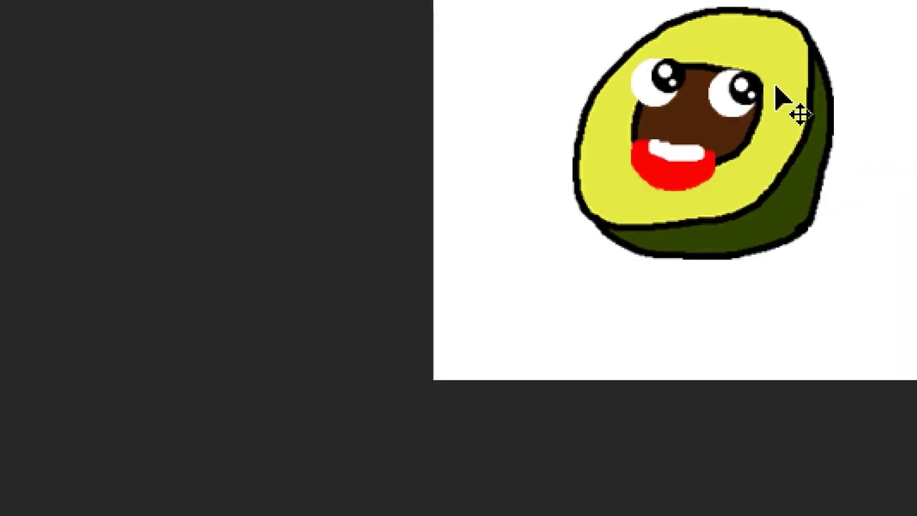
drag(774, 158, 798, 149)
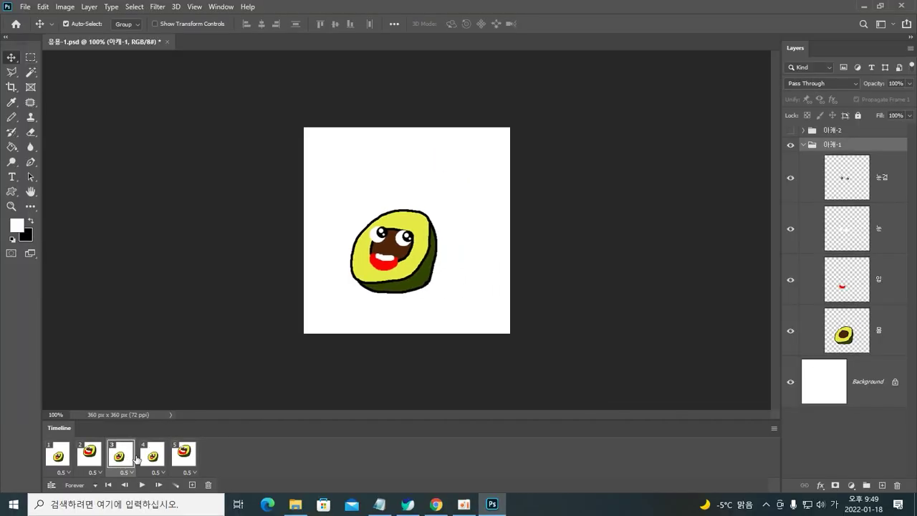
click(123, 458)
click(146, 459)
click(122, 459)
click(147, 459)
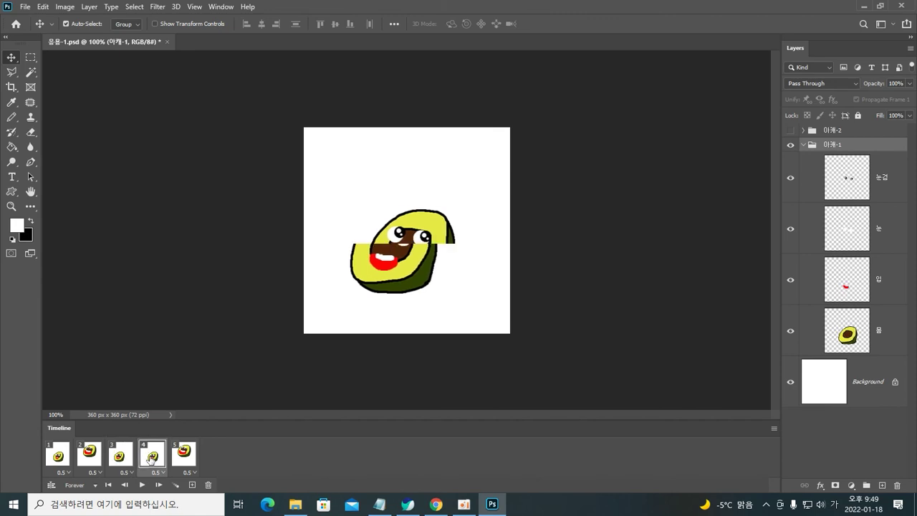
Step: Play the five-frame animation from the first frame to check the motion, and stop playback
click(59, 459)
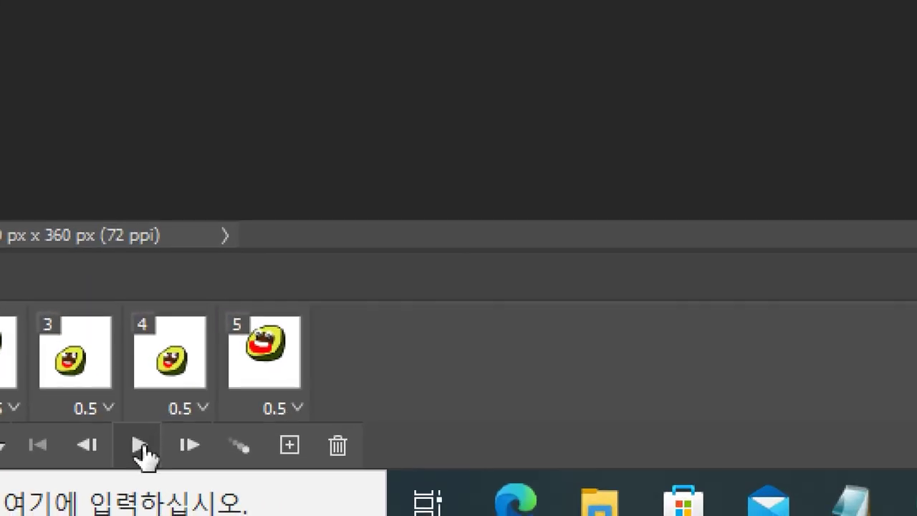
click(142, 466)
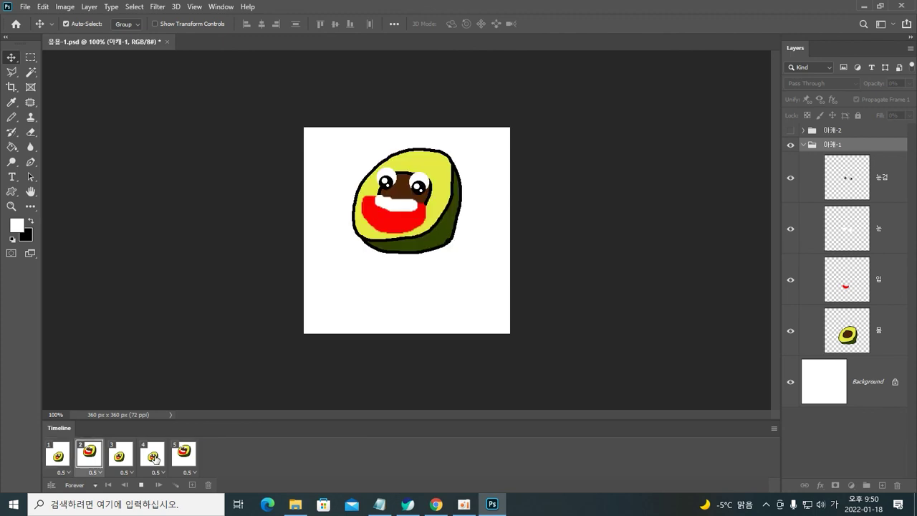
click(142, 486)
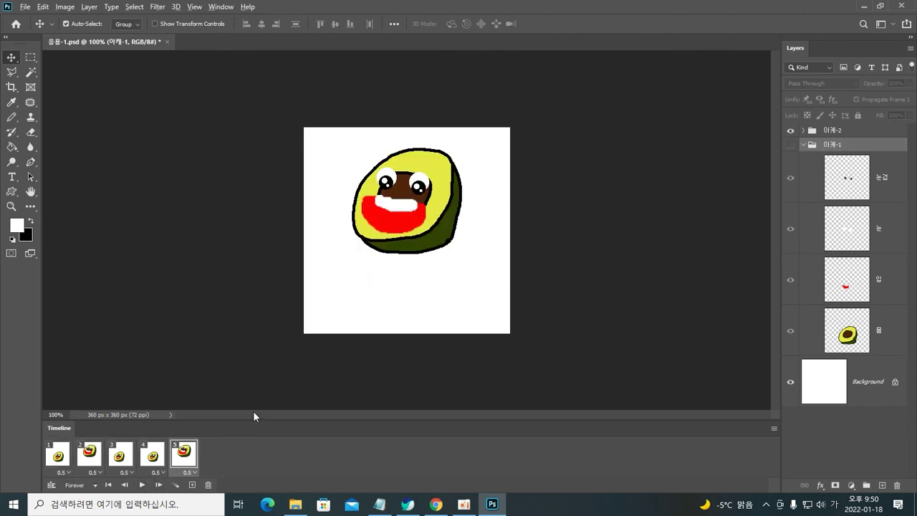
Step: Open Save for Web and choose the GIF 128 Dithered preset
key(ctrl)
key(ctrl)
key(ctrl+alt+shift+s)
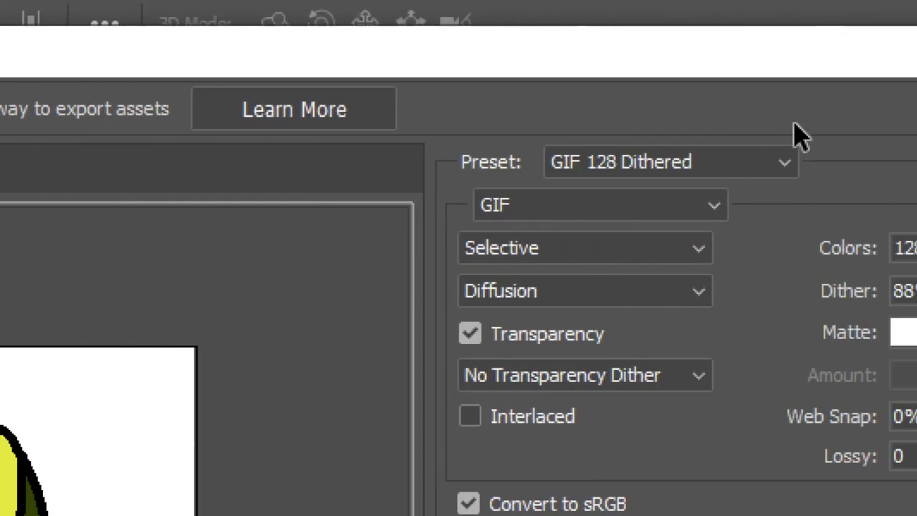
click(745, 161)
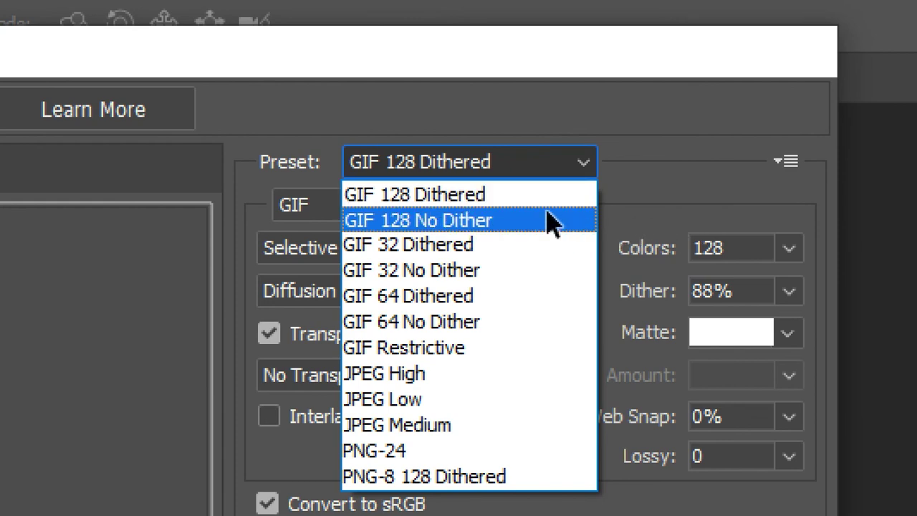
click(508, 201)
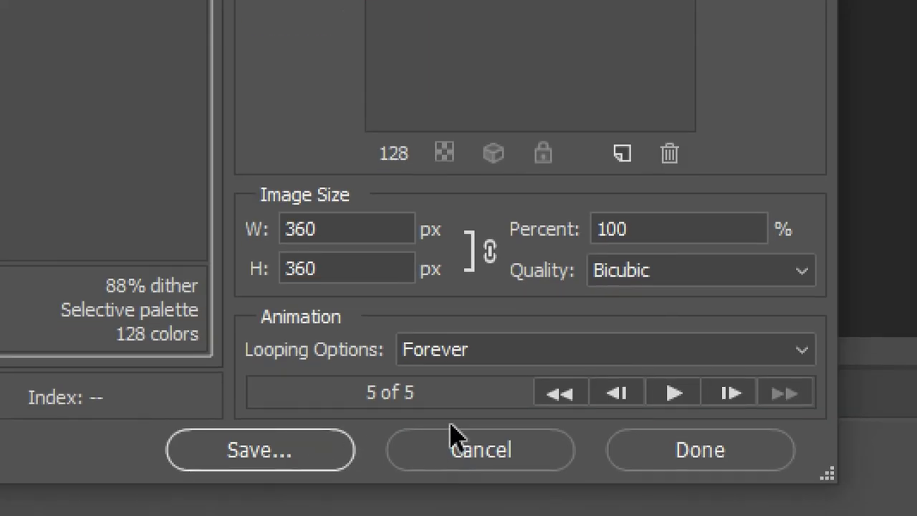
Step: Preview the GIF animation from its first frame in the export dialog, and stop playback
click(554, 398)
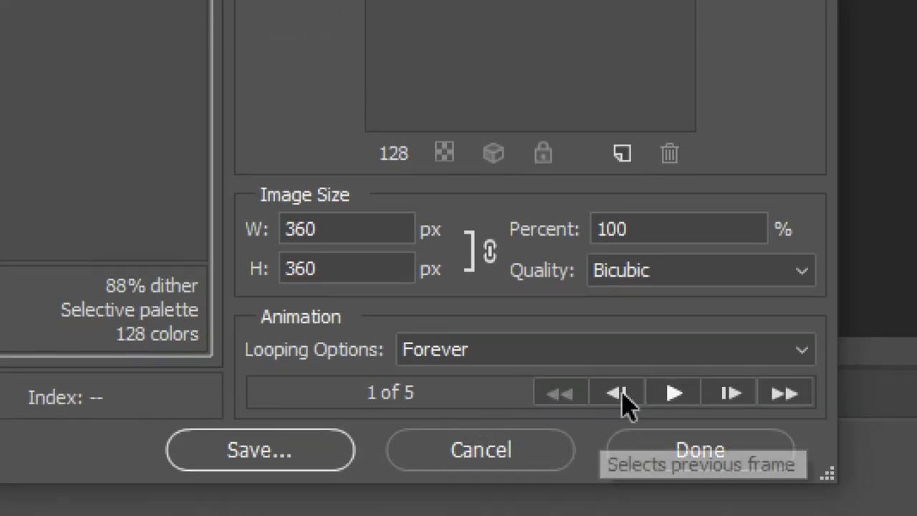
key(alt)
click(672, 393)
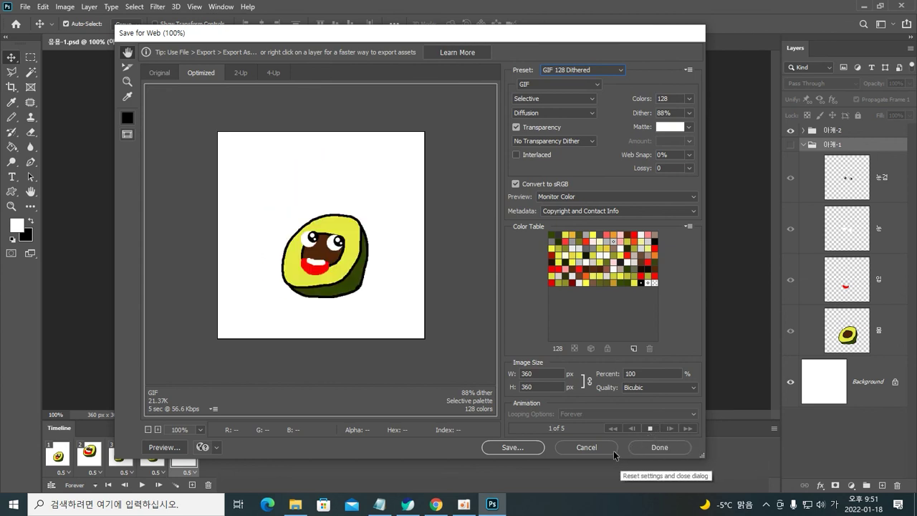
click(651, 428)
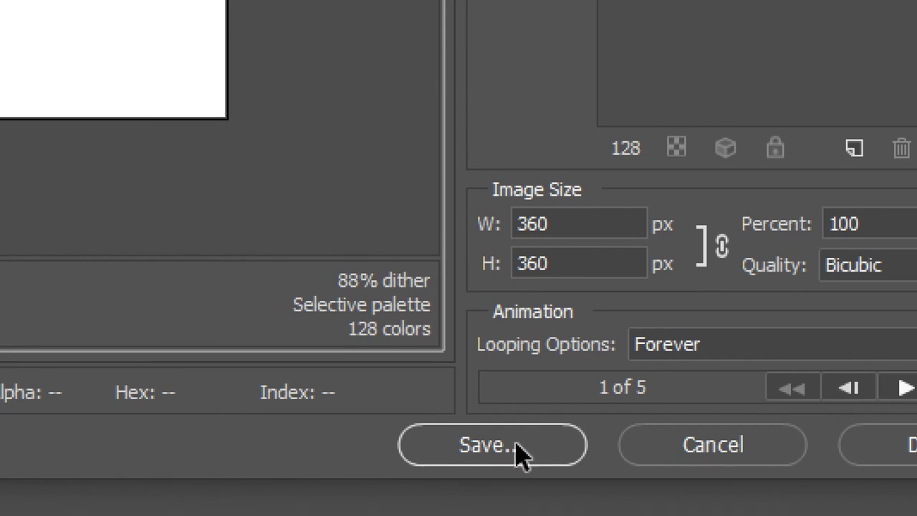
Step: Save the optimized animation to the desktop (바탕 화면) as 응용-1.gif
click(519, 453)
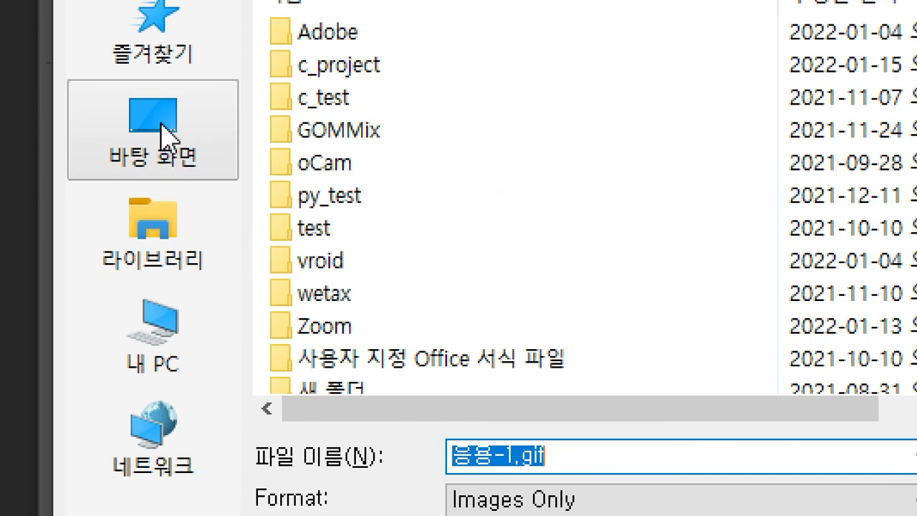
click(161, 127)
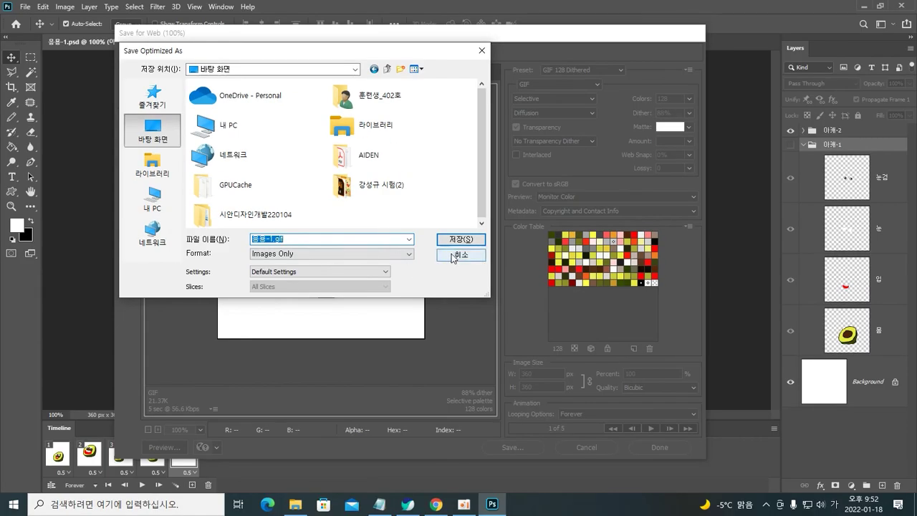
click(454, 241)
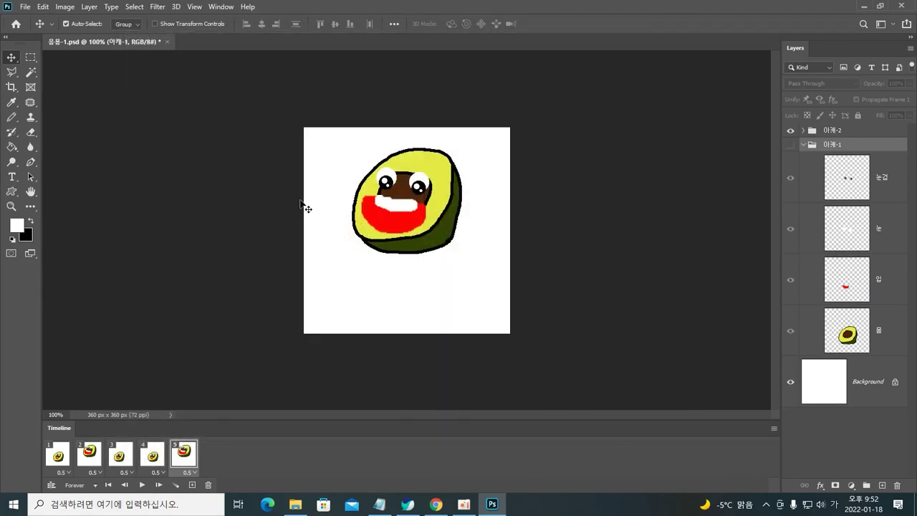
click(227, 198)
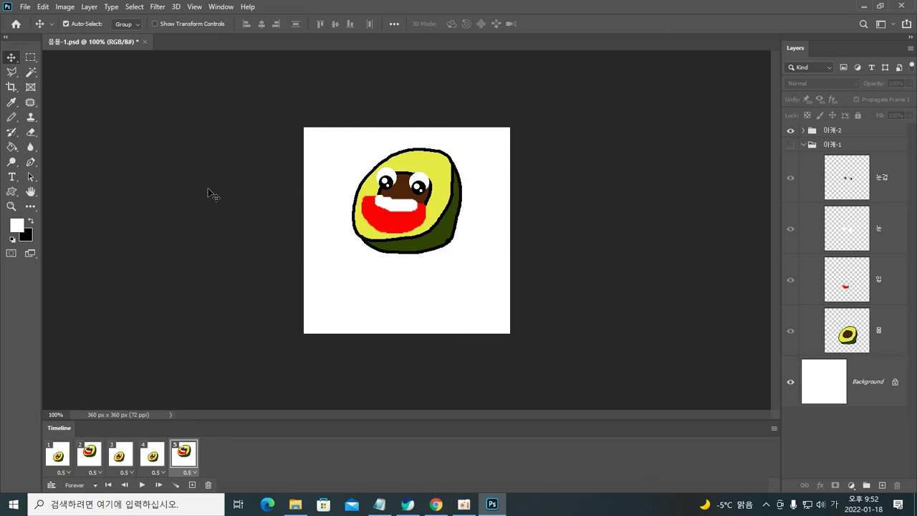
key(ctrl)
key(ctrl+shift+s)
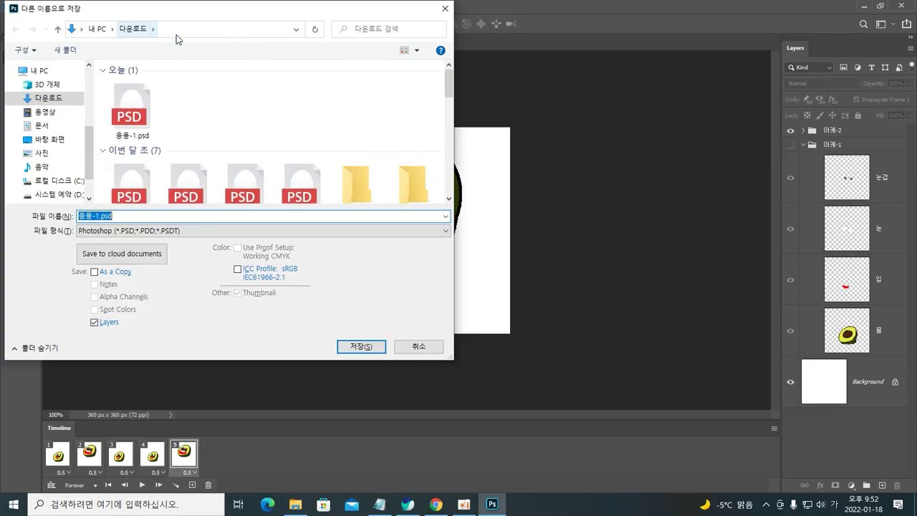
click(422, 344)
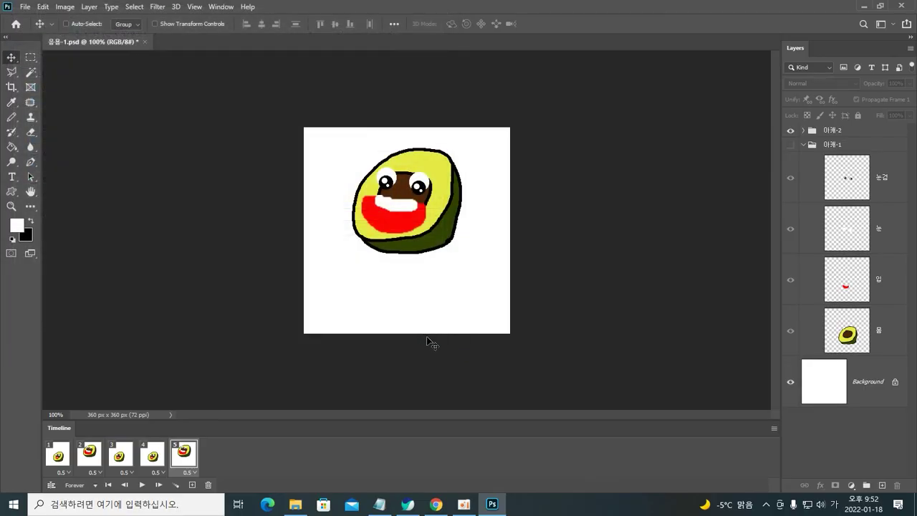